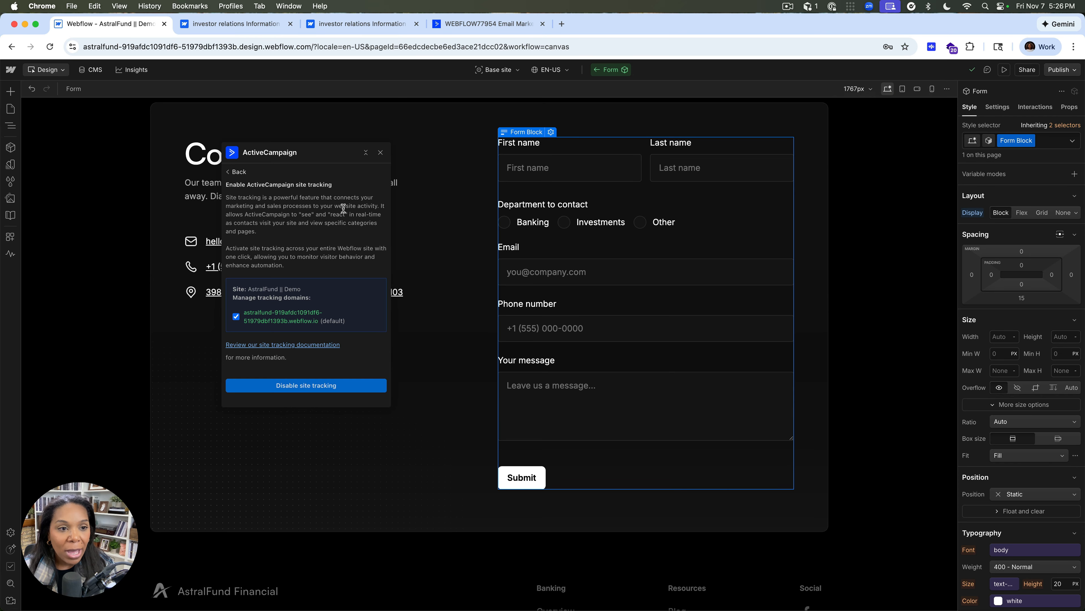
Review the ActiveCampaign event tracking setup and return to the integration's main options
{"action": "left_click", "coordinate": [239, 173]}
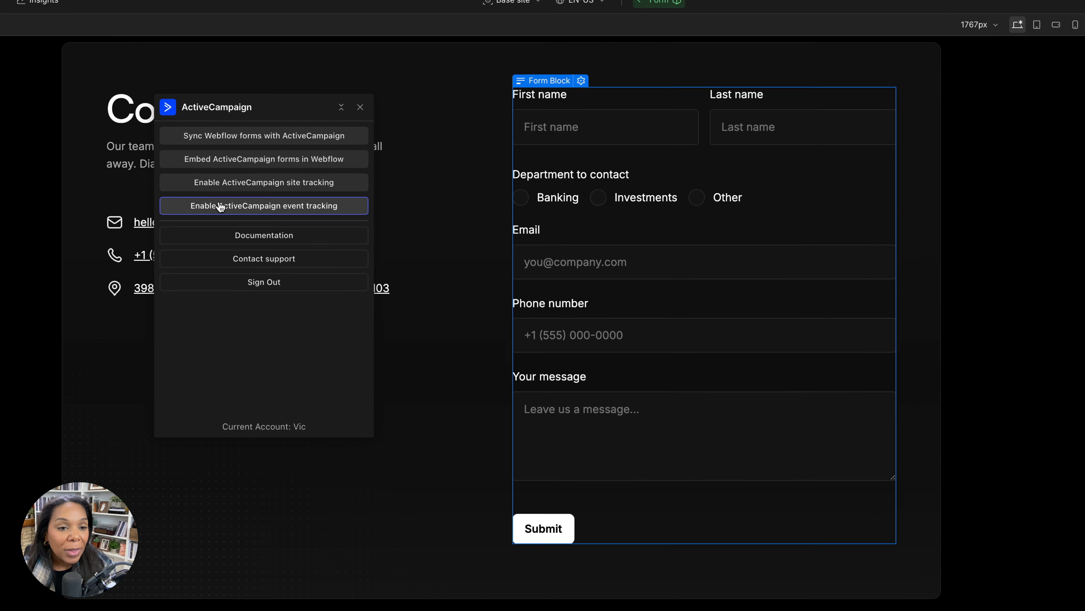
{"action": "left_click", "coordinate": [272, 229]}
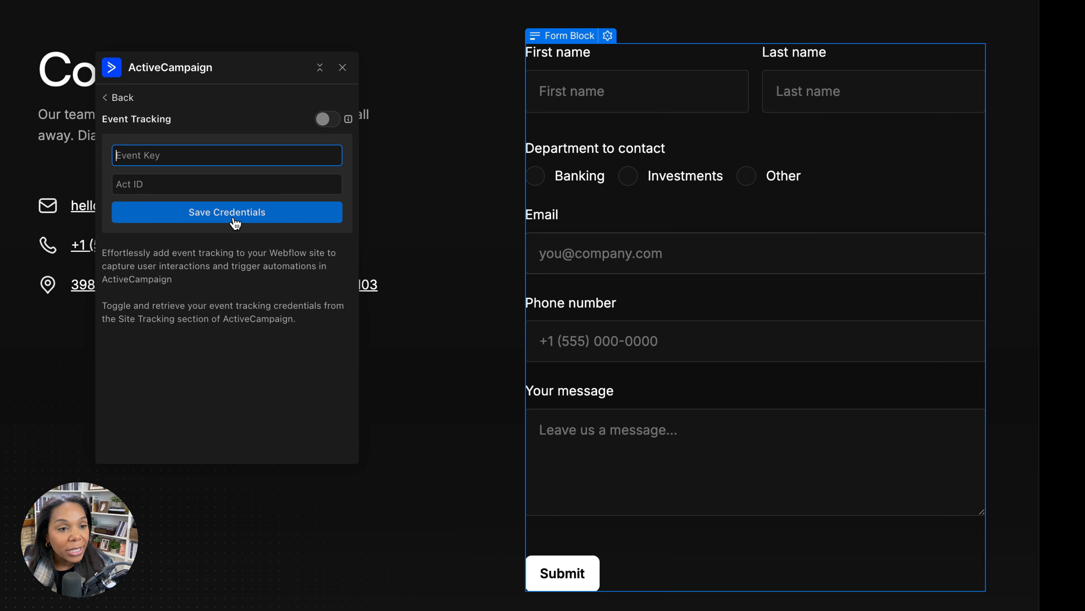
{"action": "scroll", "coordinate": [23, 501], "scroll_direction": "down", "scroll_amount": 7}
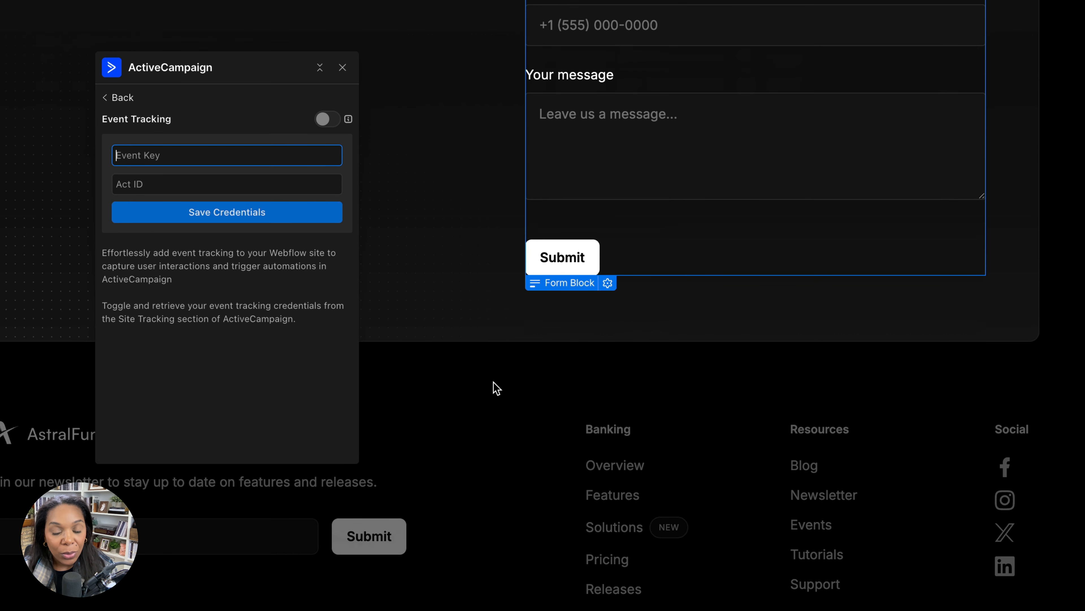
{"action": "scroll", "coordinate": [445, 385], "scroll_direction": "up", "scroll_amount": 10}
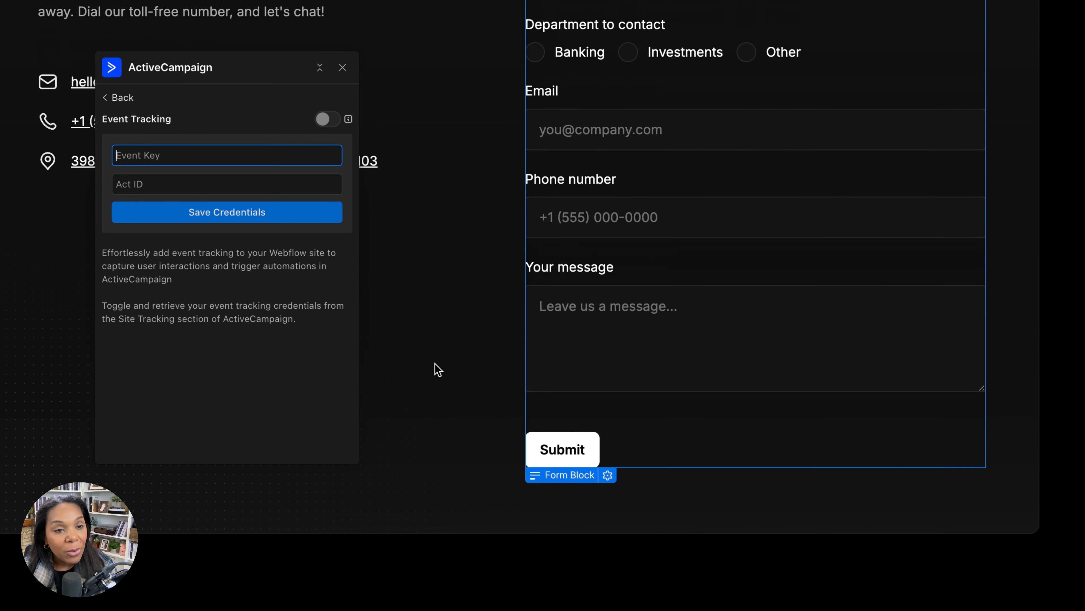
{"action": "left_click", "coordinate": [130, 101]}
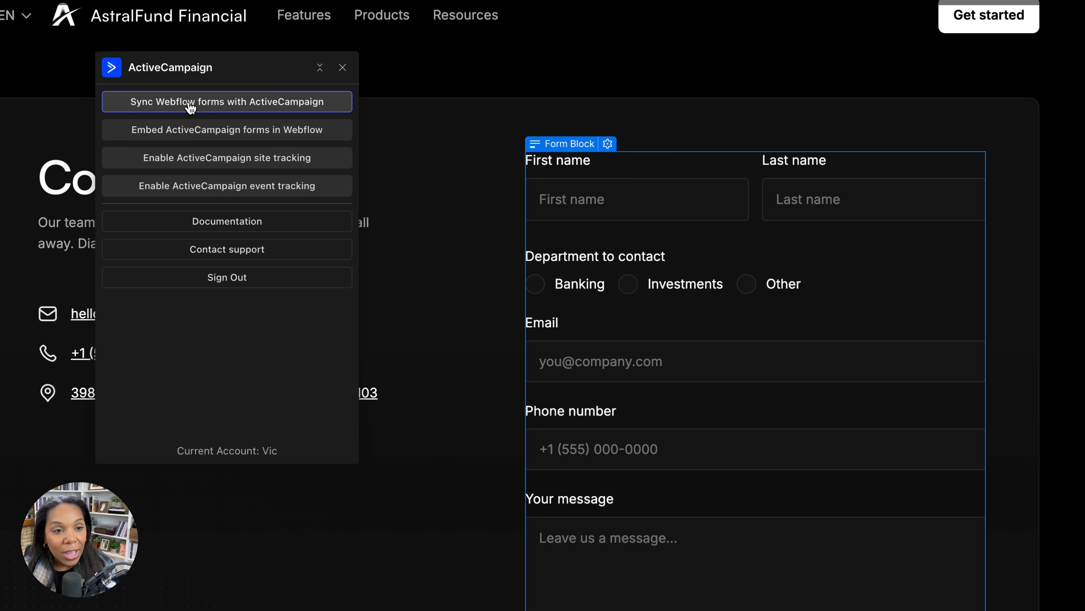
Open the sync of Webflow forms with ActiveCampaign and read the Contact us form details and the Custom Objects note
{"action": "left_click", "coordinate": [207, 108]}
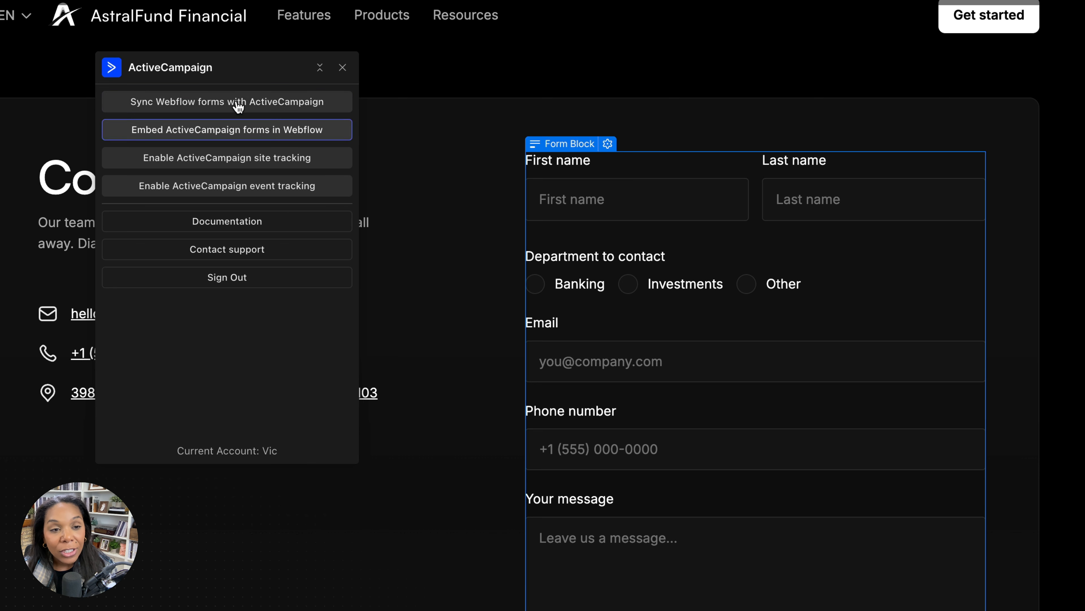
{"action": "left_click", "coordinate": [201, 131]}
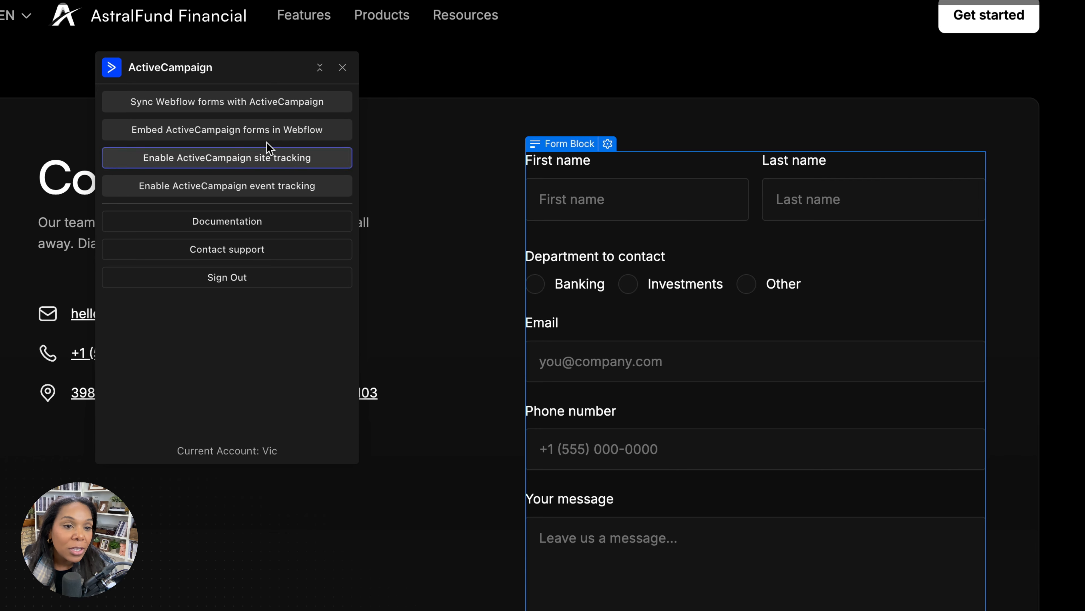
{"action": "scroll", "coordinate": [472, 194], "scroll_direction": "down", "scroll_amount": 3}
{"action": "left_click", "coordinate": [224, 103]}
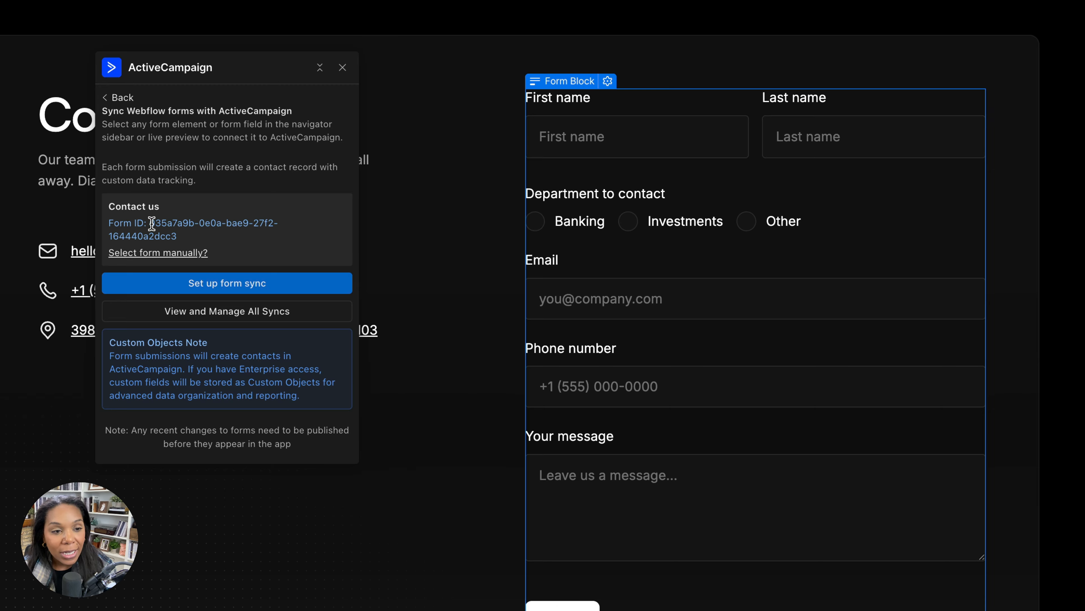
{"action": "left_click_drag", "start_coordinate": [155, 223], "coordinate": [193, 239]}
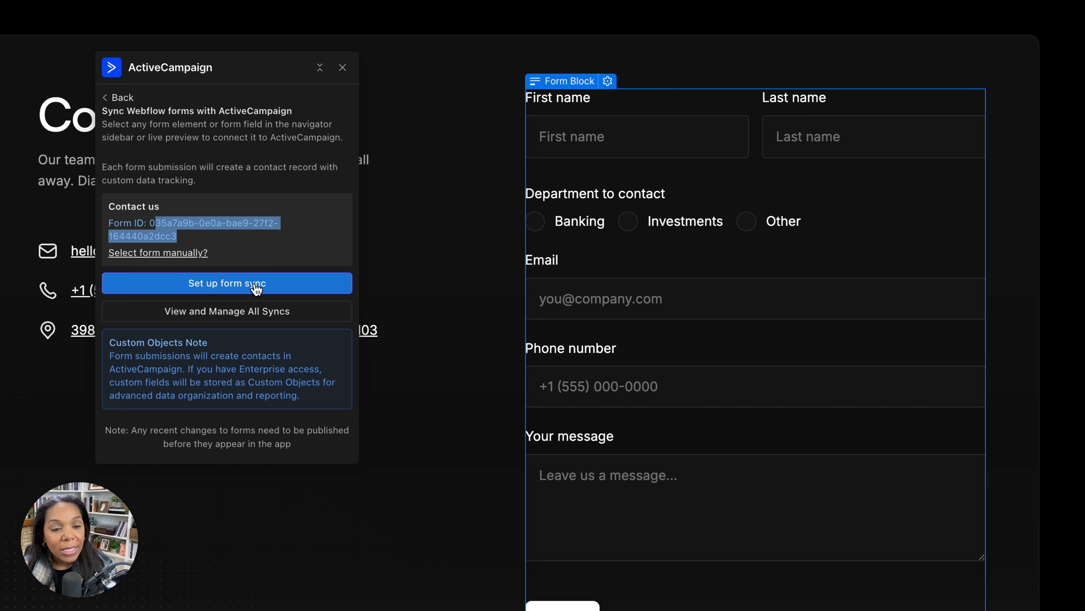
{"action": "left_click_drag", "start_coordinate": [114, 355], "coordinate": [188, 369]}
{"action": "left_click", "coordinate": [301, 392]}
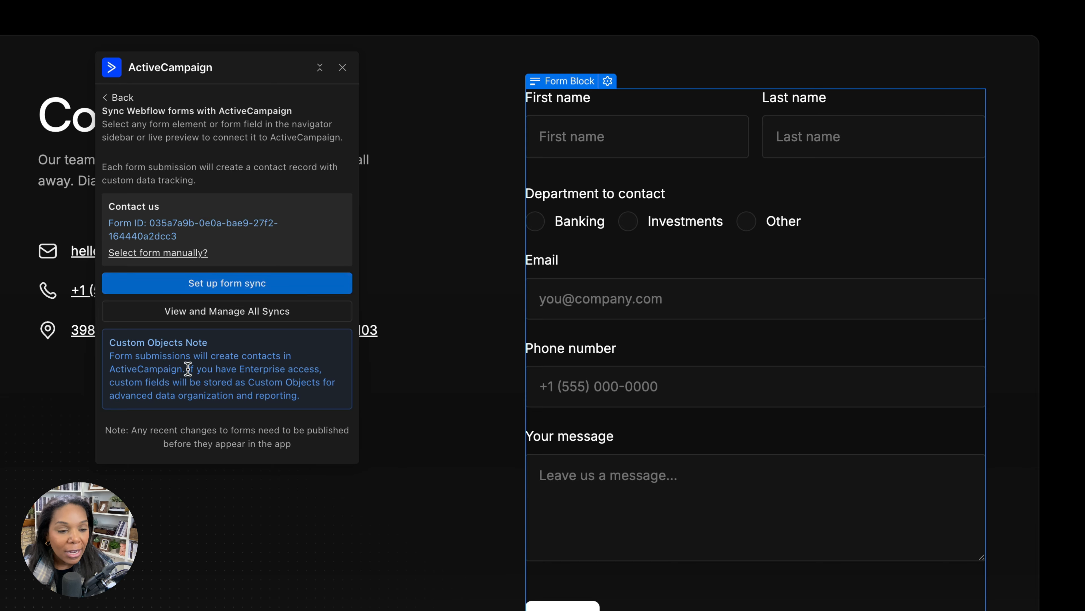
{"action": "left_click", "coordinate": [312, 398]}
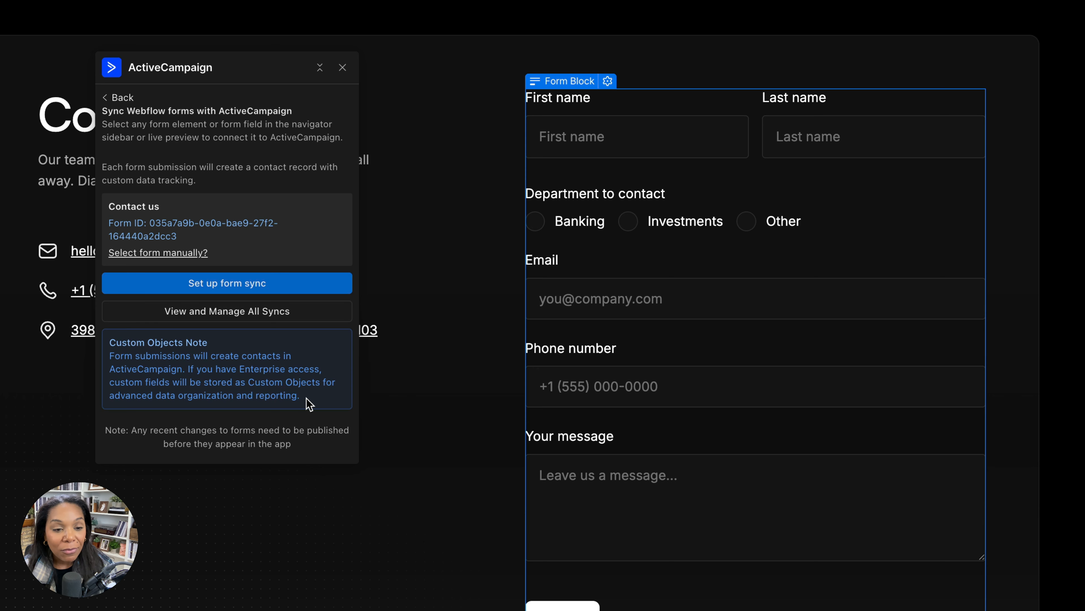
{"action": "left_click_drag", "start_coordinate": [309, 404], "coordinate": [266, 383]}
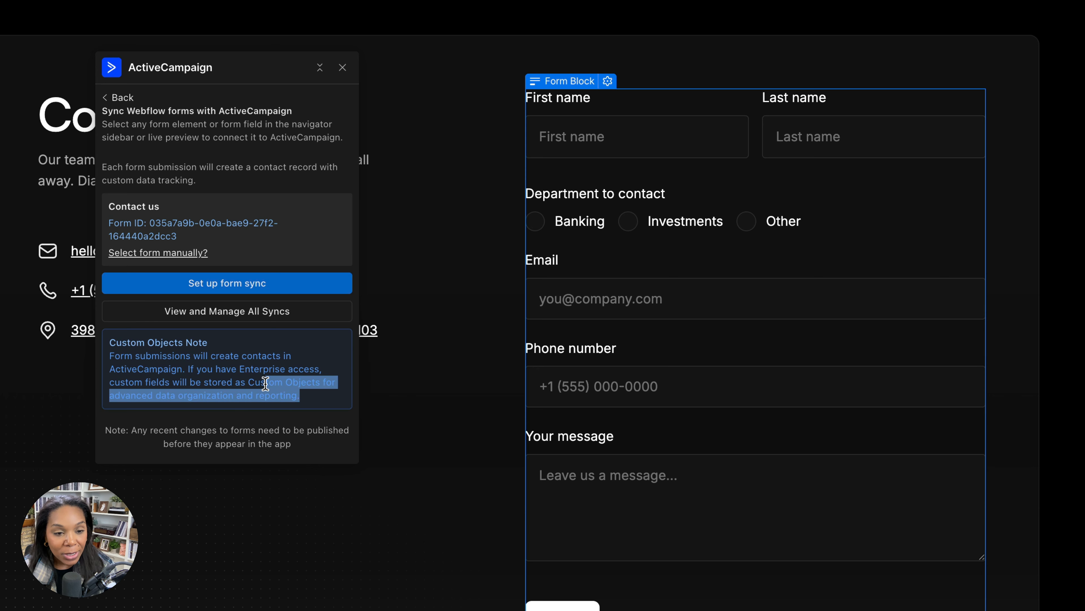
{"action": "left_click", "coordinate": [245, 384]}
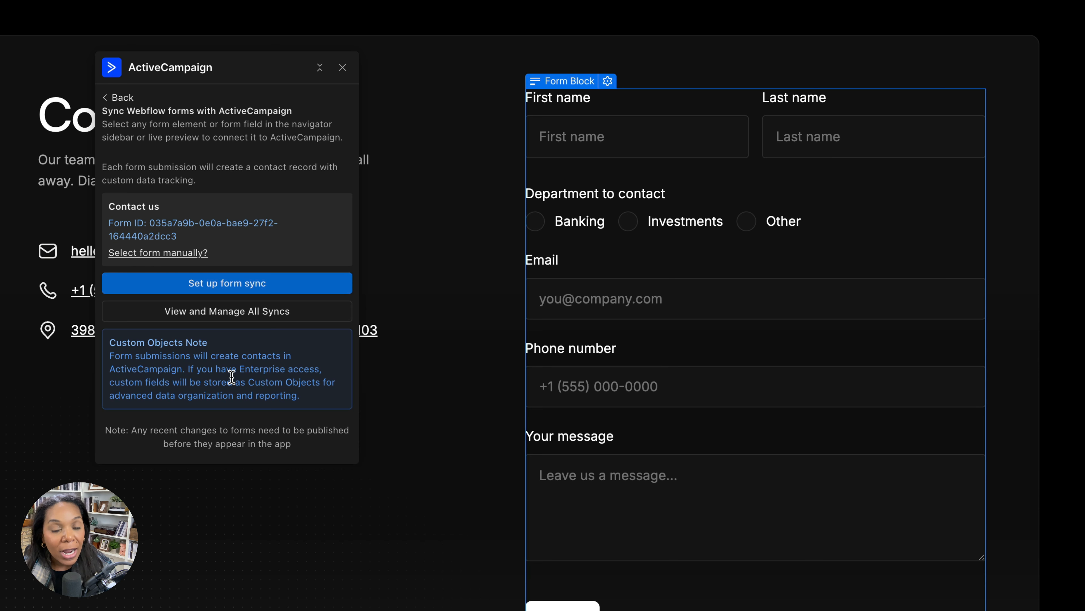
Set up the Contact us form sync with the Master Contact List and continue to field mapping
{"action": "left_click", "coordinate": [210, 289]}
{"action": "left_click_drag", "start_coordinate": [242, 72], "coordinate": [255, 119]}
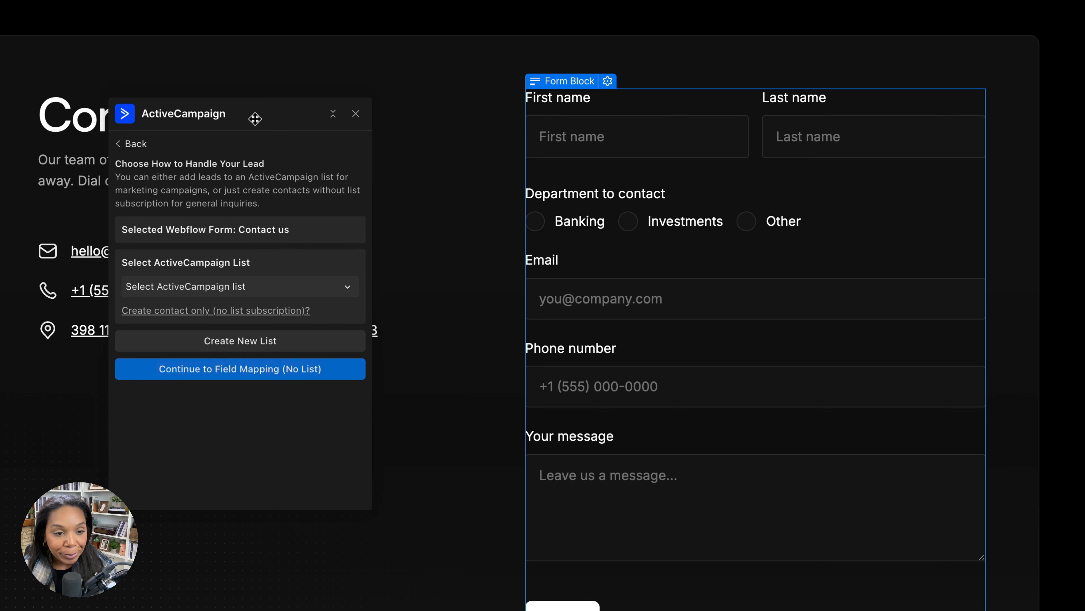
{"action": "left_click", "coordinate": [222, 287]}
{"action": "left_click", "coordinate": [208, 309]}
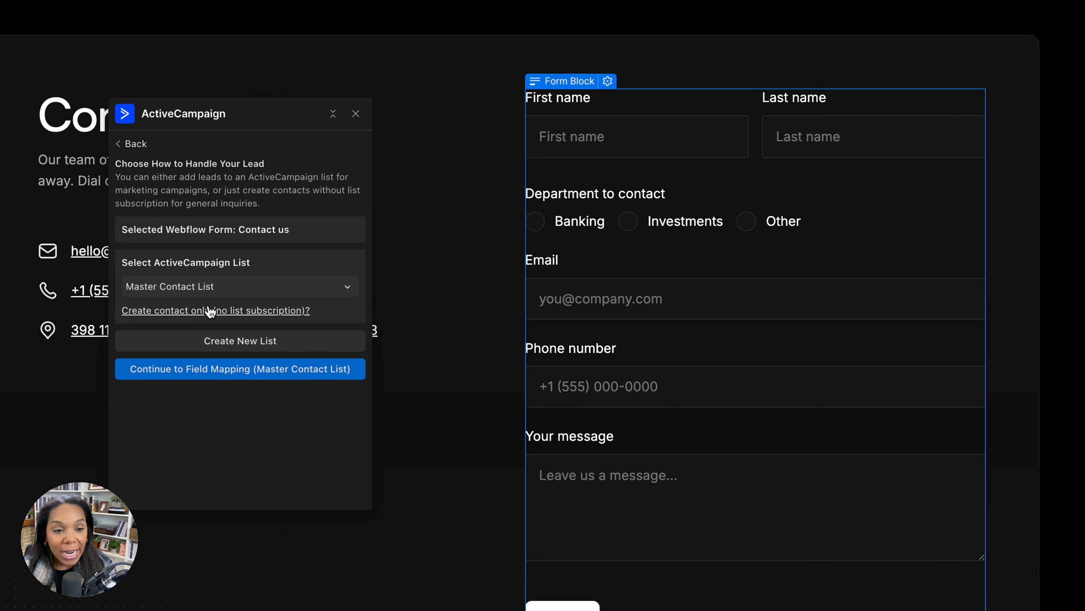
{"action": "left_click", "coordinate": [230, 347]}
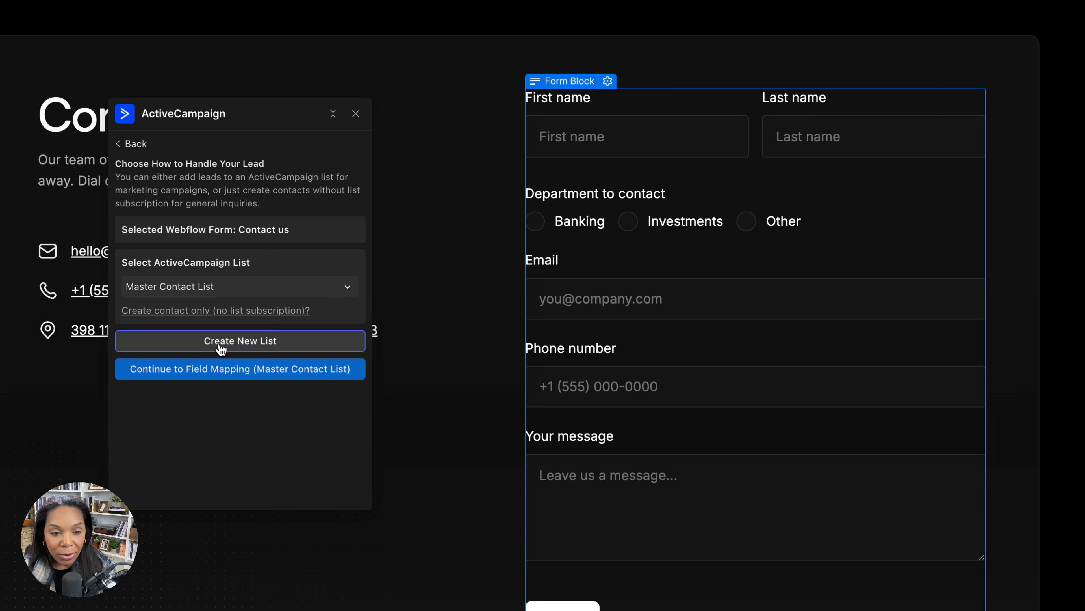
{"action": "left_click", "coordinate": [209, 372]}
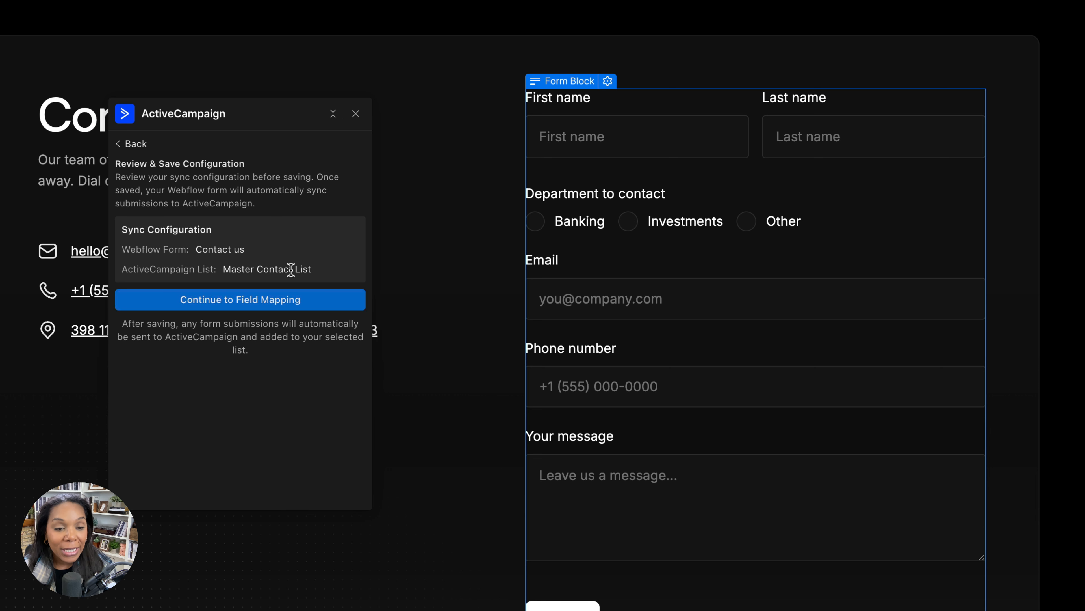
{"action": "left_click", "coordinate": [259, 301]}
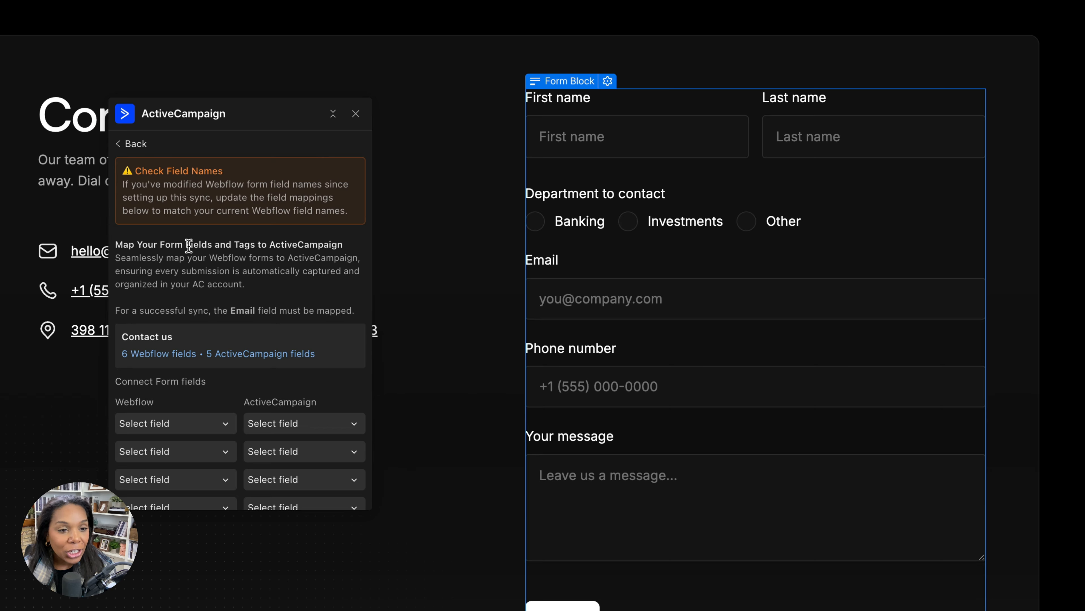
Map the Webflow fields firstName and lastname to ActiveCampaign's First Name and Last Name
{"action": "scroll", "coordinate": [188, 247], "scroll_direction": "down", "scroll_amount": 1}
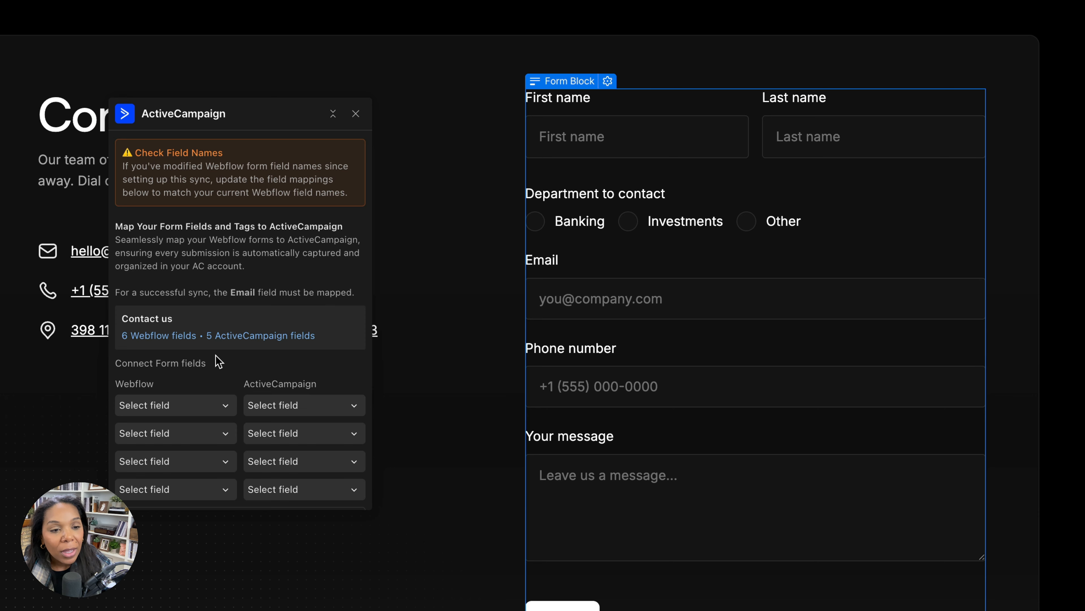
{"action": "scroll", "coordinate": [279, 376], "scroll_direction": "down", "scroll_amount": 4}
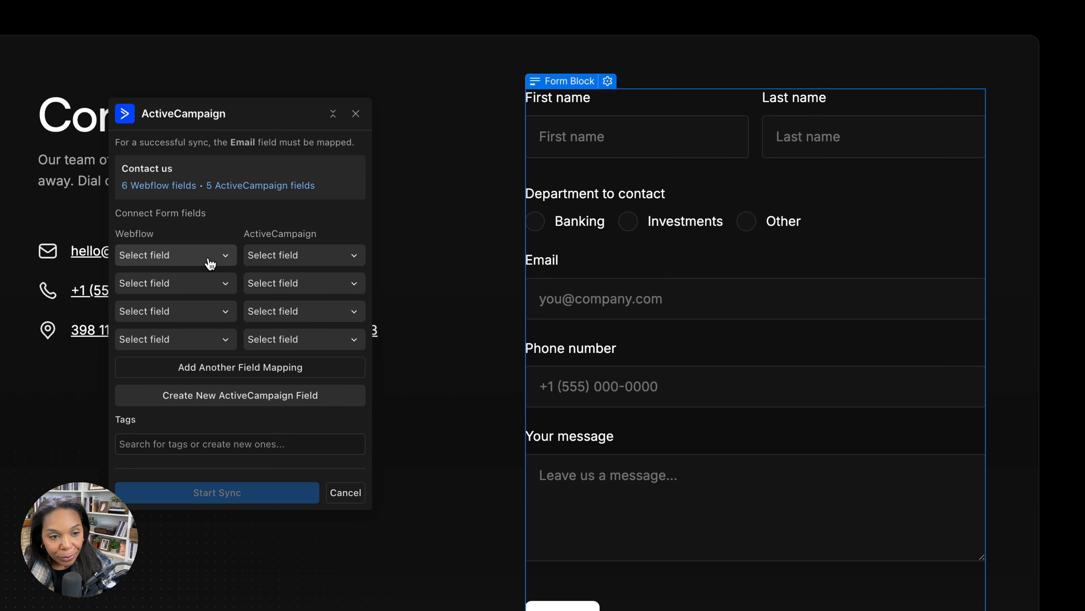
{"action": "left_click", "coordinate": [209, 261]}
{"action": "left_click", "coordinate": [262, 317]}
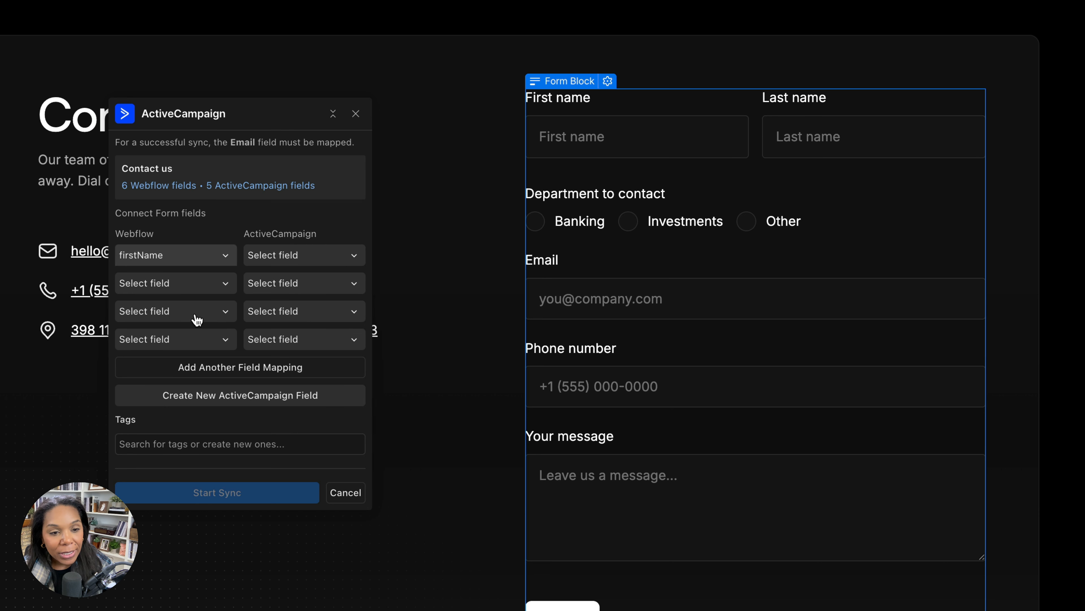
{"action": "left_click", "coordinate": [280, 255]}
{"action": "left_click", "coordinate": [299, 294]}
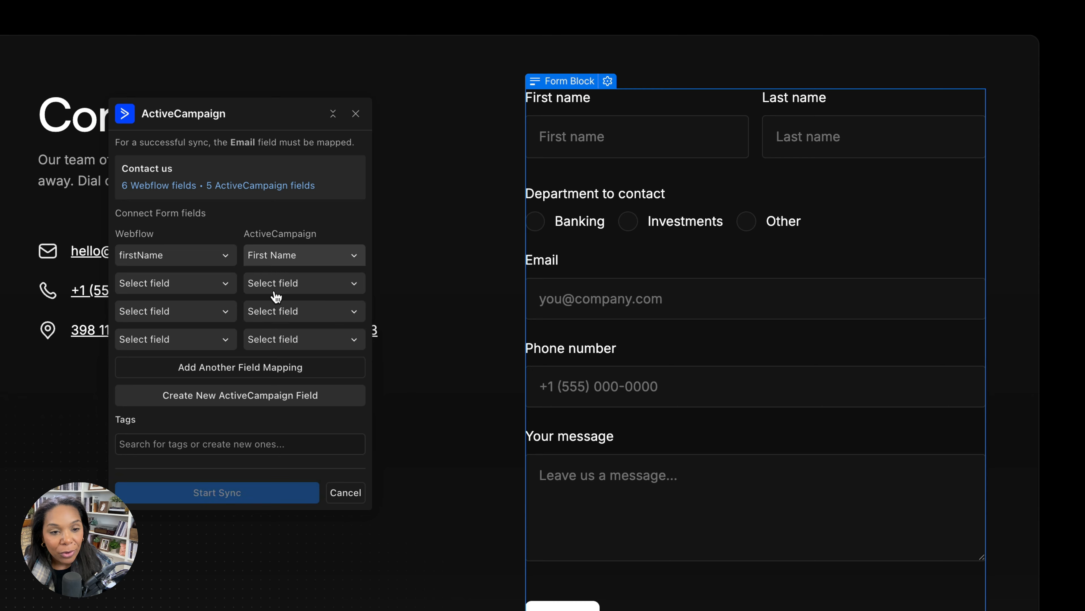
{"action": "left_click", "coordinate": [190, 295]}
{"action": "left_click", "coordinate": [177, 390]}
{"action": "left_click", "coordinate": [295, 283]}
{"action": "left_click", "coordinate": [292, 325]}
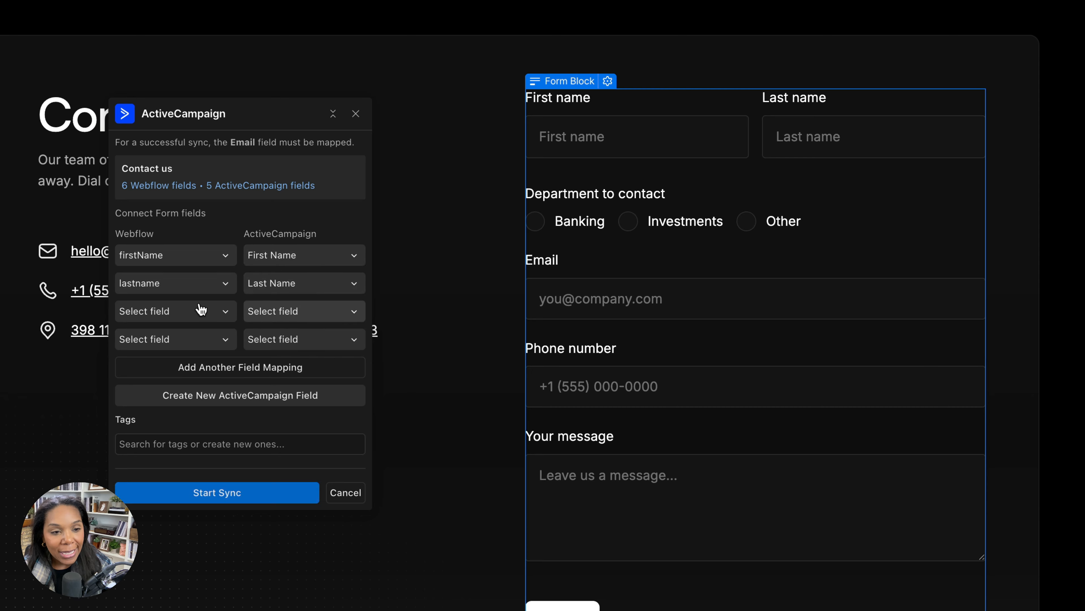
Map the Webflow Email field to Email and the calculated phone field to Phone in ActiveCampaign
{"action": "left_click", "coordinate": [160, 319]}
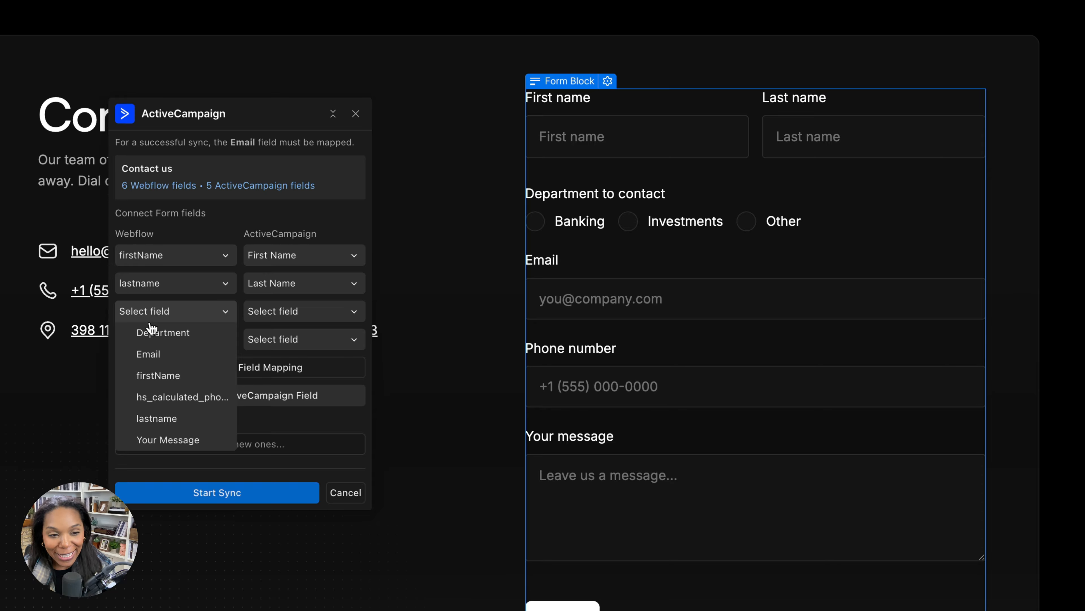
{"action": "left_click", "coordinate": [149, 356]}
{"action": "left_click", "coordinate": [260, 311]}
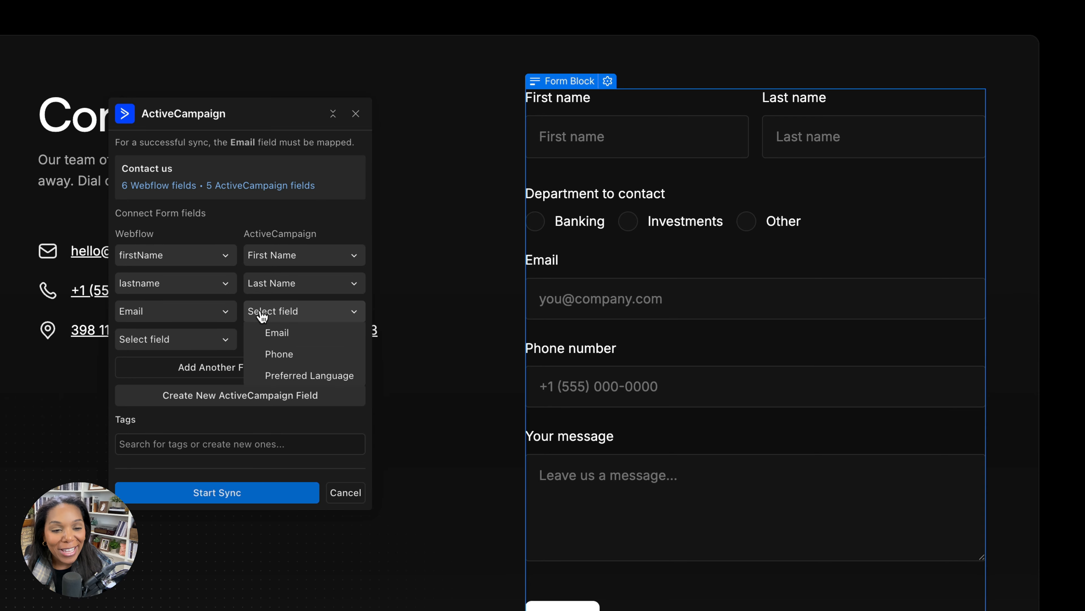
{"action": "left_click", "coordinate": [275, 341]}
{"action": "left_click", "coordinate": [159, 344]}
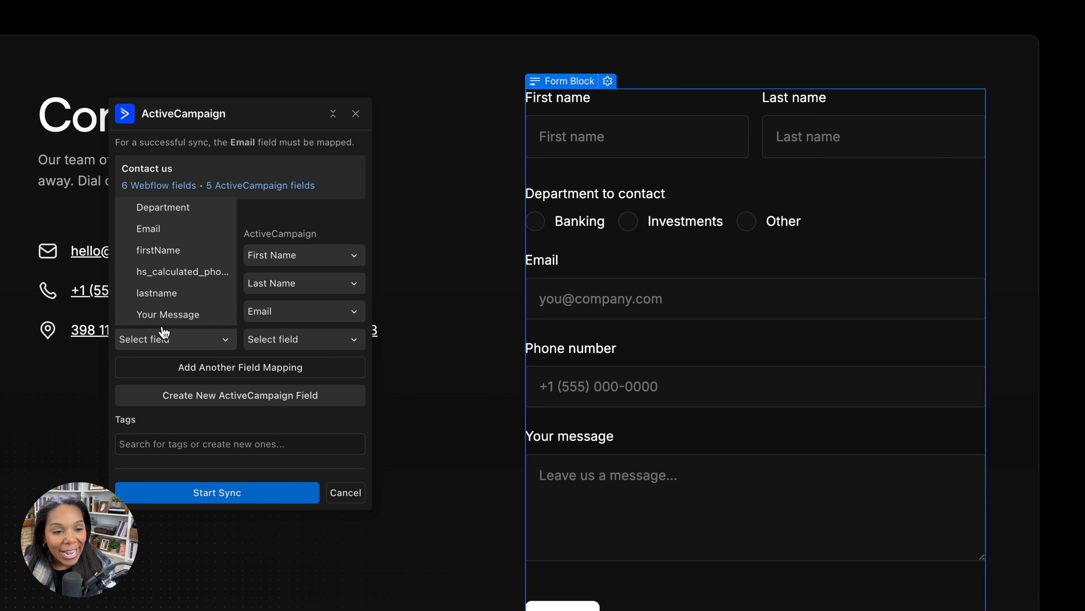
{"action": "left_click", "coordinate": [163, 276]}
{"action": "left_click", "coordinate": [256, 340]}
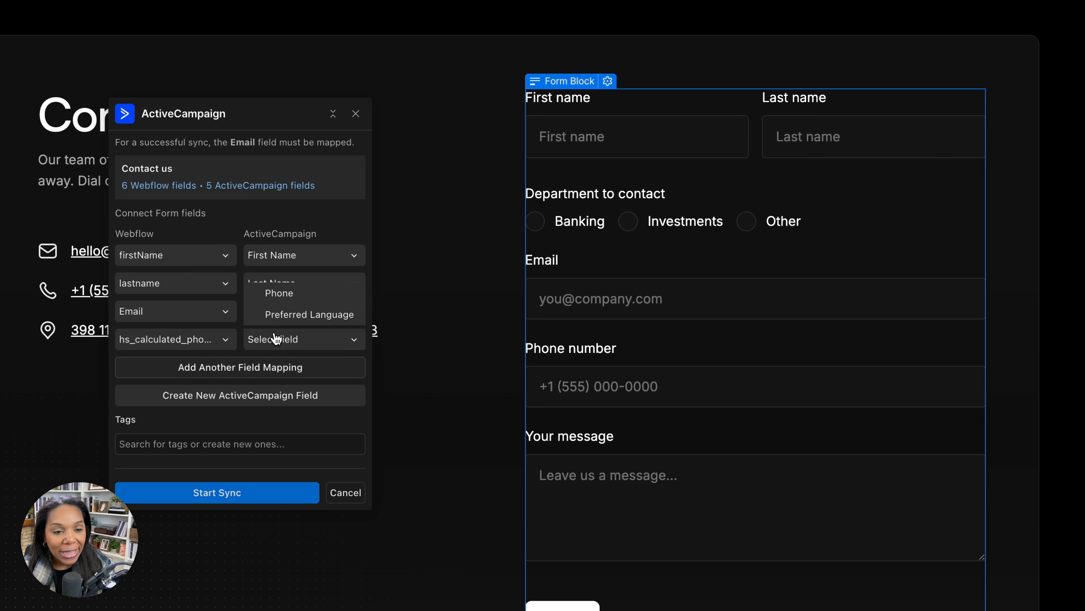
{"action": "left_click", "coordinate": [277, 295]}
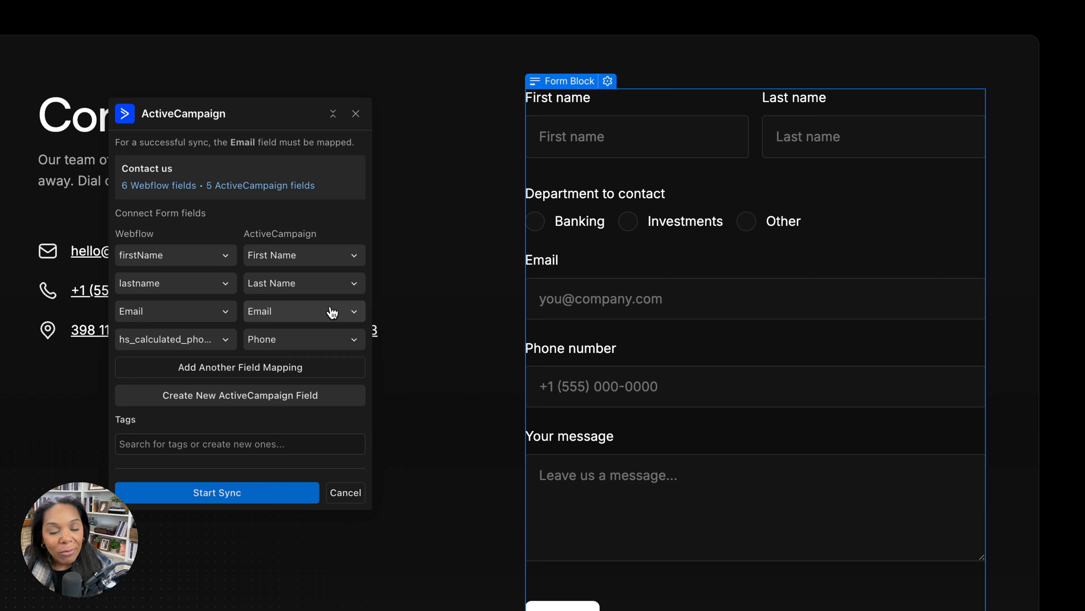
Create a new ActiveCampaign field named Department with the Radio Button type
{"action": "left_click", "coordinate": [234, 372]}
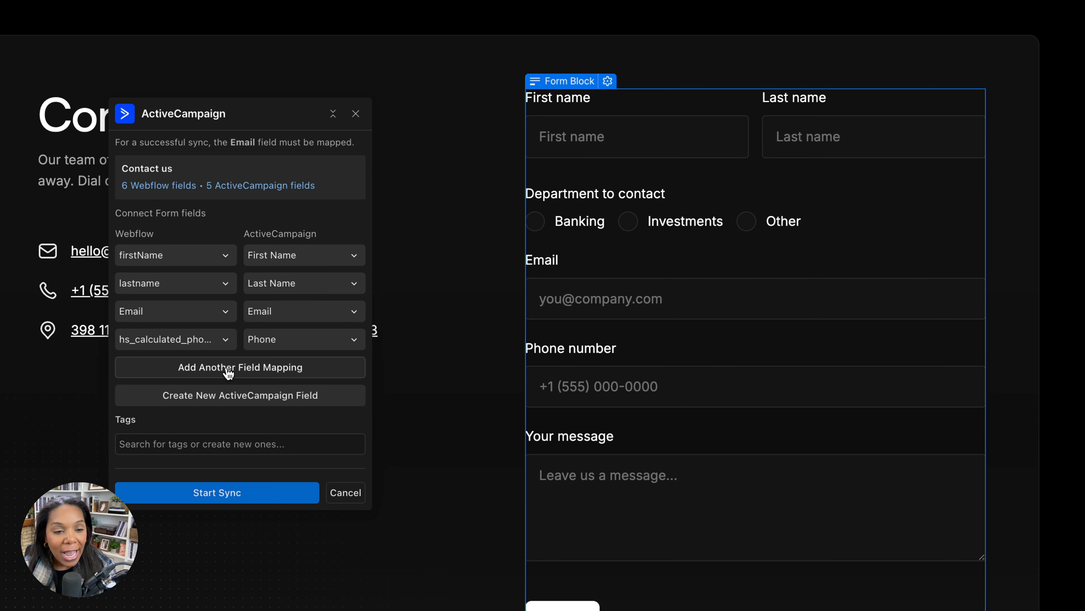
{"action": "left_click", "coordinate": [359, 368]}
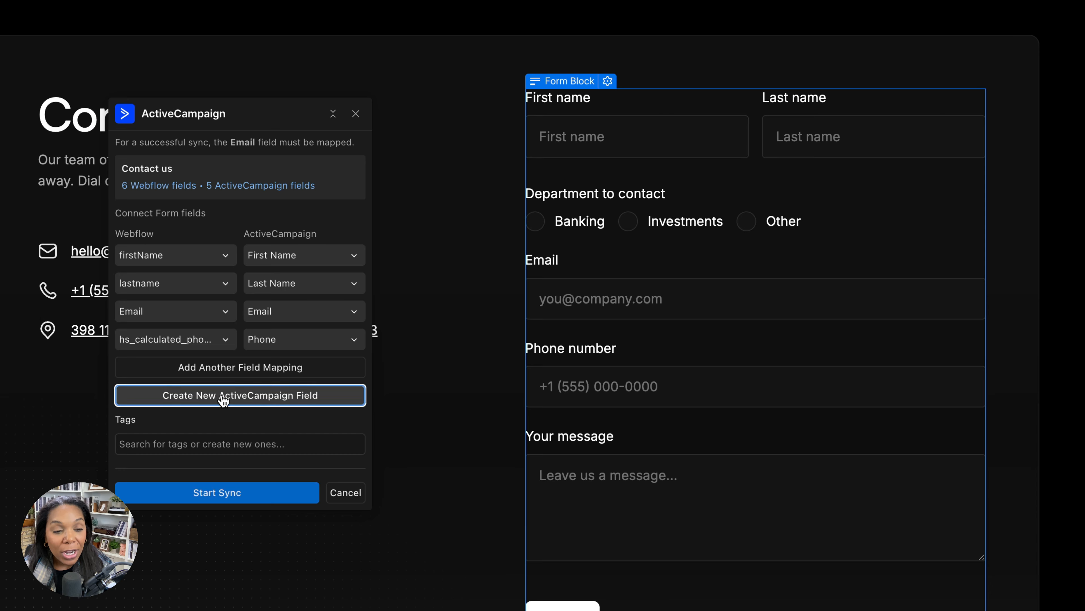
{"action": "left_click", "coordinate": [231, 402]}
{"action": "left_click", "coordinate": [216, 425]}
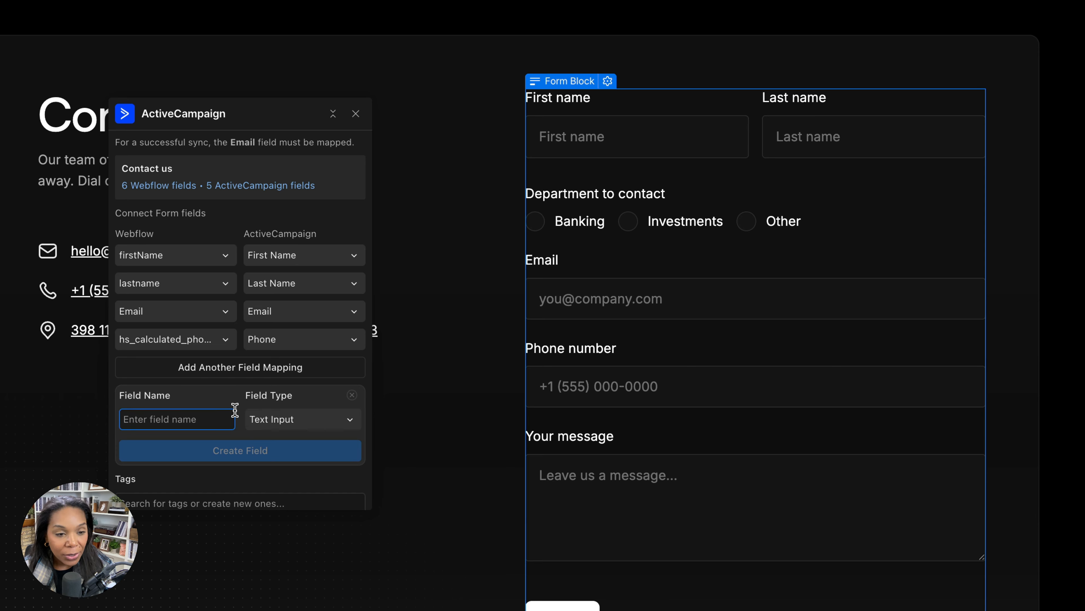
{"action": "type", "text": "Department"}
{"action": "left_click", "coordinate": [316, 423]}
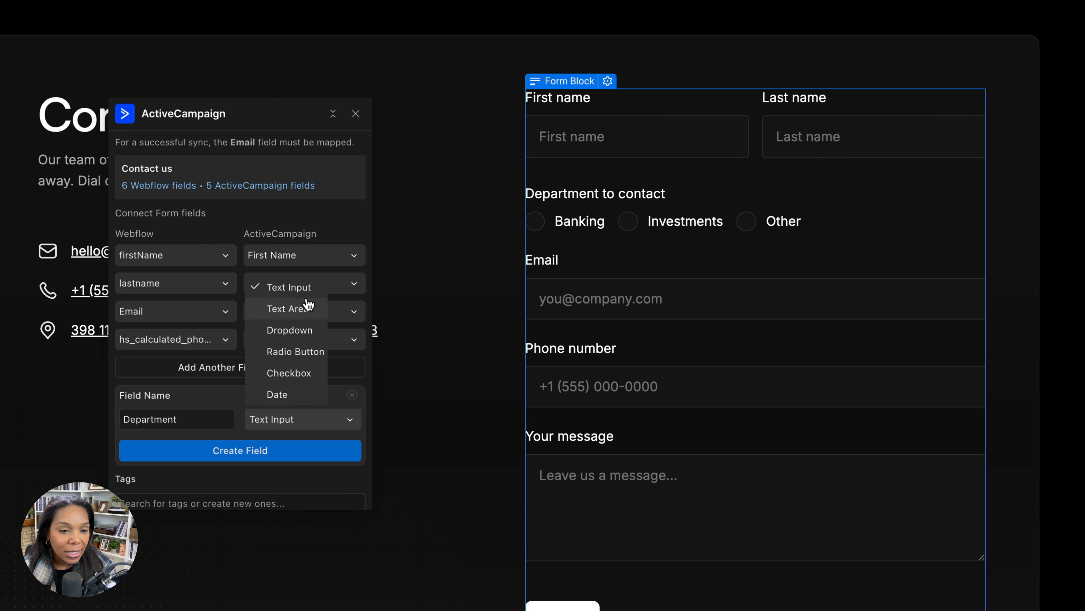
{"action": "left_click", "coordinate": [294, 351]}
{"action": "left_click", "coordinate": [234, 453]}
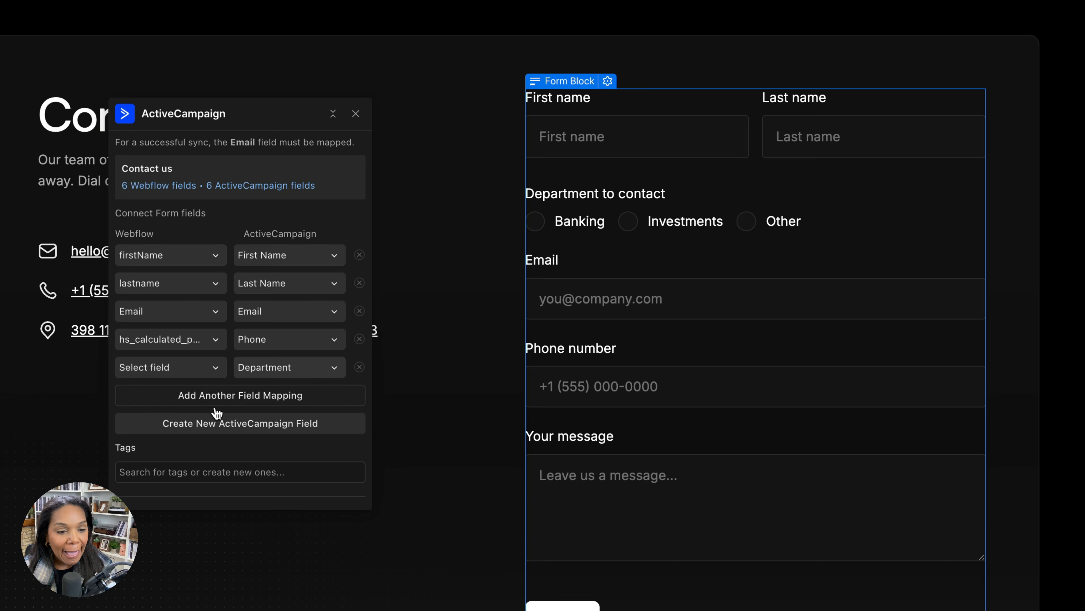
{"action": "left_click", "coordinate": [174, 401]}
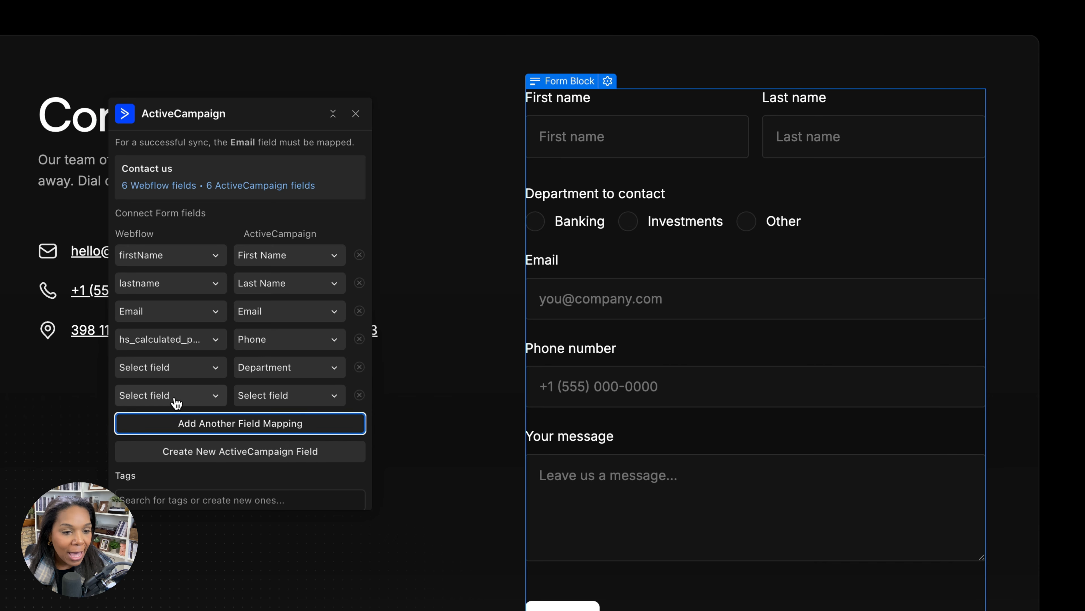
{"action": "left_click", "coordinate": [169, 397]}
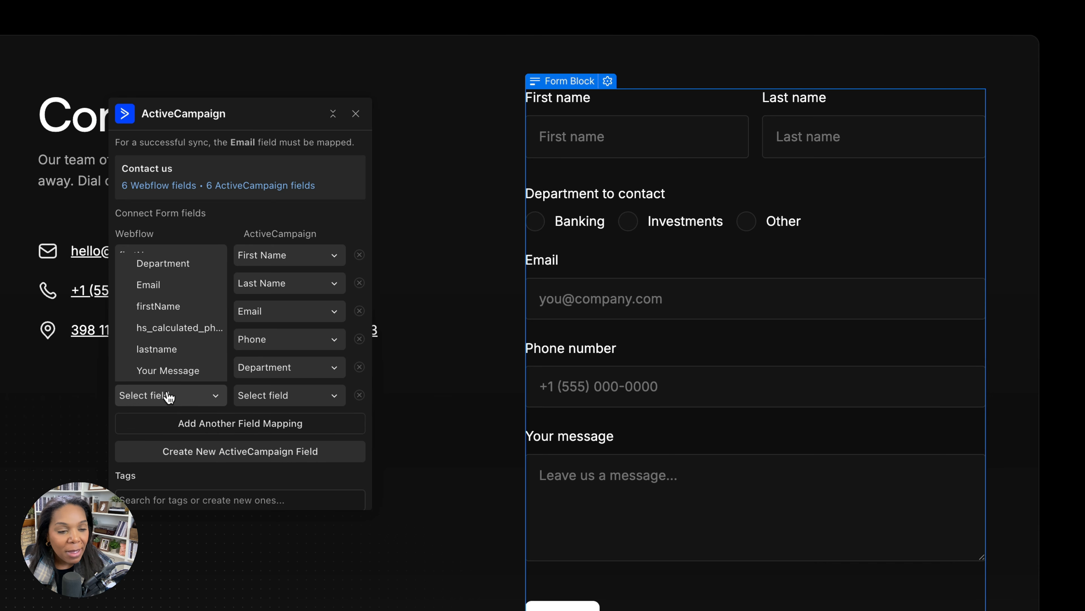
{"action": "left_click", "coordinate": [168, 264]}
{"action": "scroll", "coordinate": [273, 379], "scroll_direction": "up", "scroll_amount": 2}
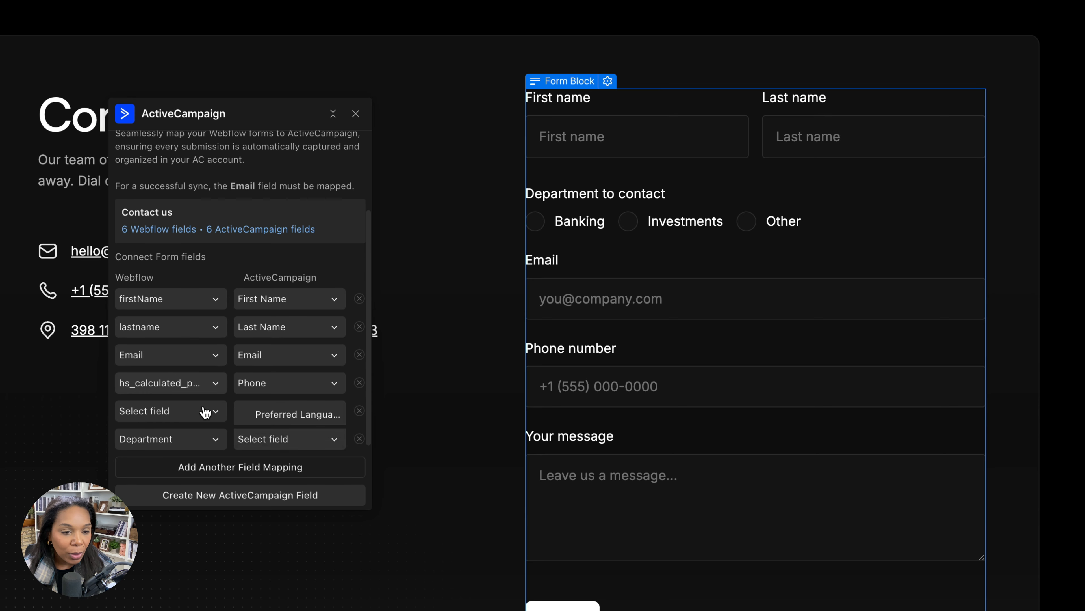
{"action": "left_click", "coordinate": [359, 438]}
Map the Webflow Department field to ActiveCampaign's Department field in the existing mapping row
{"action": "left_click", "coordinate": [190, 411]}
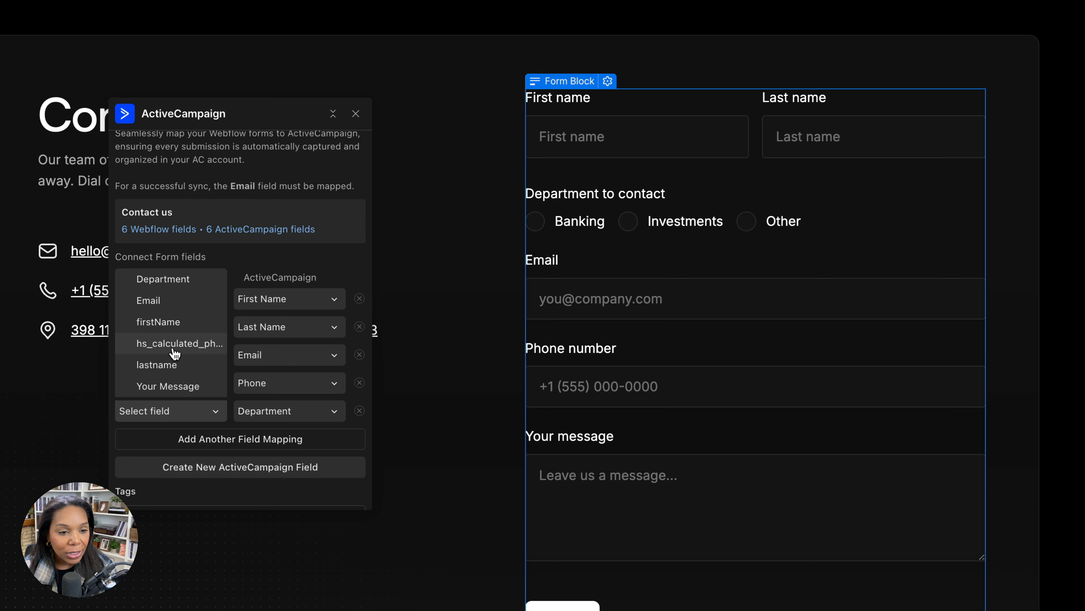
{"action": "scroll", "coordinate": [188, 364], "scroll_direction": "down", "scroll_amount": 2}
{"action": "left_click", "coordinate": [182, 237]}
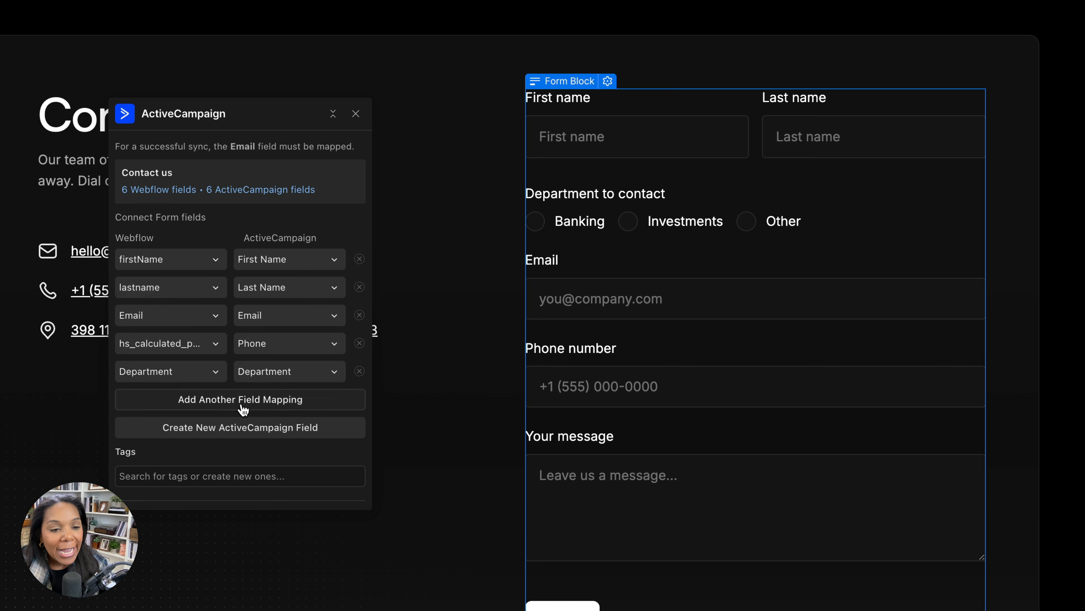
Create the tag contact-us-webflow and assign it to the form sync
{"action": "scroll", "coordinate": [242, 407], "scroll_direction": "down", "scroll_amount": 2}
{"action": "left_click", "coordinate": [226, 443]}
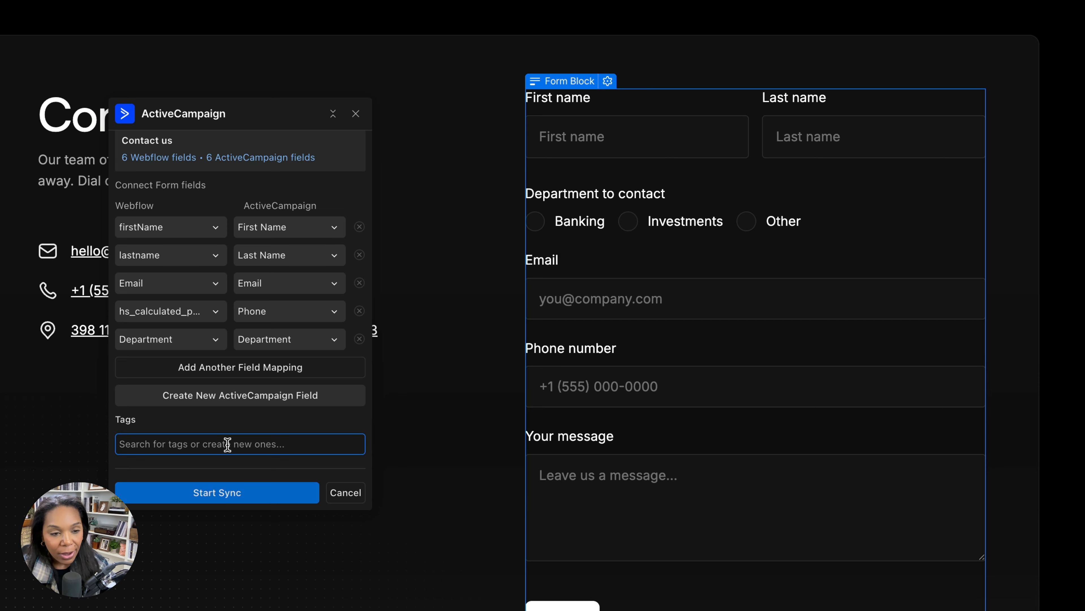
{"action": "type", "text": "contact-us"}
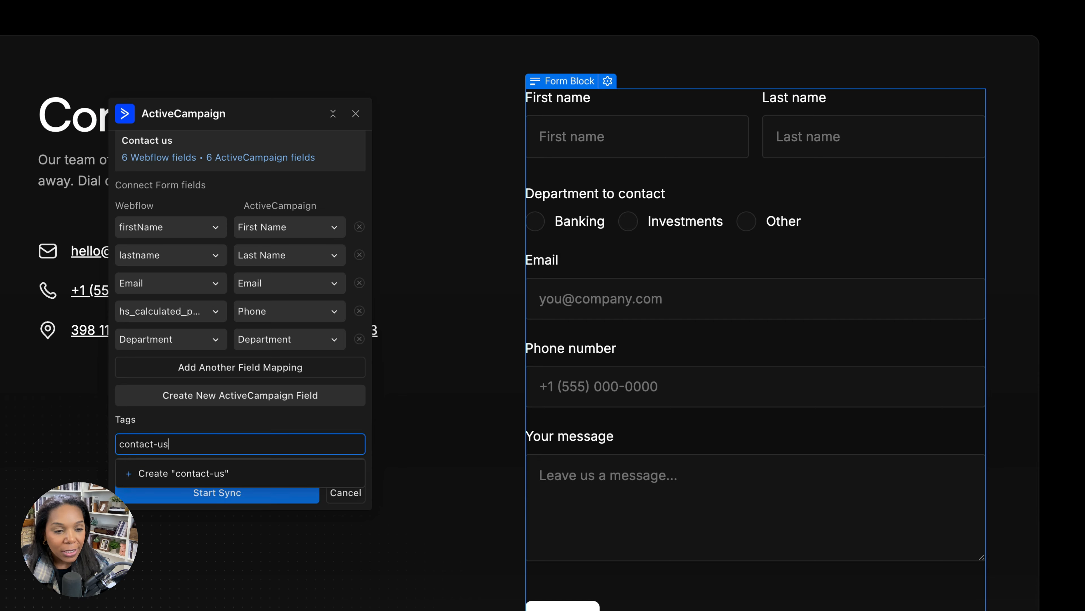
{"action": "type", "text": "-webflow"}
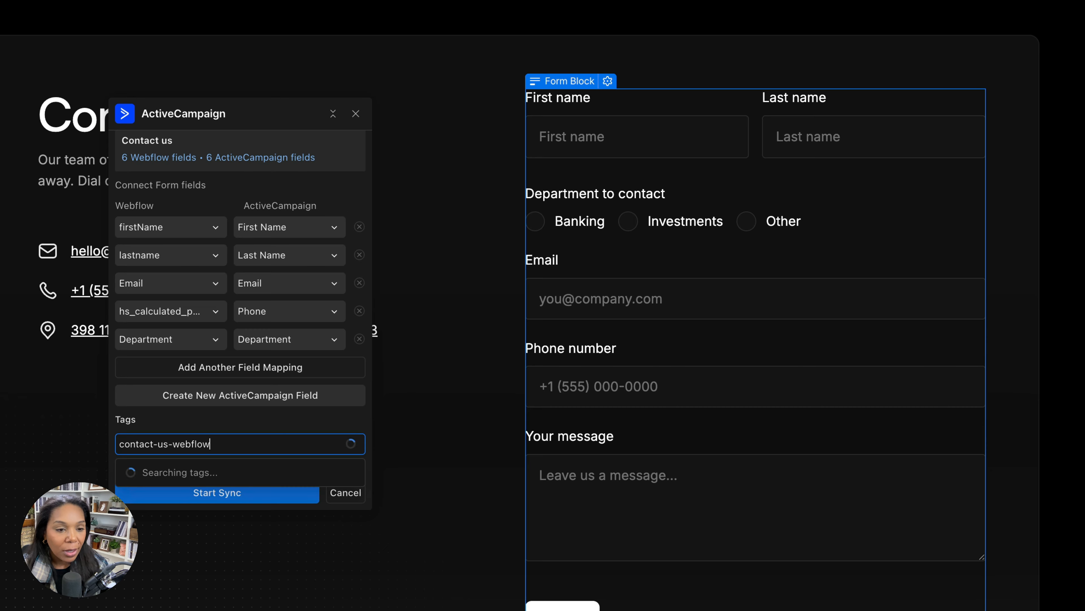
{"action": "left_click", "coordinate": [188, 475]}
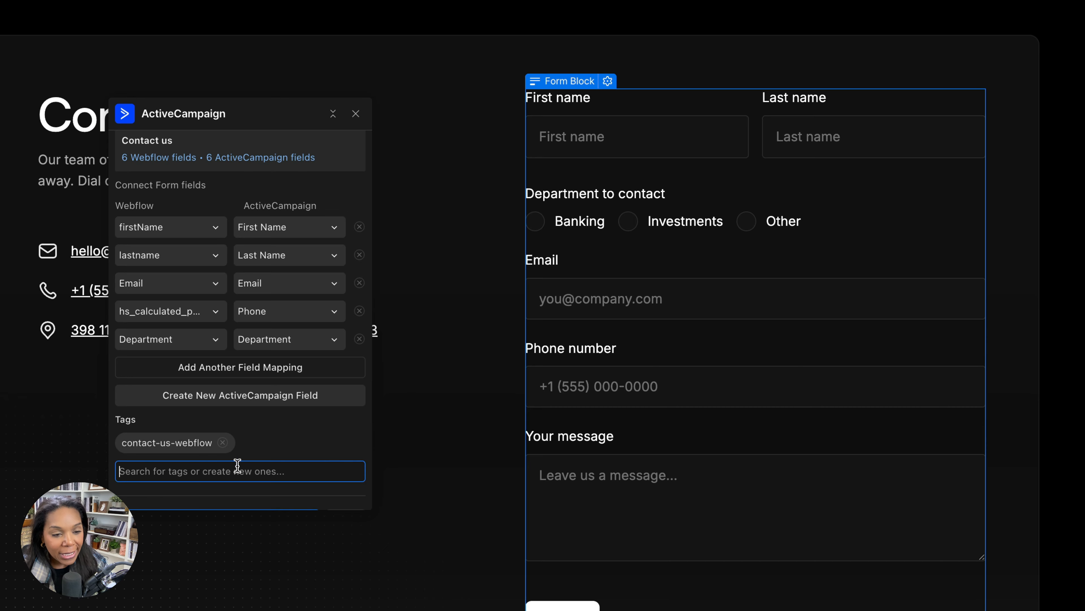
Start the Contact us form sync and publish the Webflow site
{"action": "scroll", "coordinate": [201, 474], "scroll_direction": "down", "scroll_amount": 2}
{"action": "left_click", "coordinate": [164, 494]}
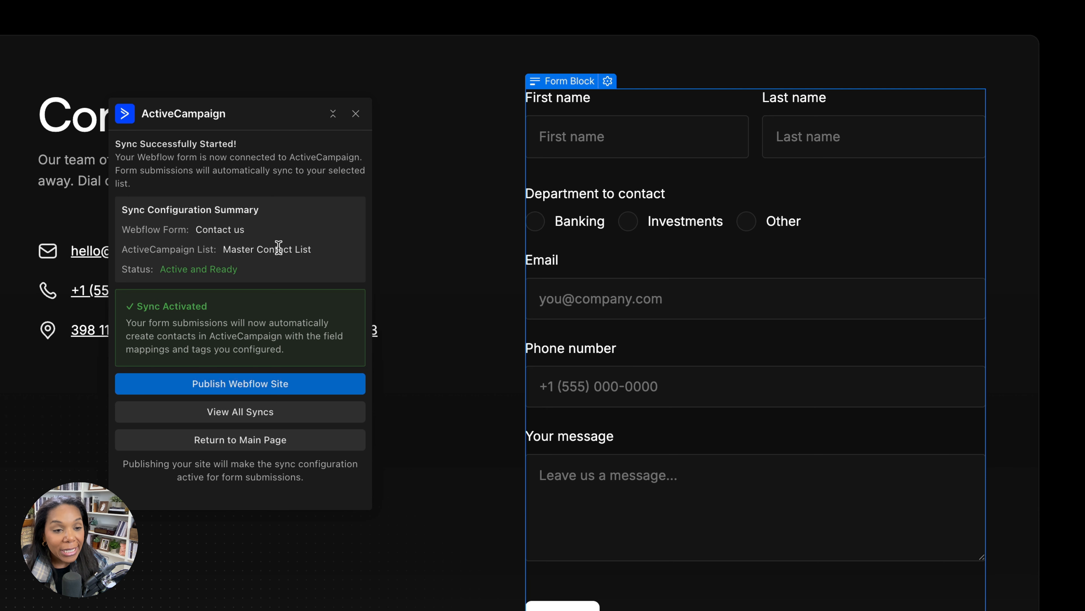
{"action": "left_click", "coordinate": [210, 382]}
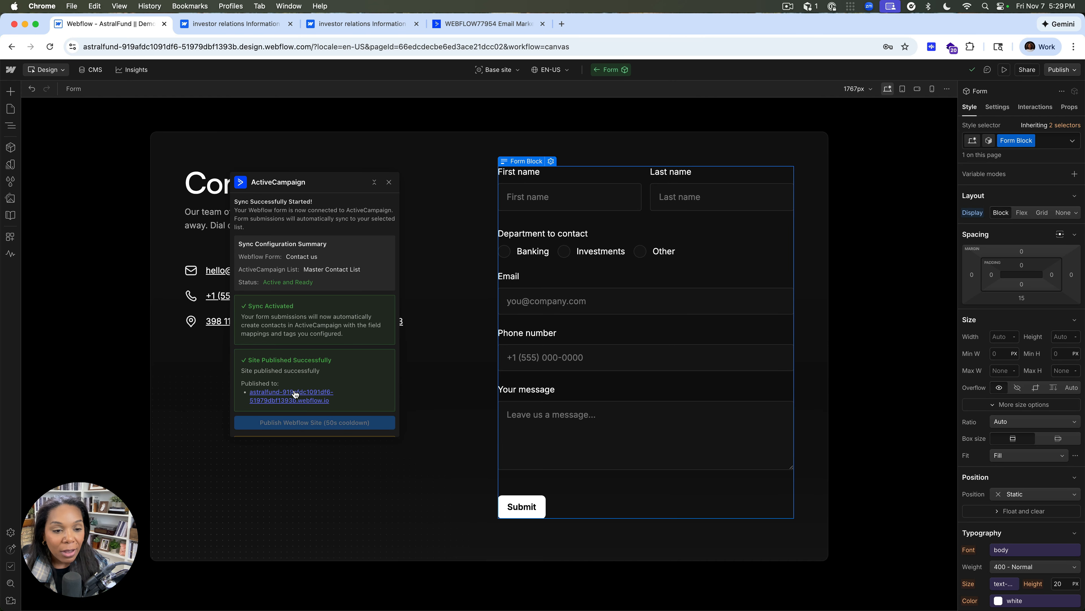
Open the published site and fill in the test contact's first and last name in the Contact us form
{"action": "left_click", "coordinate": [295, 394]}
{"action": "left_click", "coordinate": [576, 87]}
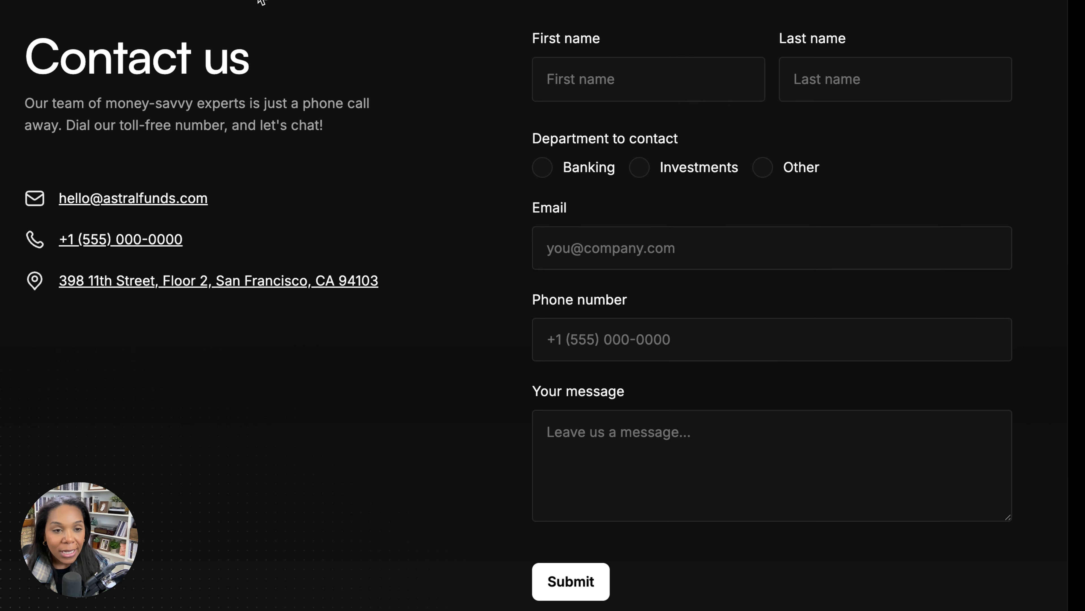
{"action": "left_click", "coordinate": [567, 97]}
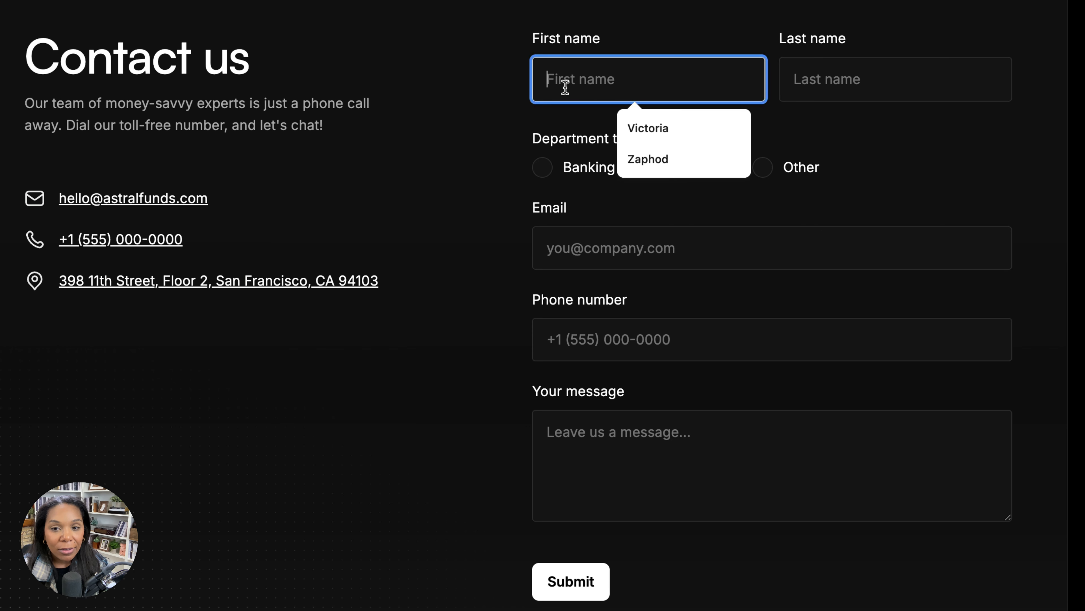
{"action": "left_click", "coordinate": [703, 150]}
{"action": "left_click", "coordinate": [825, 64]}
{"action": "left_click", "coordinate": [882, 189]}
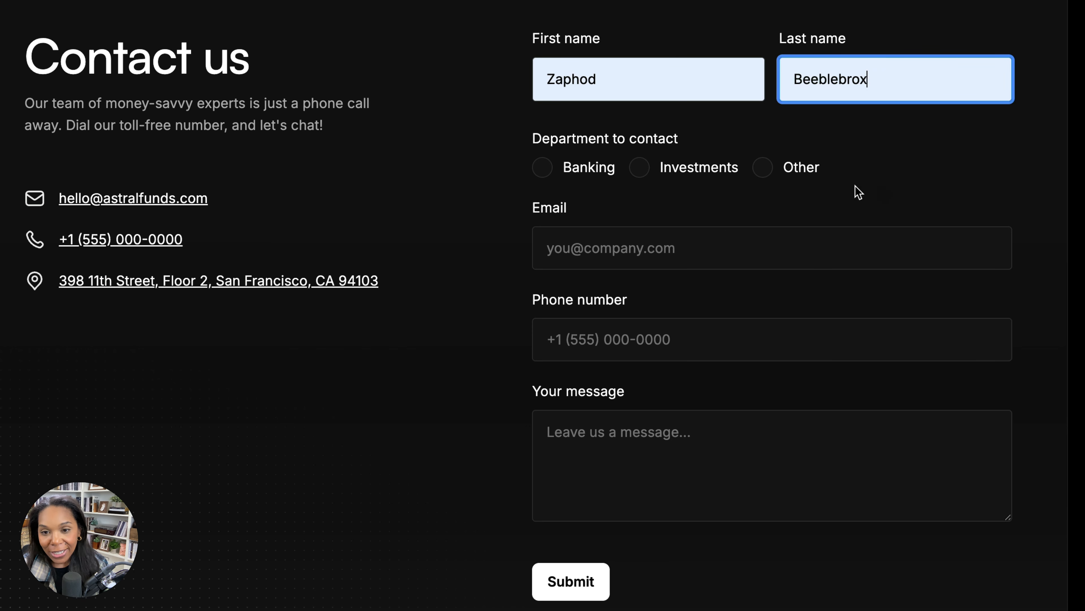
Choose Investments as the department to contact and fill in the test contact's email and phone number
{"action": "left_click", "coordinate": [644, 171]}
{"action": "left_click", "coordinate": [571, 240]}
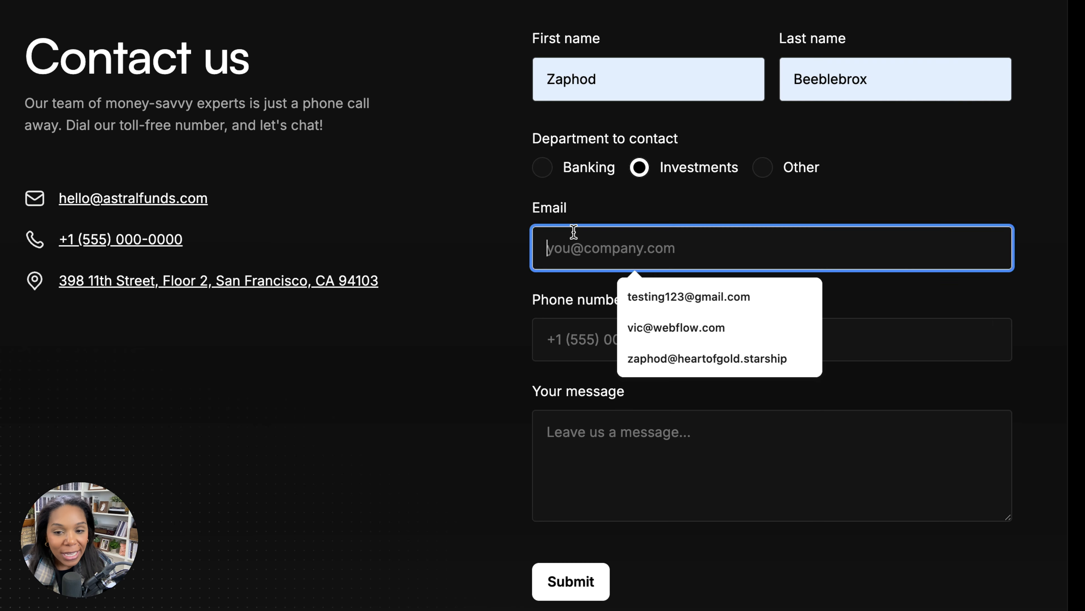
{"action": "left_click", "coordinate": [632, 360]}
{"action": "left_click", "coordinate": [712, 326]}
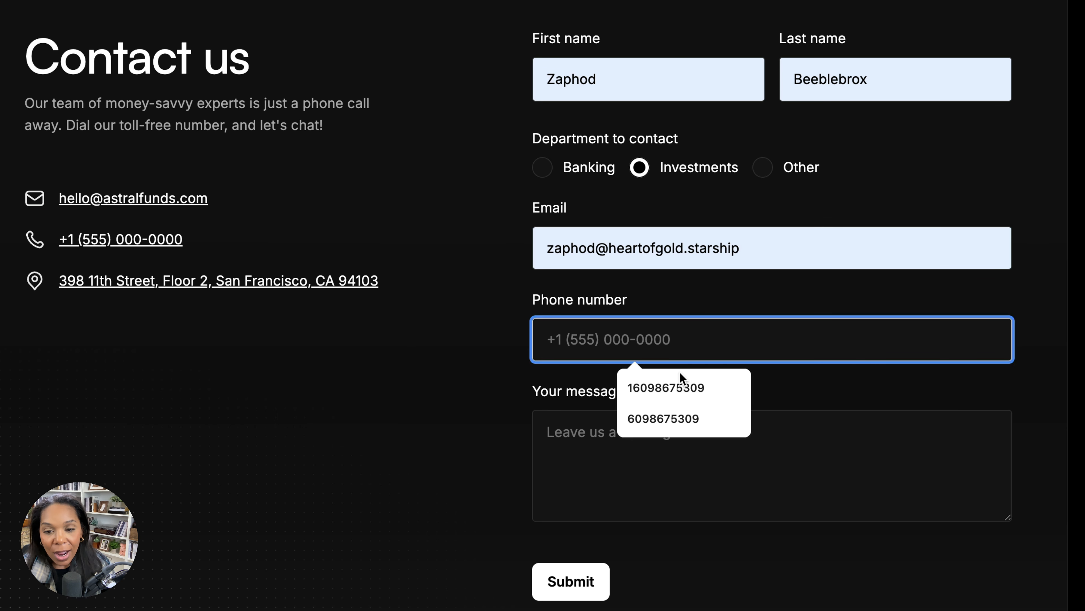
{"action": "type", "text": "609"}
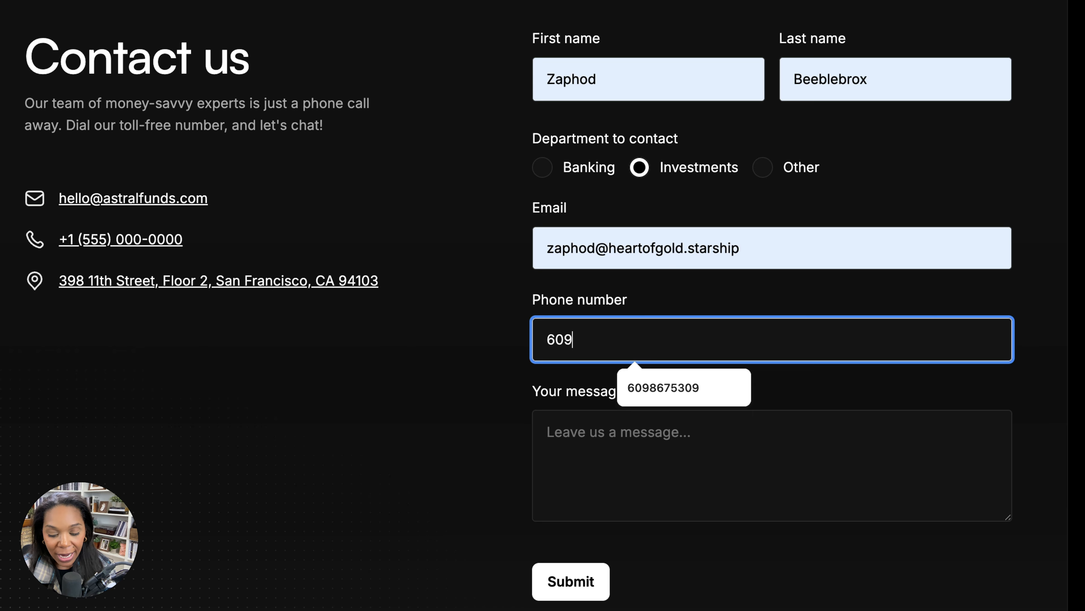
{"action": "type", "text": "539"}
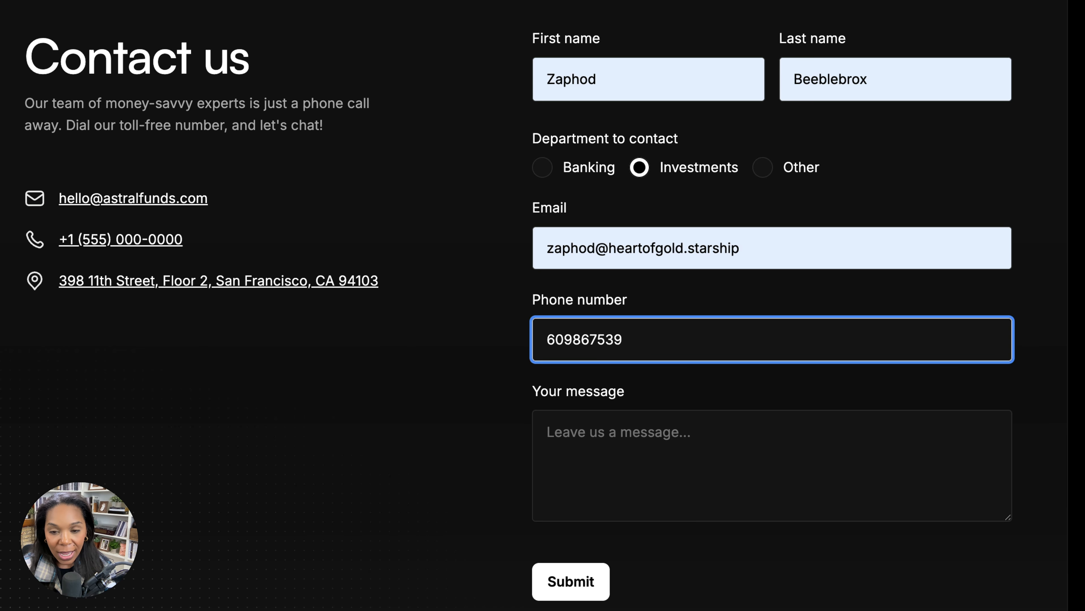
{"action": "key", "text": "BackSpace"}
{"action": "type", "text": "09"}
Enter the message "Hello active campaign!" and submit the Contact us form
{"action": "left_click", "coordinate": [627, 426]}
{"action": "type", "text": "Hello active"}
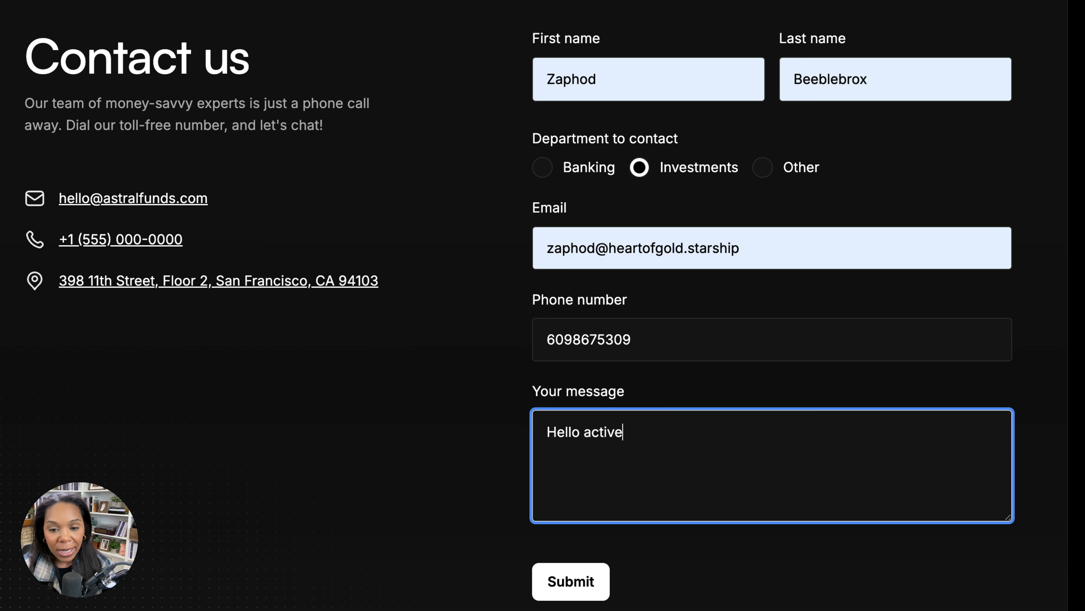
{"action": "type", "text": " aampaign!"}
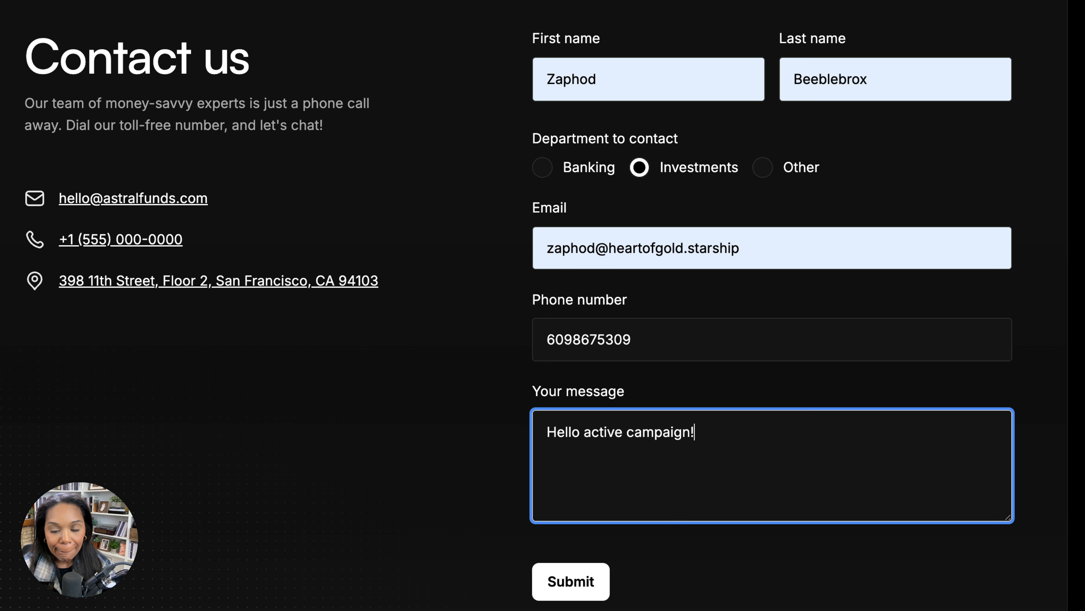
{"action": "left_click", "coordinate": [557, 597]}
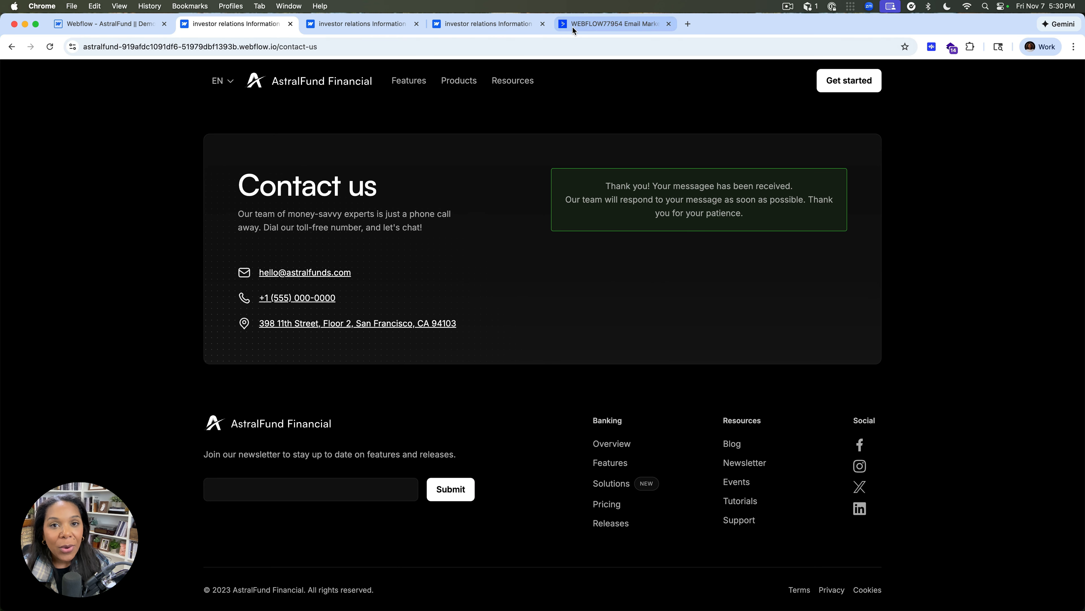
Switch to ActiveCampaign and open the contact record matching the email entered in the test submission
{"action": "left_click", "coordinate": [574, 30]}
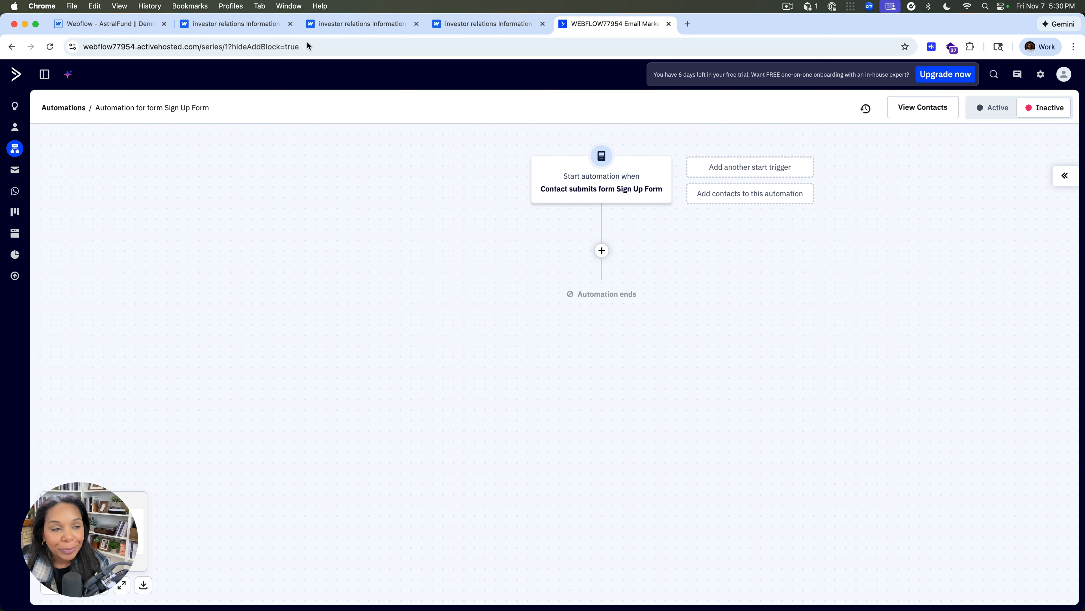
{"action": "left_click", "coordinate": [19, 130]}
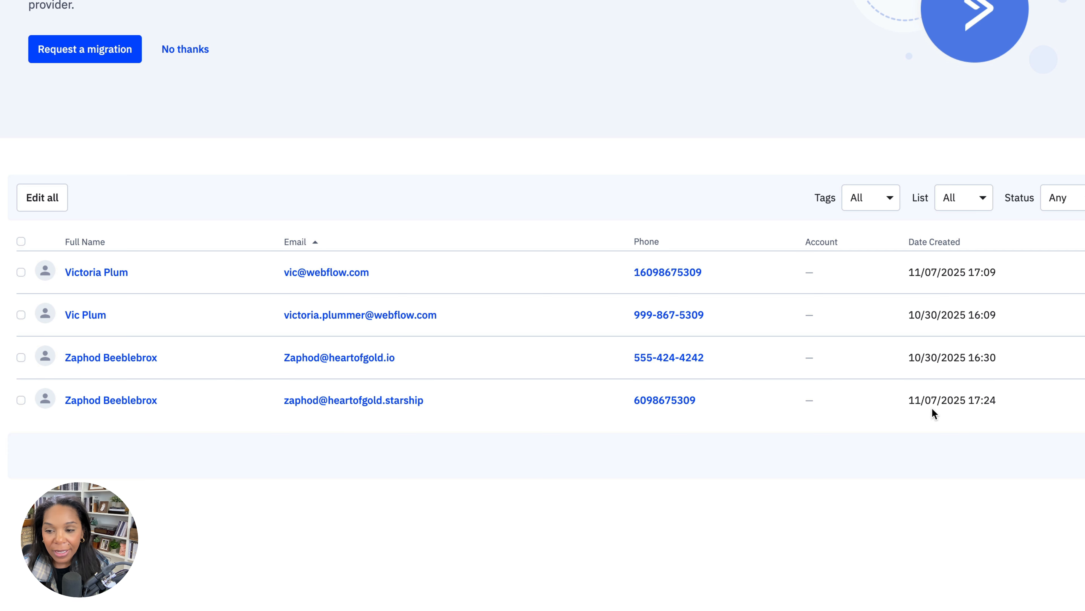
{"action": "left_click", "coordinate": [80, 402]}
Check the contact's synced general details, Department value, tags and list membership
{"action": "scroll", "coordinate": [99, 368], "scroll_direction": "down", "scroll_amount": 5}
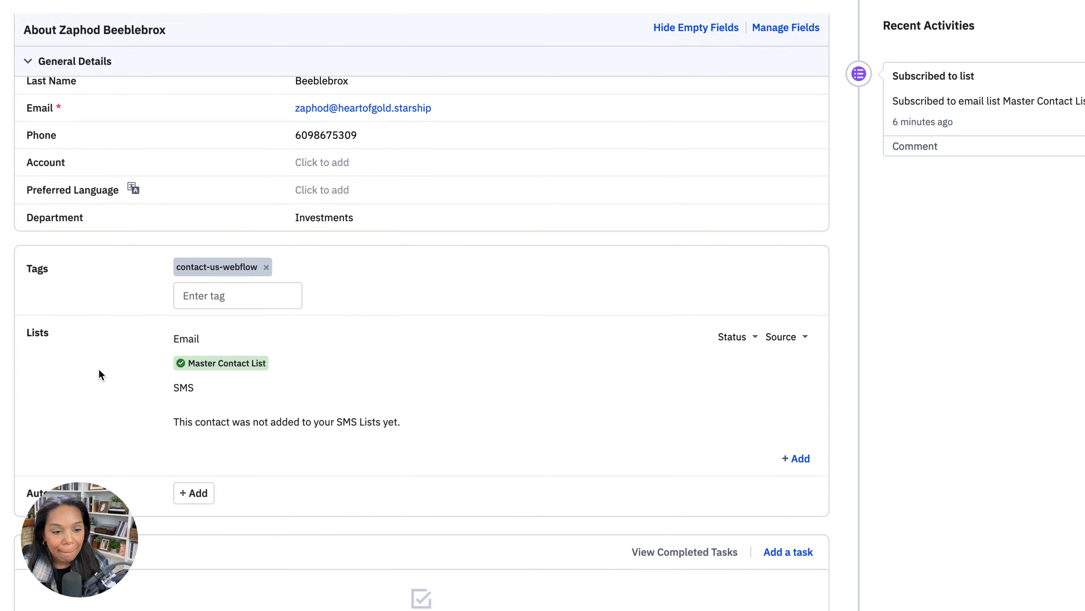
{"action": "scroll", "coordinate": [211, 250], "scroll_direction": "up", "scroll_amount": 3}
{"action": "scroll", "coordinate": [211, 250], "scroll_direction": "up", "scroll_amount": 1}
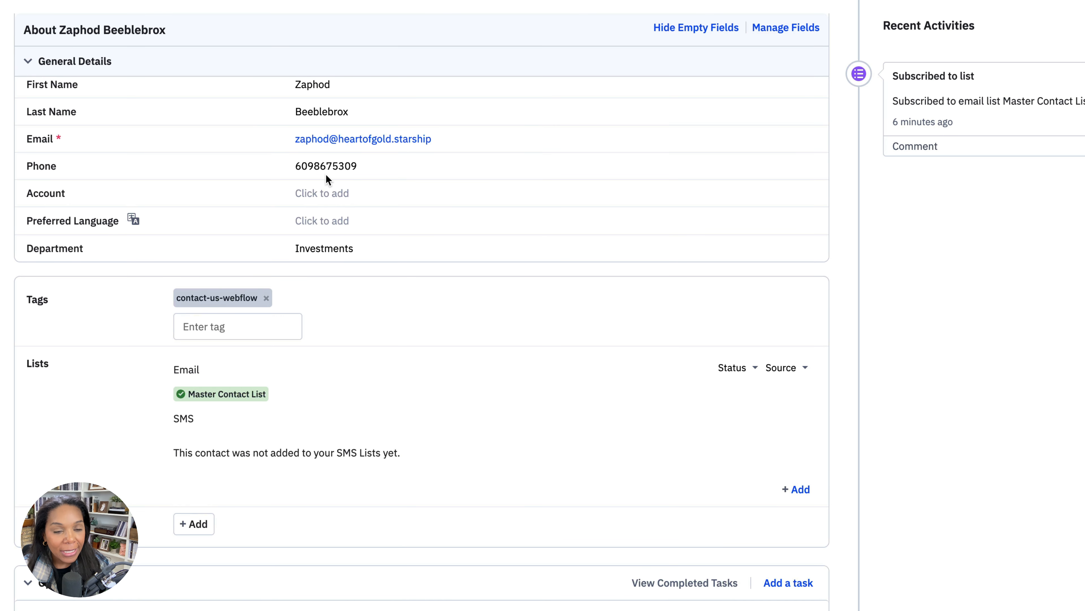
{"action": "scroll", "coordinate": [325, 173], "scroll_direction": "up", "scroll_amount": 1}
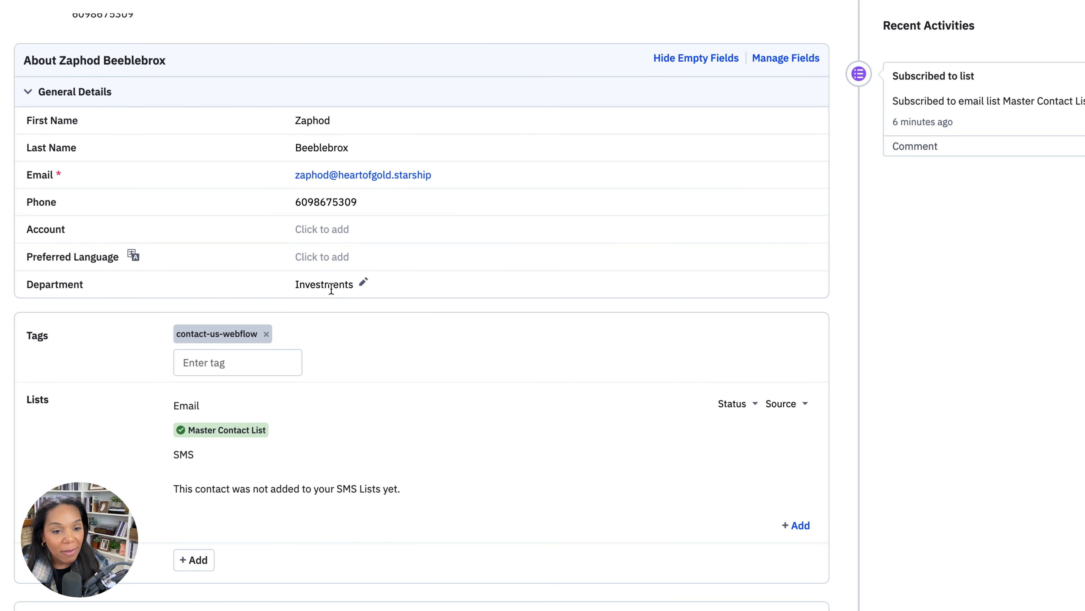
{"action": "scroll", "coordinate": [259, 327], "scroll_direction": "down", "scroll_amount": 6}
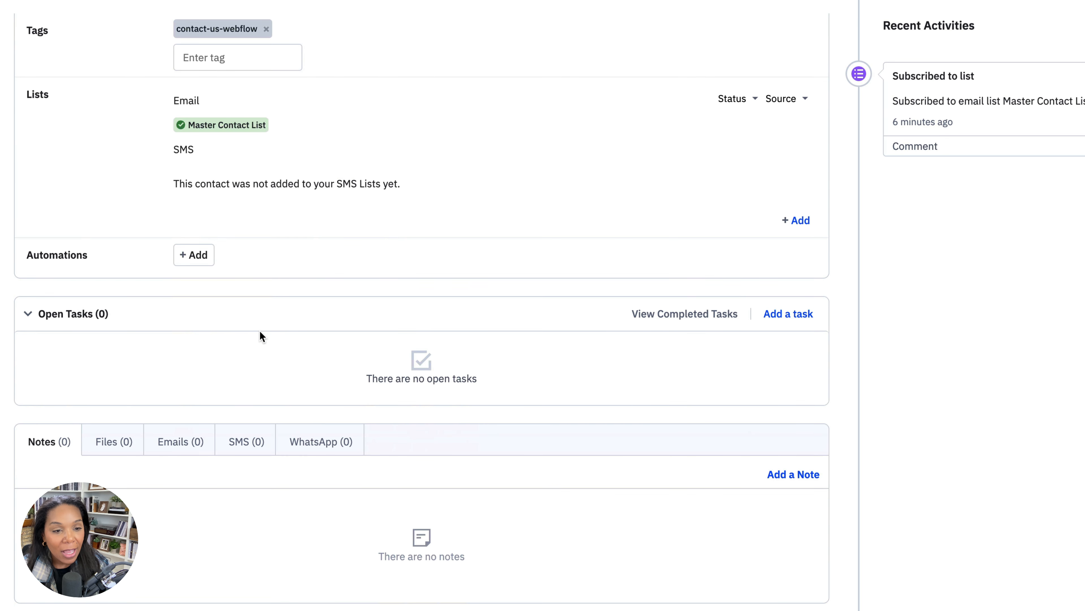
{"action": "scroll", "coordinate": [249, 318], "scroll_direction": "up", "scroll_amount": 3}
{"action": "mouse_move", "coordinate": [207, 287]}
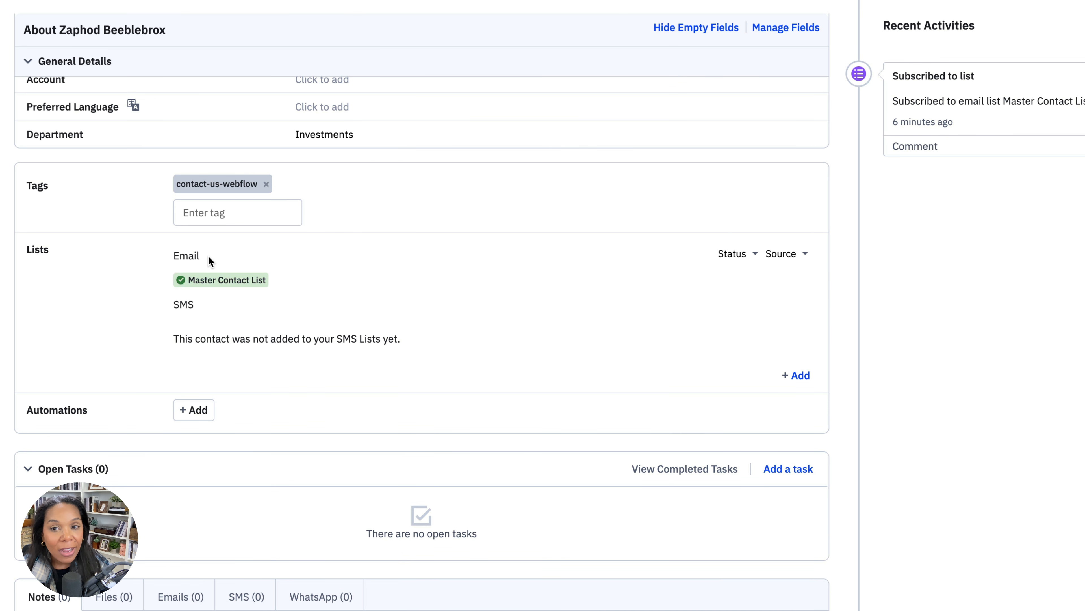
{"action": "scroll", "coordinate": [208, 255], "scroll_direction": "up", "scroll_amount": 2}
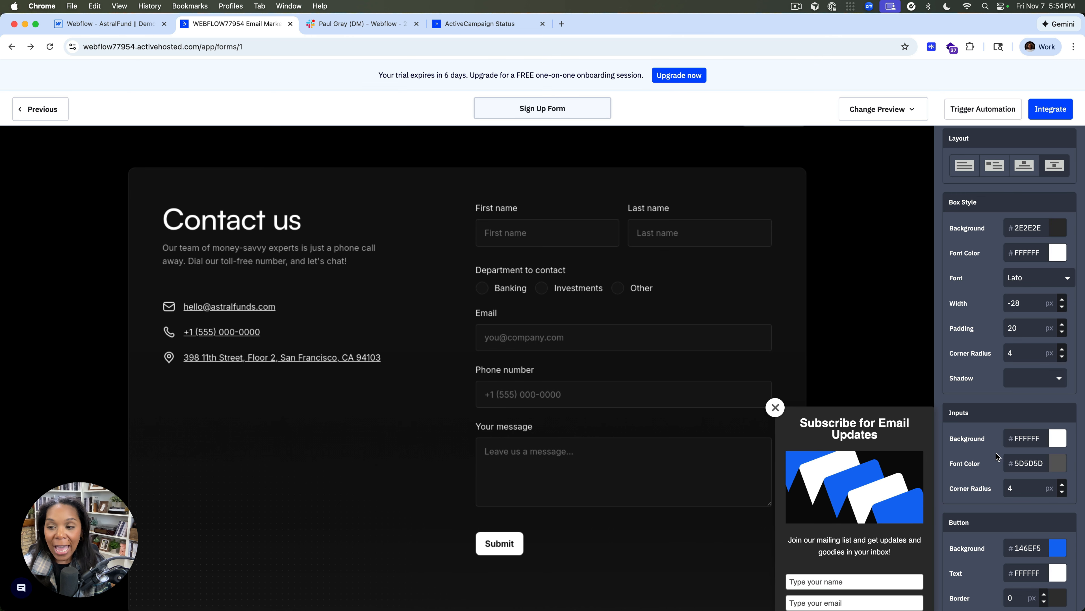
Switch from the Sign Up Form editor back to the Webflow Designer and dismiss the Publish dialog
{"action": "scroll", "coordinate": [995, 457], "scroll_direction": "down", "scroll_amount": 6}
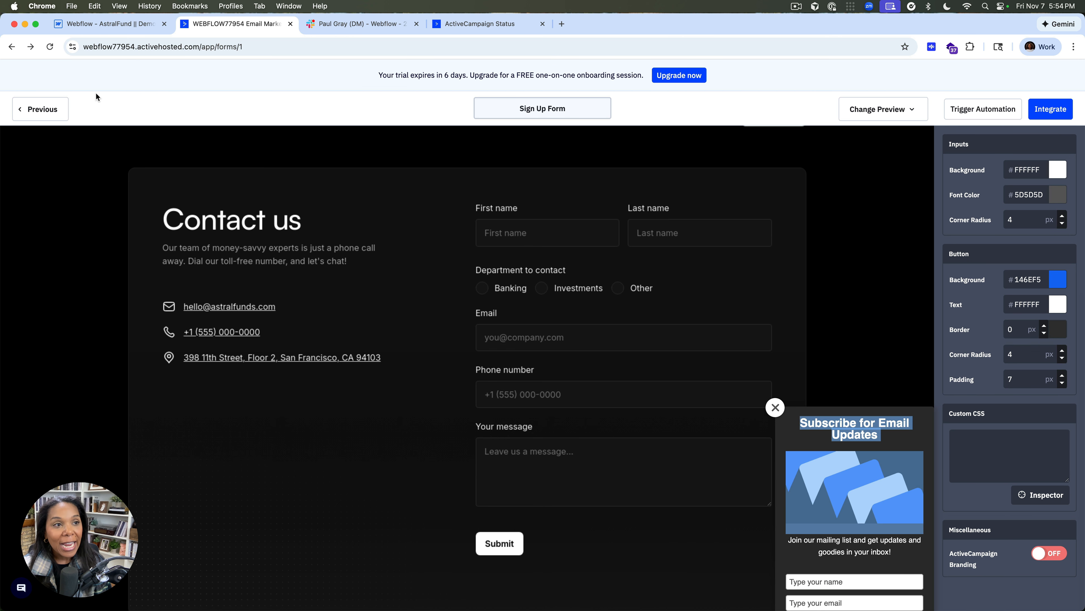
{"action": "left_click", "coordinate": [79, 28]}
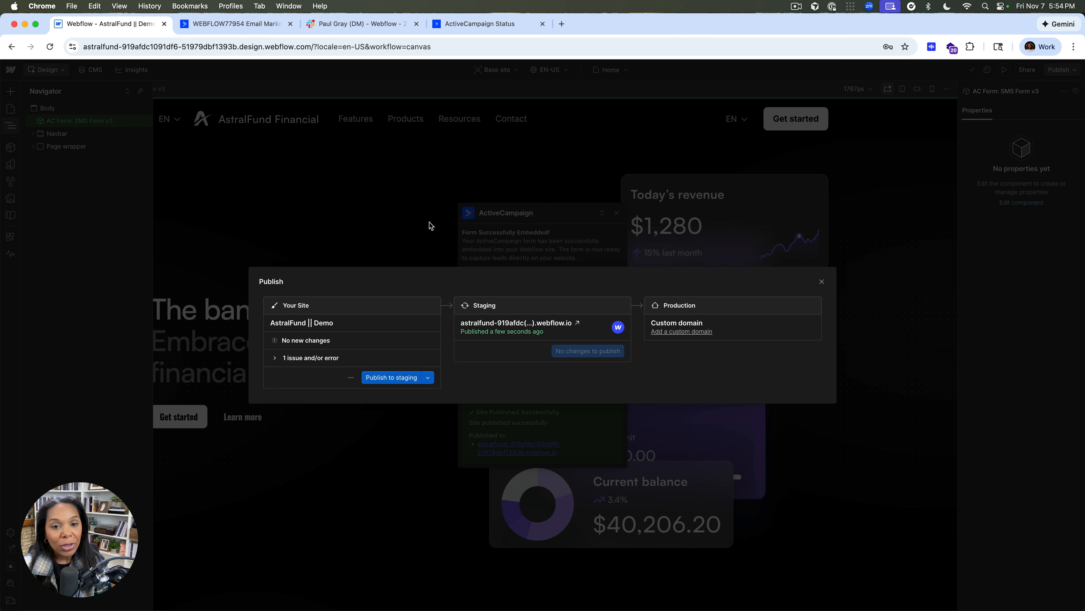
{"action": "left_click", "coordinate": [821, 281]}
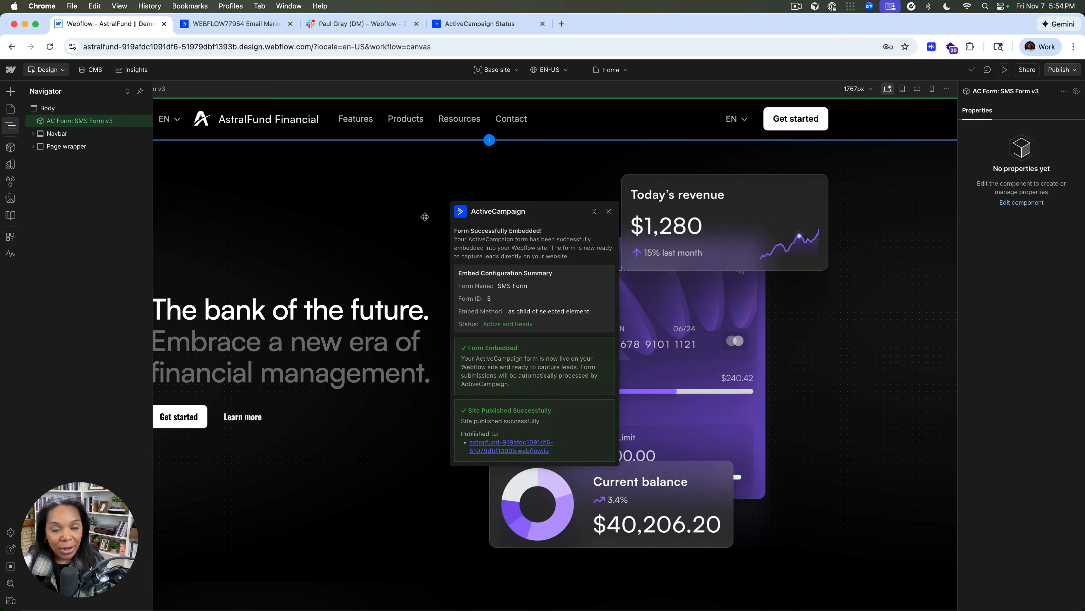
Close the ActiveCampaign app window and delete the AC Form: SMS Form v3 component from the Home page
{"action": "left_click_drag", "start_coordinate": [485, 217], "coordinate": [296, 218]}
{"action": "left_click", "coordinate": [427, 212]}
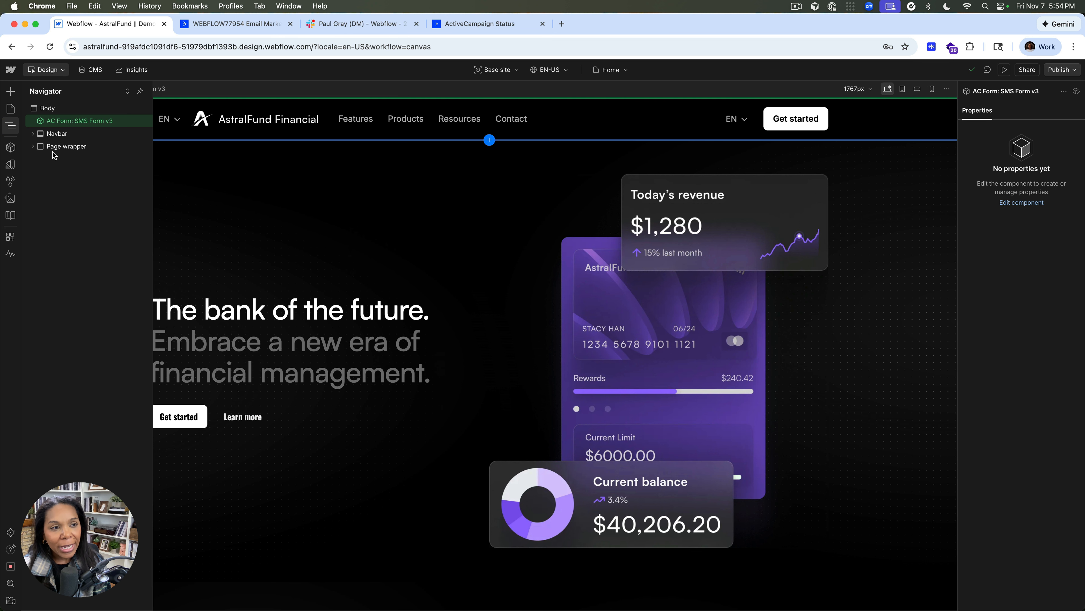
{"action": "key", "text": "Delete"}
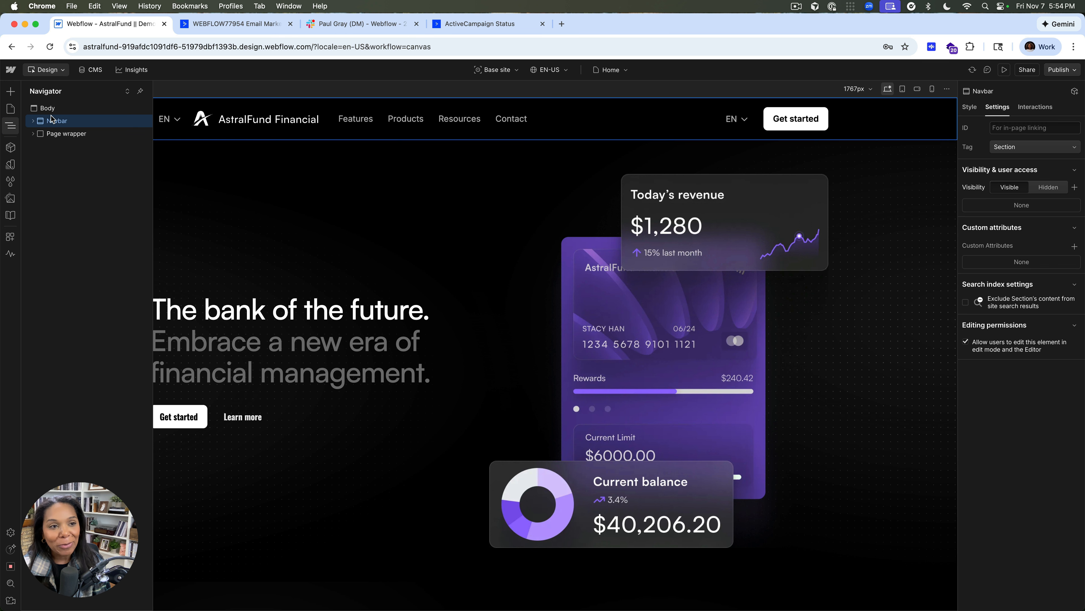
Launch the ActiveCampaign app again on the Home page in the Webflow Designer
{"action": "left_click", "coordinate": [12, 233]}
{"action": "left_click", "coordinate": [121, 162]}
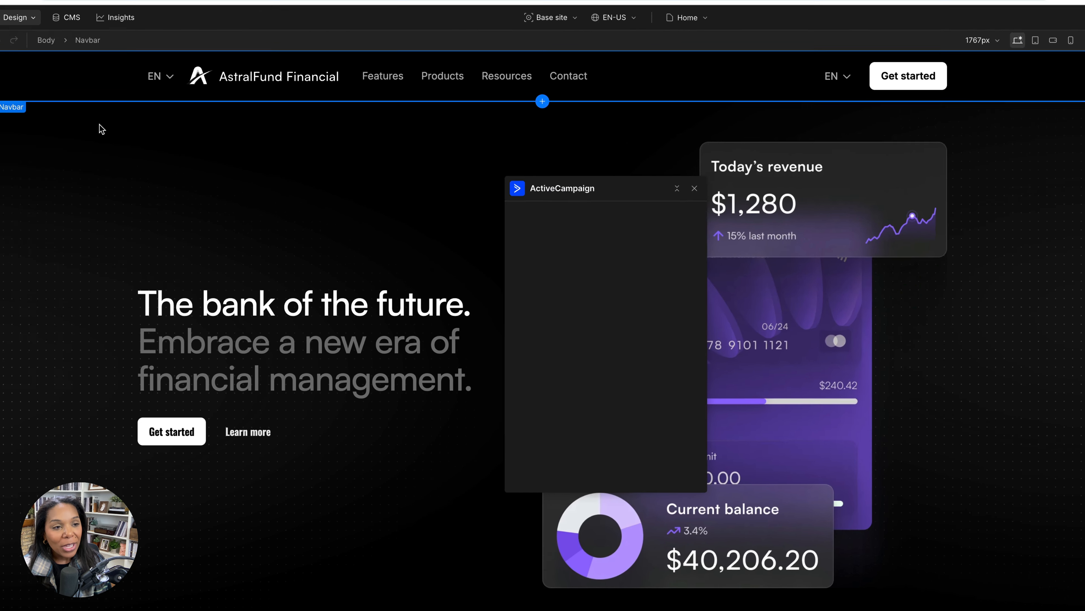
Choose the saved workspace account in the ActiveCampaign app and embed the SMS Form as a child of the selected Navbar
{"action": "left_click_drag", "start_coordinate": [532, 187], "coordinate": [253, 187]}
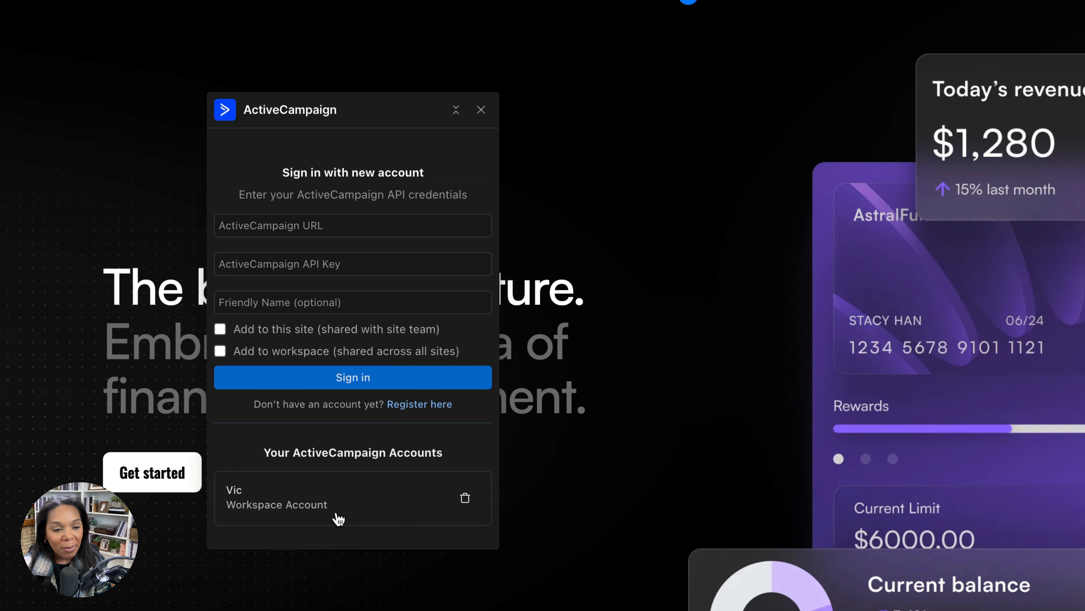
{"action": "left_click", "coordinate": [329, 506]}
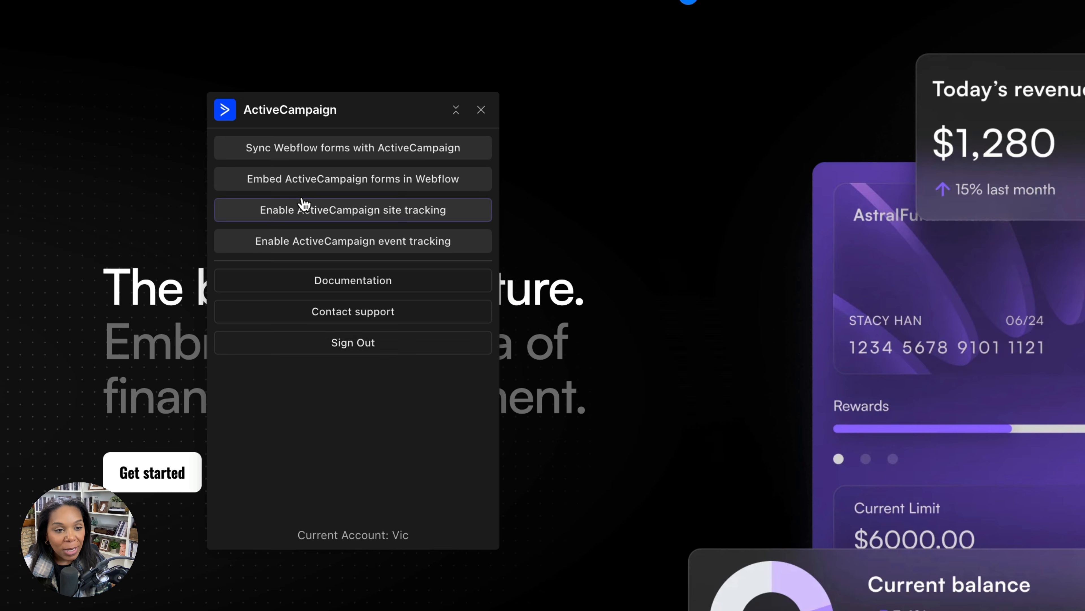
{"action": "left_click", "coordinate": [304, 188]}
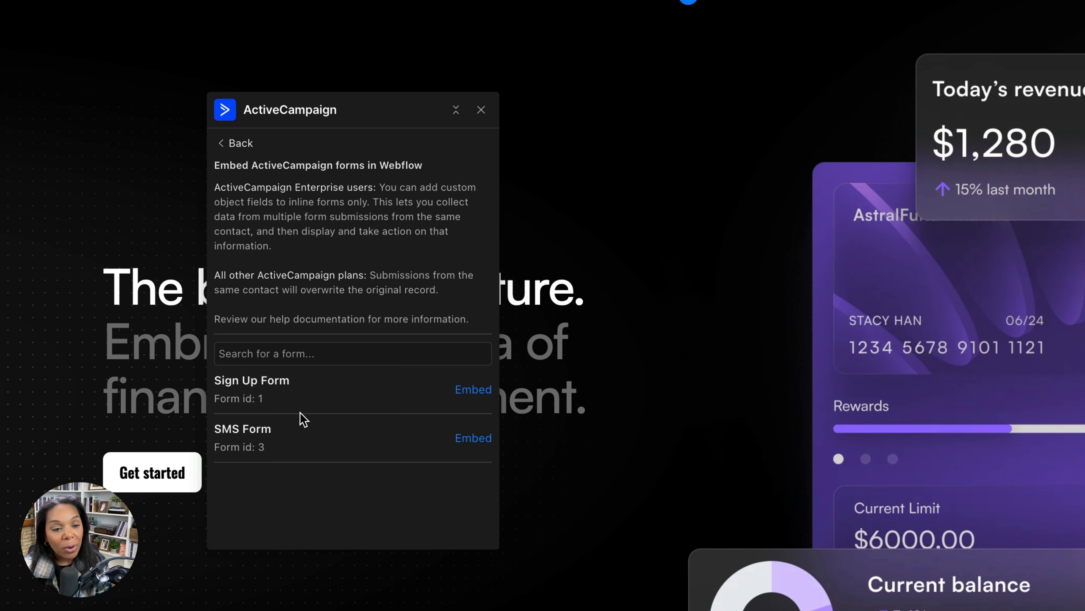
{"action": "left_click", "coordinate": [470, 440]}
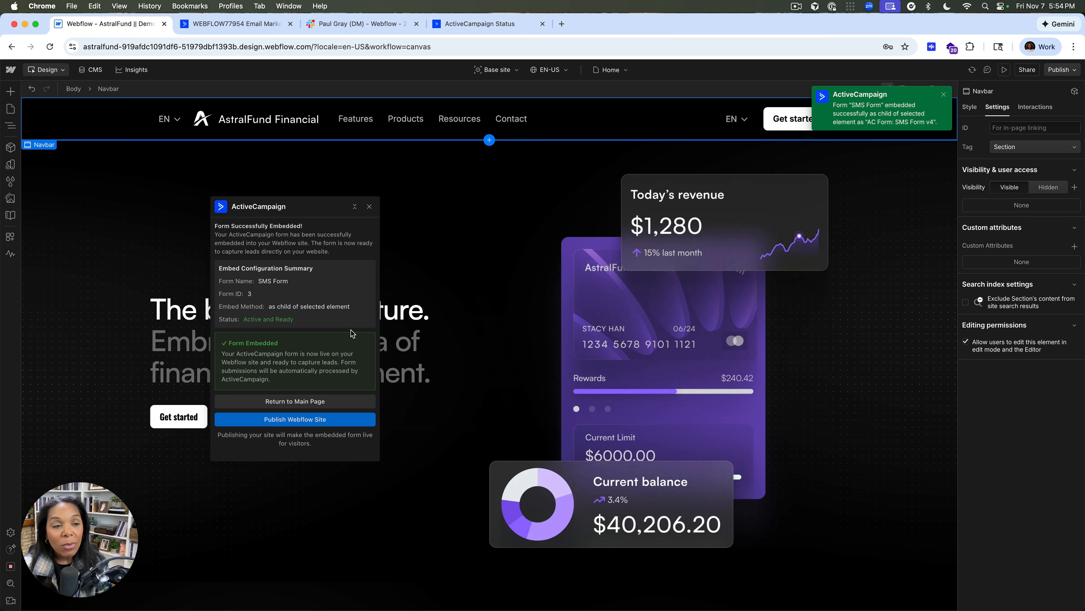
Move the AC Form: SMS Form v4 component out of the Navbar and into the Page wrapper
{"action": "left_click", "coordinate": [10, 125]}
{"action": "left_click", "coordinate": [33, 120]}
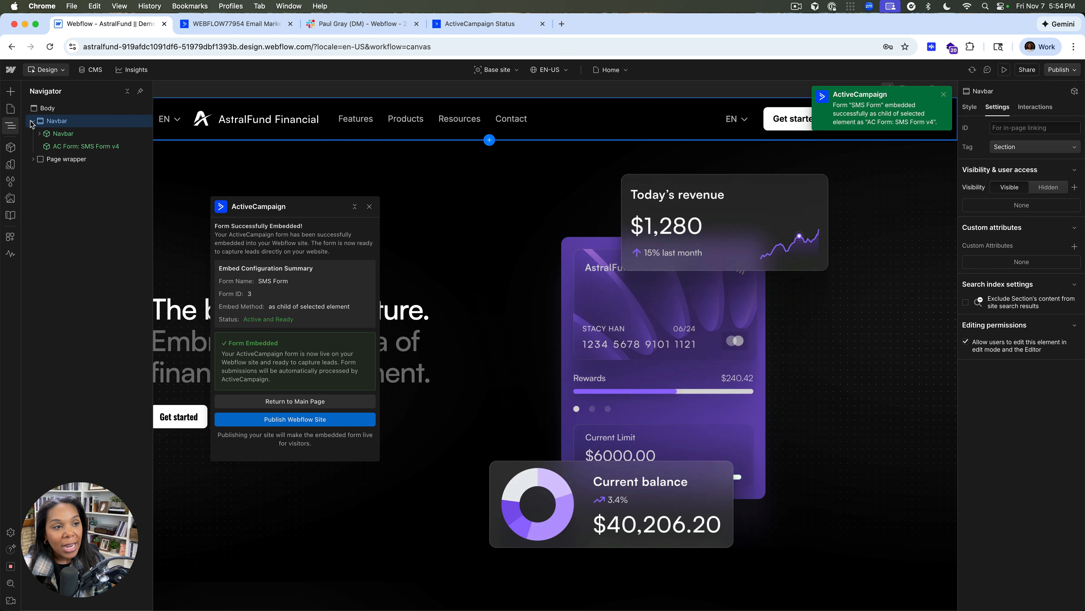
{"action": "left_click", "coordinate": [51, 149]}
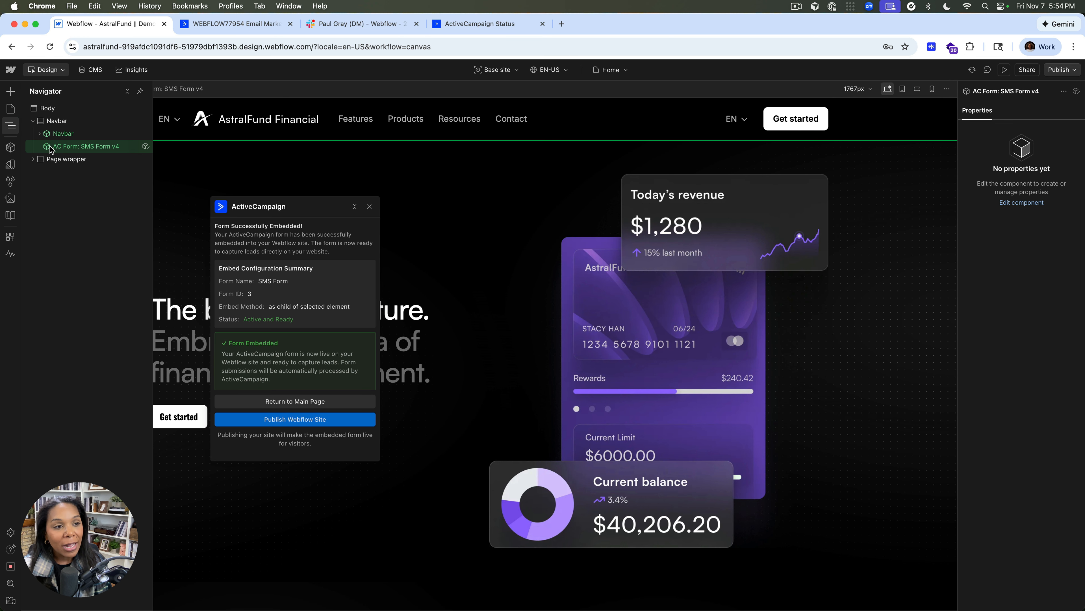
{"action": "left_click_drag", "start_coordinate": [51, 148], "coordinate": [47, 162]}
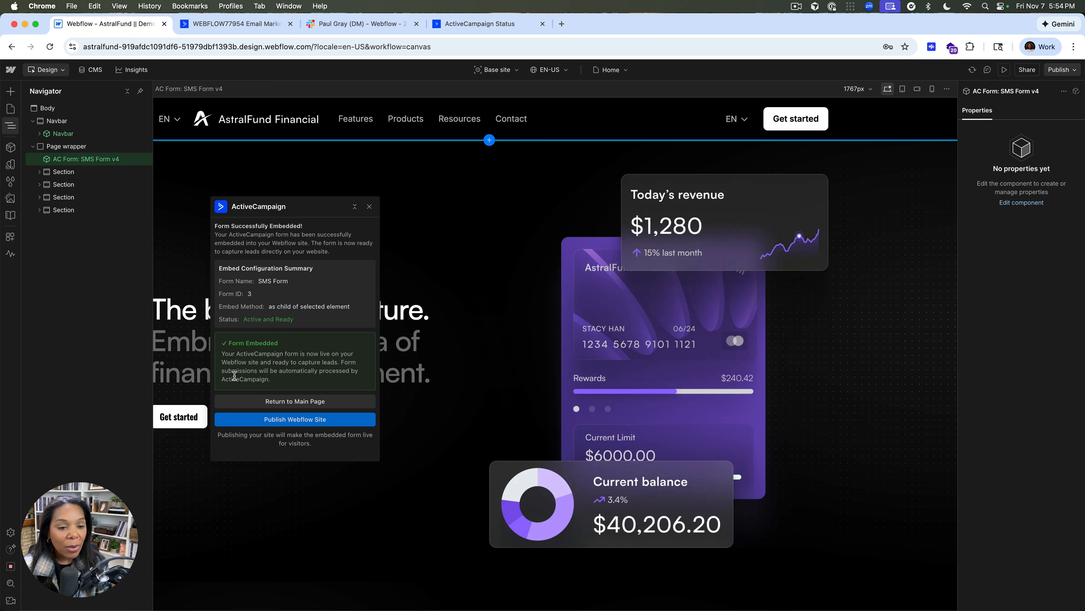
Publish the Webflow site through the ActiveCampaign app and look over the published home page for the embedded form
{"action": "left_click", "coordinate": [260, 423]}
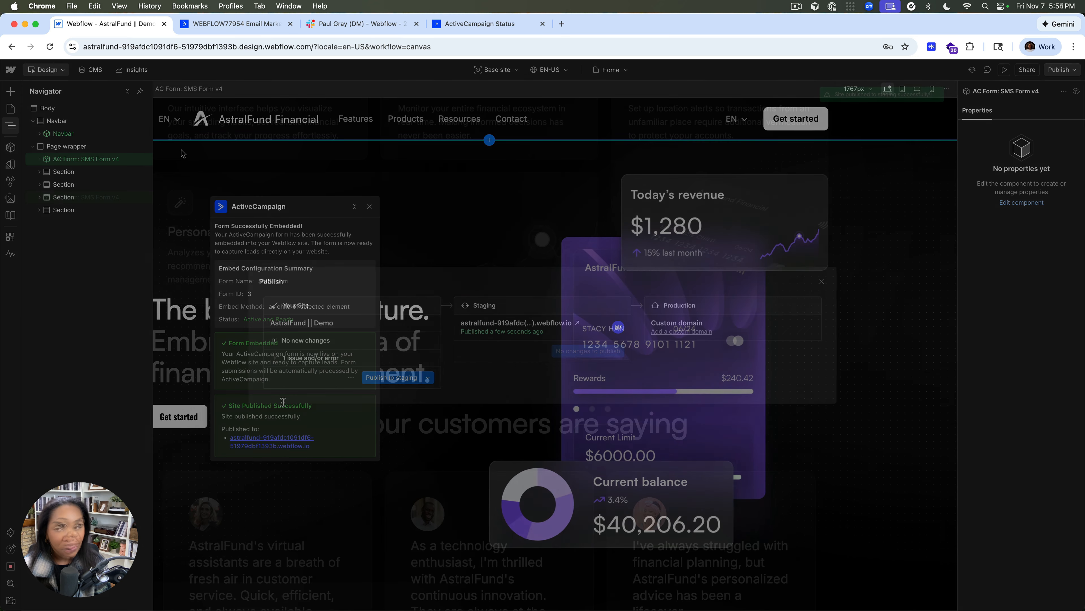
{"action": "left_click", "coordinate": [822, 281]}
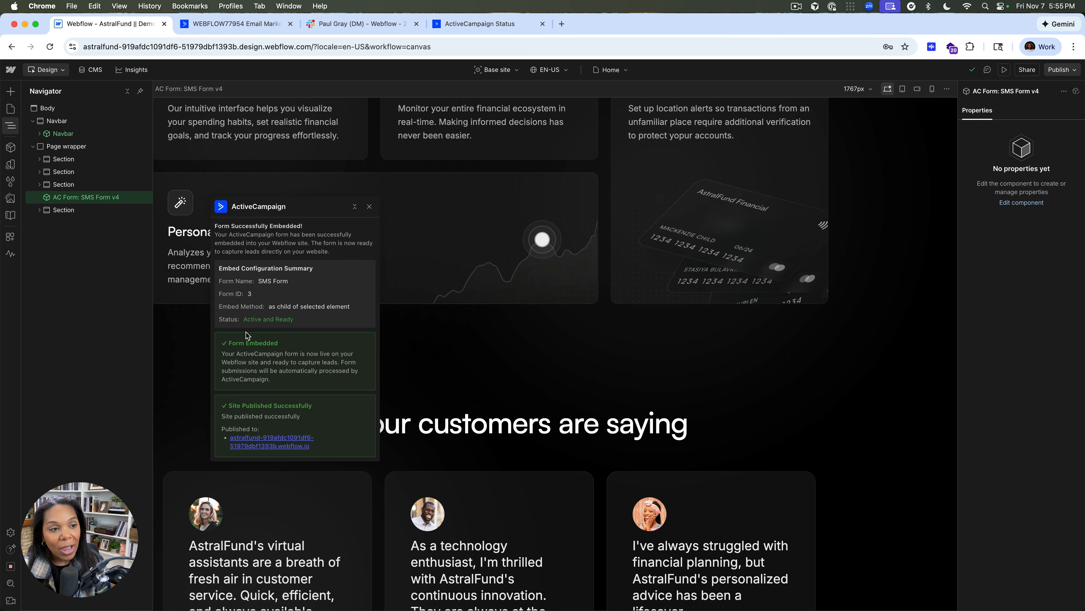
{"action": "left_click", "coordinate": [265, 443]}
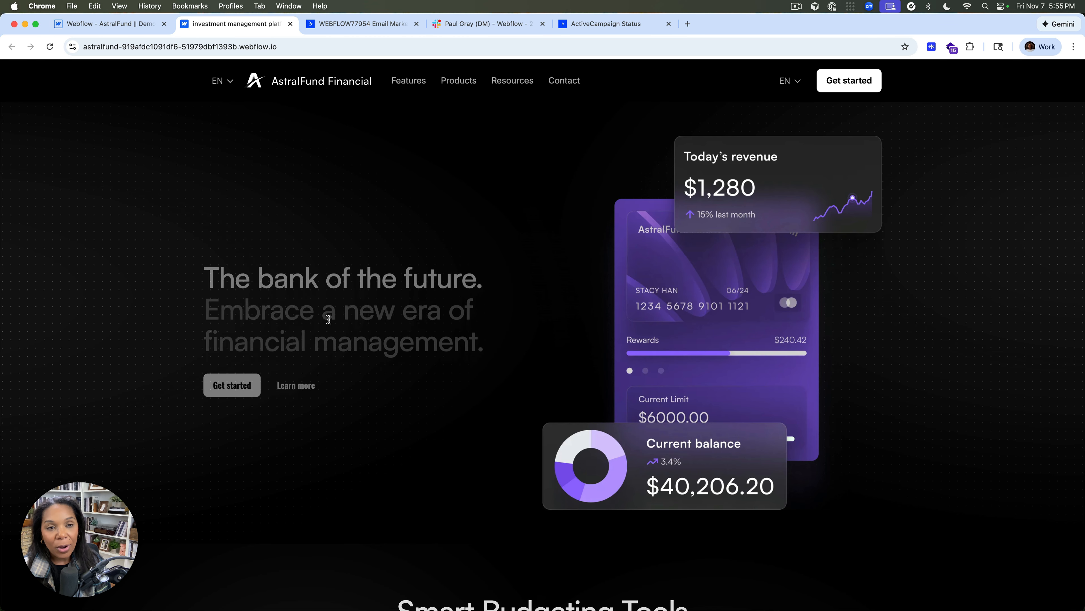
{"action": "scroll", "coordinate": [328, 327], "scroll_direction": "down", "scroll_amount": 5}
{"action": "scroll", "coordinate": [327, 326], "scroll_direction": "down", "scroll_amount": 10}
{"action": "scroll", "coordinate": [327, 325], "scroll_direction": "up", "scroll_amount": 15}
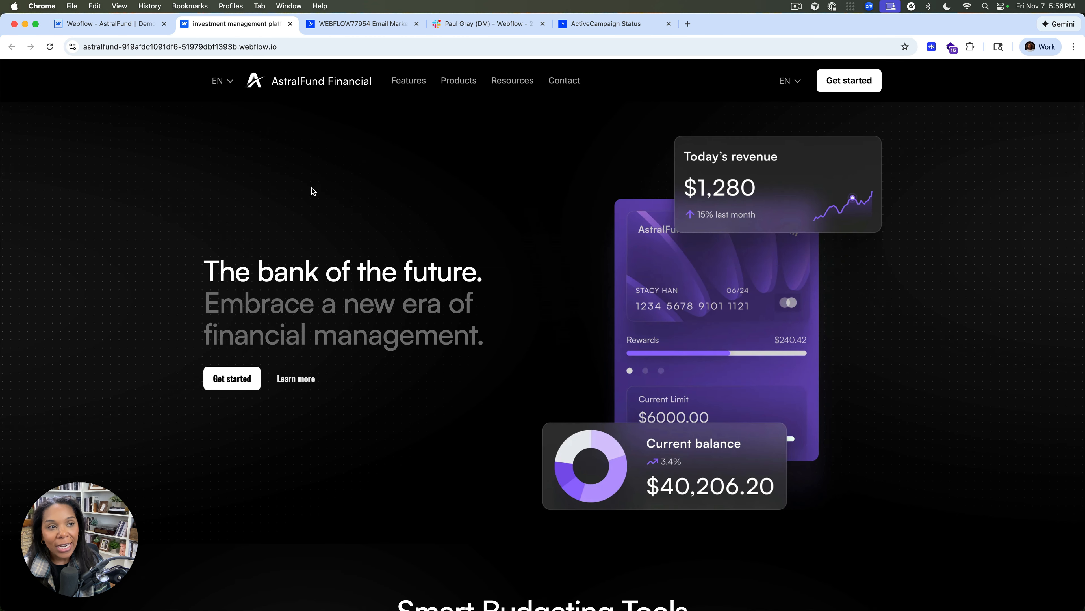
Return to the Webflow Designer and open the published staging site in an incognito window
{"action": "left_click", "coordinate": [143, 31]}
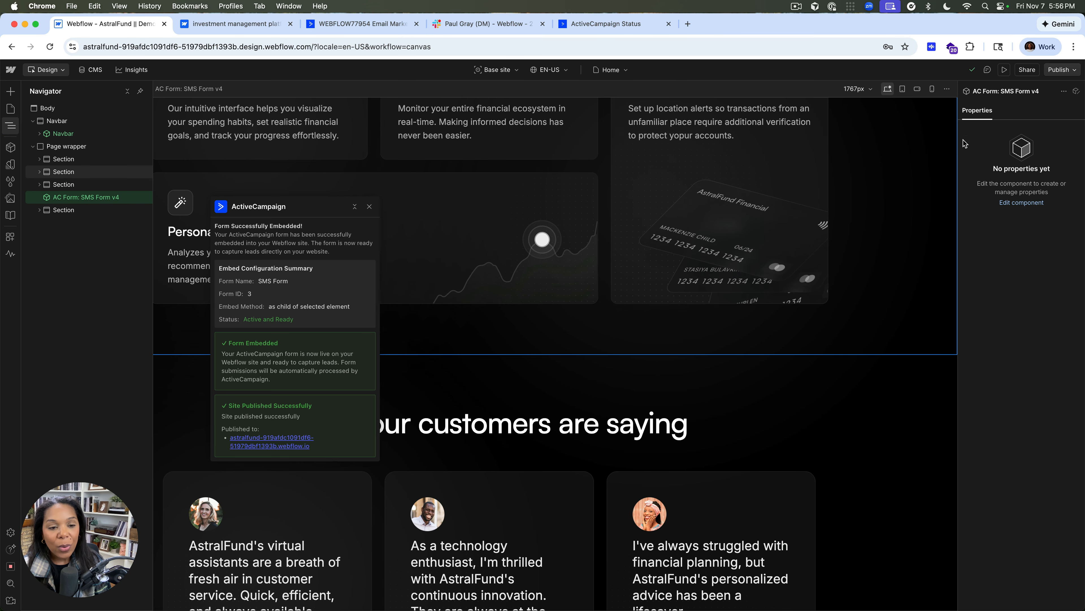
{"action": "left_click", "coordinate": [1061, 70]}
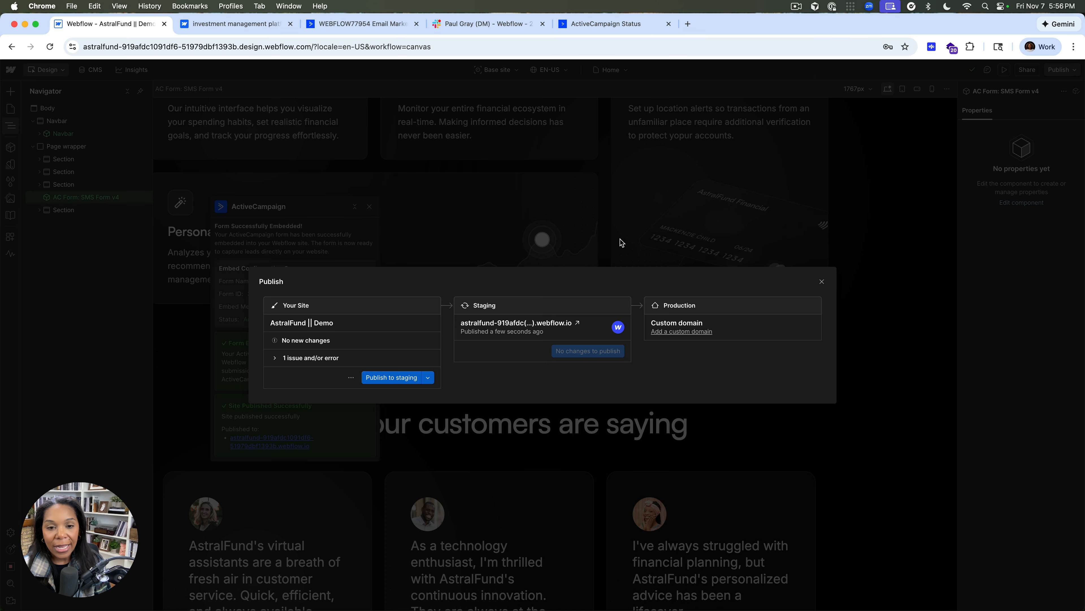
{"action": "right_click", "coordinate": [526, 330]}
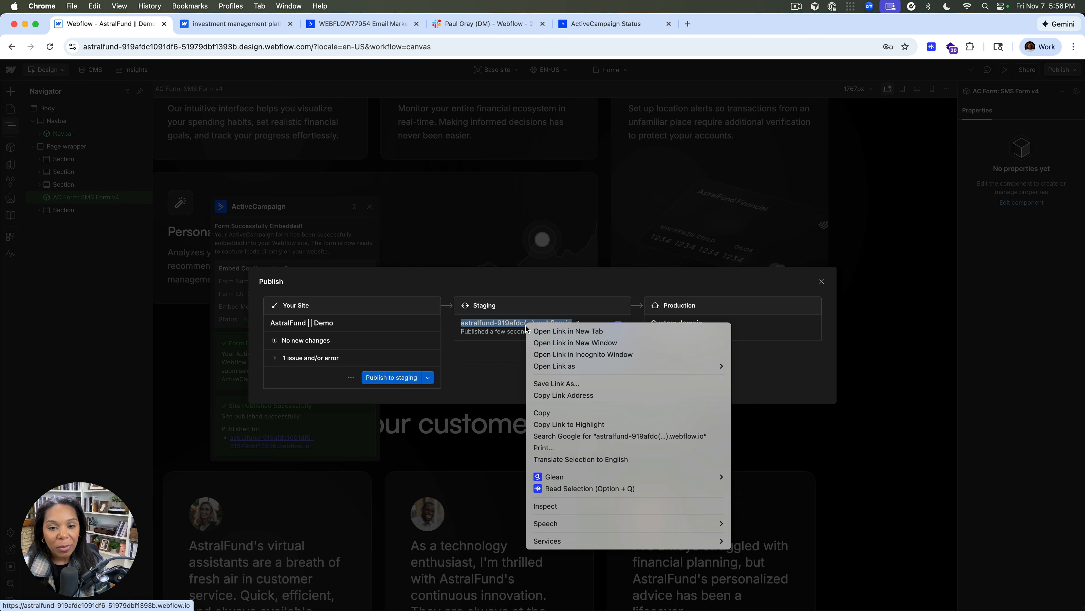
{"action": "left_click", "coordinate": [552, 354]}
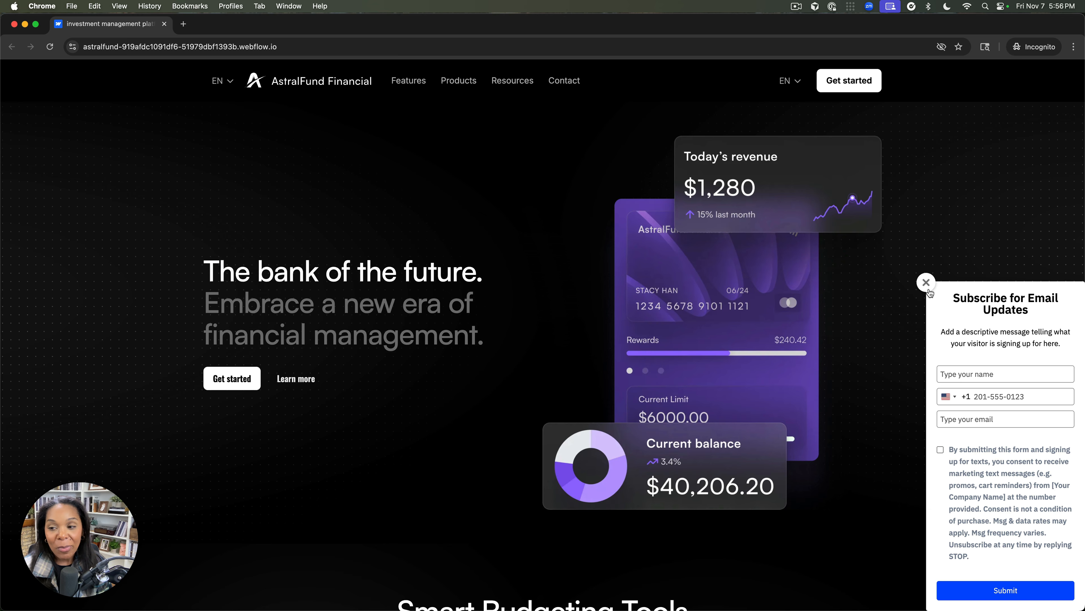
Enter the visitor's name in the Subscribe for Email Updates pop-up, and close the pop-up without submitting it
{"action": "left_click", "coordinate": [971, 368]}
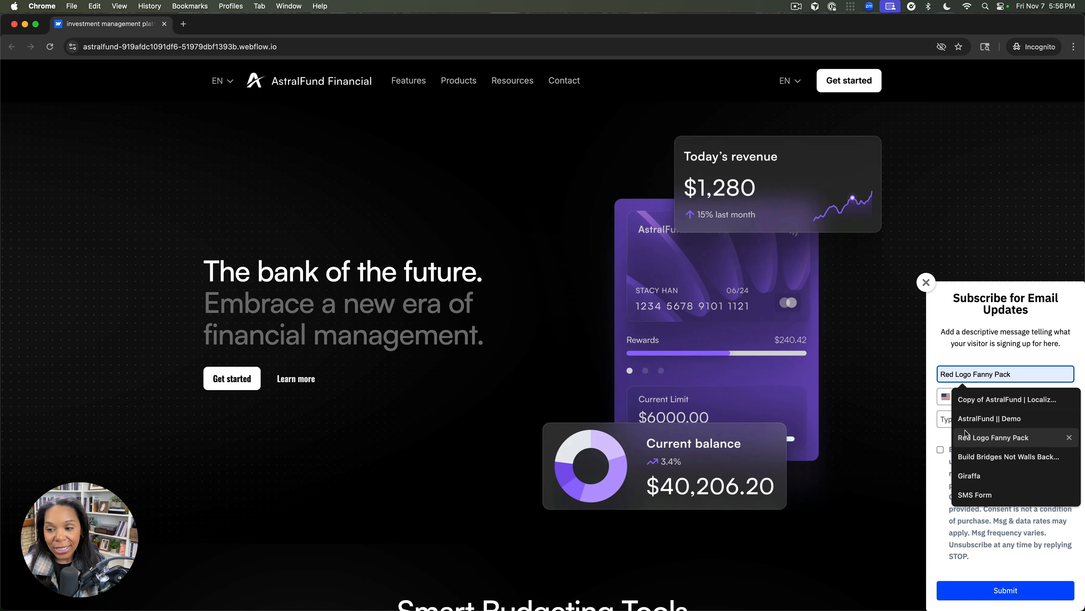
{"action": "type", "text": "Vic"}
{"action": "key", "text": "Tab"}
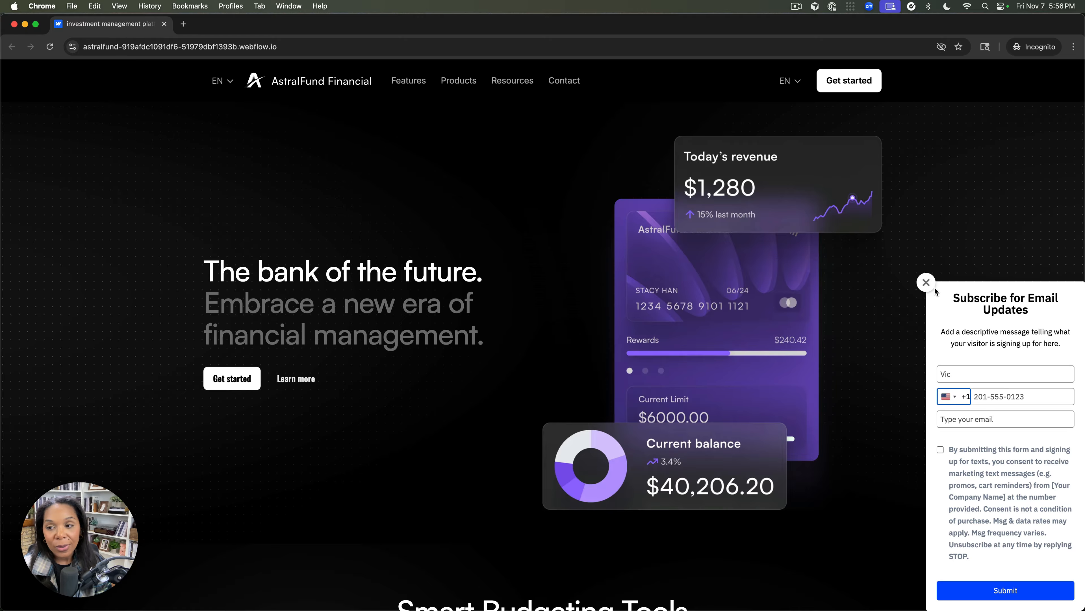
{"action": "left_click", "coordinate": [926, 282]}
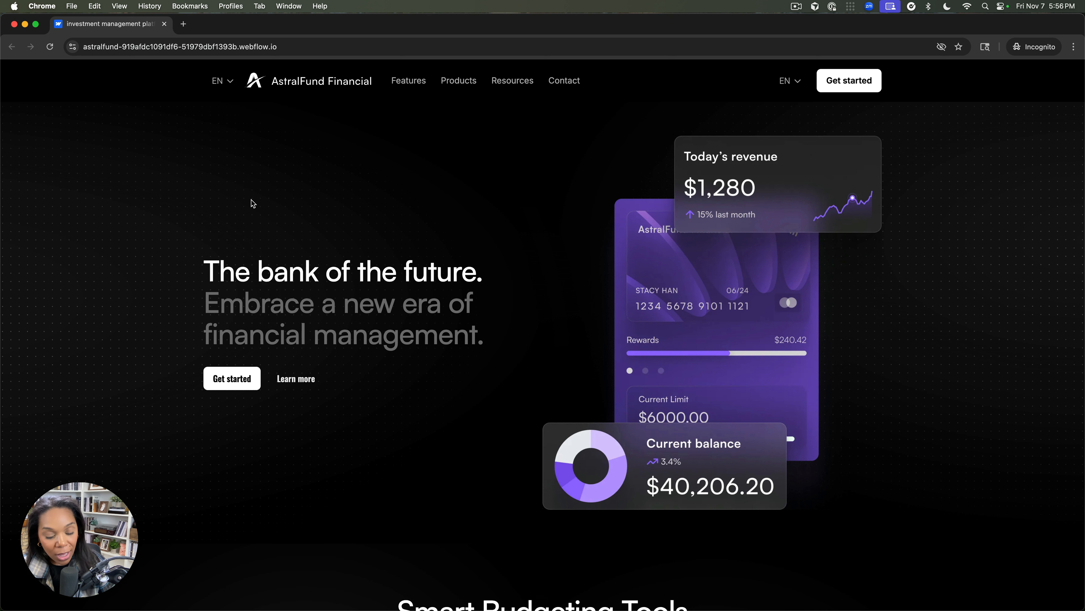
Switch back to the Webflow Designer, dismiss the Publish dialog and return to the ActiveCampaign app's main page
{"action": "key", "text": "super+grave"}
{"action": "left_click", "coordinate": [233, 219]}
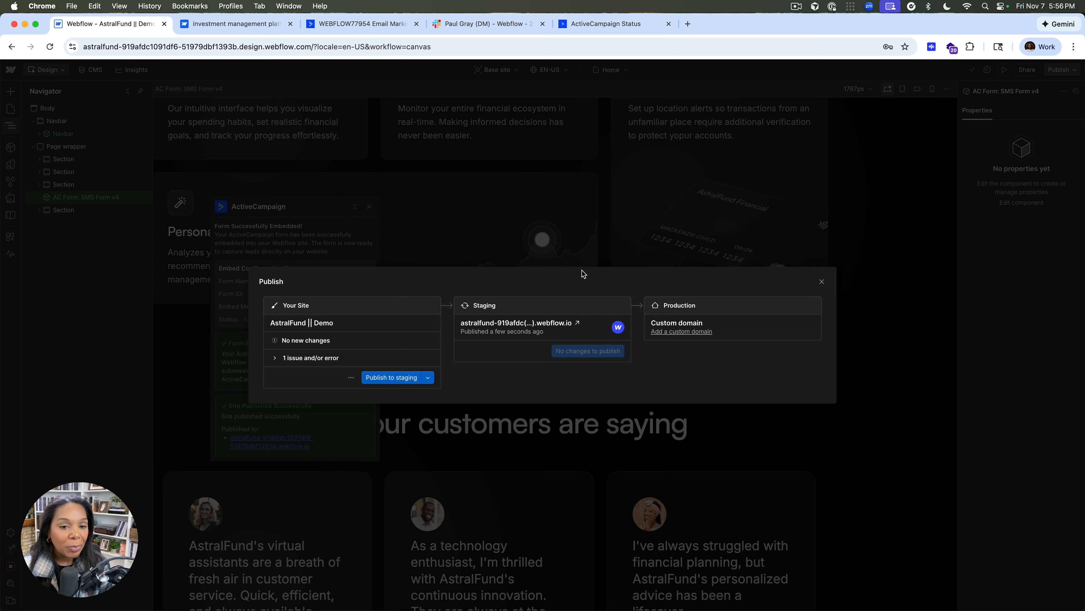
{"action": "left_click", "coordinate": [821, 283]}
{"action": "scroll", "coordinate": [249, 399], "scroll_direction": "down", "scroll_amount": 3}
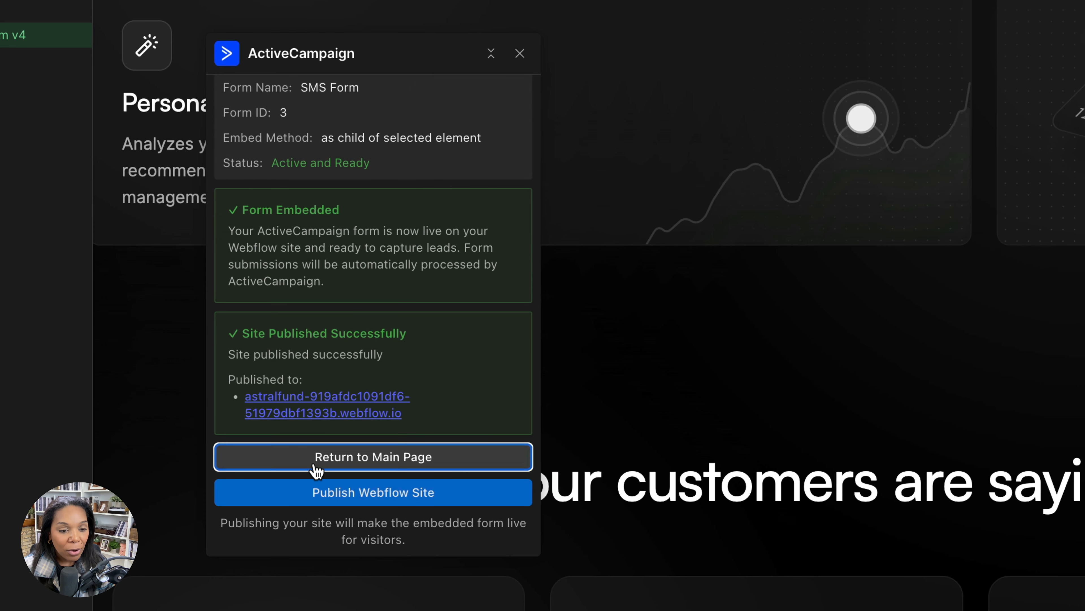
{"action": "left_click", "coordinate": [274, 412]}
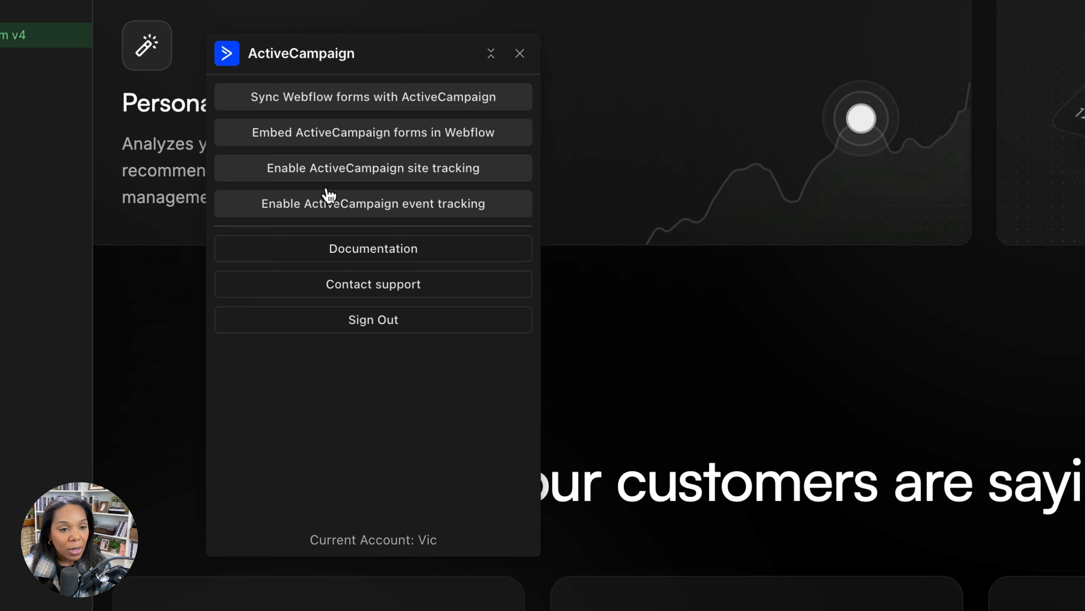
Review the ActiveCampaign app's pages for syncing Webflow forms and embedding ActiveCampaign forms
{"action": "left_click", "coordinate": [337, 99]}
{"action": "scroll", "coordinate": [342, 307], "scroll_direction": "down", "scroll_amount": 1}
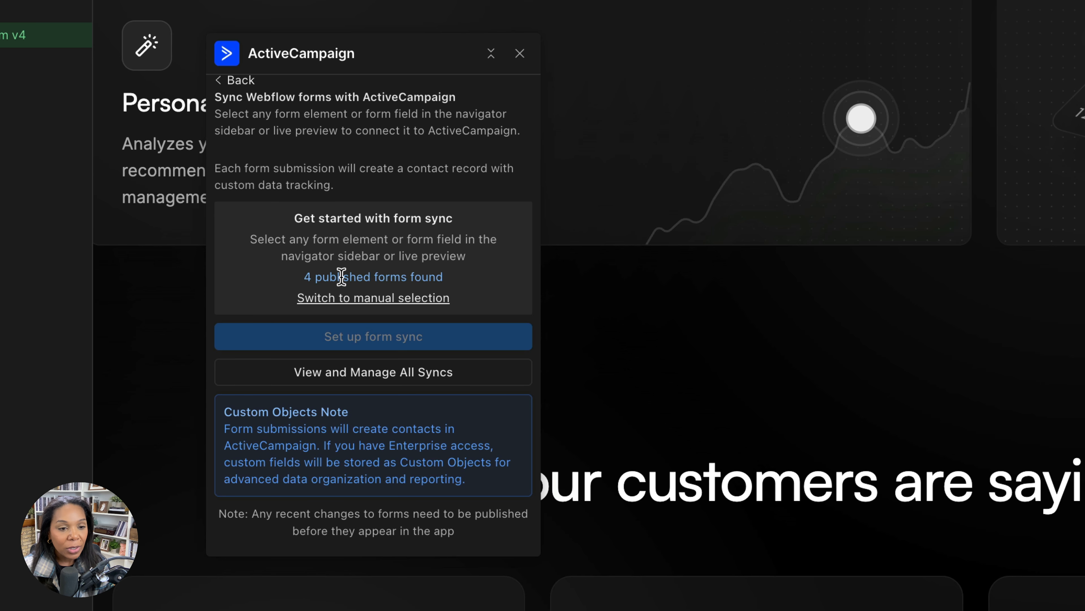
{"action": "left_click_drag", "start_coordinate": [303, 283], "coordinate": [467, 285]}
{"action": "left_click", "coordinate": [460, 285]}
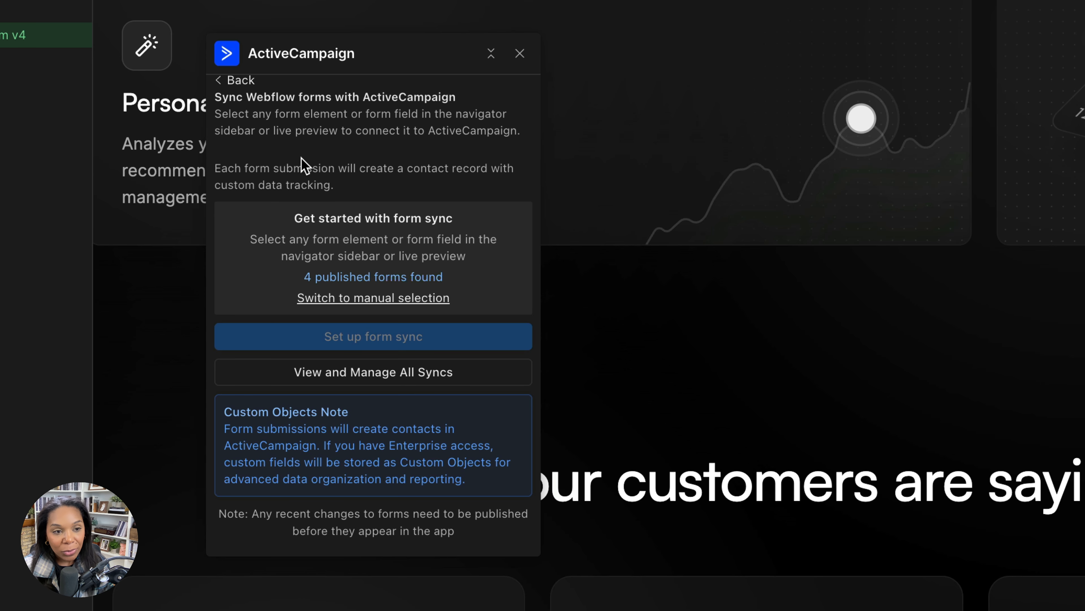
{"action": "scroll", "coordinate": [299, 158], "scroll_direction": "up", "scroll_amount": 1}
{"action": "left_click", "coordinate": [241, 92]}
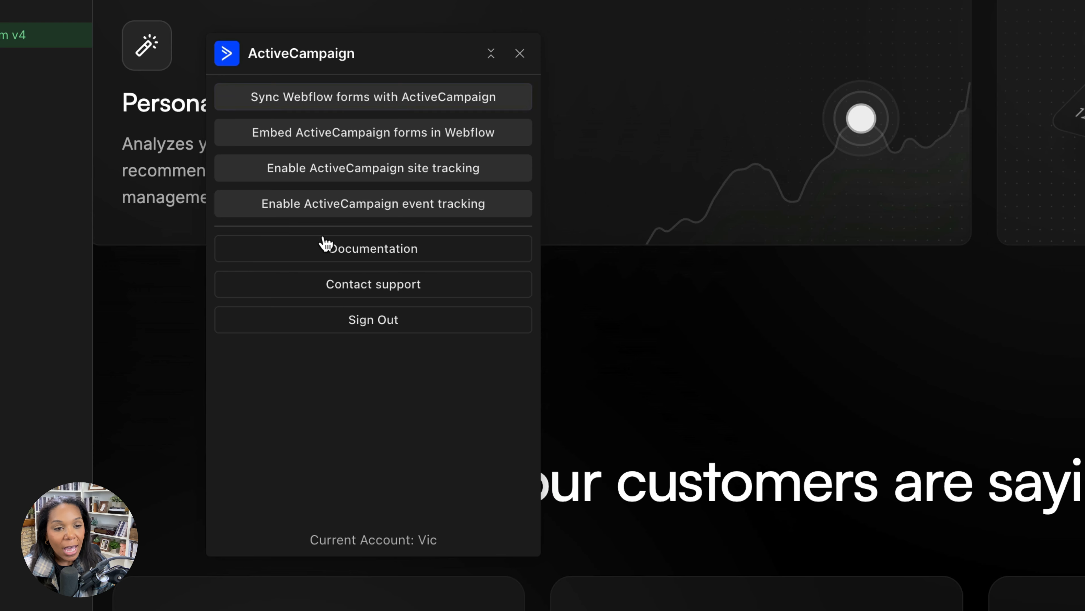
{"action": "left_click", "coordinate": [327, 145]}
{"action": "left_click", "coordinate": [258, 92]}
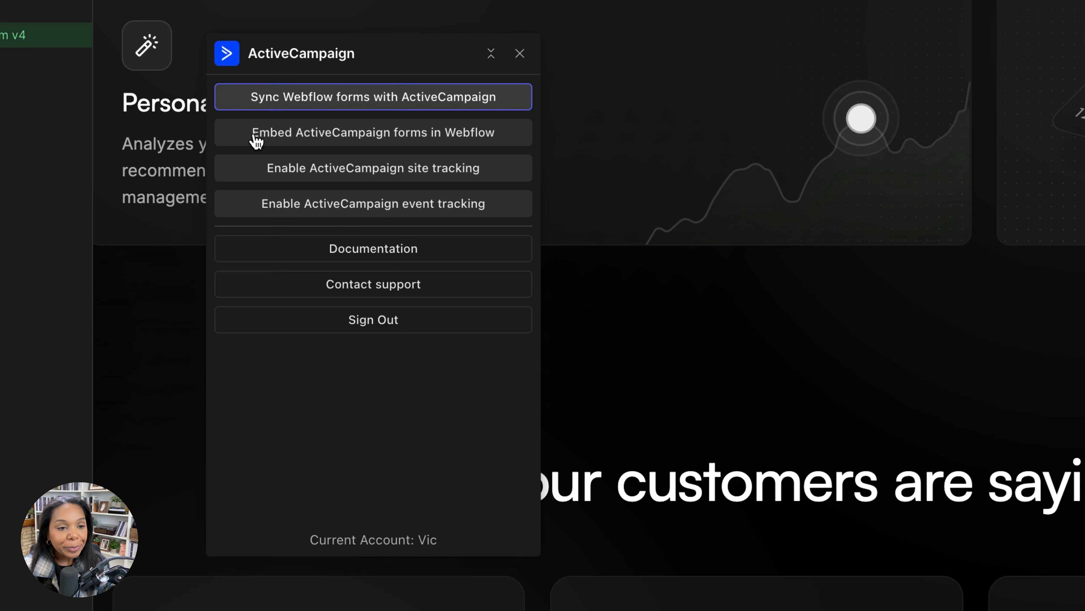
Review the ActiveCampaign app's site tracking and event tracking settings
{"action": "left_click", "coordinate": [283, 173]}
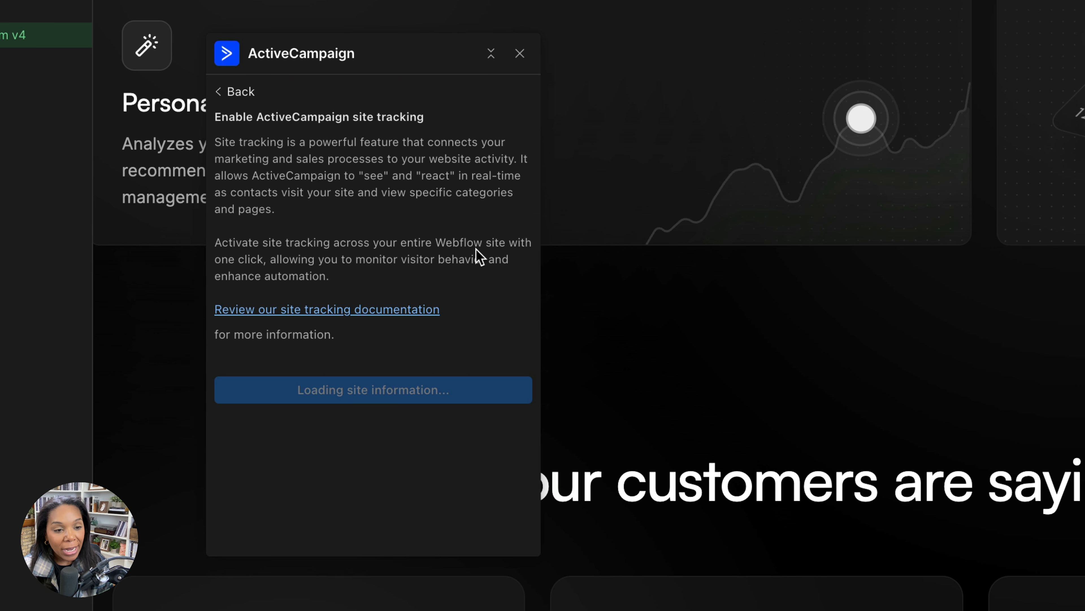
{"action": "left_click", "coordinate": [252, 96]}
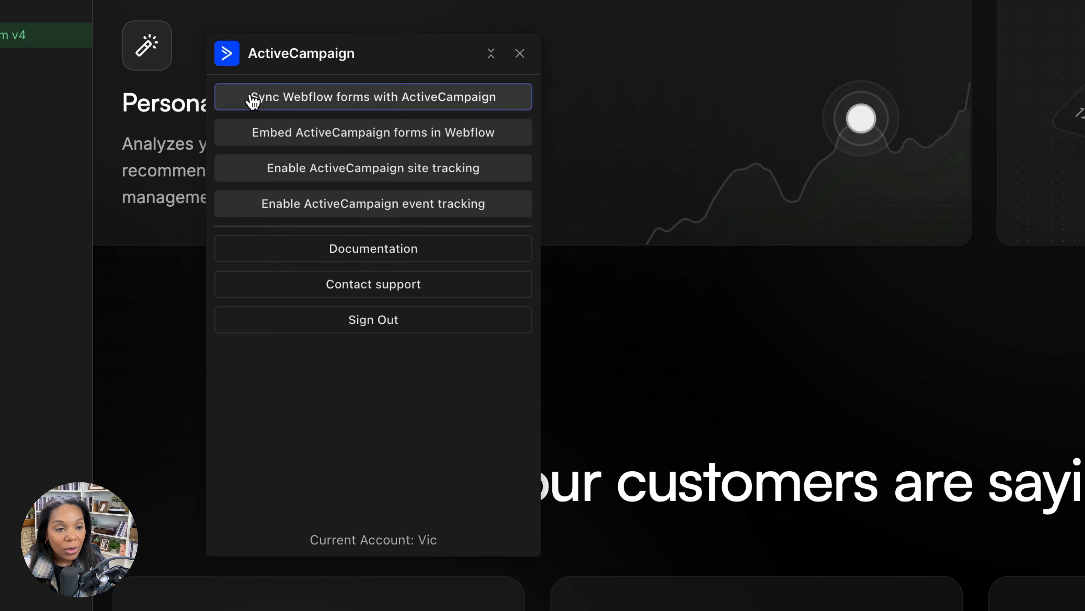
{"action": "left_click", "coordinate": [307, 204]}
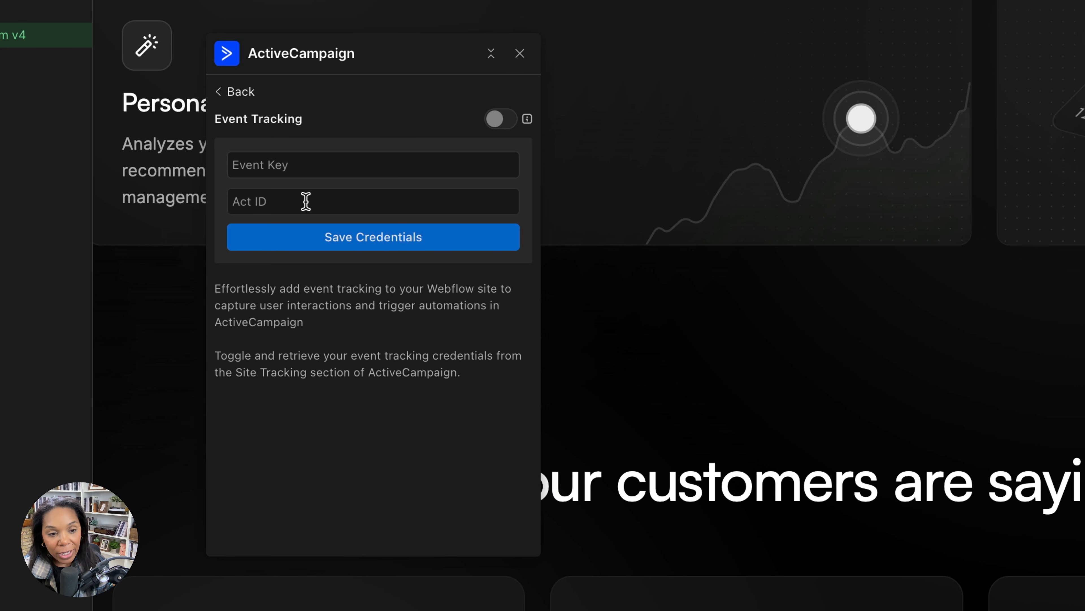
{"action": "left_click", "coordinate": [247, 94]}
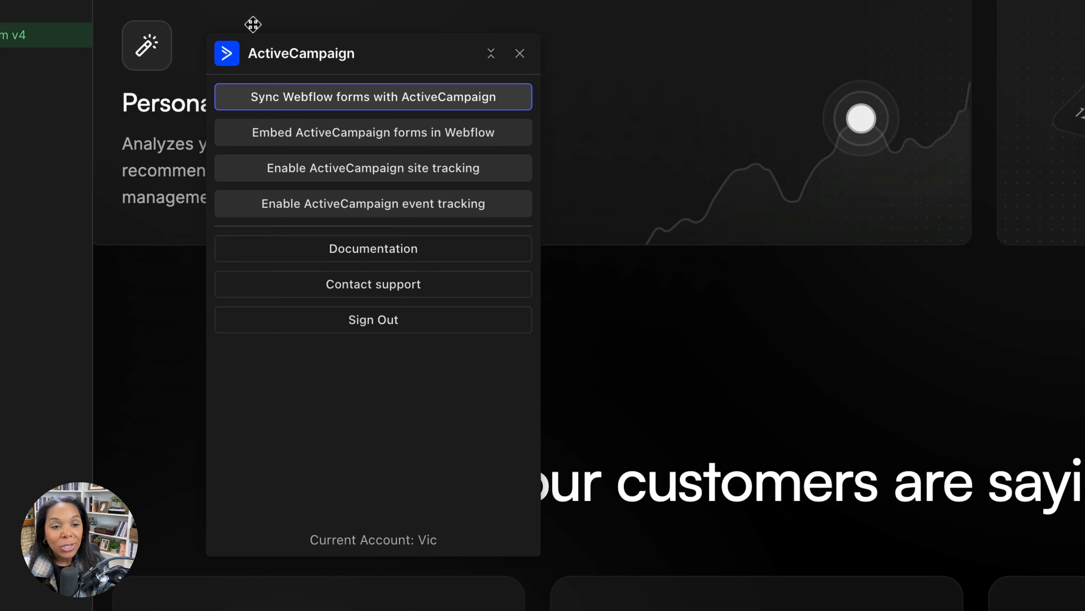
Launch the HubSpot app on the Home page and move its window clear of the footer newsletter form
{"action": "scroll", "coordinate": [252, 13], "scroll_direction": "up", "scroll_amount": 10}
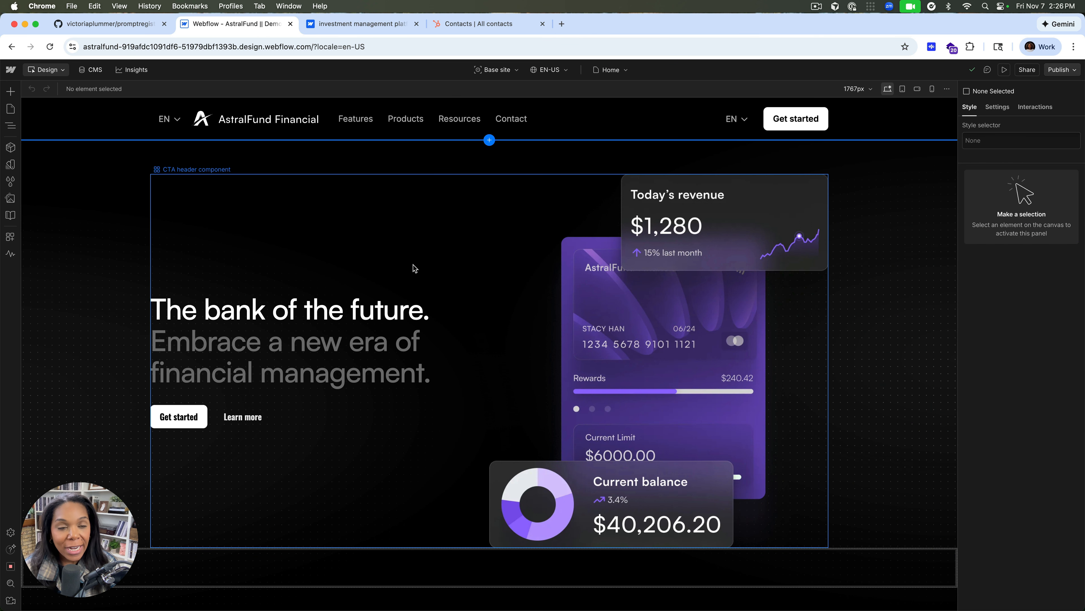
{"action": "scroll", "coordinate": [396, 264], "scroll_direction": "down", "scroll_amount": 1}
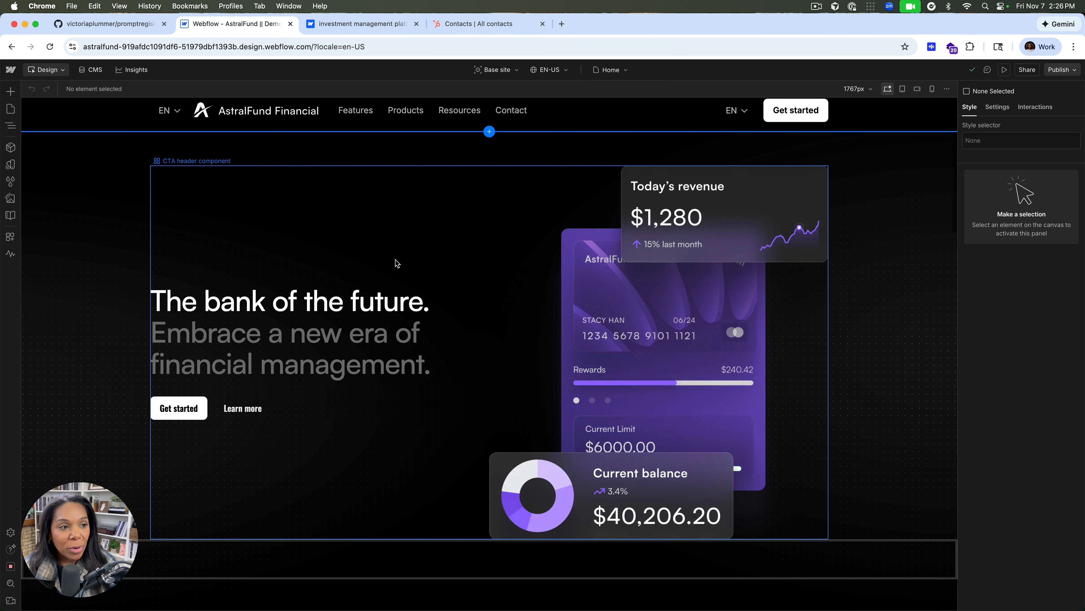
{"action": "scroll", "coordinate": [368, 276], "scroll_direction": "down", "scroll_amount": 20}
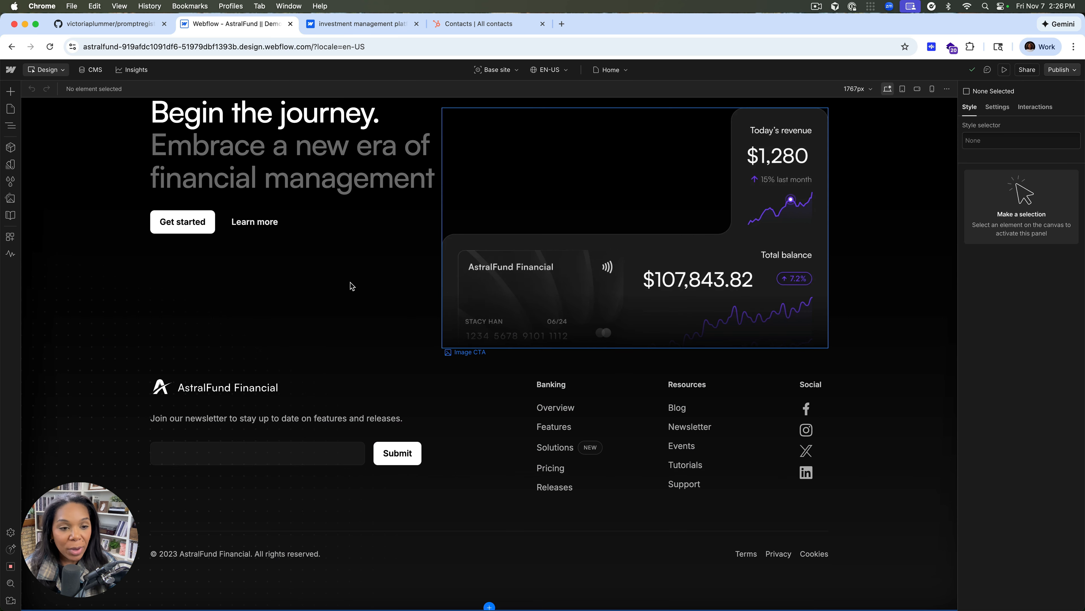
{"action": "left_click", "coordinate": [10, 236]}
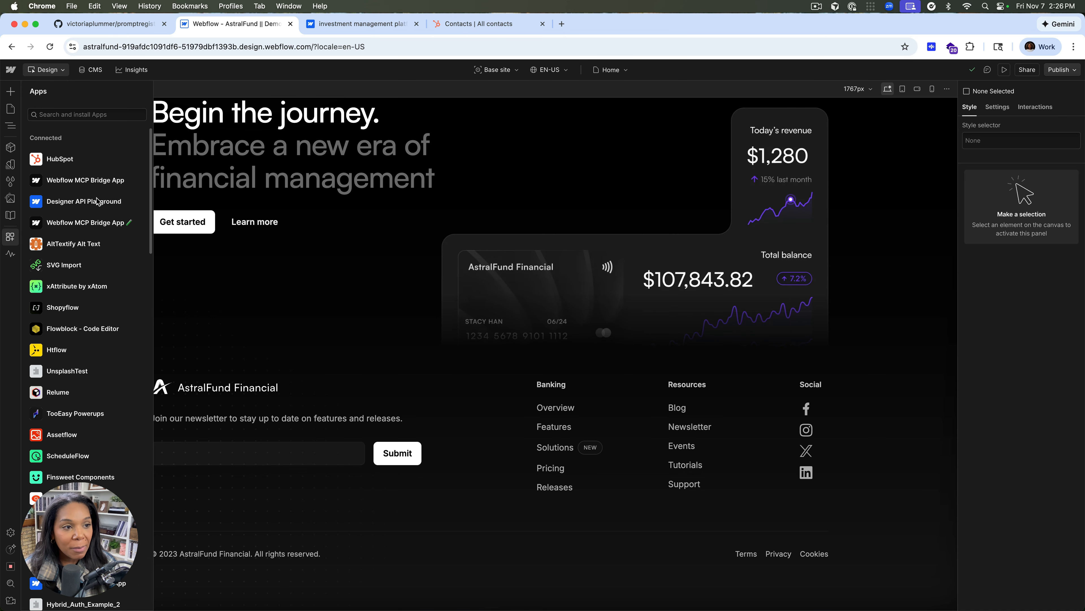
{"action": "left_click", "coordinate": [125, 162]}
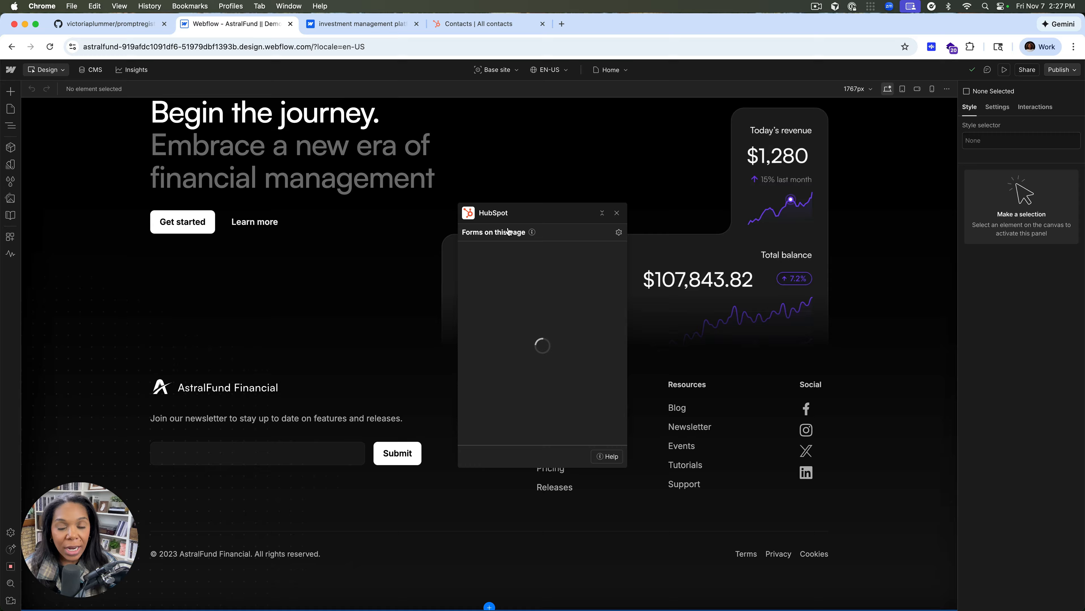
{"action": "left_click_drag", "start_coordinate": [517, 217], "coordinate": [151, 145]}
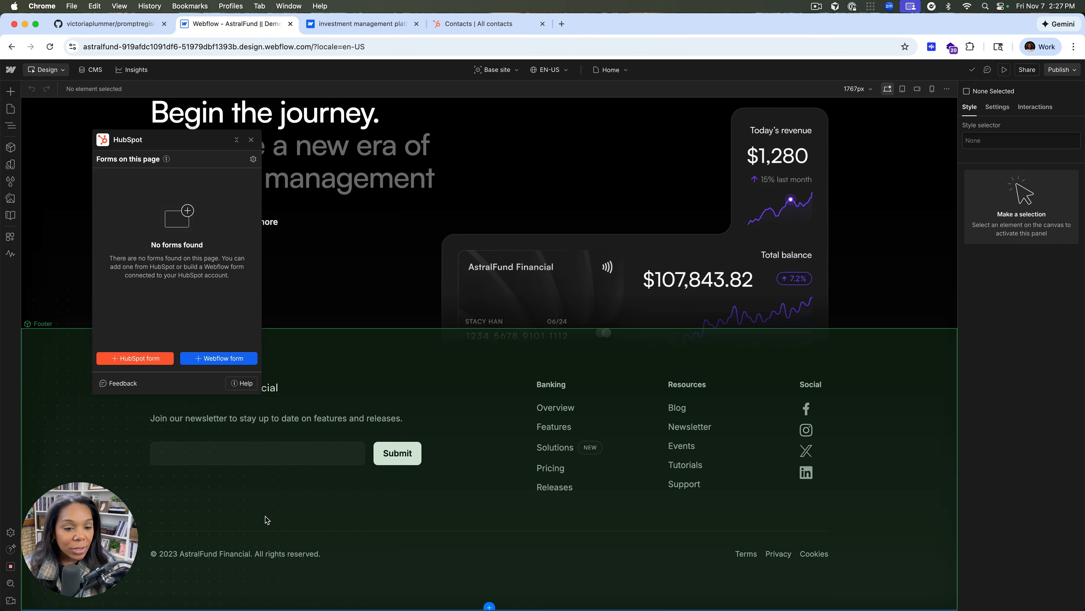
Open the Footer component for editing, move the HubSpot app clear of the newsletter form and view the footer-form-blog field mapping
{"action": "left_click", "coordinate": [304, 482]}
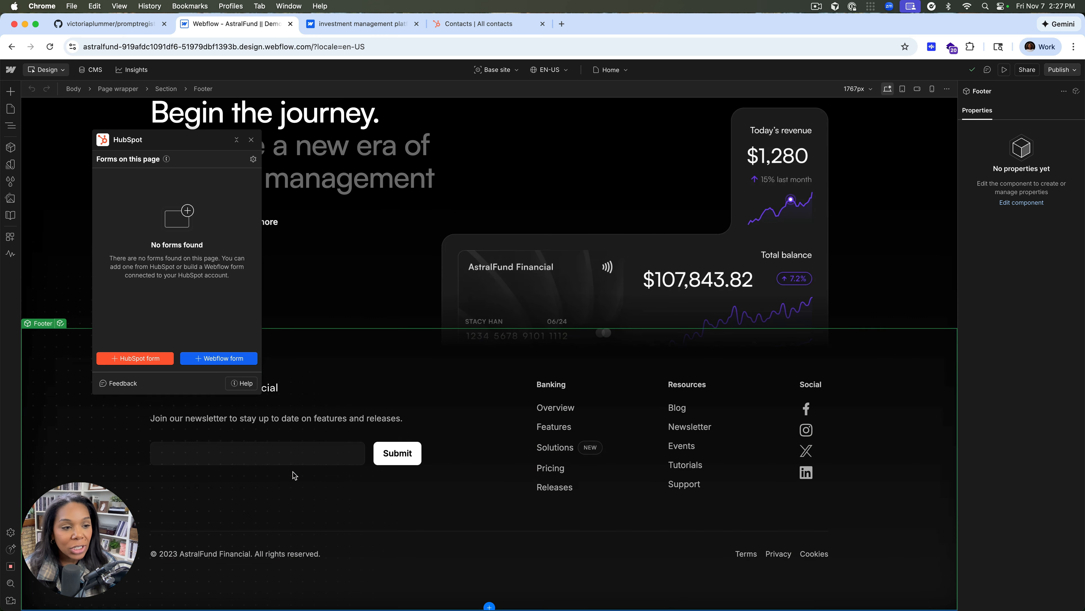
{"action": "left_click", "coordinate": [61, 325]}
{"action": "left_click", "coordinate": [158, 180]}
{"action": "left_click_drag", "start_coordinate": [157, 144], "coordinate": [547, 142]}
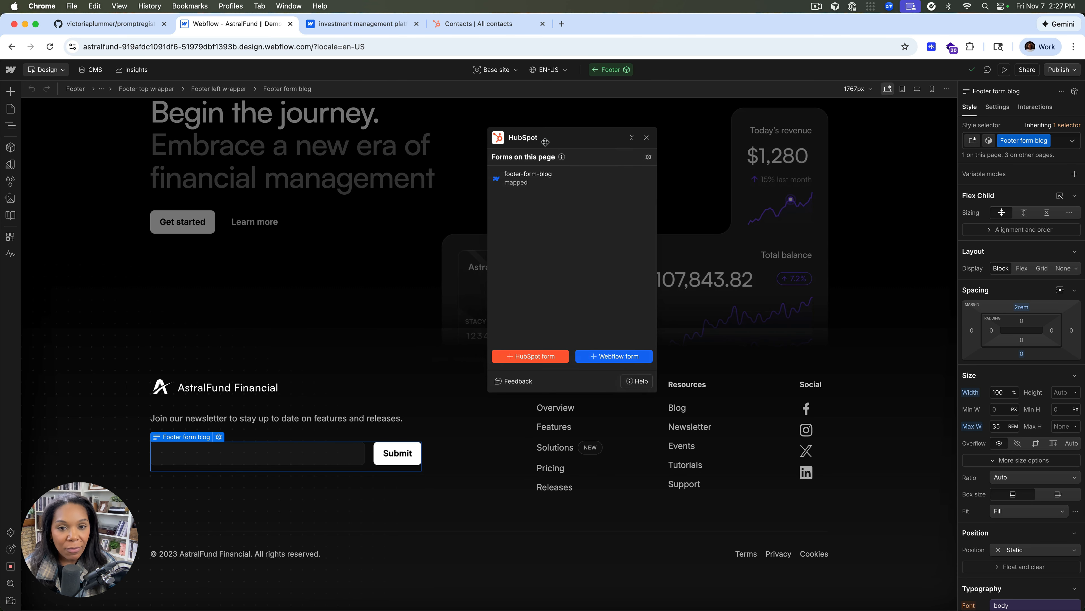
{"action": "left_click", "coordinate": [522, 186]}
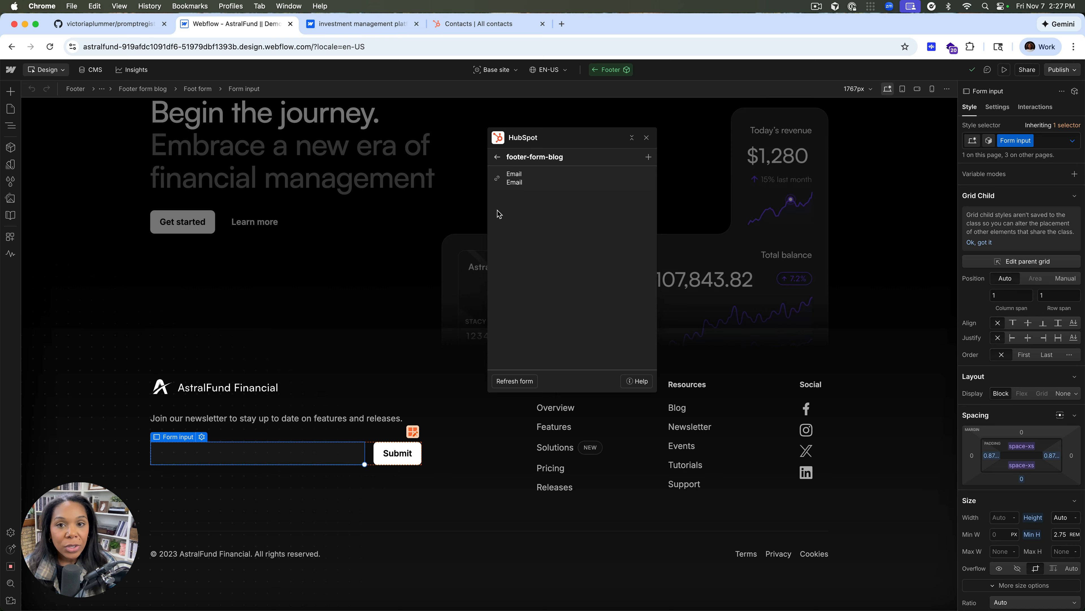
Publish the site to staging and submit the footer newsletter form on the published page with a test email address
{"action": "left_click", "coordinate": [1058, 72]}
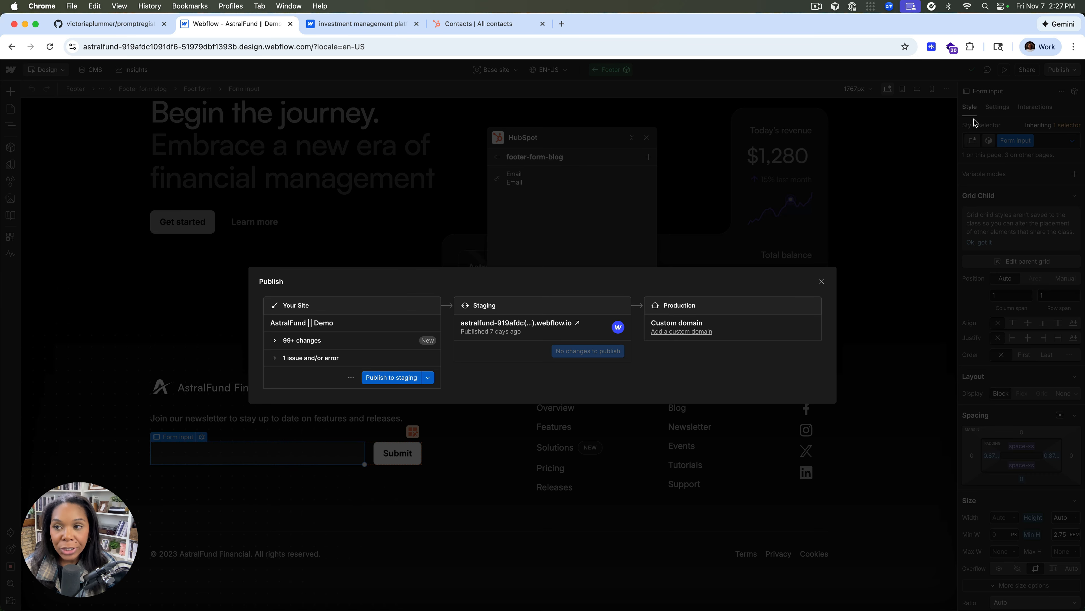
{"action": "left_click", "coordinate": [391, 377]}
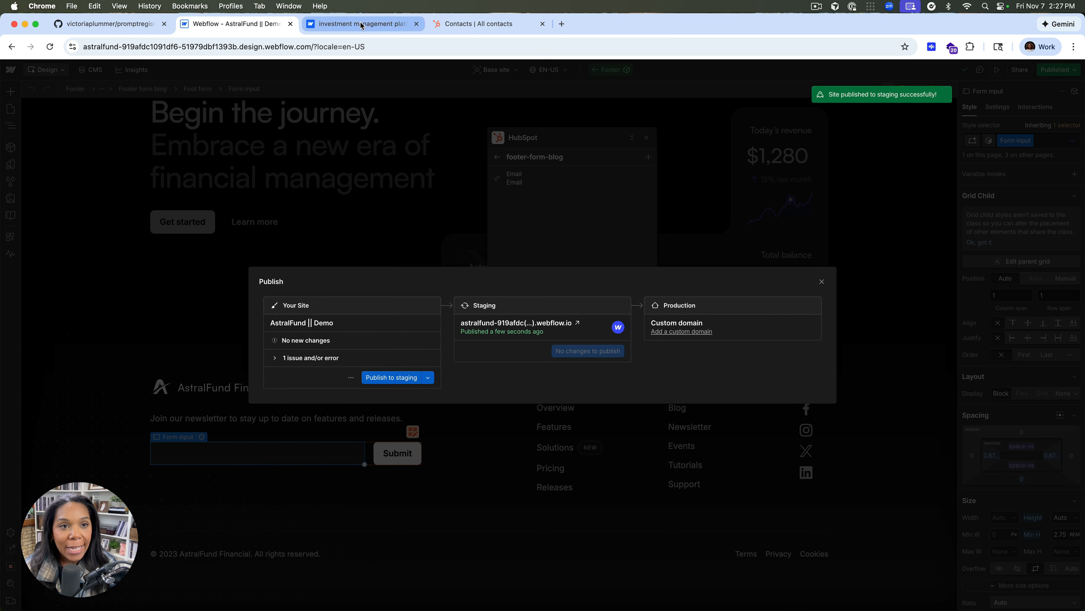
{"action": "left_click", "coordinate": [361, 24]}
{"action": "scroll", "coordinate": [383, 333], "scroll_direction": "down", "scroll_amount": 10}
{"action": "scroll", "coordinate": [382, 335], "scroll_direction": "down", "scroll_amount": 10}
{"action": "left_click", "coordinate": [306, 455]}
{"action": "left_click", "coordinate": [451, 453]}
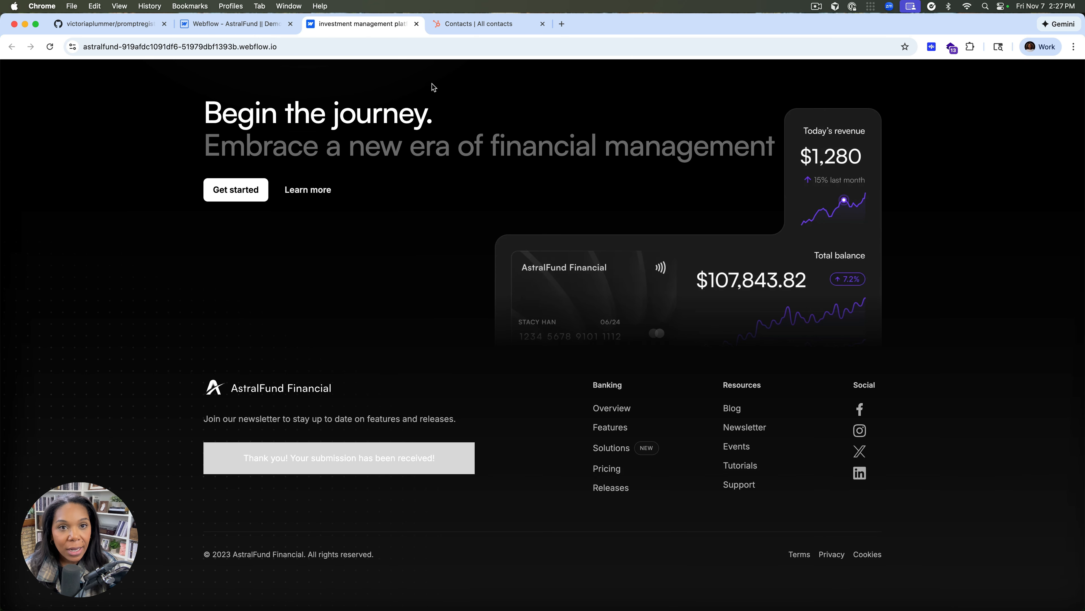
Refresh the HubSpot contacts list to check for the newsletter submission, and return to the Webflow Designer with the Publish dialog dismissed
{"action": "left_click", "coordinate": [456, 27]}
{"action": "key", "text": "super+r"}
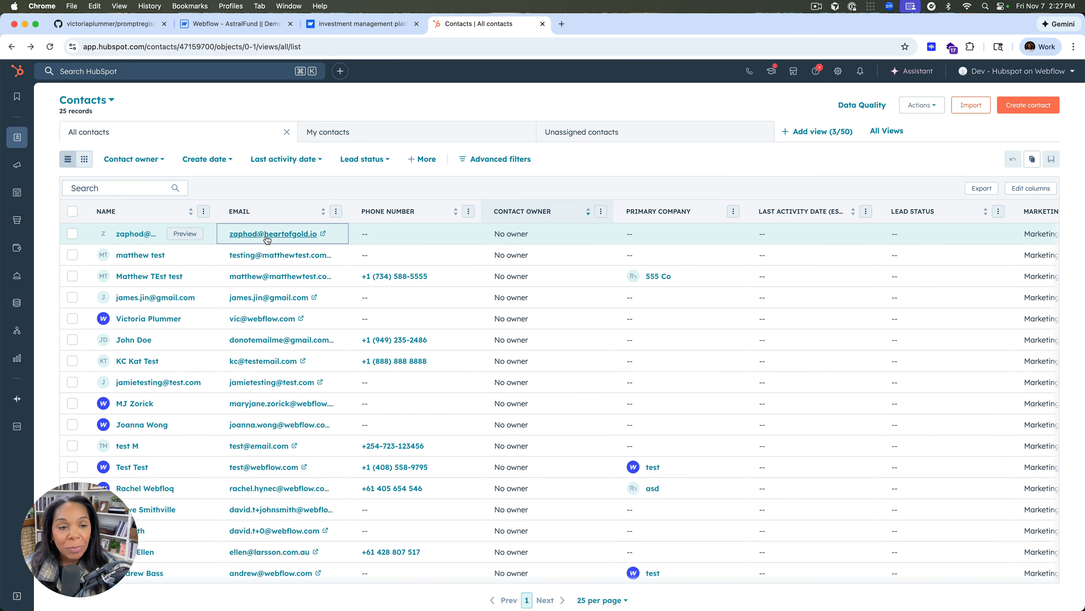
{"action": "left_click", "coordinate": [227, 24]}
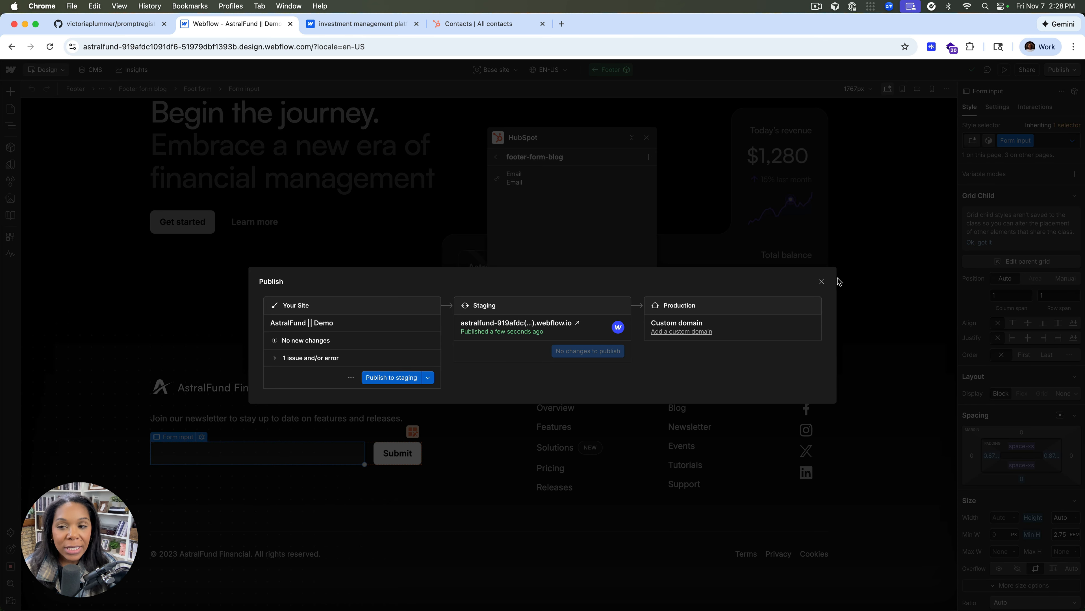
{"action": "left_click", "coordinate": [822, 281]}
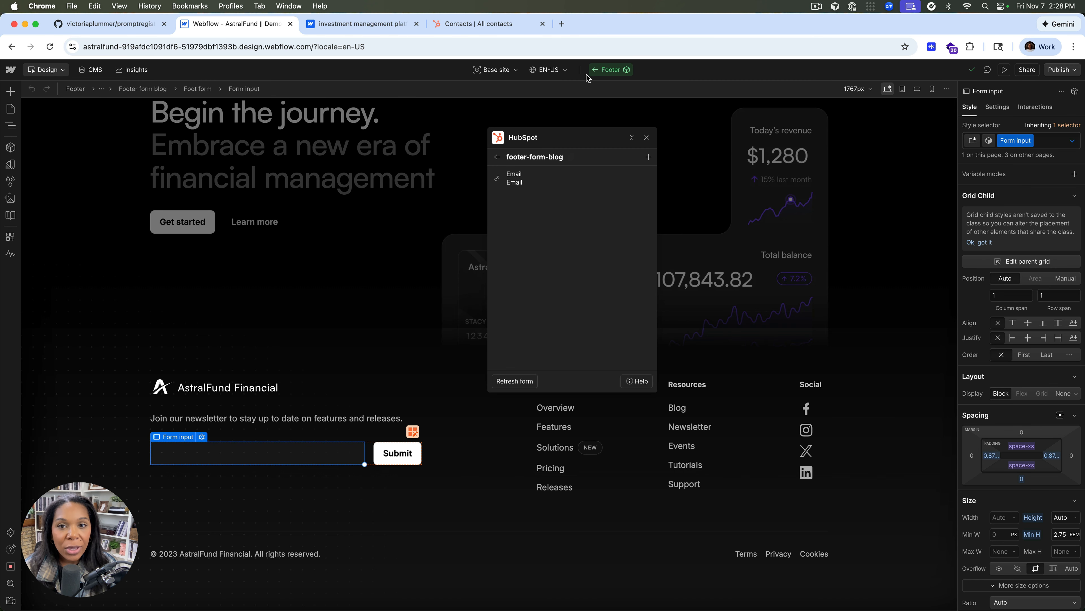
Leave the Footer component for the Contact Us page and close the HubSpot app
{"action": "left_click", "coordinate": [596, 69]}
{"action": "left_click", "coordinate": [609, 69]}
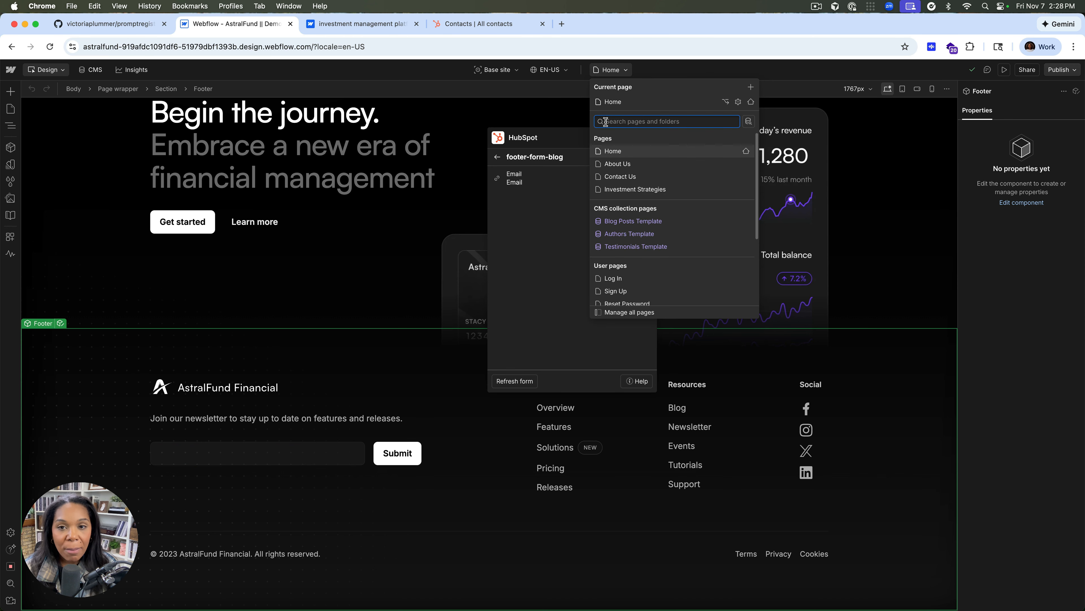
{"action": "left_click", "coordinate": [614, 180]}
{"action": "left_click", "coordinate": [646, 137]}
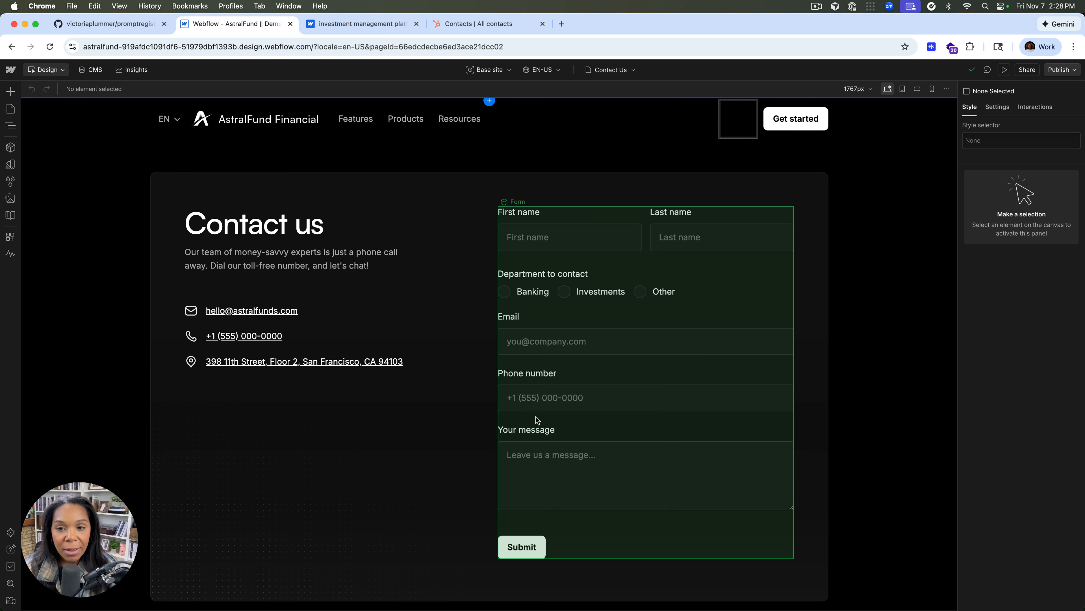
Relaunch the HubSpot app on the Contact Us page and open the Form component for editing
{"action": "left_click", "coordinate": [10, 236]}
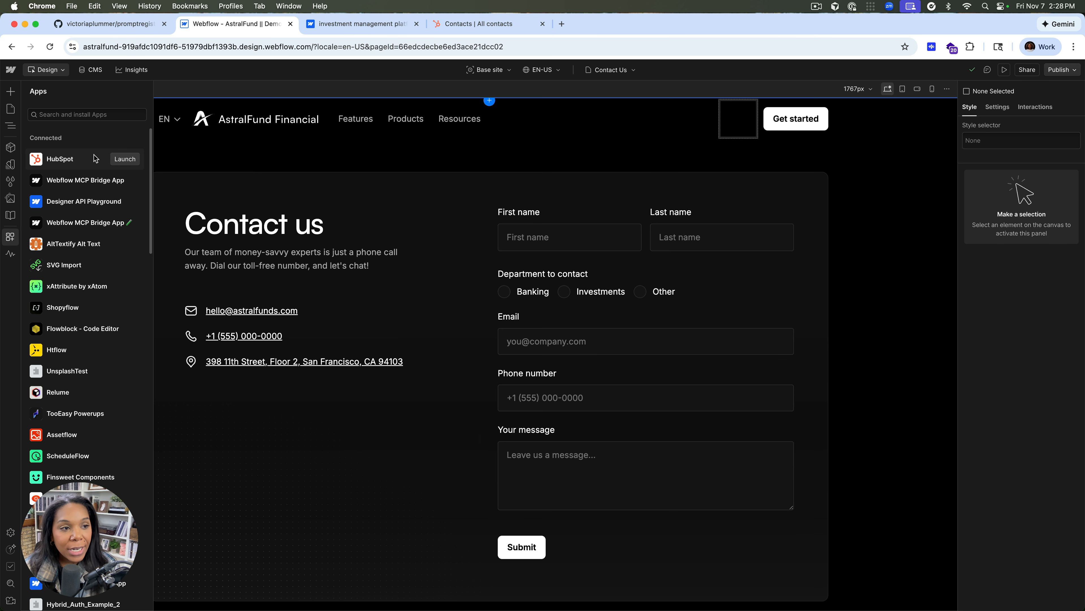
{"action": "left_click", "coordinate": [116, 161]}
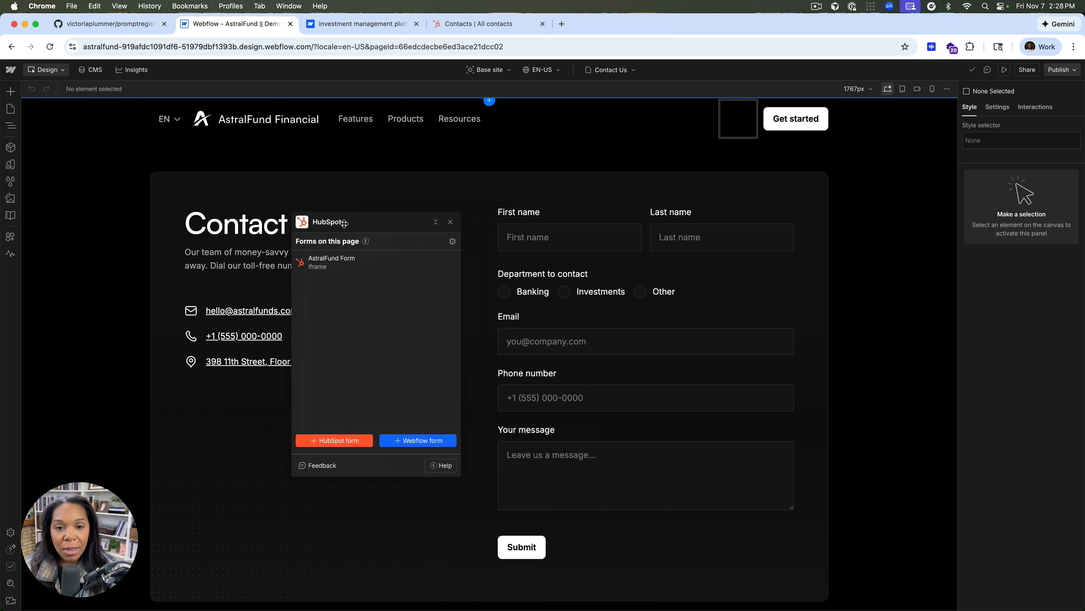
{"action": "left_click", "coordinate": [341, 258]}
{"action": "left_click", "coordinate": [529, 220]}
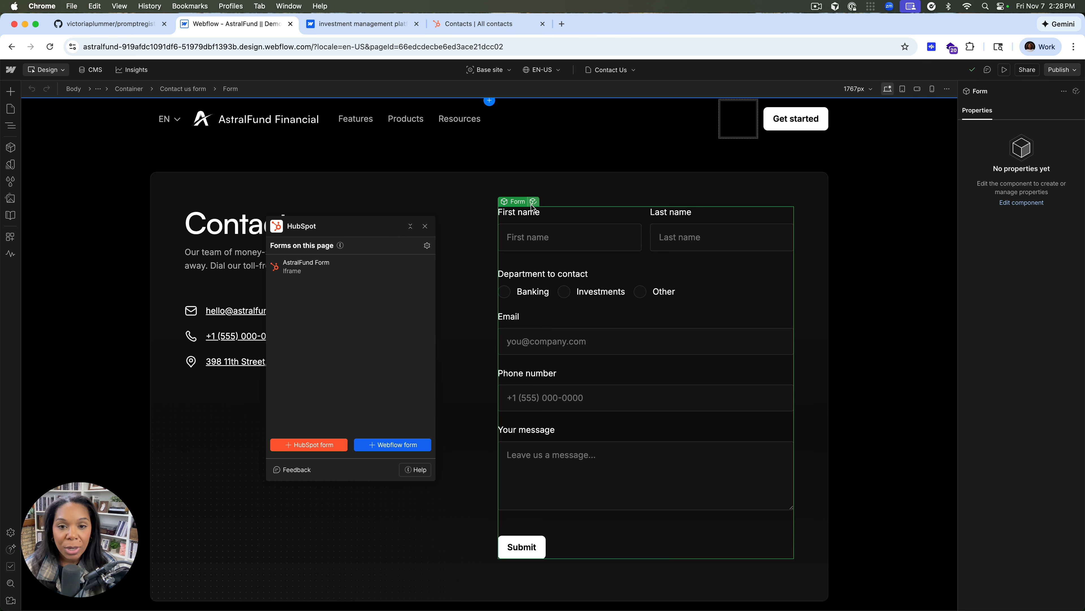
{"action": "left_click", "coordinate": [533, 203]}
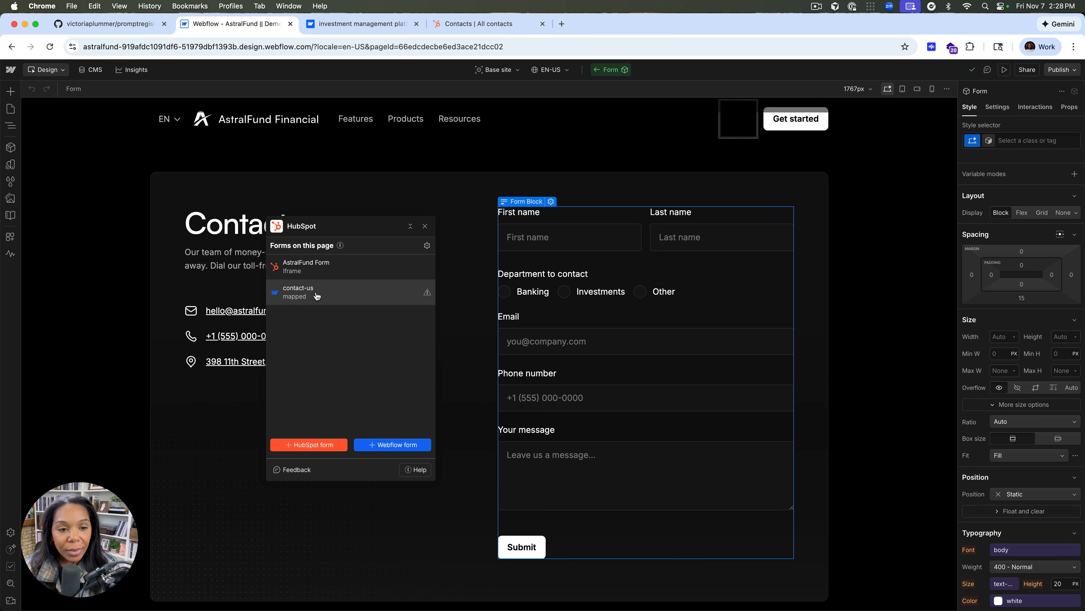
Review the contact-us form's field mappings, dismiss the unmapped-fields warning and return to the forms list
{"action": "left_click", "coordinate": [299, 300]}
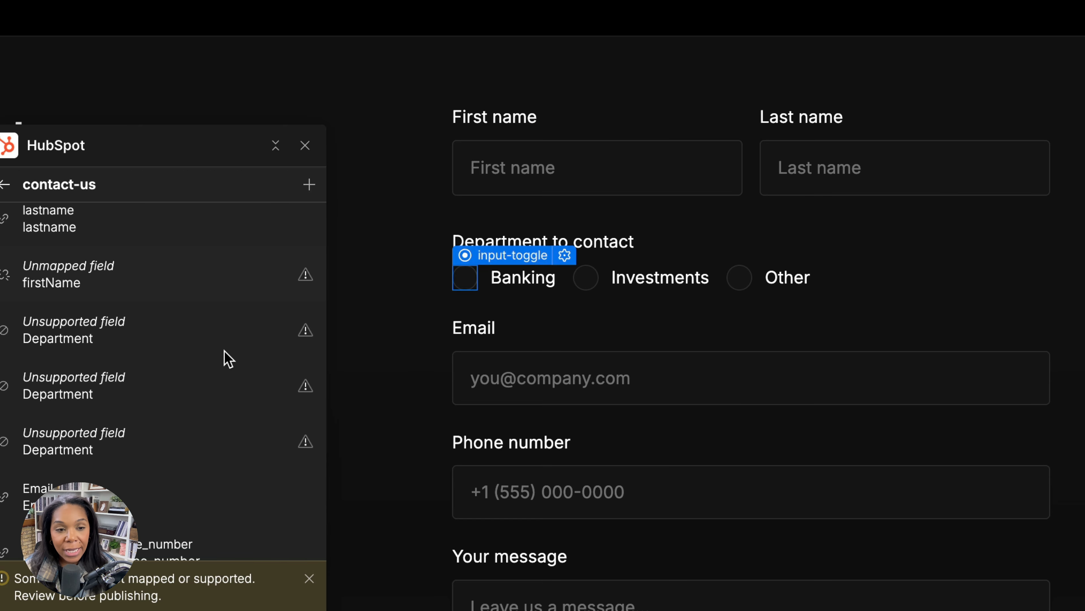
{"action": "triple_click", "coordinate": [168, 578]}
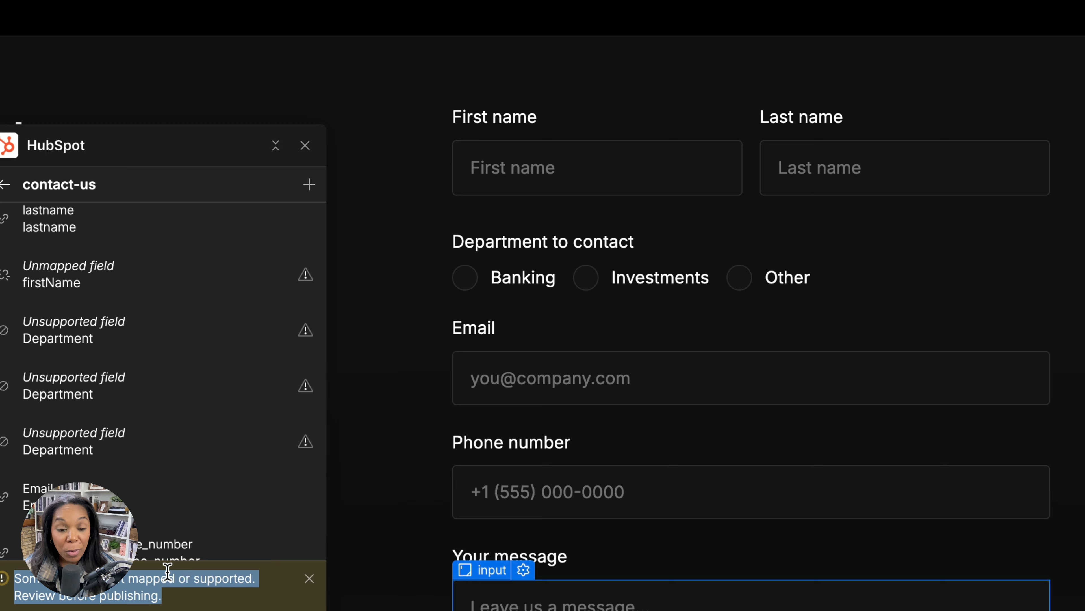
{"action": "left_click", "coordinate": [309, 578]}
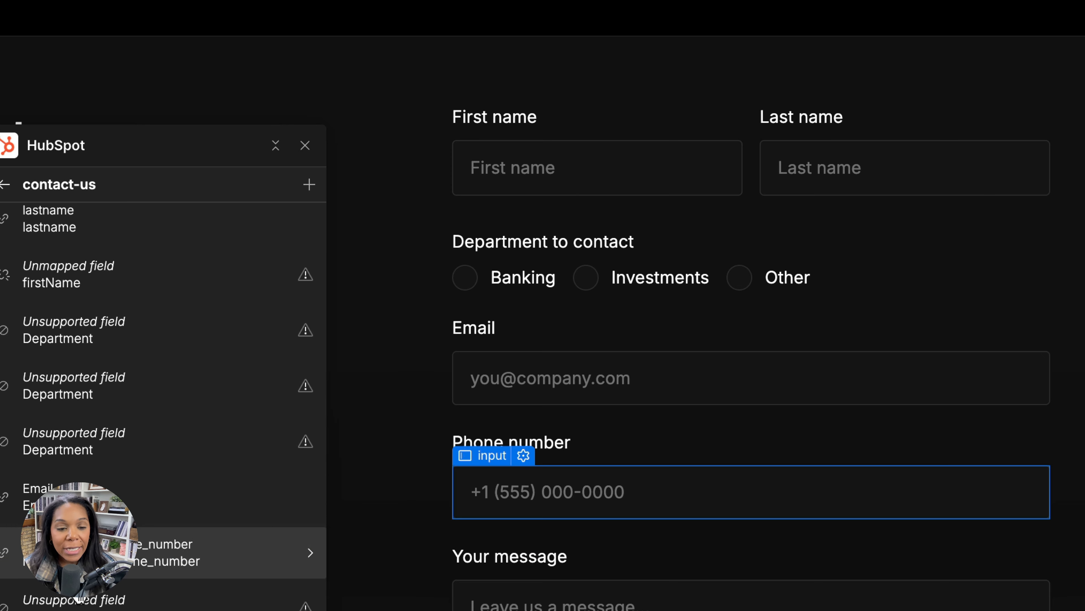
{"action": "left_click", "coordinate": [5, 186]}
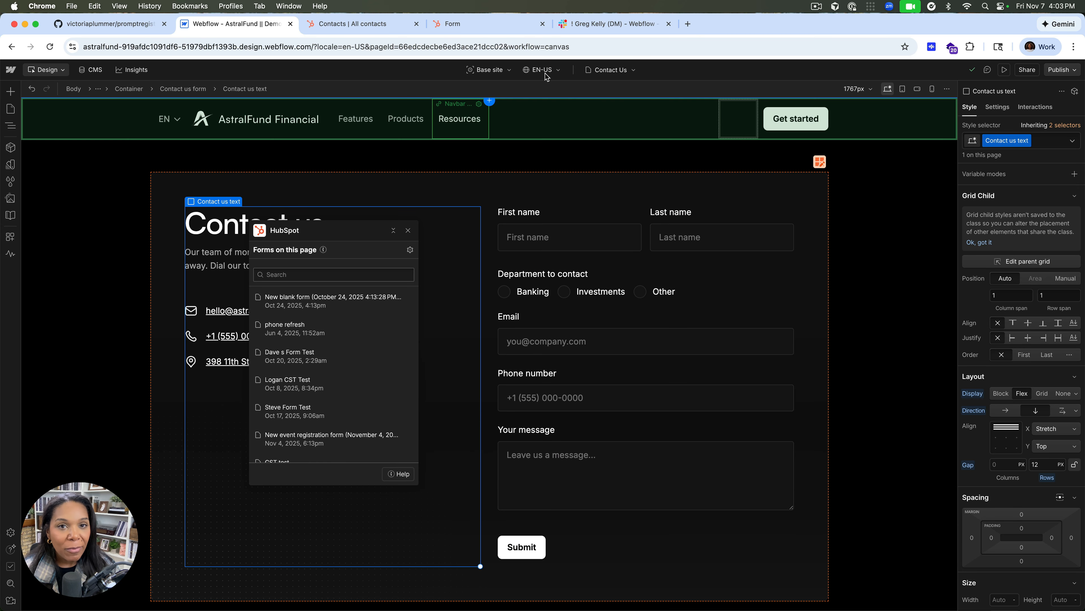
Switch to the shared HubSpot form and examine its required Email field and its First Name and Phone inputs
{"action": "left_click", "coordinate": [487, 30]}
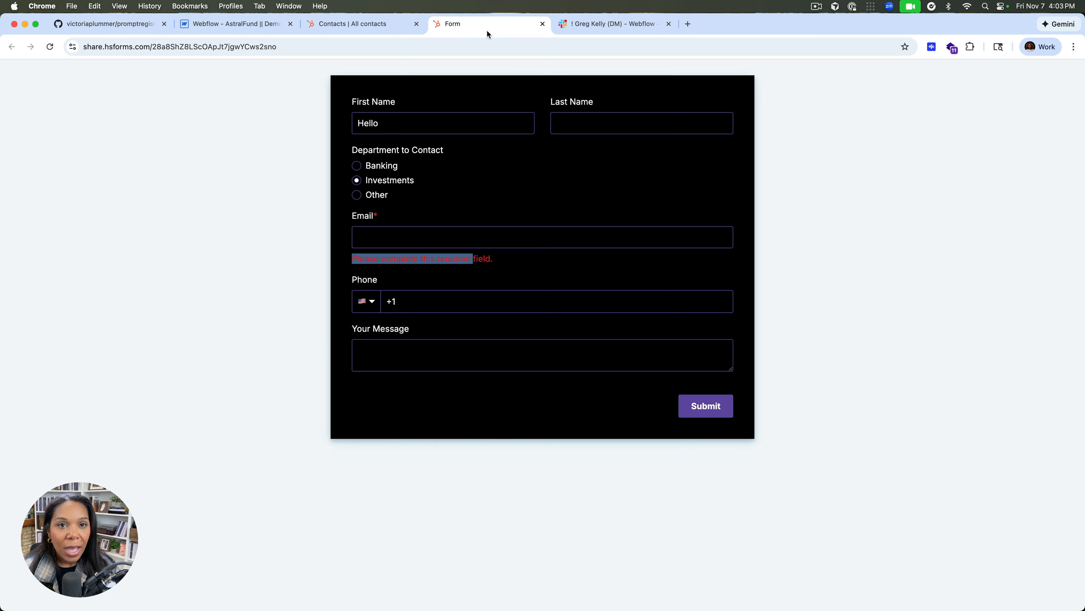
{"action": "double_click", "coordinate": [378, 216]}
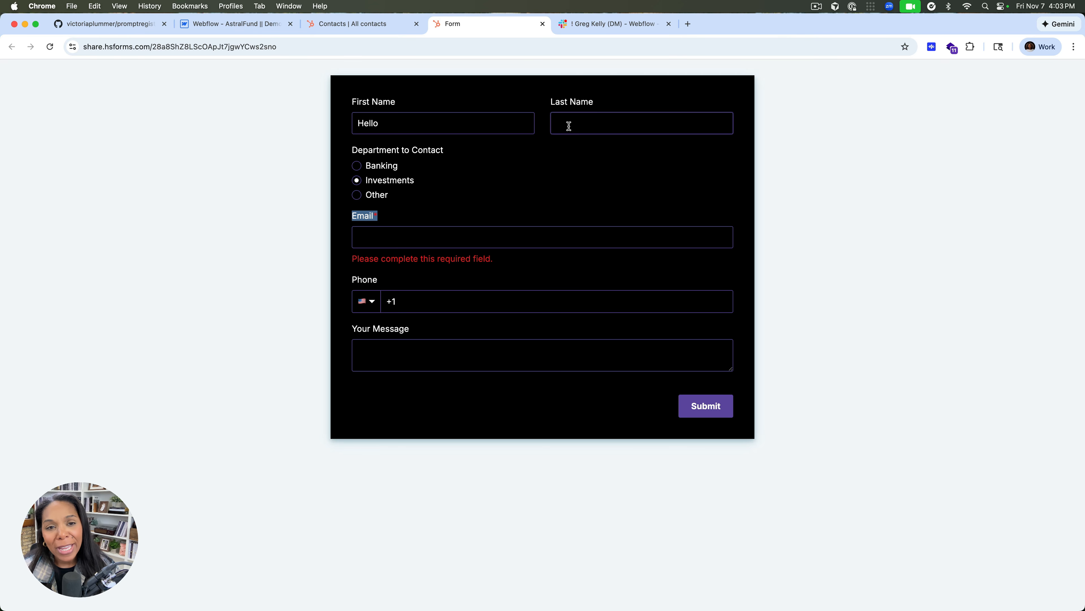
{"action": "left_click", "coordinate": [463, 129]}
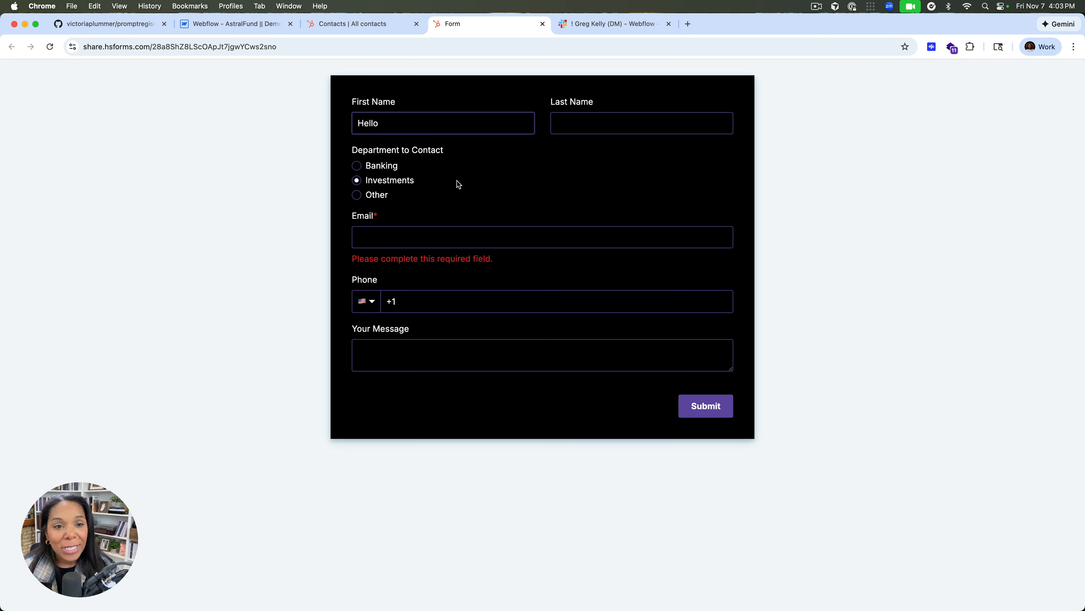
{"action": "left_click", "coordinate": [381, 238]}
{"action": "left_click", "coordinate": [389, 296]}
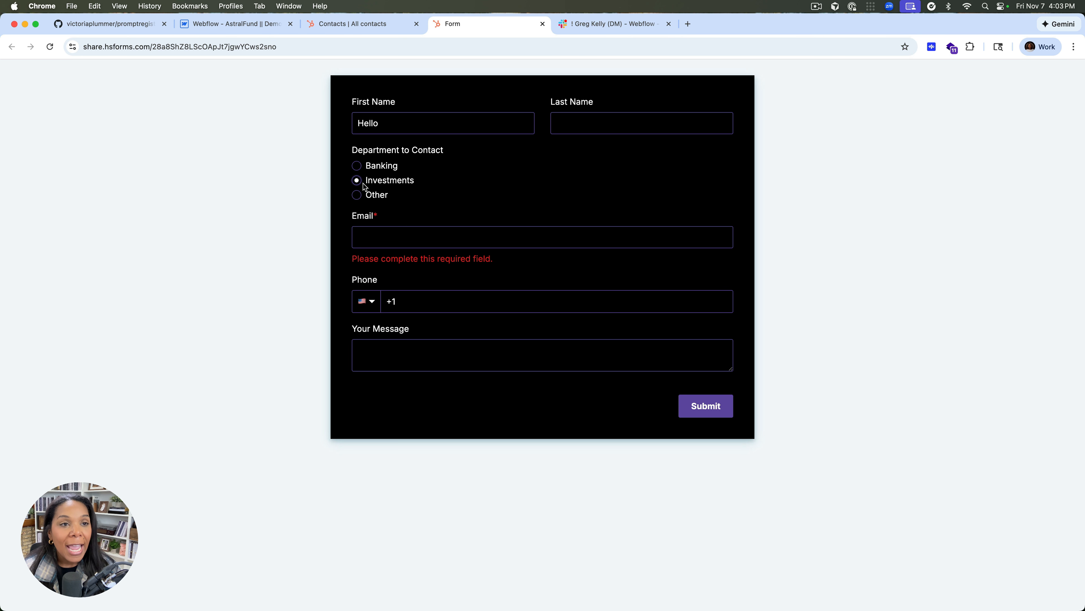
Look over the HubSpot forms available in the Webflow app and compare them with the shared HubSpot form
{"action": "left_click", "coordinate": [248, 25]}
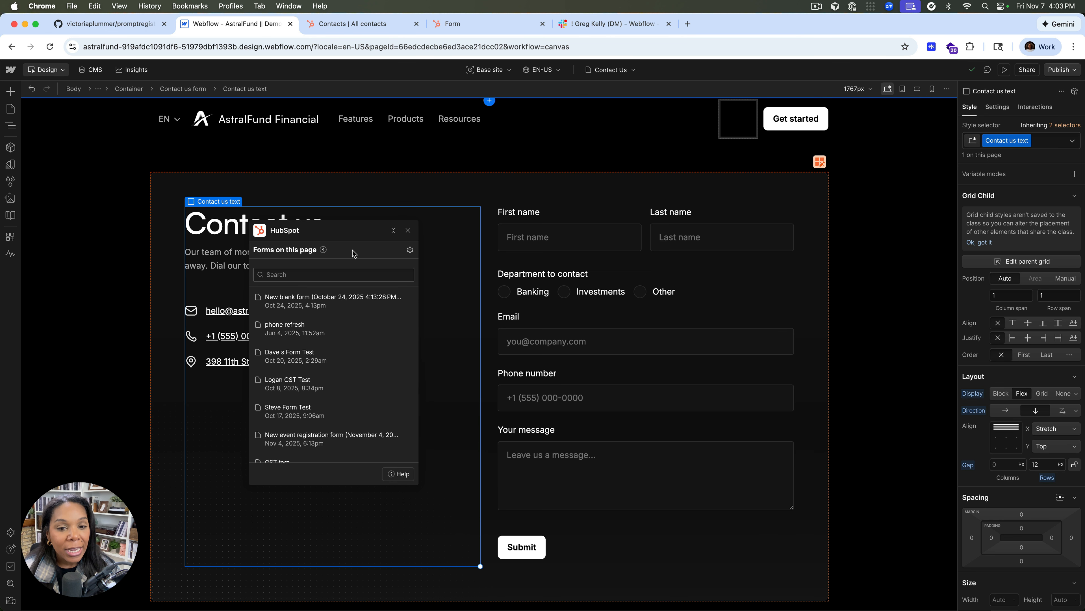
{"action": "left_click", "coordinate": [332, 273]}
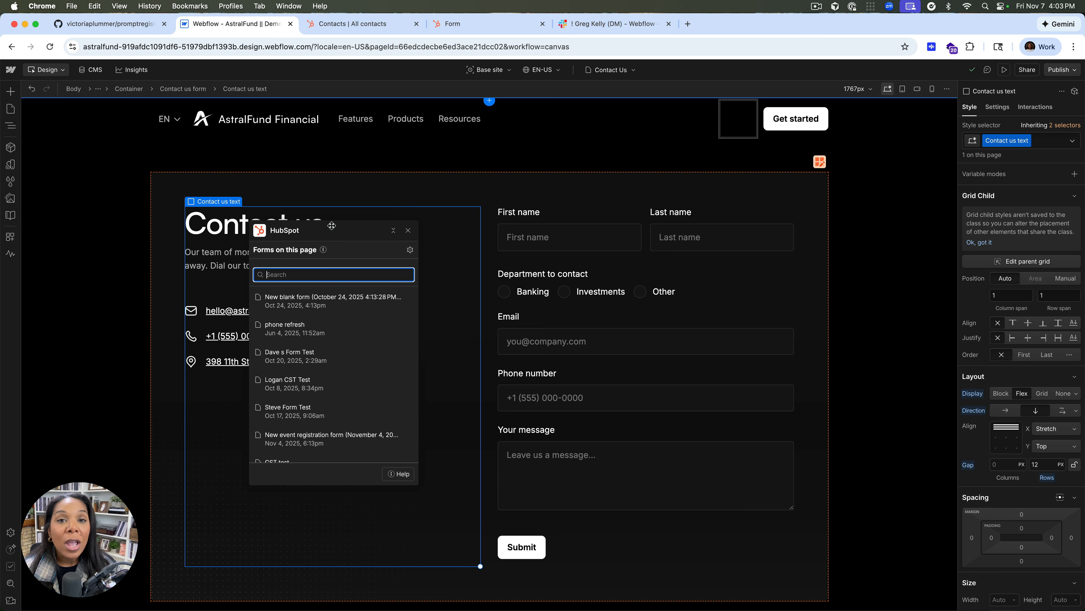
{"action": "left_click", "coordinate": [485, 24]}
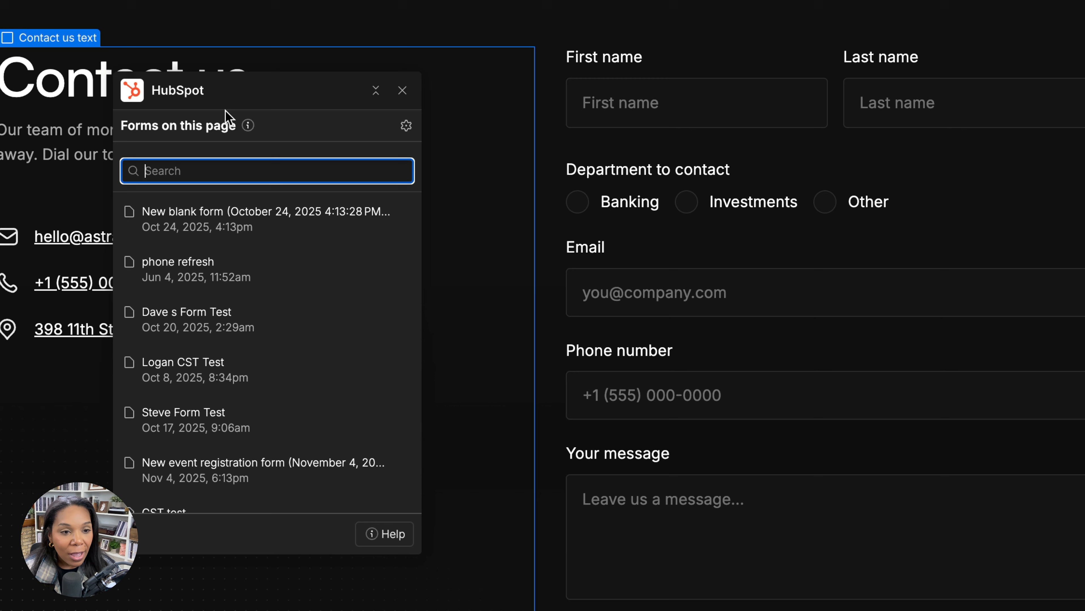
Start adding a HubSpot form, search for "Astral" and bring up the embed options of AstralFund Form
{"action": "left_click", "coordinate": [237, 487]}
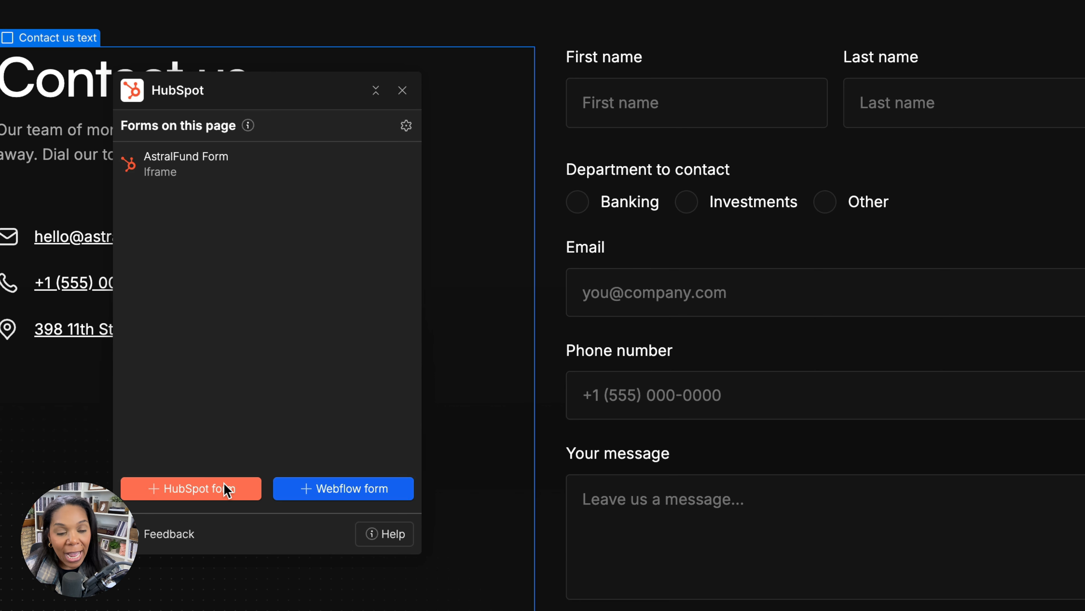
{"action": "left_click", "coordinate": [246, 170]}
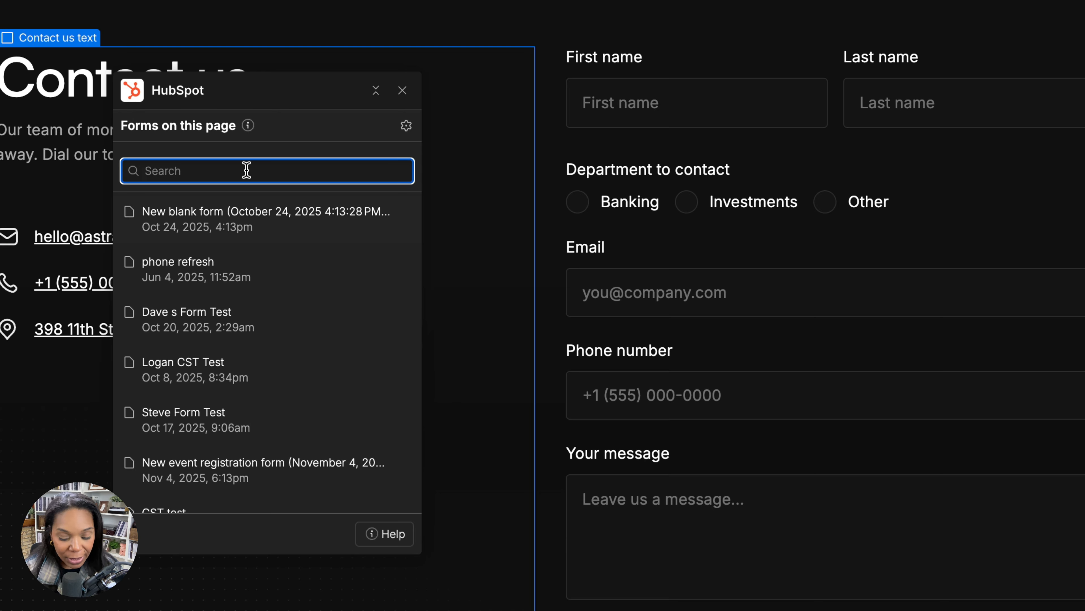
{"action": "type", "text": "Astral"}
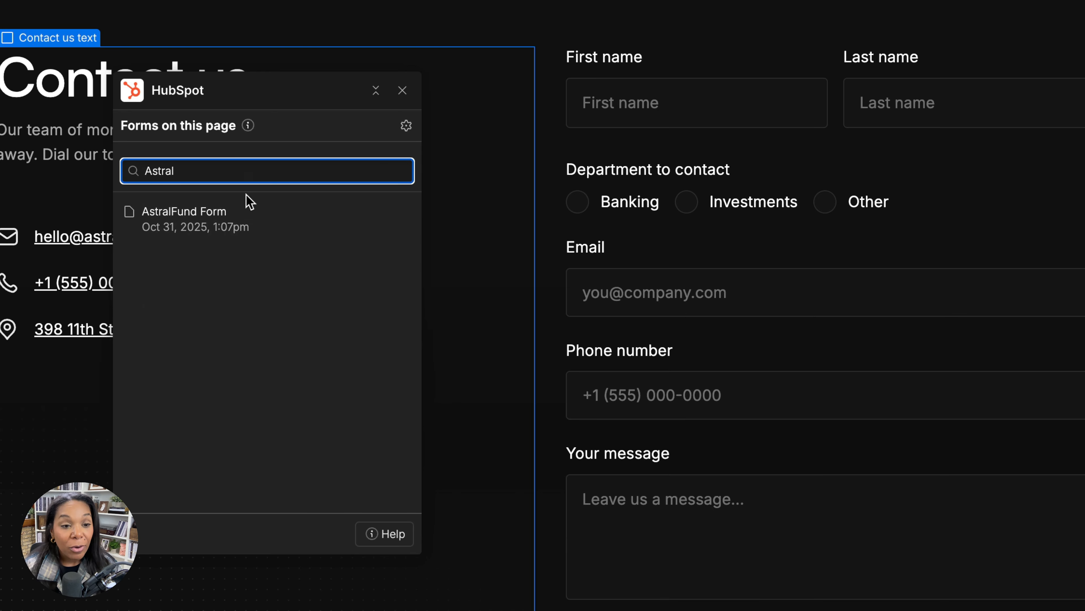
{"action": "left_click", "coordinate": [233, 230]}
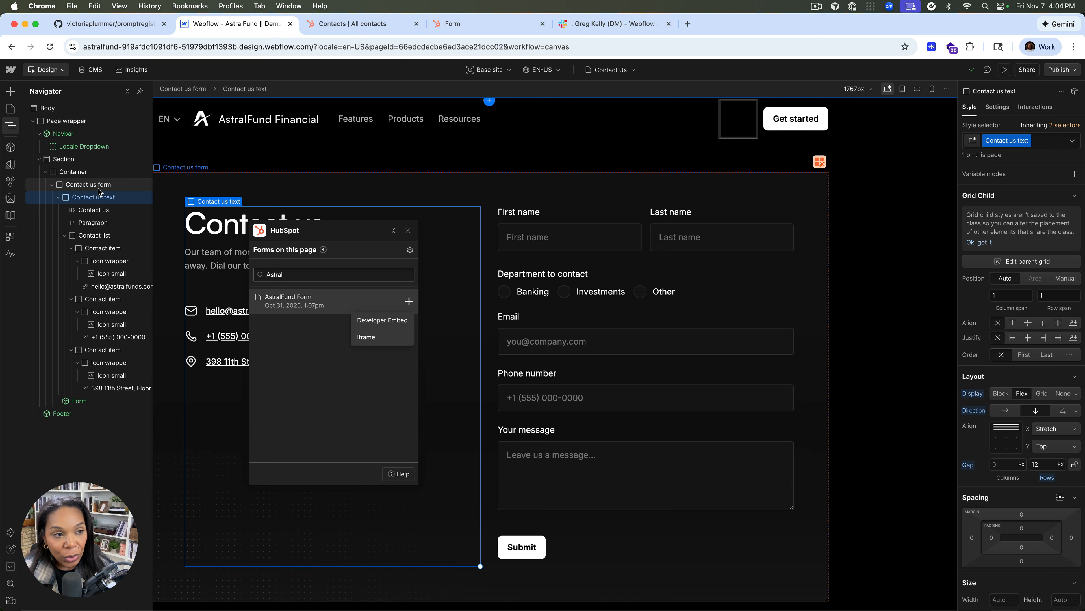
Insert AstralFund Form as a Developer Embed inside the Contact us form element, moving the app window aside and closing the Navigator
{"action": "left_click", "coordinate": [95, 188]}
{"action": "left_click", "coordinate": [45, 171]}
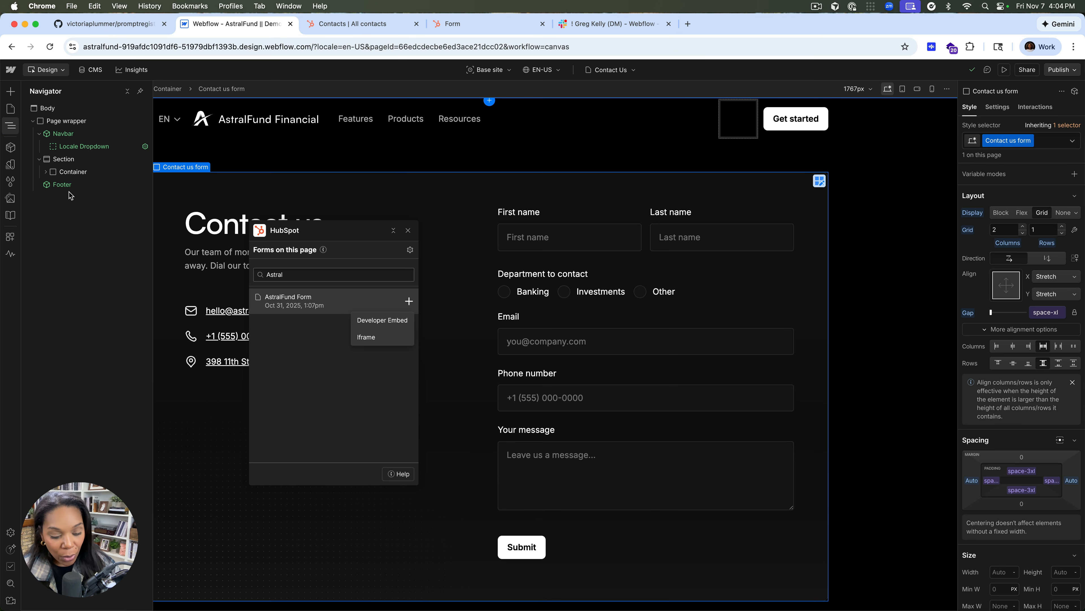
{"action": "left_click", "coordinate": [47, 172]}
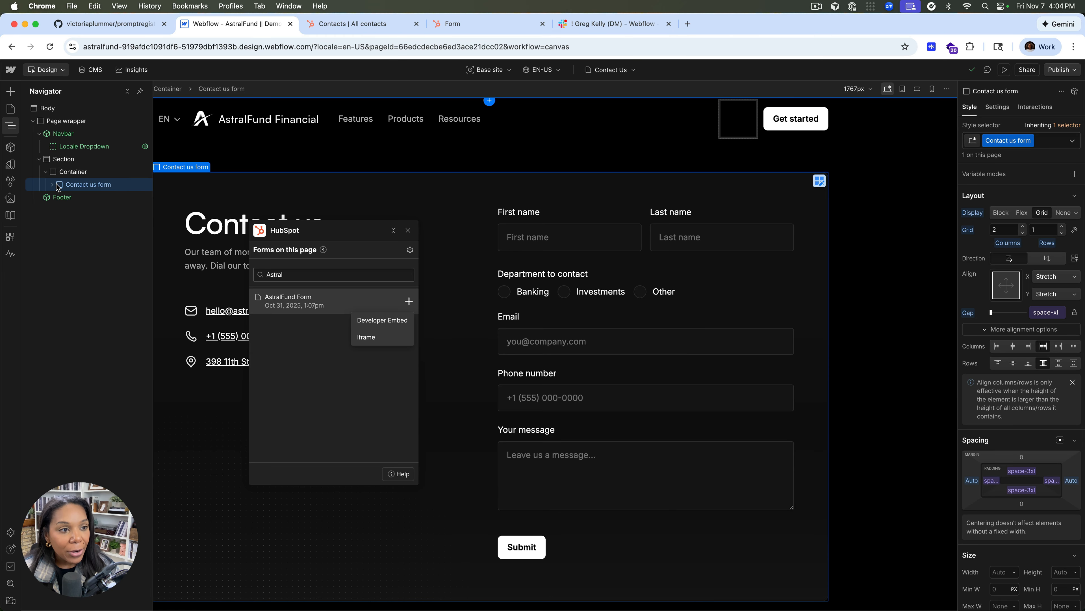
{"action": "left_click", "coordinate": [382, 320]}
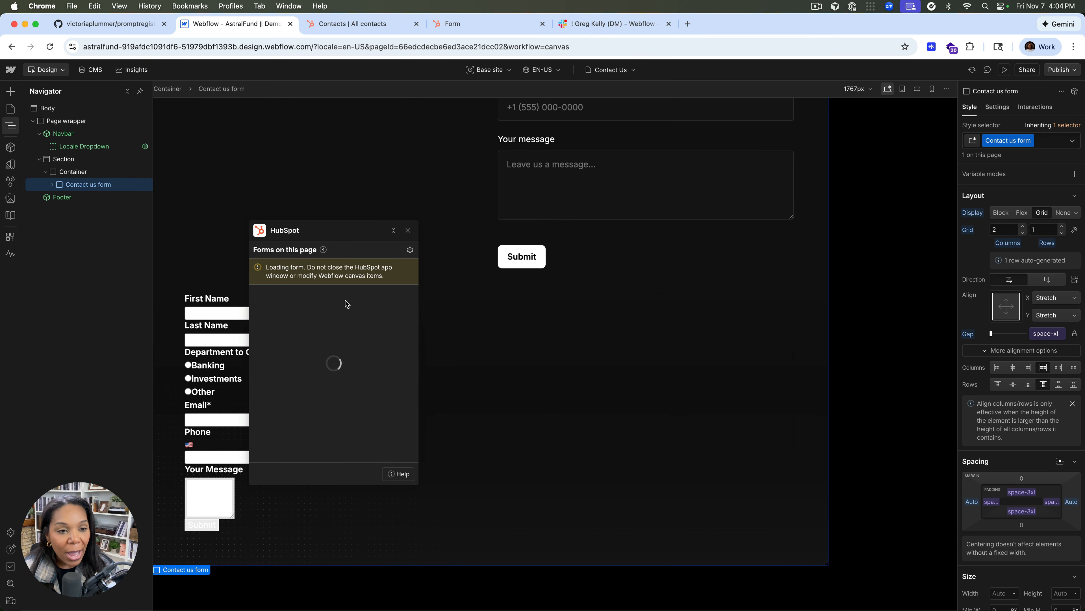
{"action": "left_click_drag", "start_coordinate": [359, 233], "coordinate": [522, 287]}
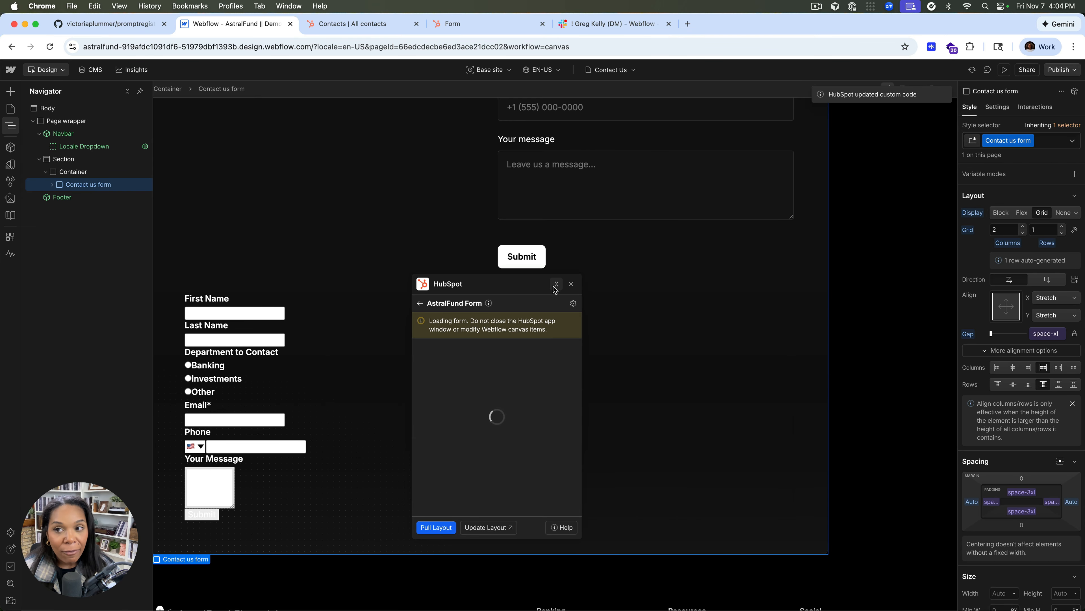
{"action": "left_click", "coordinate": [15, 129]}
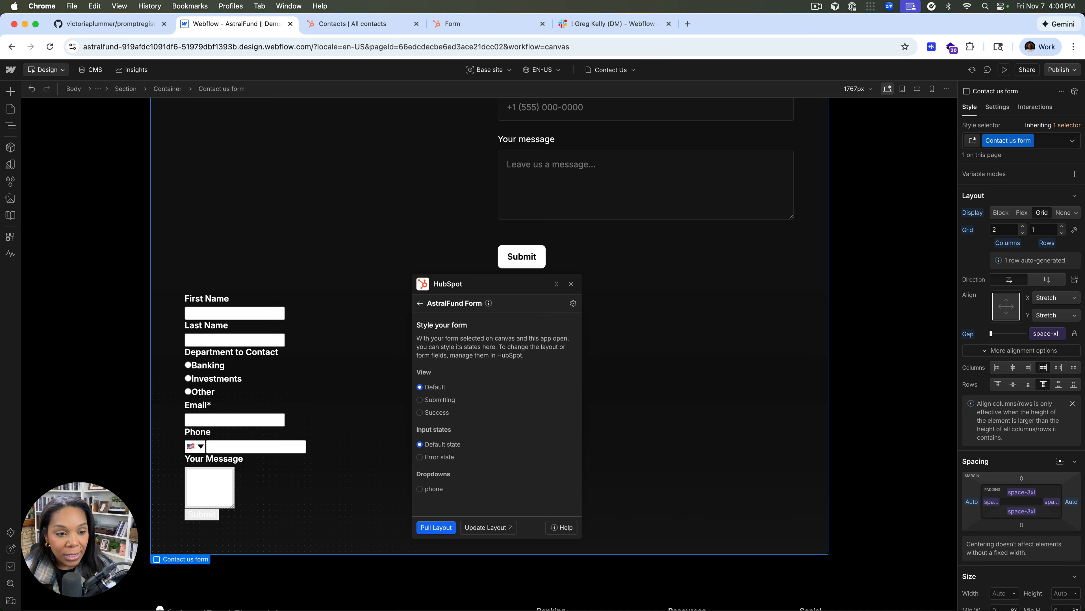
Expand the full element tree of the embedded form under Contact us form and look over its wf-hs rows, fields and labels
{"action": "left_click", "coordinate": [9, 128]}
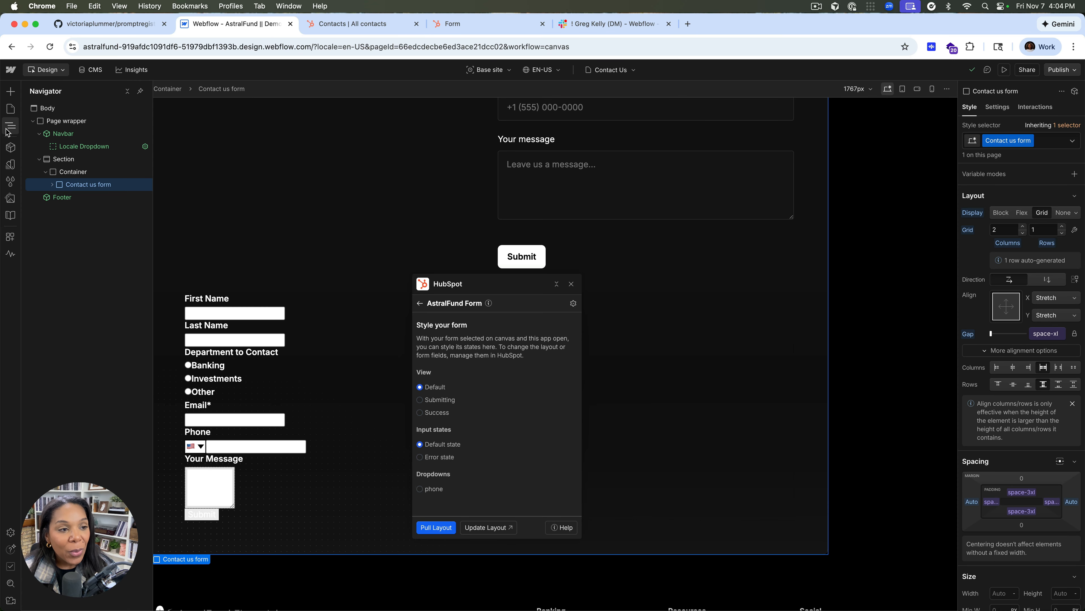
{"action": "left_click", "coordinate": [50, 184]}
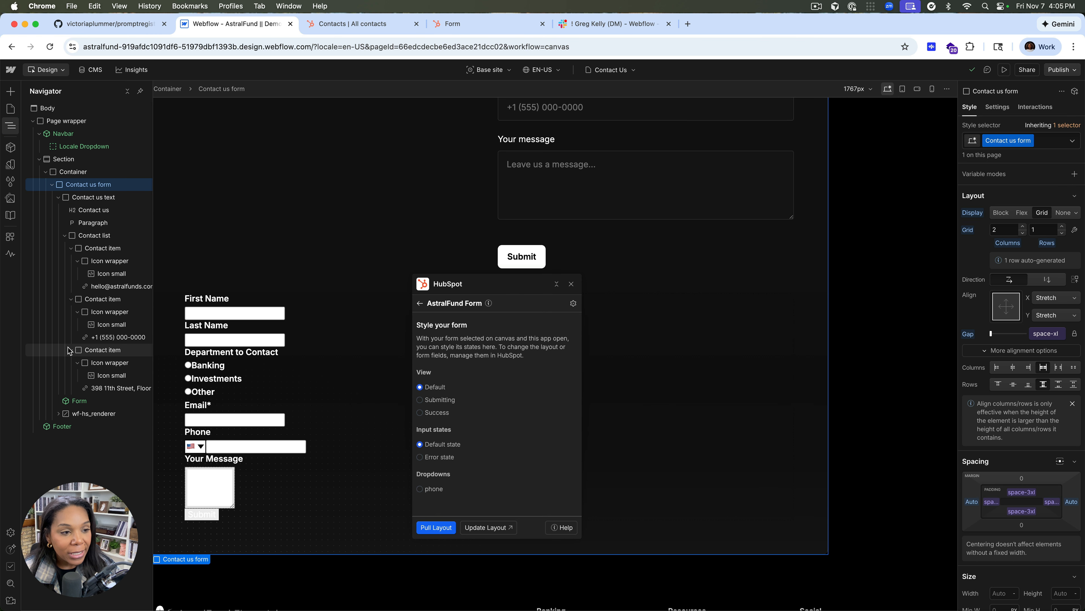
{"action": "left_click", "coordinate": [59, 197]}
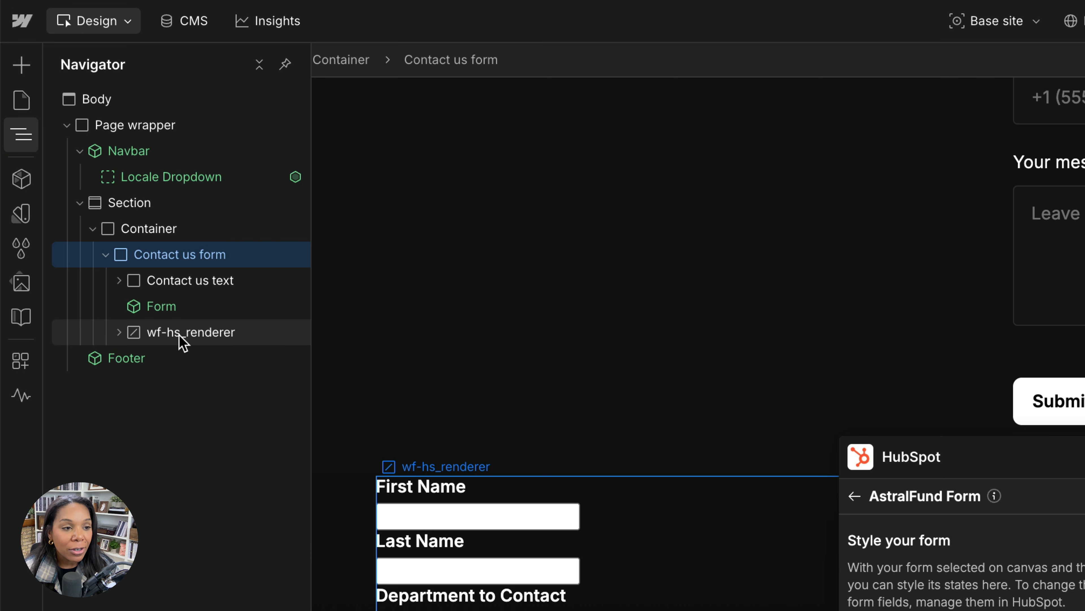
{"action": "left_click", "coordinate": [119, 332]}
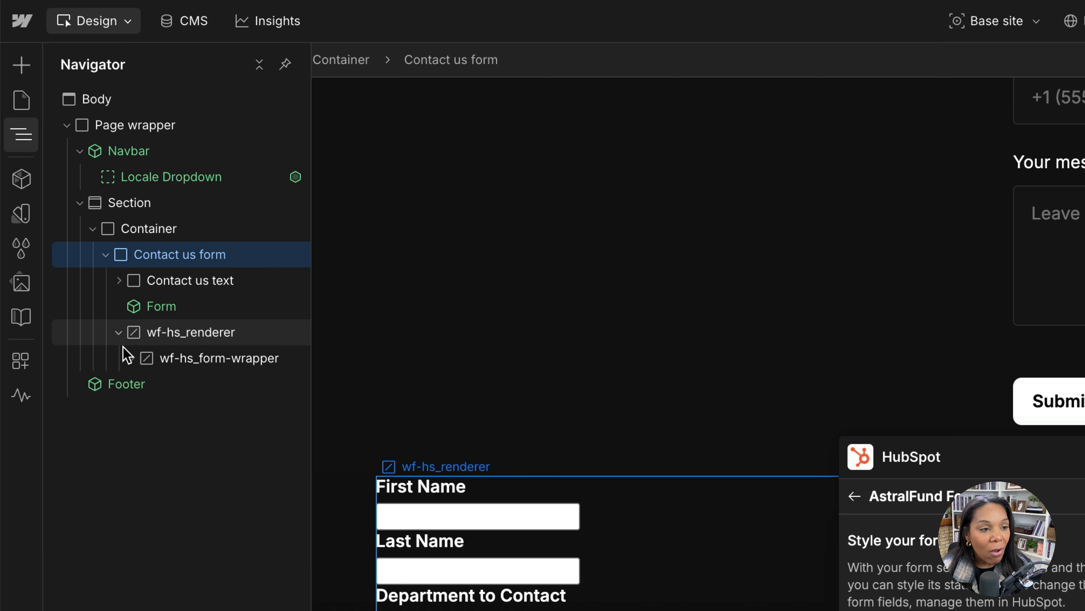
{"action": "left_click", "coordinate": [132, 359]}
{"action": "left_click", "coordinate": [144, 383]}
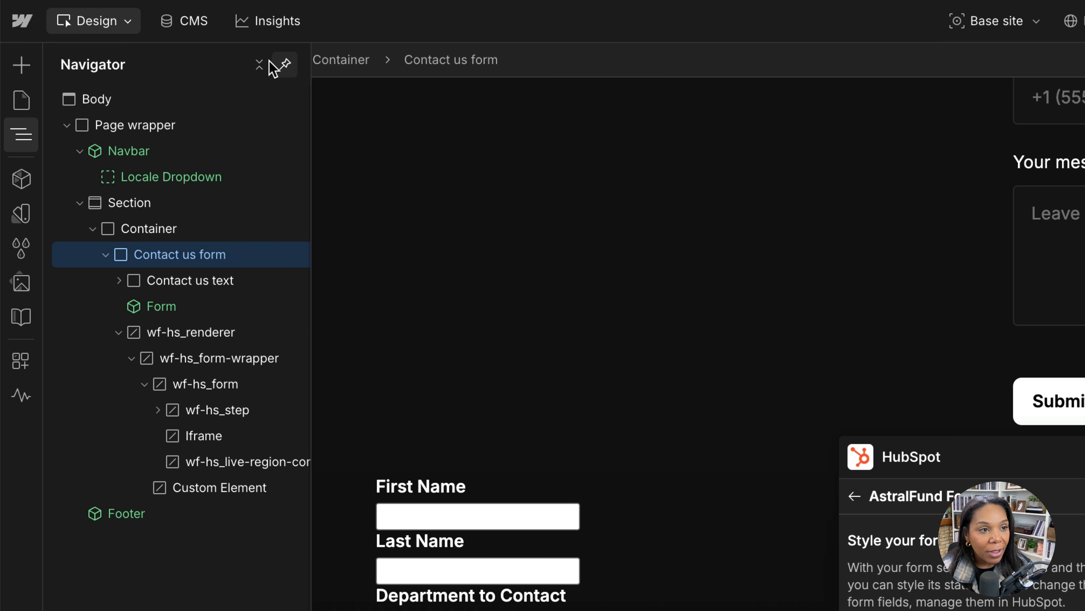
{"action": "left_click", "coordinate": [260, 64]}
{"action": "left_click", "coordinate": [260, 64]}
{"action": "scroll", "coordinate": [255, 558], "scroll_direction": "down", "scroll_amount": 15}
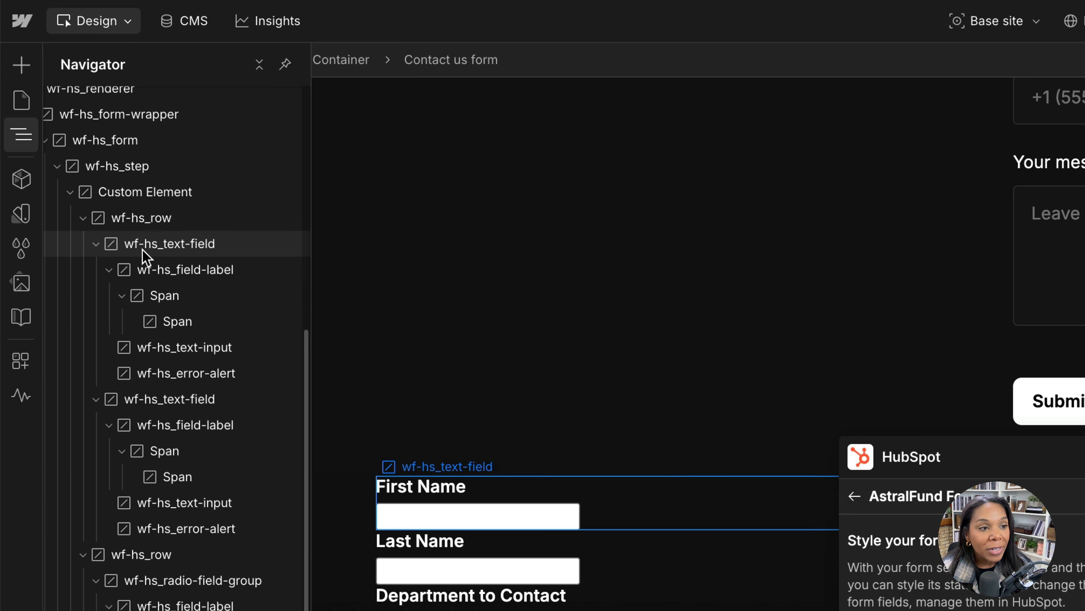
{"action": "scroll", "coordinate": [159, 376], "scroll_direction": "down", "scroll_amount": 8}
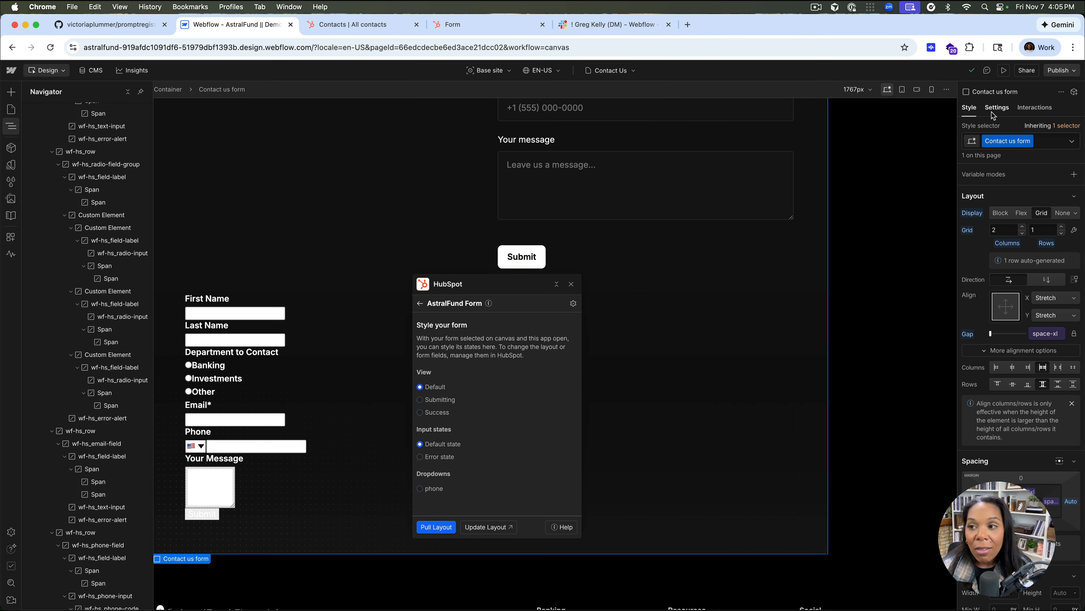
View the settings and attributes of the Department to Contact wf-hs_field-label, then close the Navigator
{"action": "left_click", "coordinate": [992, 114]}
{"action": "left_click", "coordinate": [112, 177]}
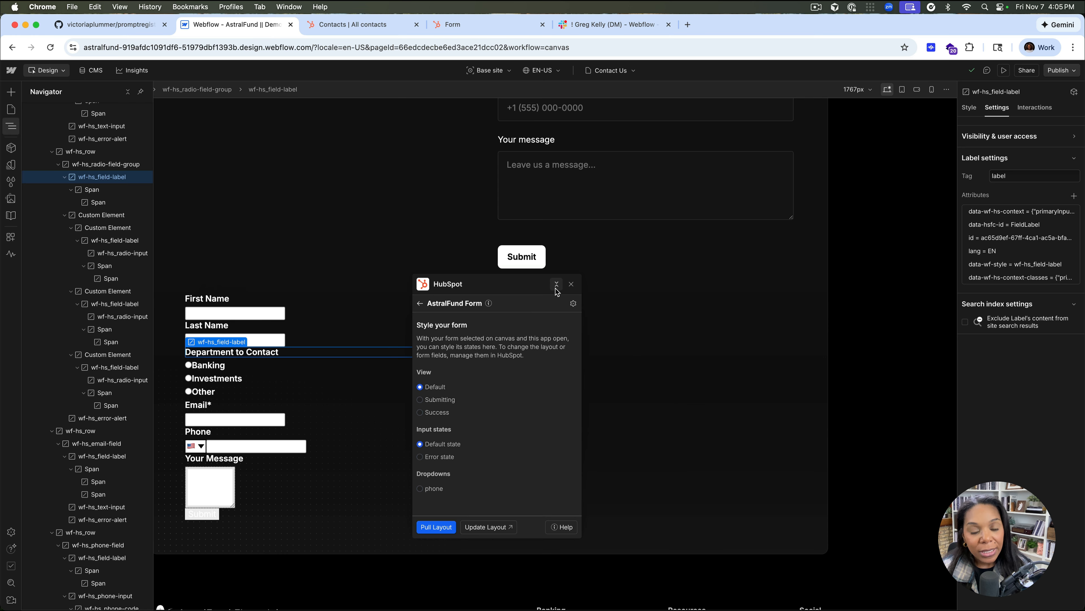
{"action": "left_click", "coordinate": [11, 125]}
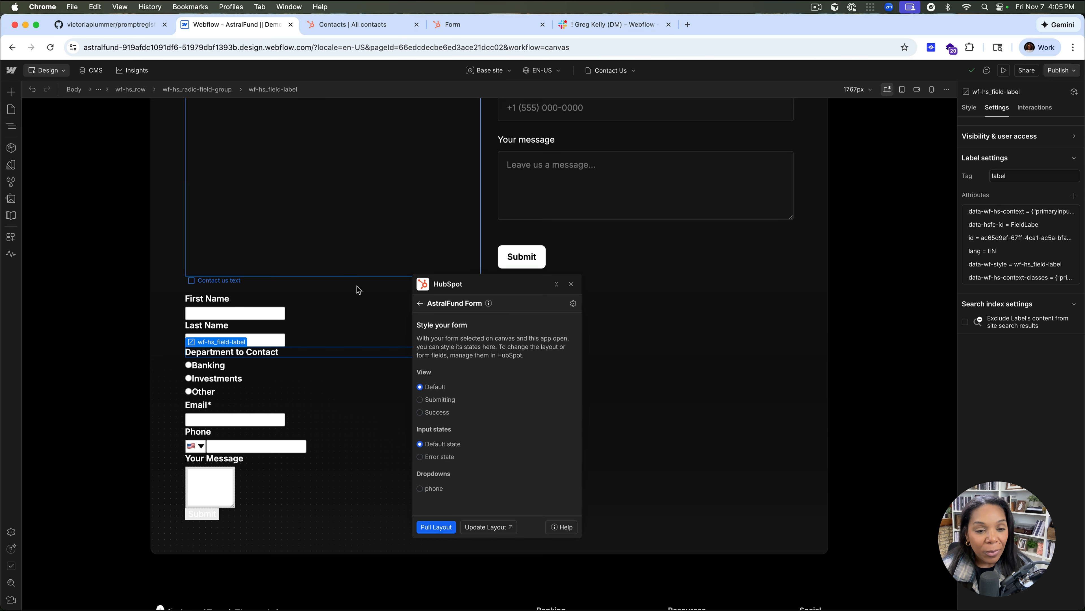
Preview the embedded form's Submitting and Success views and its input error state, then return to the default states
{"action": "left_click_drag", "start_coordinate": [449, 292], "coordinate": [703, 286]}
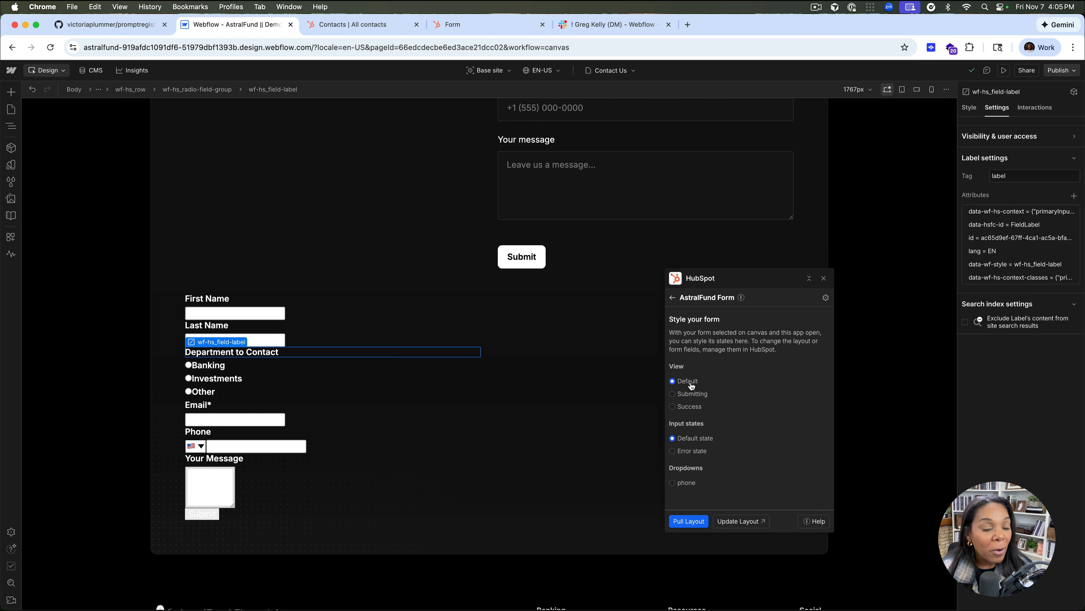
{"action": "left_click", "coordinate": [683, 396]}
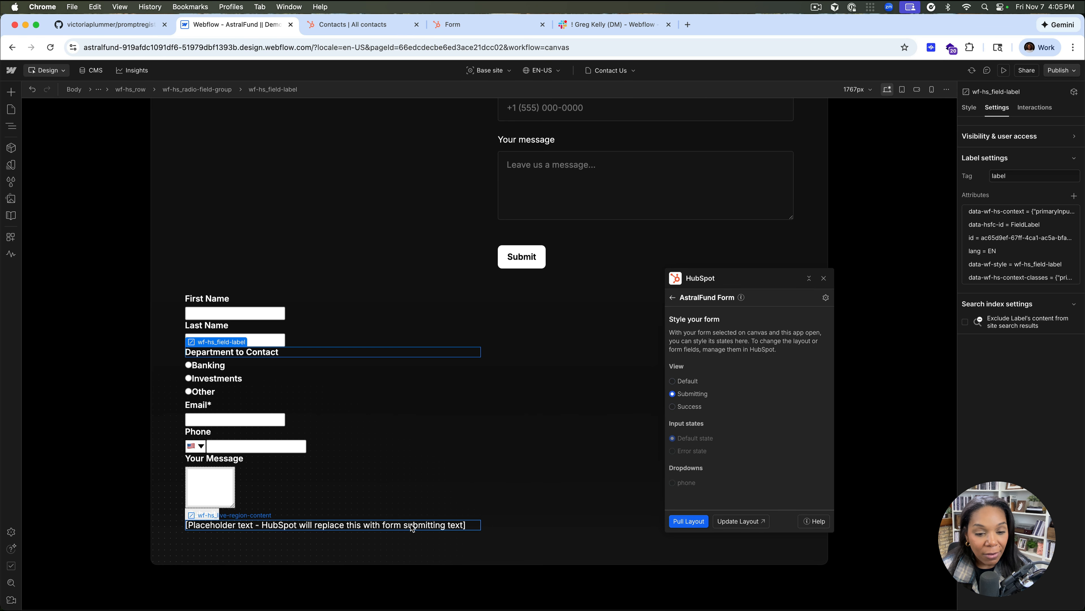
{"action": "left_click", "coordinate": [683, 407]}
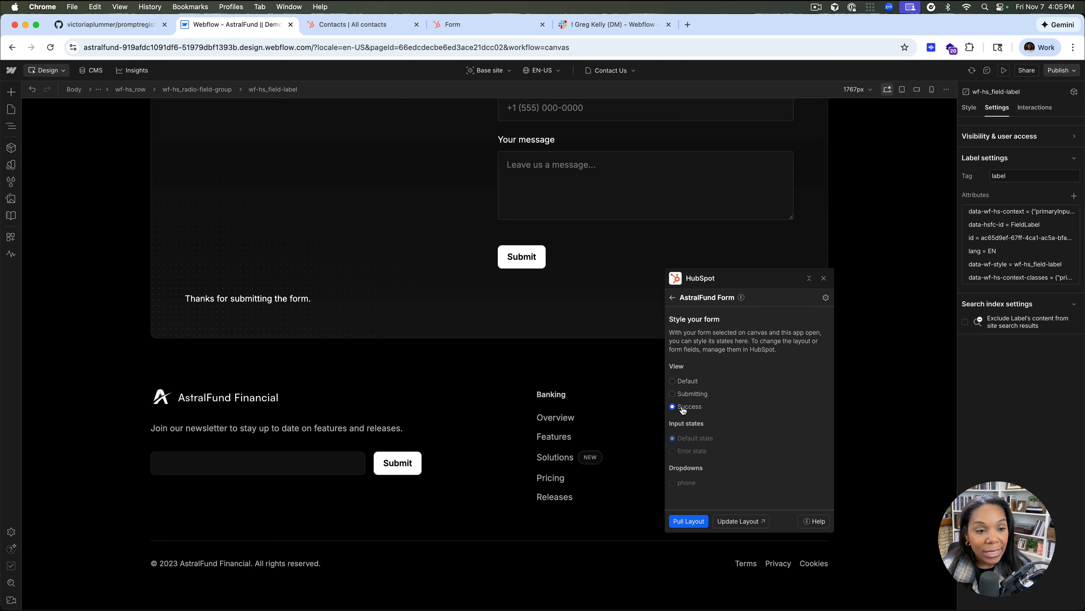
{"action": "left_click", "coordinate": [681, 382]}
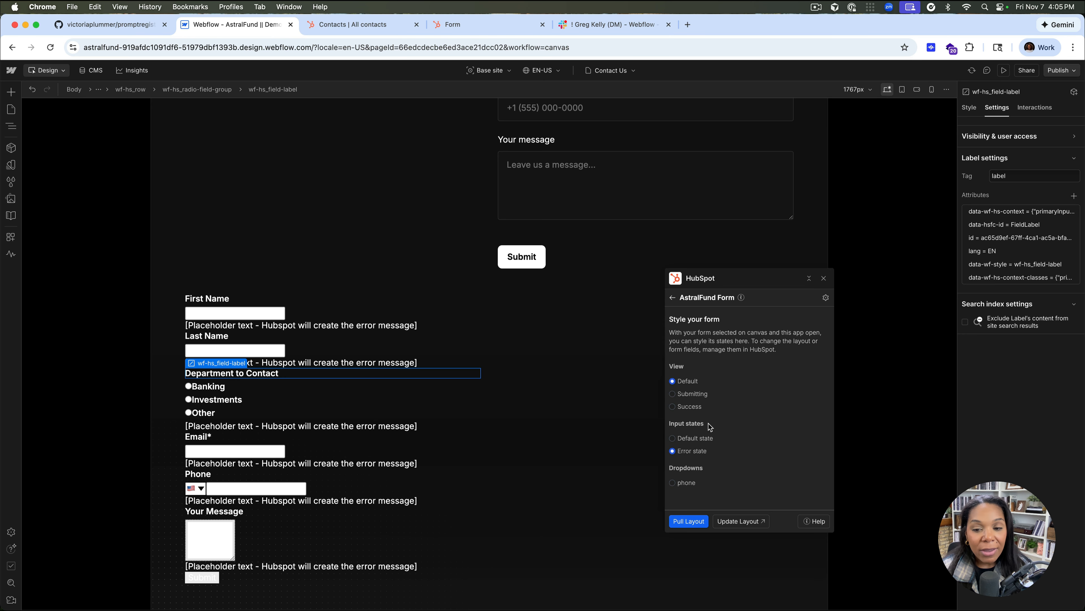
{"action": "left_click", "coordinate": [673, 438]}
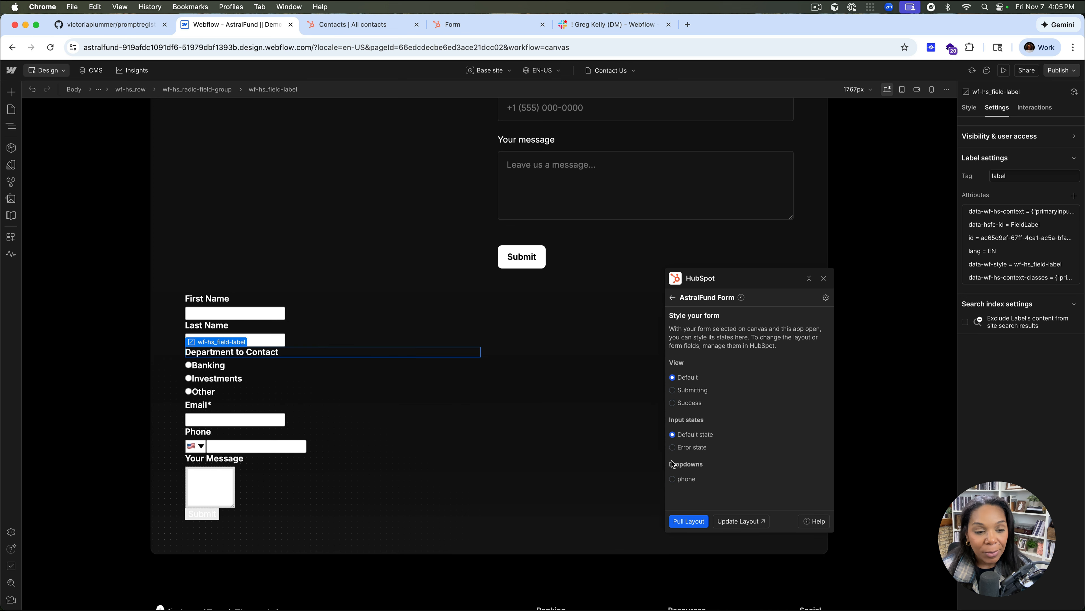
Preview the phone dropdown's country list, hide it again and close the HubSpot app
{"action": "left_click", "coordinate": [672, 479]}
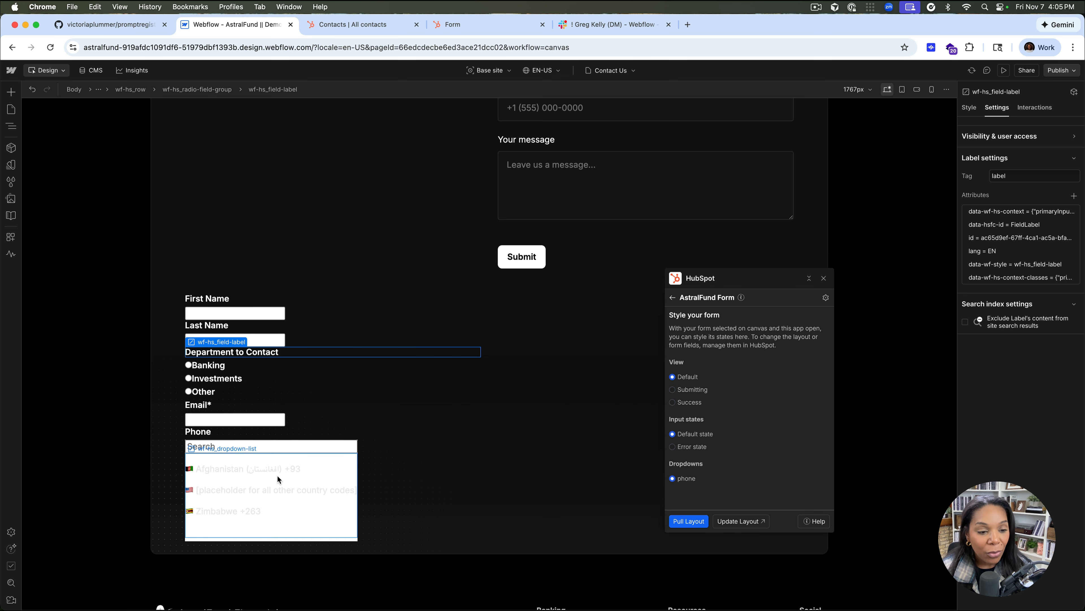
{"action": "scroll", "coordinate": [279, 477], "scroll_direction": "down", "scroll_amount": 3}
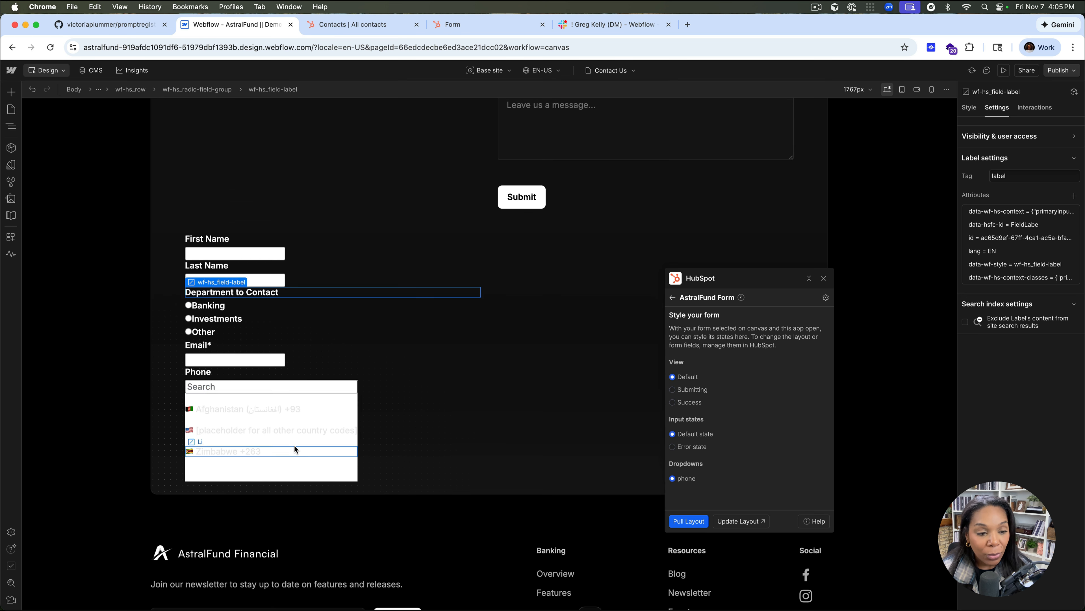
{"action": "left_click", "coordinate": [673, 478]}
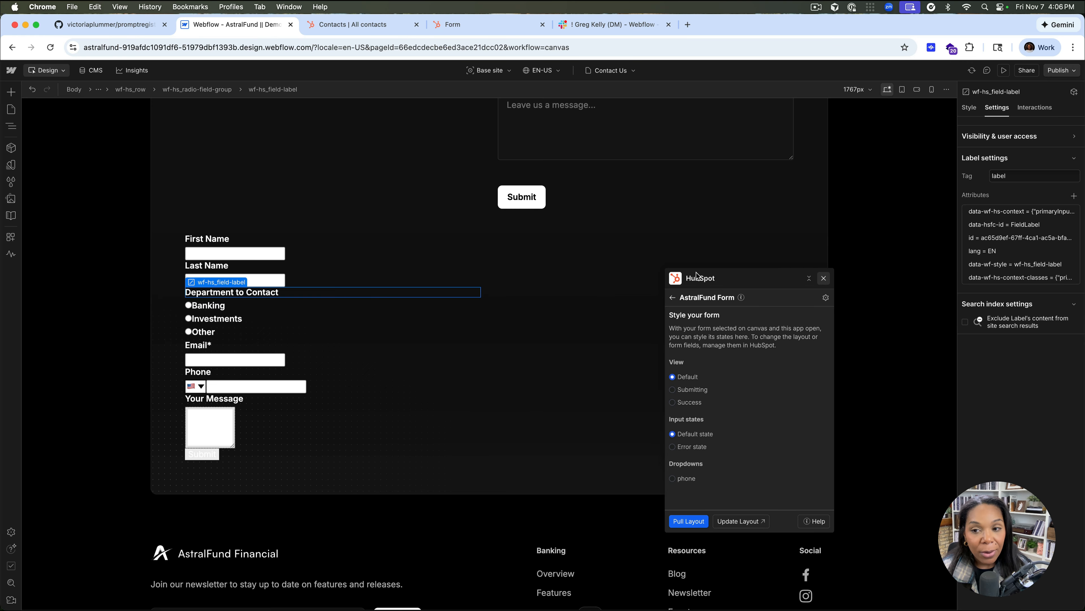
{"action": "left_click", "coordinate": [823, 278]}
Compare the styled Webflow contact form with the unstyled HubSpot form and collapse the whole Navigator tree
{"action": "scroll", "coordinate": [684, 255], "scroll_direction": "up", "scroll_amount": 8}
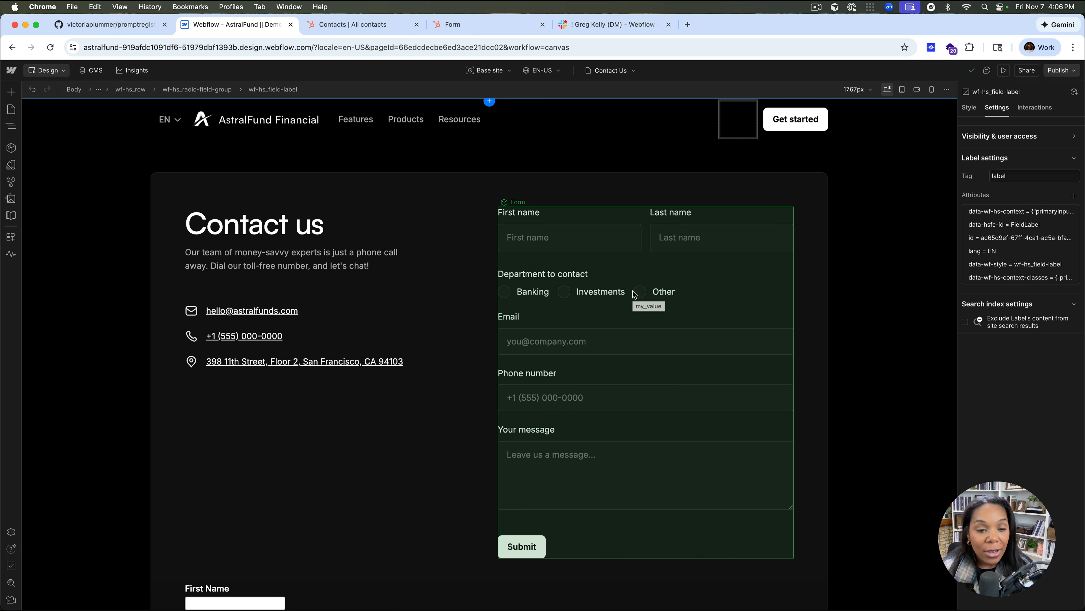
{"action": "scroll", "coordinate": [634, 294], "scroll_direction": "down", "scroll_amount": 6}
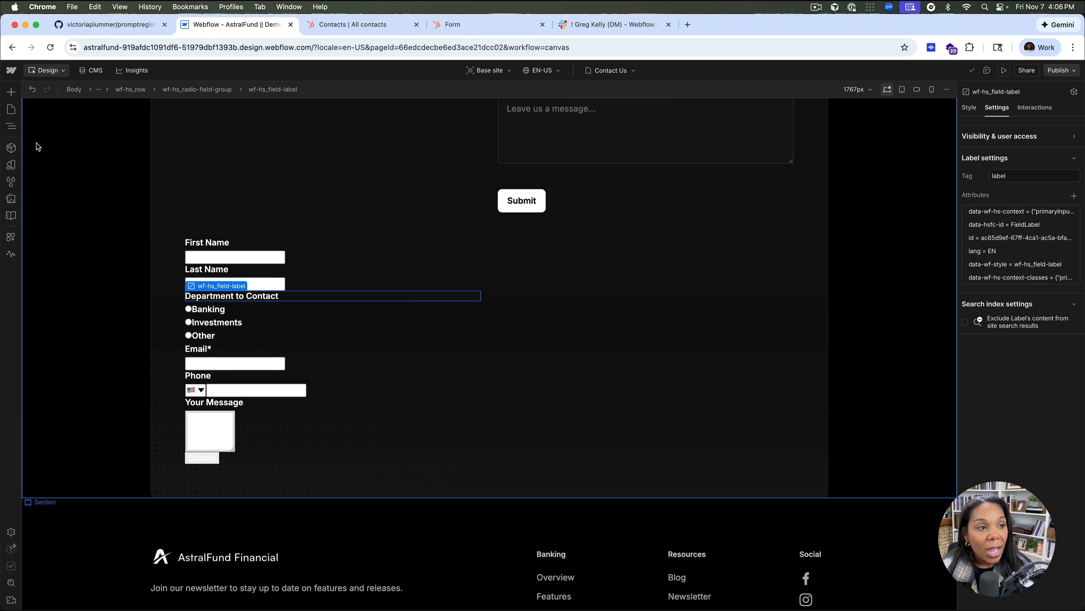
{"action": "left_click", "coordinate": [11, 125]}
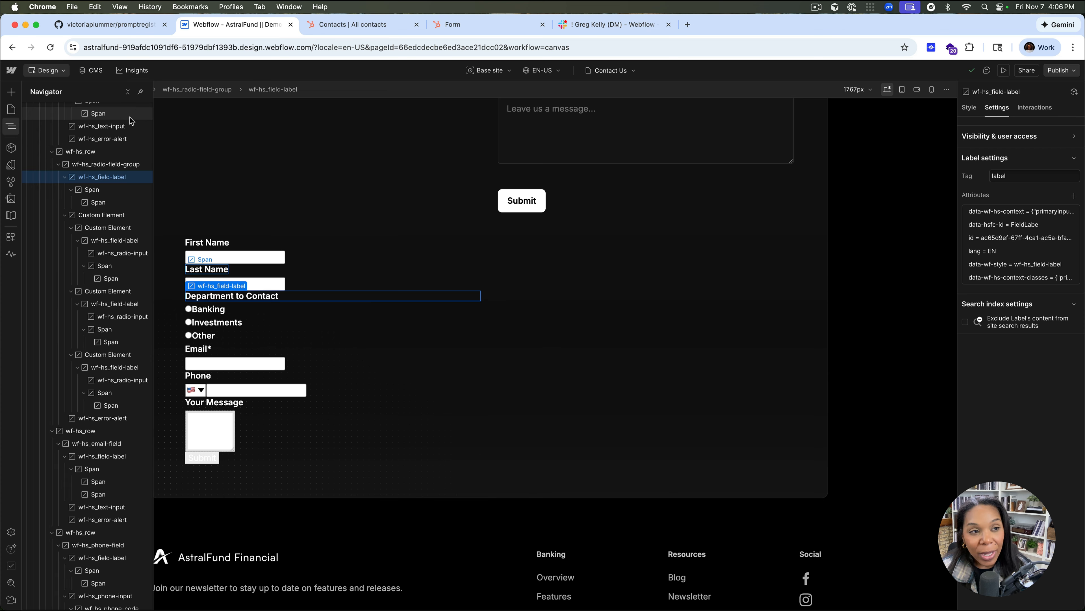
{"action": "left_click", "coordinate": [128, 91]}
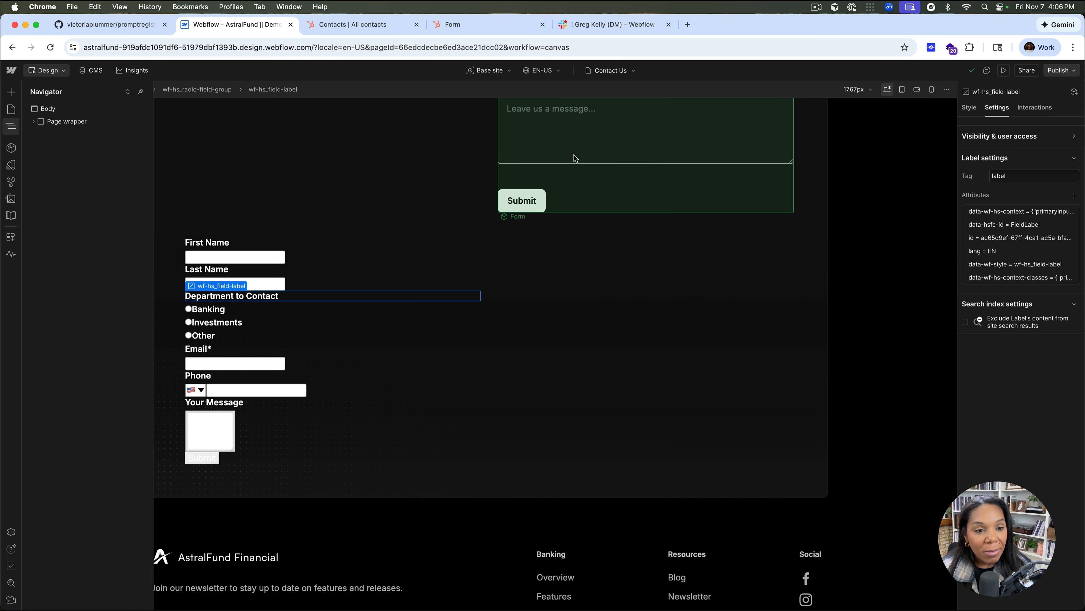
Launch the Webflow MCP Bridge App and move its window clear of the forms
{"action": "left_click", "coordinate": [10, 237]}
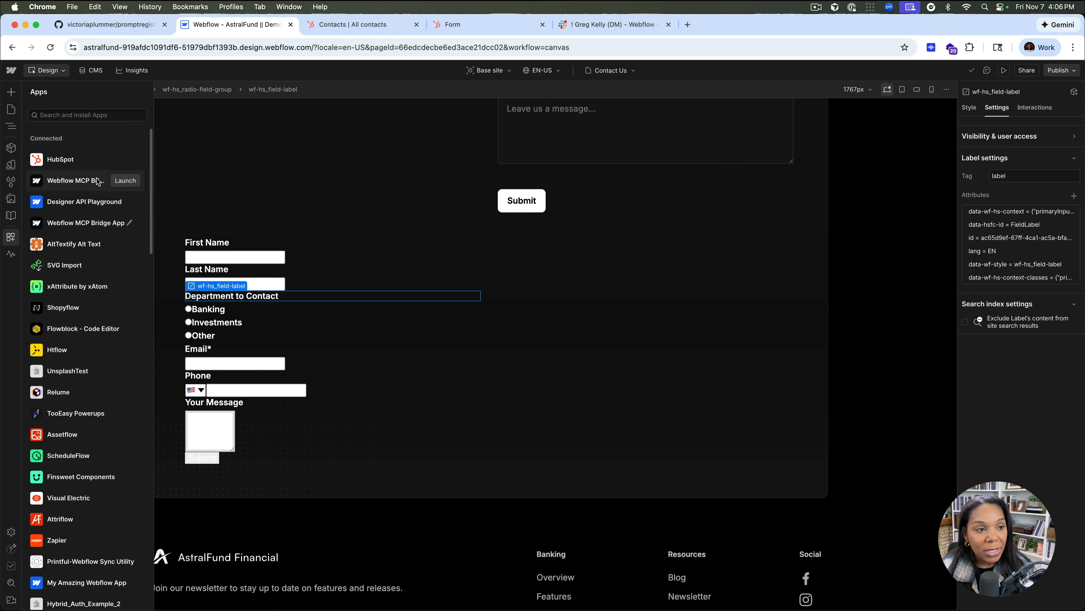
{"action": "left_click", "coordinate": [125, 180]}
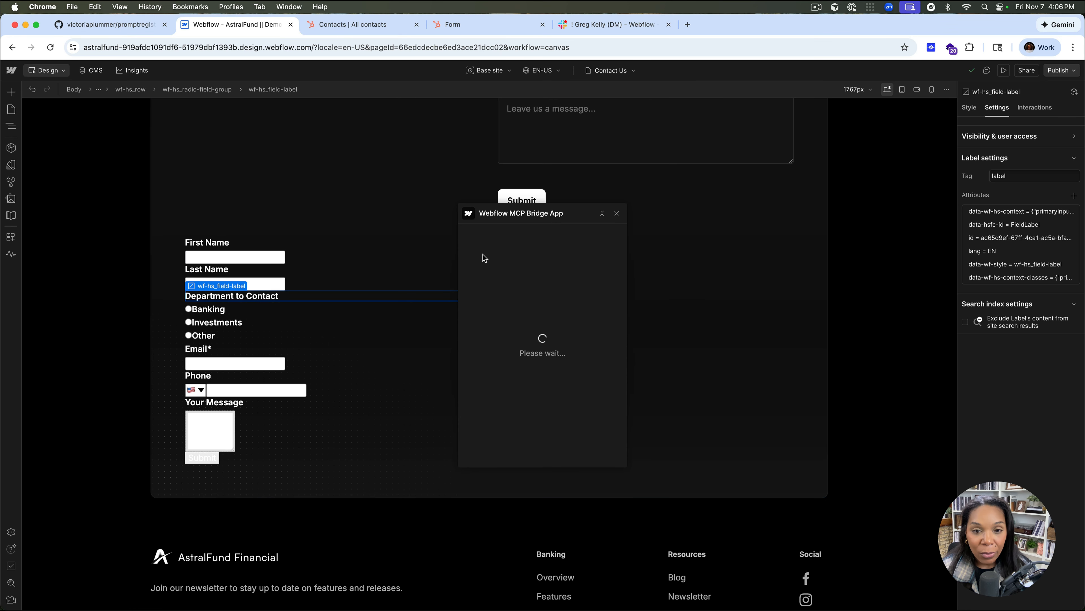
{"action": "left_click_drag", "start_coordinate": [504, 223], "coordinate": [824, 347]}
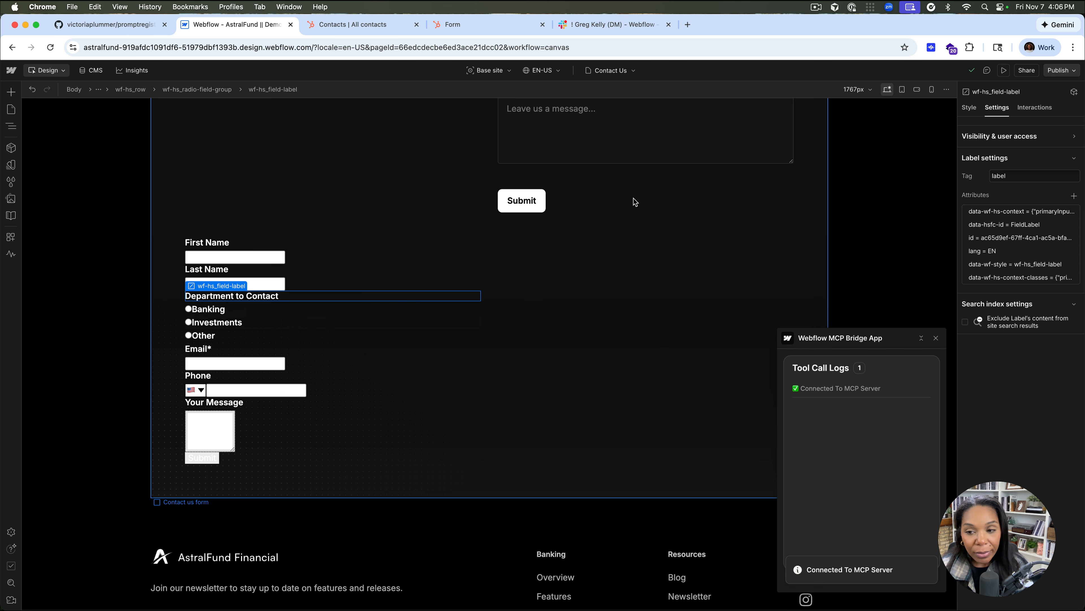
{"action": "scroll", "coordinate": [534, 236], "scroll_direction": "up", "scroll_amount": 2}
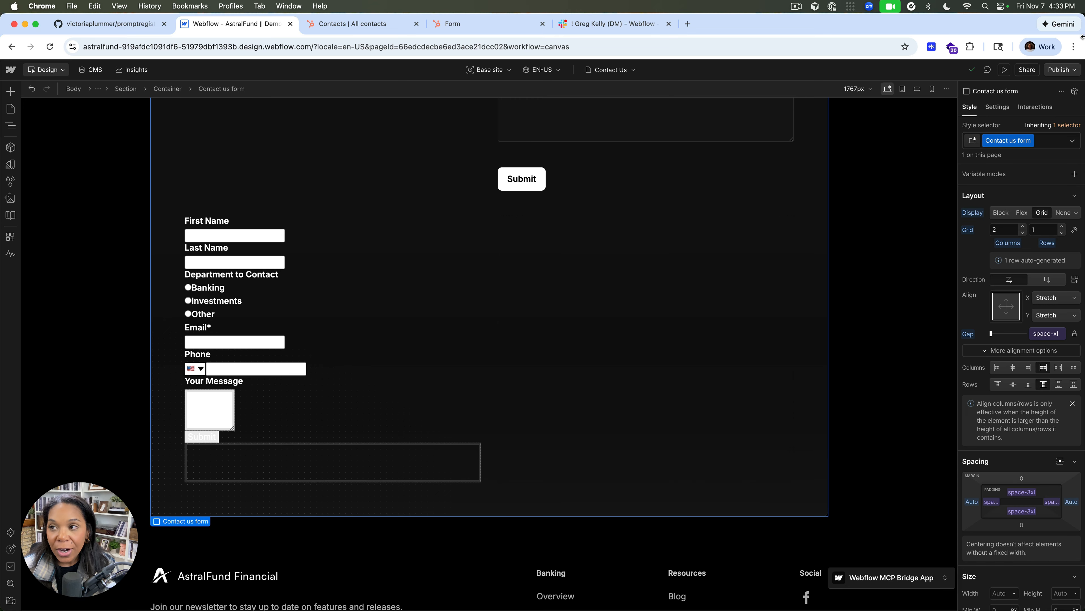
Narrow the browser window so the Cursor agent prompt shows alongside, and select the Form component on the canvas
{"action": "left_click_drag", "start_coordinate": [1071, 37], "coordinate": [745, 64]}
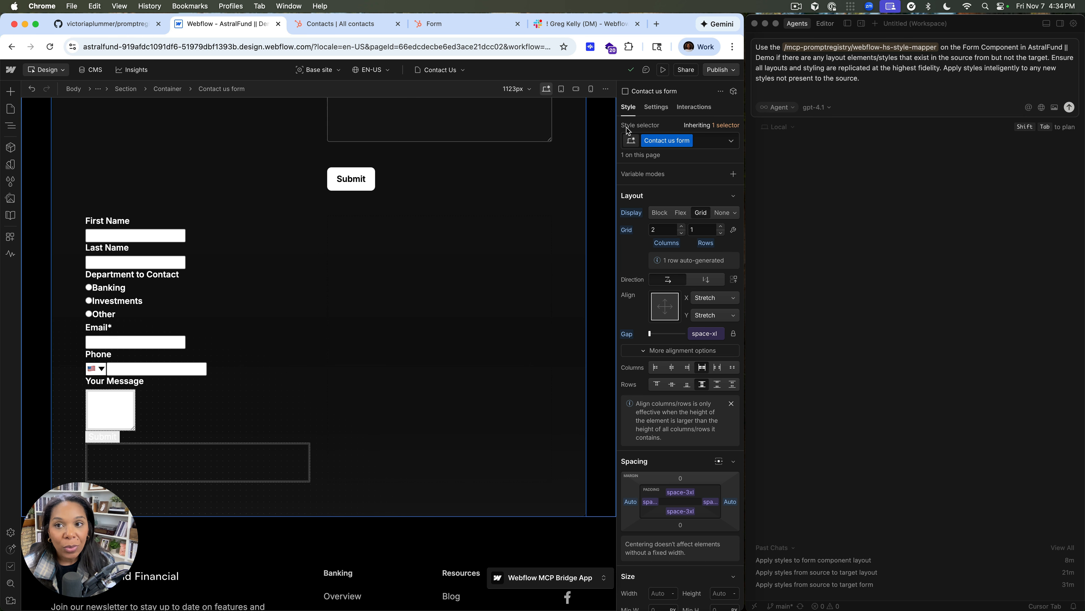
{"action": "scroll", "coordinate": [465, 202], "scroll_direction": "up", "scroll_amount": 6}
{"action": "scroll", "coordinate": [465, 203], "scroll_direction": "up", "scroll_amount": 2}
{"action": "scroll", "coordinate": [464, 206], "scroll_direction": "down", "scroll_amount": 7}
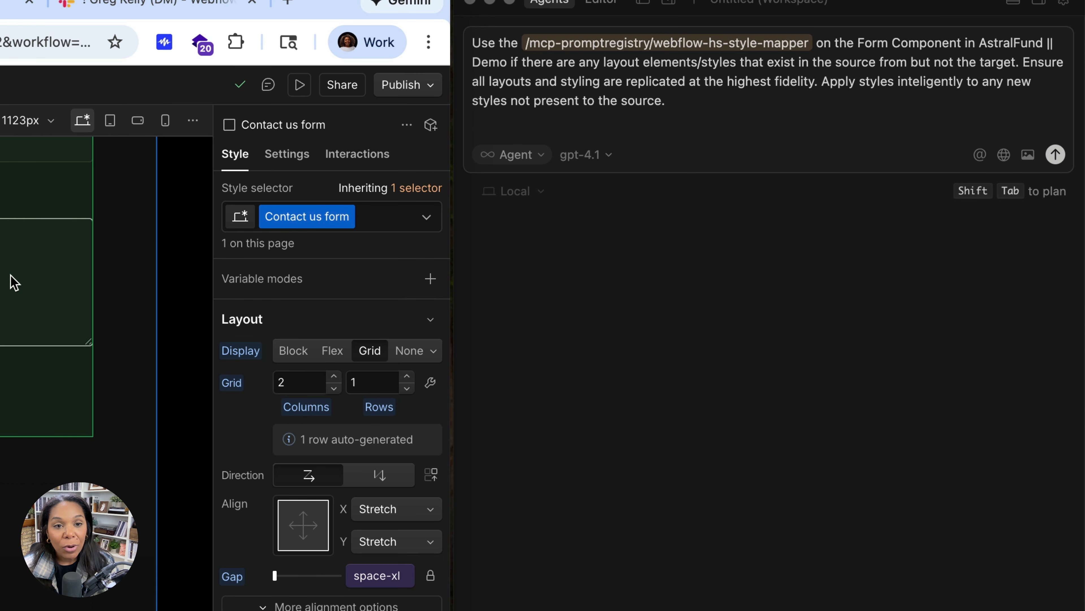
{"action": "left_click", "coordinate": [507, 175]}
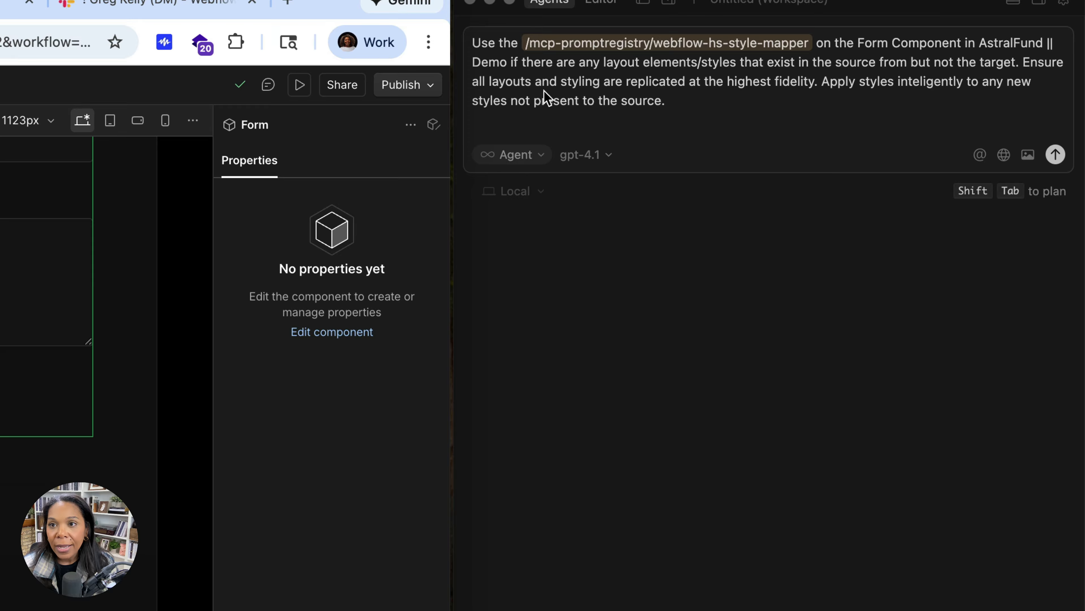
Remove the prompt's clause about layout elements missing from the target so it reads "Demo. Ensure all layouts"
{"action": "left_click", "coordinate": [507, 63]}
{"action": "left_click_drag", "start_coordinate": [508, 64], "coordinate": [1029, 60]}
{"action": "key", "text": "BackSpace"}
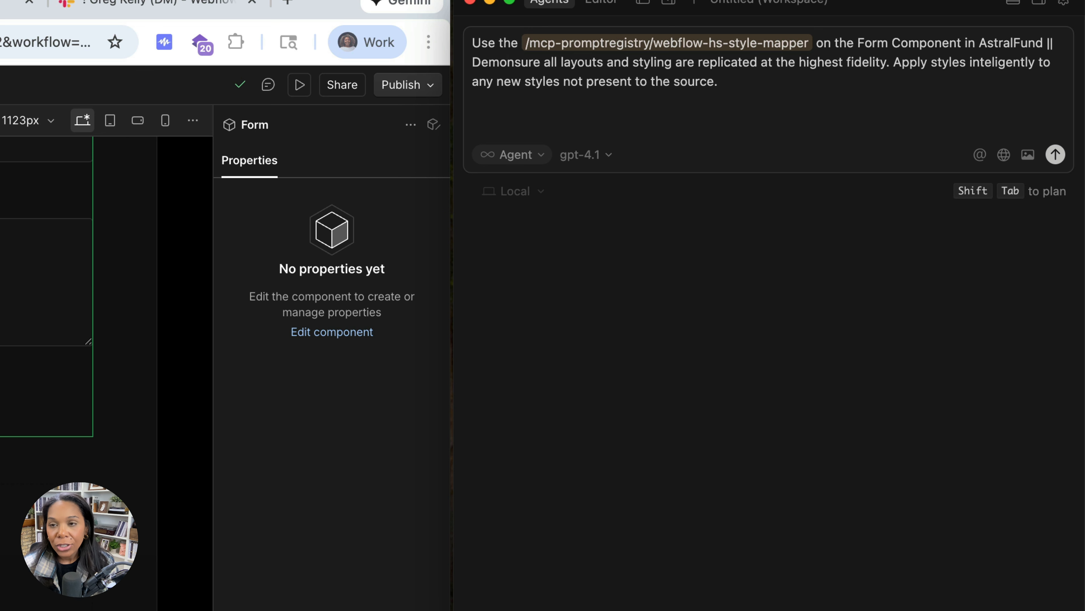
{"action": "type", "text": ". W"}
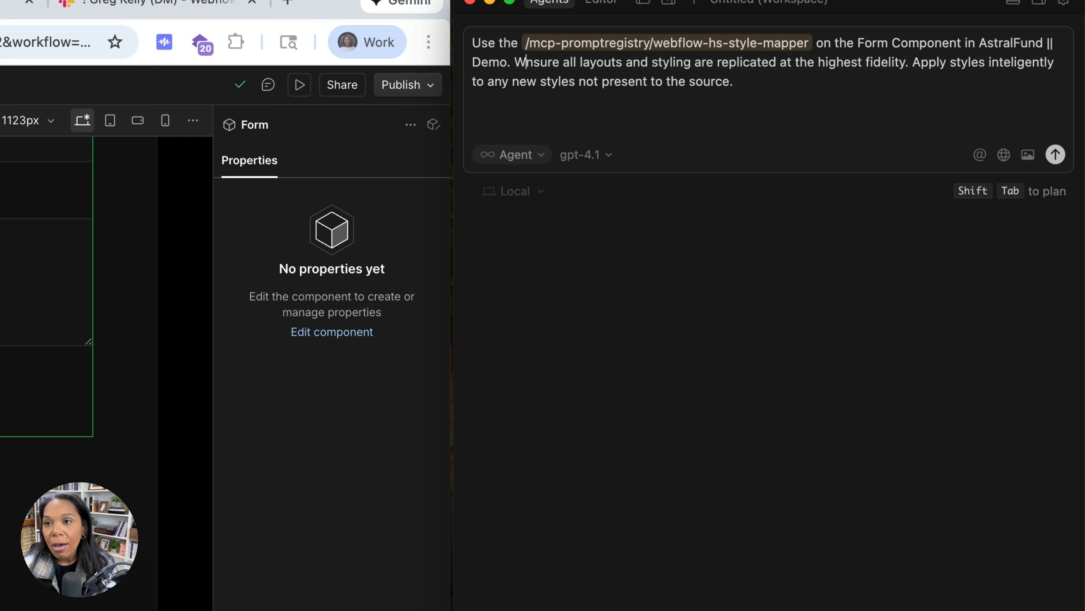
{"action": "key", "text": "BackSpace"}
{"action": "type", "text": "E"}
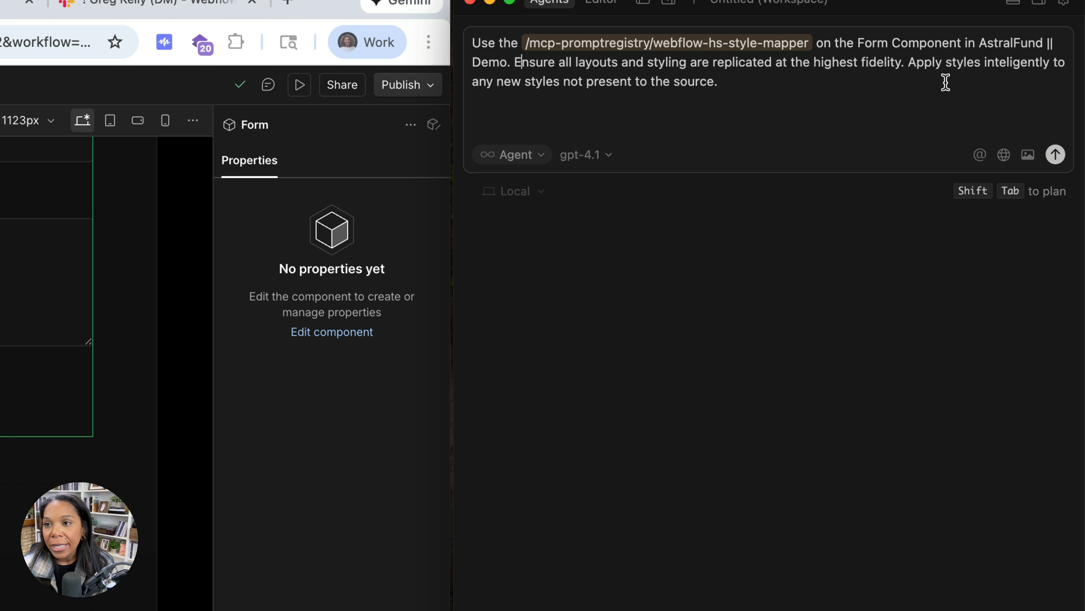
Append "Use sites list to get the id and the component is selected" to the prompt, run it and check the HubSpot form's styling
{"action": "left_click", "coordinate": [850, 78]}
{"action": "type", "text": "Ue"}
{"action": "key", "text": "BackSpace"}
{"action": "type", "text": "se sites list to get the id and the component"}
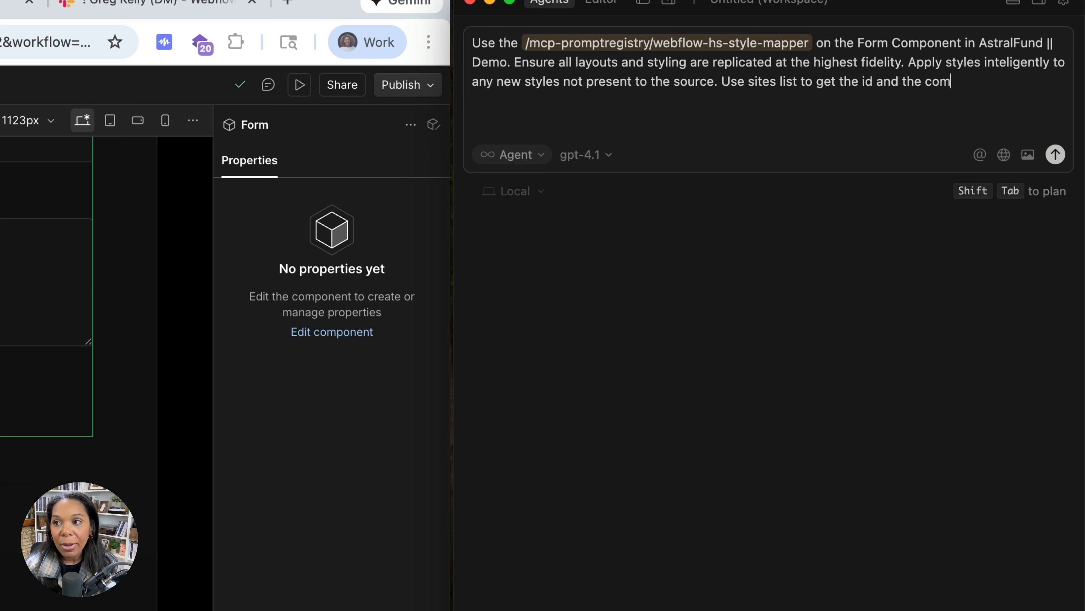
{"action": "type", "text": " is selected"}
{"action": "key", "text": "Return"}
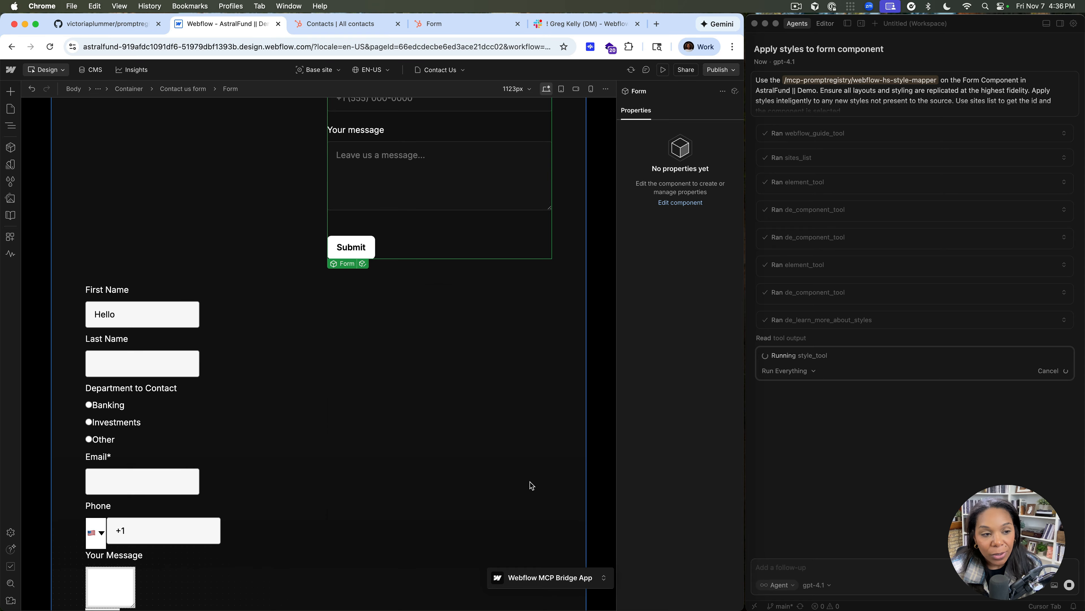
{"action": "scroll", "coordinate": [204, 406], "scroll_direction": "down", "scroll_amount": 5}
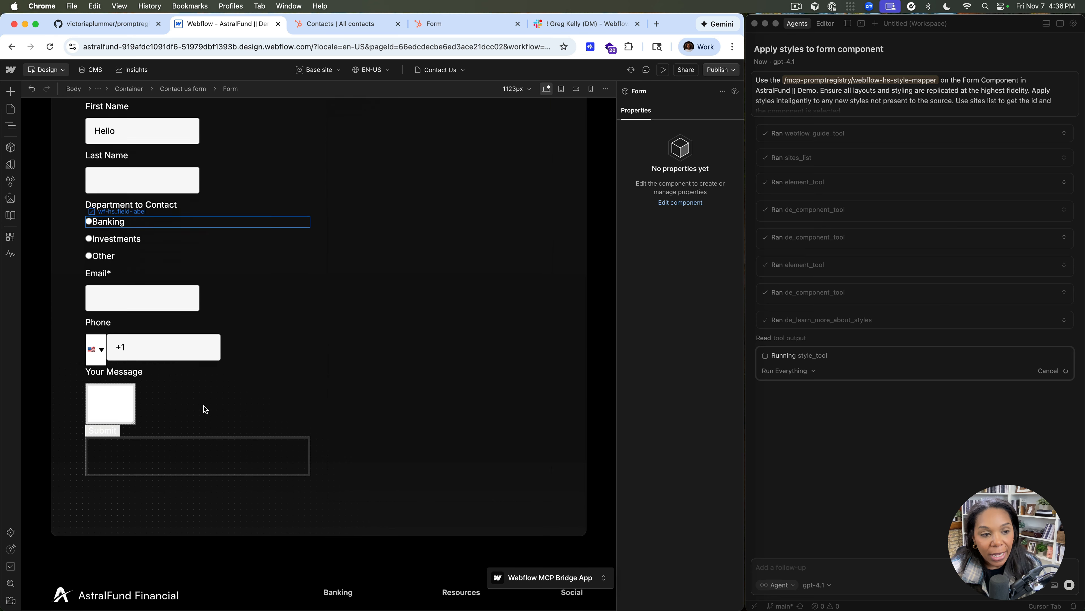
{"action": "scroll", "coordinate": [186, 295], "scroll_direction": "up", "scroll_amount": 1}
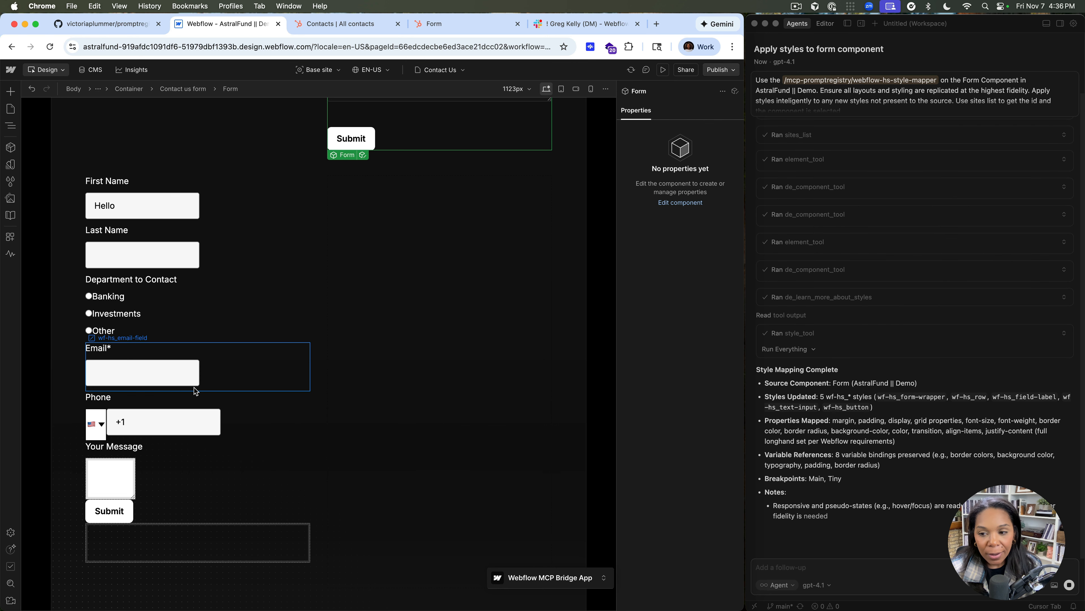
Ask the agent: "Please update all styles - at the necessary breakpoints and pseudo states. Please be comprehensive"
{"action": "left_click", "coordinate": [851, 567]}
{"action": "type", "text": "Please update"}
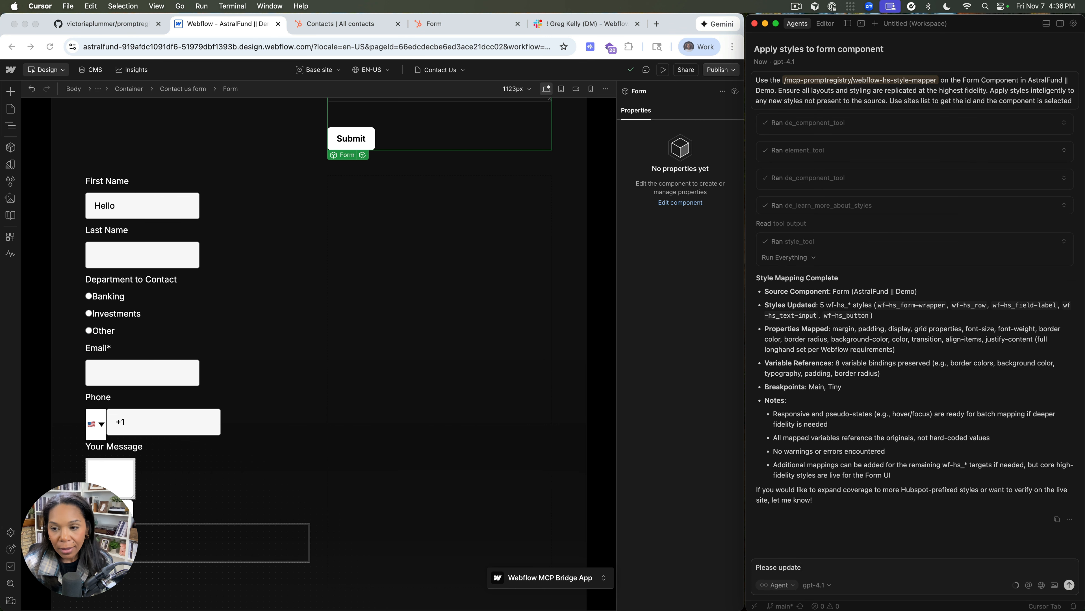
{"action": "type", "text": " all styles -"}
{"action": "type", "text": "ecessary breakp"}
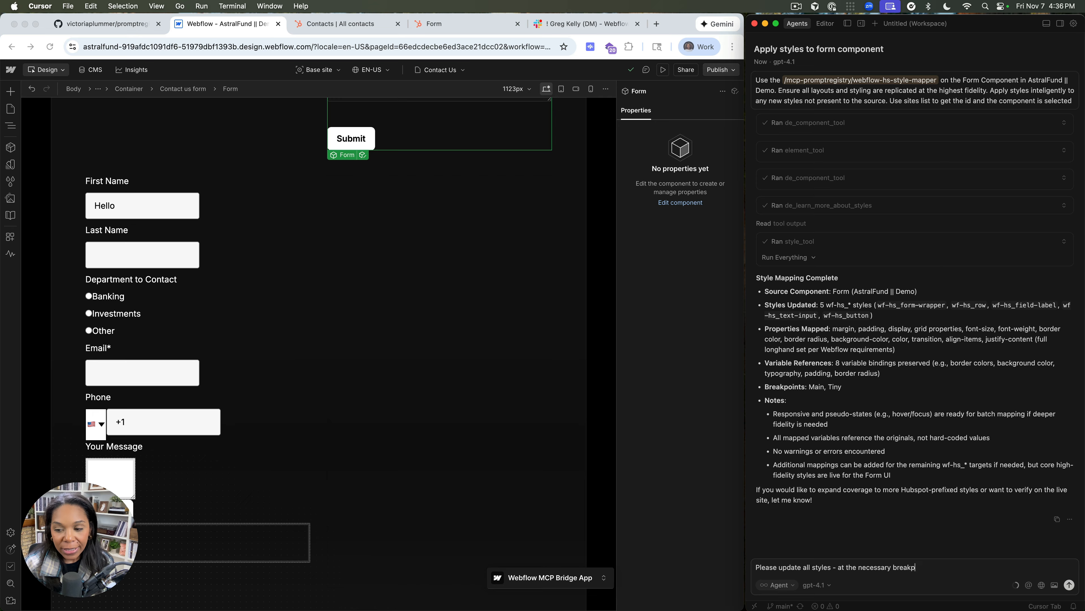
{"action": "type", "text": "oints and pseudo"}
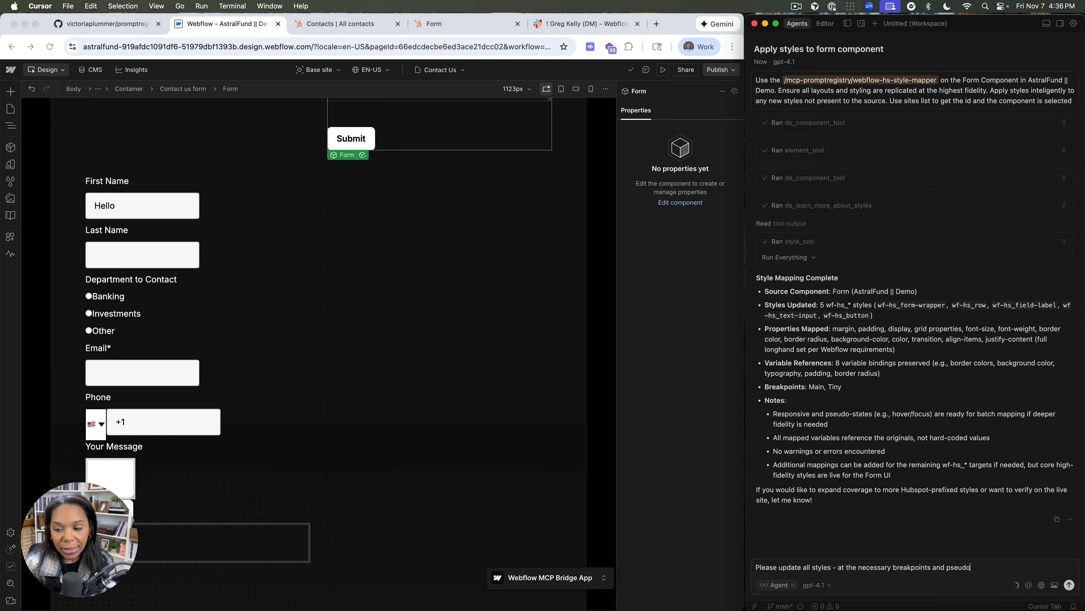
{"action": "type", "text": " states. Please be comprehensive"}
{"action": "key", "text": "Return"}
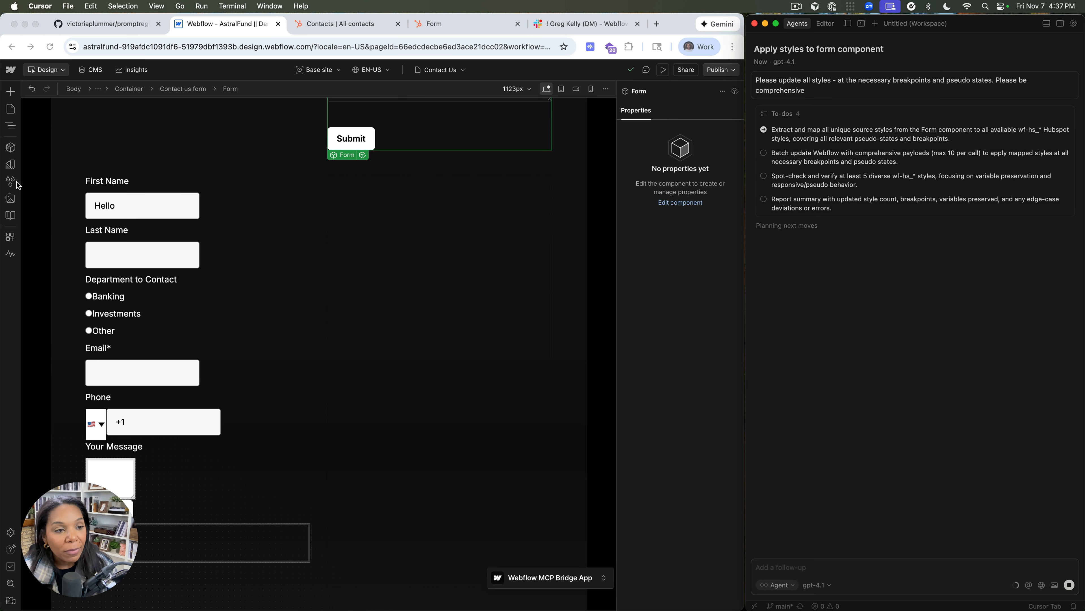
Set the General variable mode of the wf-hs_renderer element to Dark Mode and check the HubSpot form on the canvas
{"action": "left_click", "coordinate": [10, 126]}
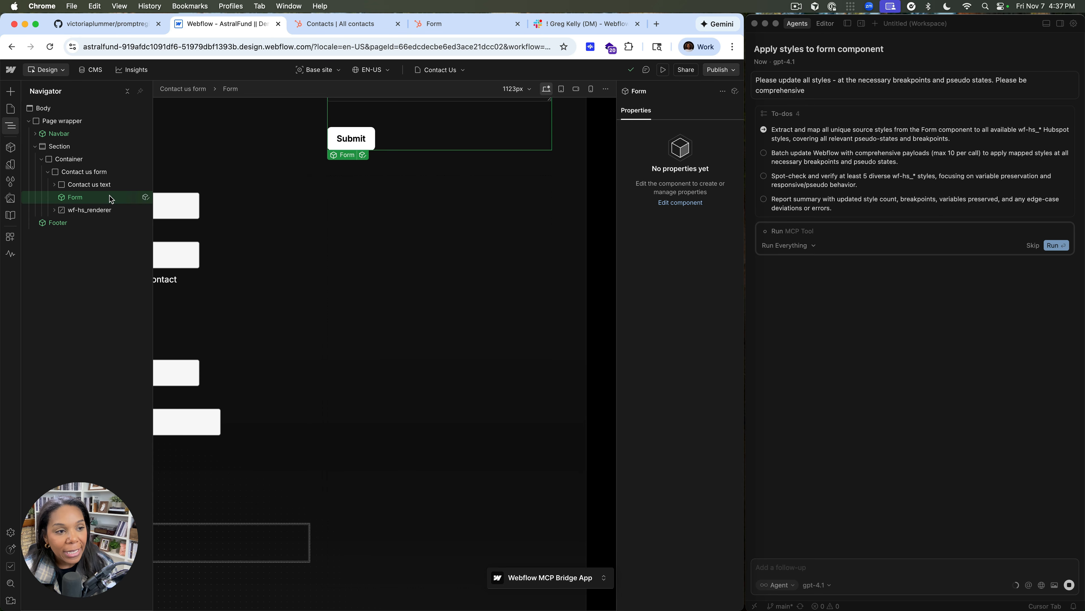
{"action": "left_click", "coordinate": [97, 210]}
{"action": "left_click", "coordinate": [730, 175]}
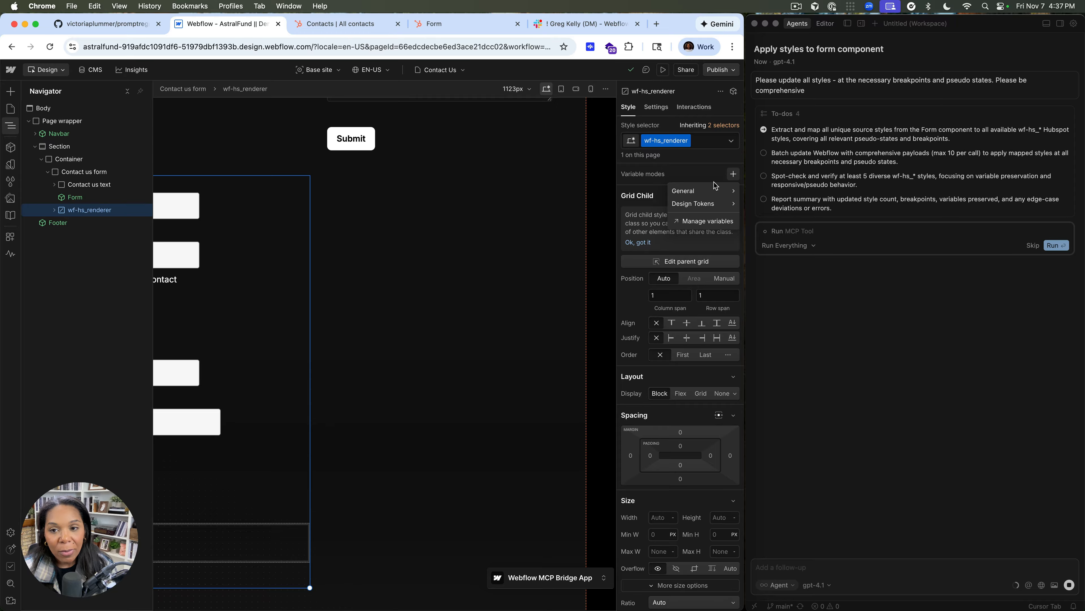
{"action": "left_click", "coordinate": [637, 209]}
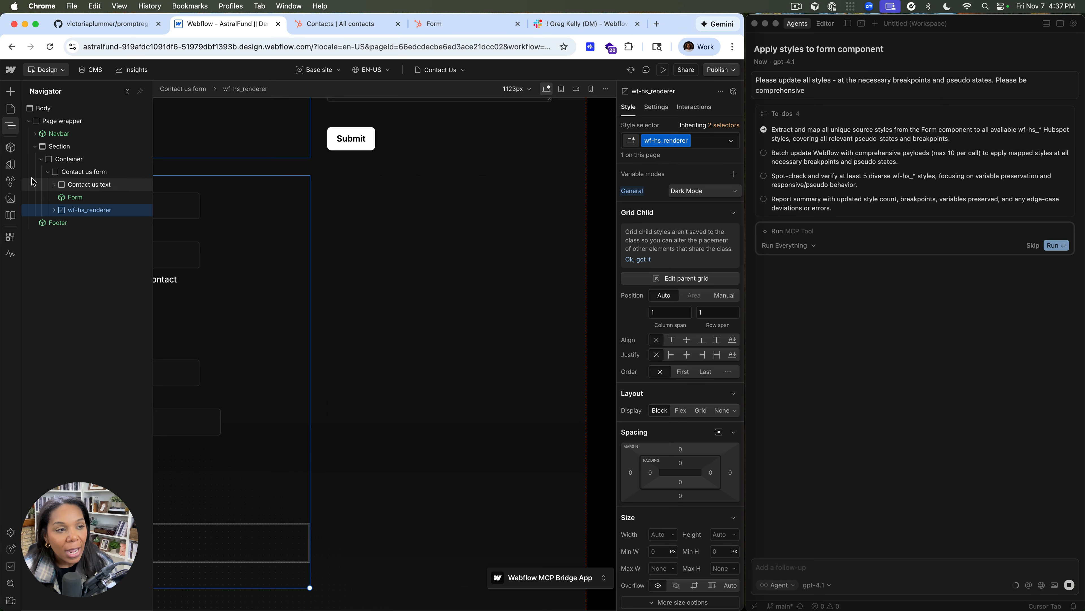
{"action": "left_click", "coordinate": [10, 126]}
{"action": "scroll", "coordinate": [274, 176], "scroll_direction": "up", "scroll_amount": 10}
{"action": "scroll", "coordinate": [274, 176], "scroll_direction": "down", "scroll_amount": 10}
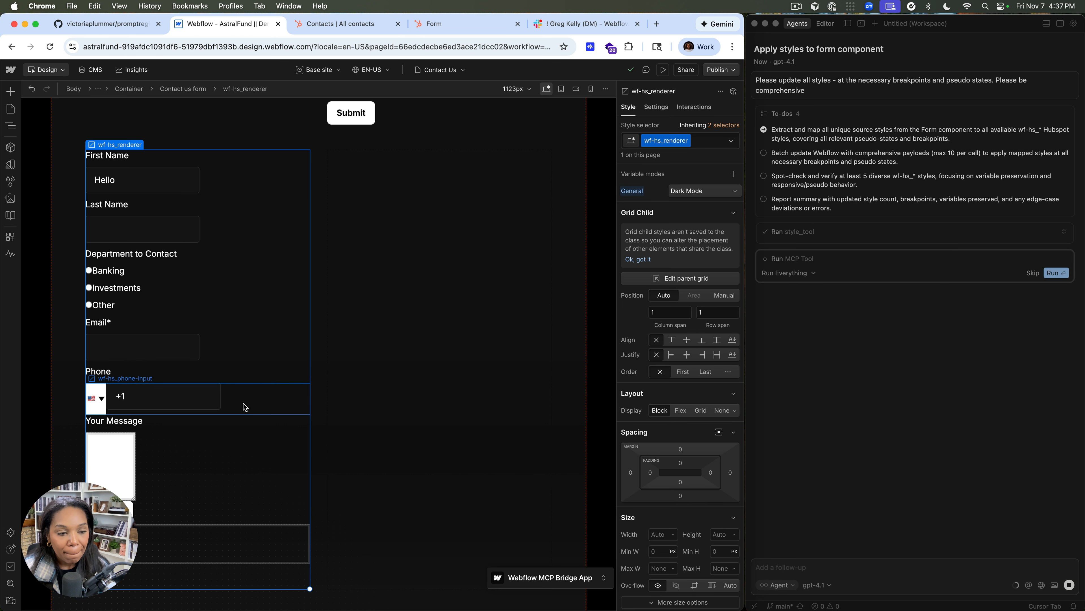
{"action": "scroll", "coordinate": [218, 380], "scroll_direction": "down", "scroll_amount": 2}
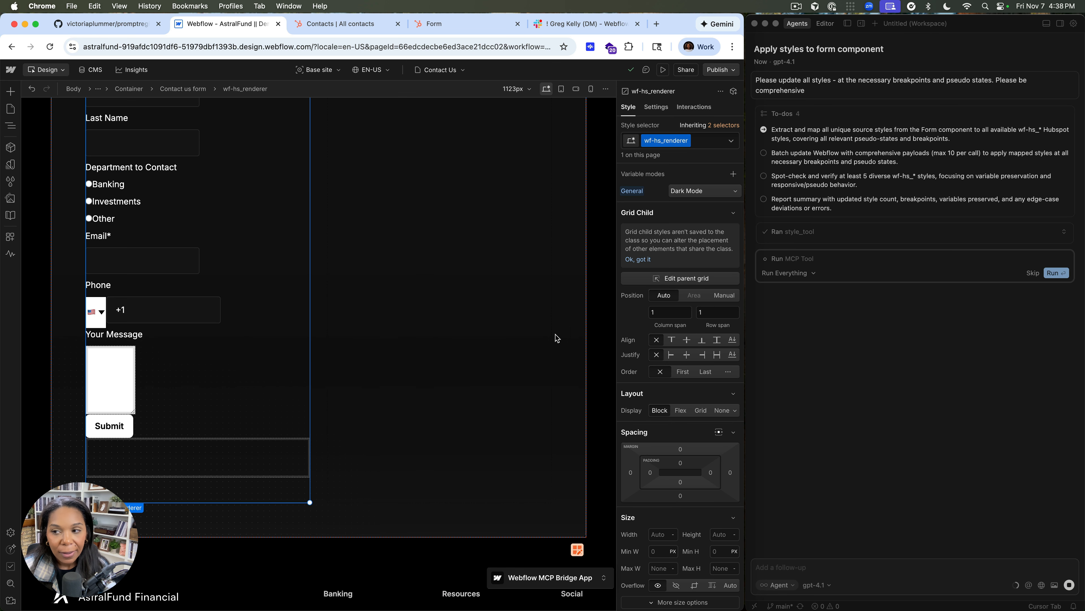
Approve the agent's pending MCP tool call and inspect the response of the style_tool call
{"action": "left_click", "coordinate": [1056, 272]}
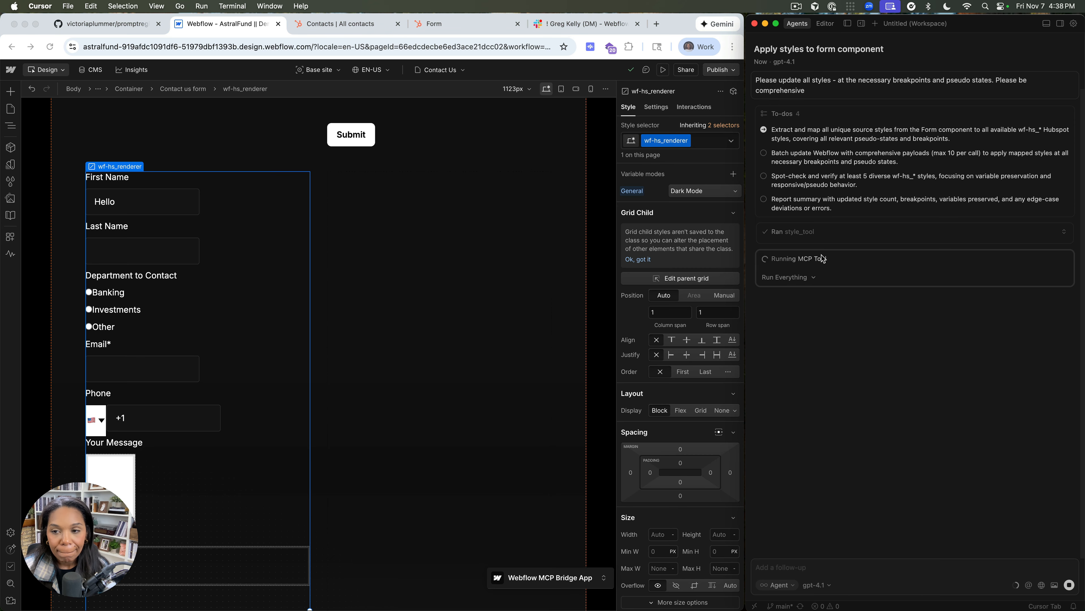
{"action": "left_click", "coordinate": [1062, 233]}
{"action": "left_click", "coordinate": [1062, 235]}
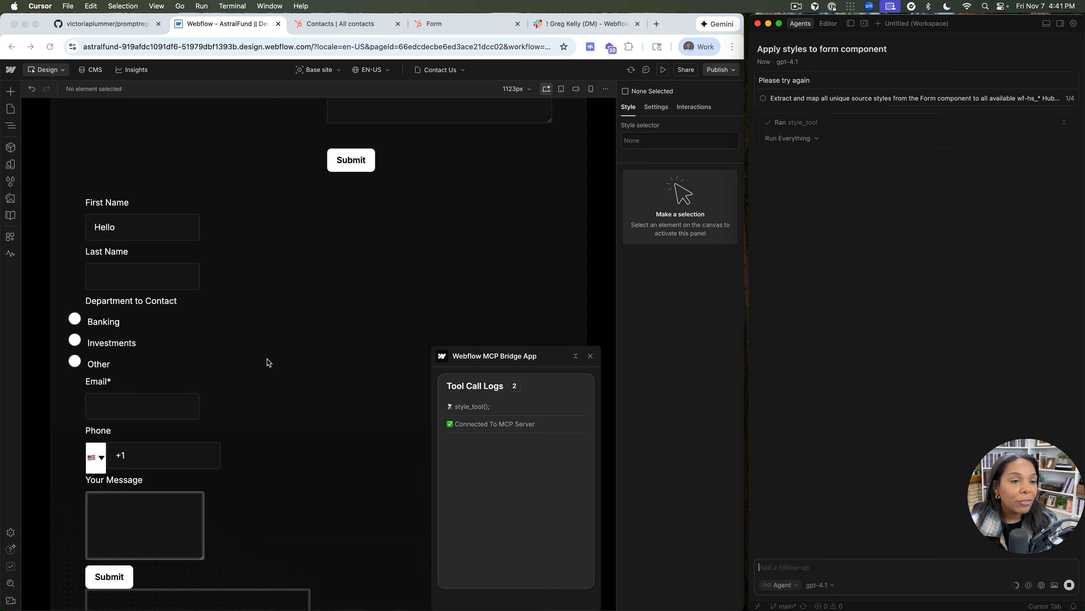
{"action": "left_click", "coordinate": [1064, 124]}
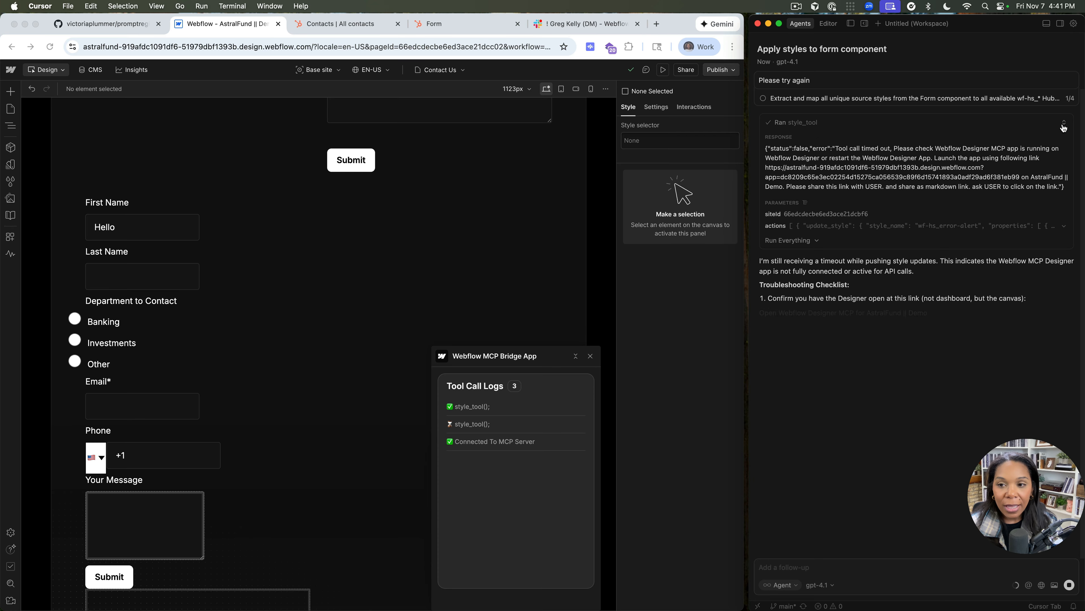
{"action": "left_click", "coordinate": [1063, 124]}
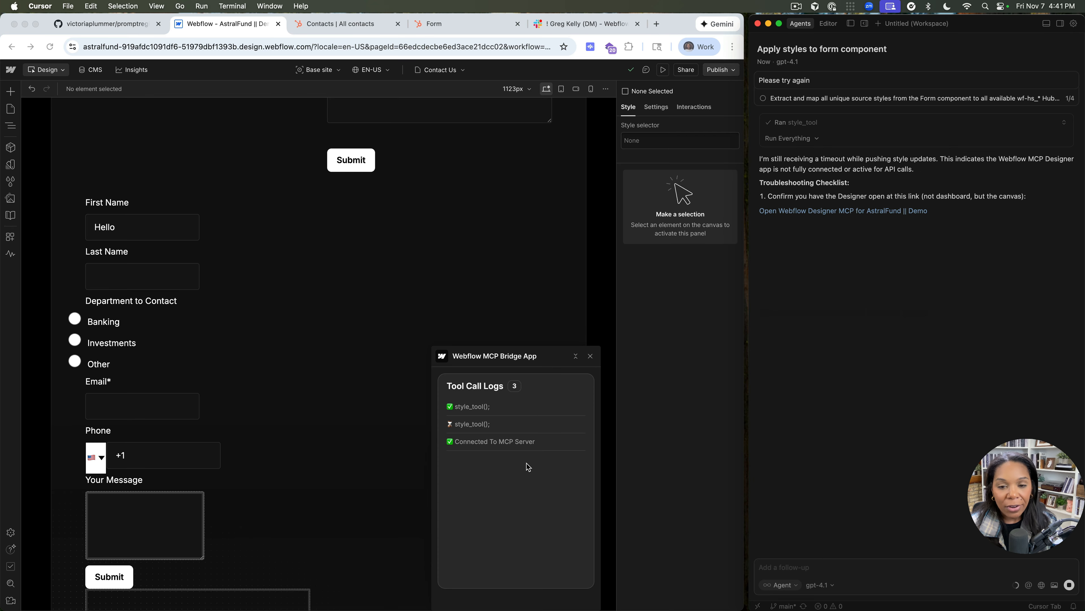
Close the Webflow MCP Bridge App and switch the Contact Us page to preview mode
{"action": "left_click", "coordinate": [591, 357]}
{"action": "scroll", "coordinate": [554, 330], "scroll_direction": "up", "scroll_amount": 8}
{"action": "scroll", "coordinate": [555, 330], "scroll_direction": "down", "scroll_amount": 5}
{"action": "key", "text": "shift+p"}
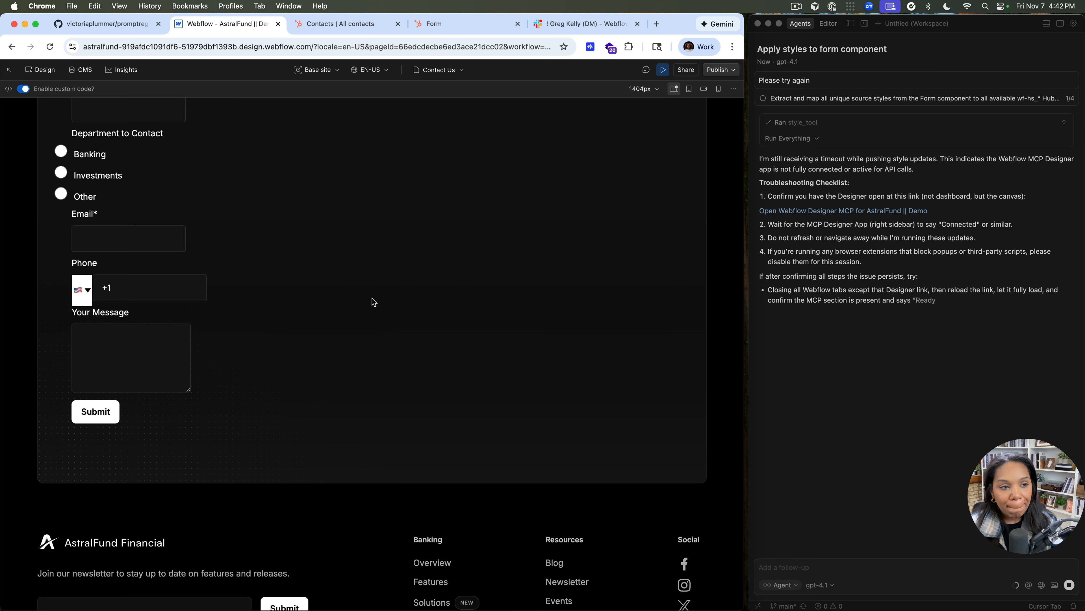
Examine the HubSpot form's fields and layout in the preview against the original Contact us form above it
{"action": "double_click", "coordinate": [129, 339]}
{"action": "left_click", "coordinate": [246, 331]}
{"action": "left_click", "coordinate": [120, 332]}
{"action": "left_click", "coordinate": [110, 313]}
{"action": "left_click", "coordinate": [218, 328]}
{"action": "left_click", "coordinate": [153, 337]}
{"action": "left_click", "coordinate": [278, 319]}
{"action": "scroll", "coordinate": [128, 388], "scroll_direction": "up", "scroll_amount": 6}
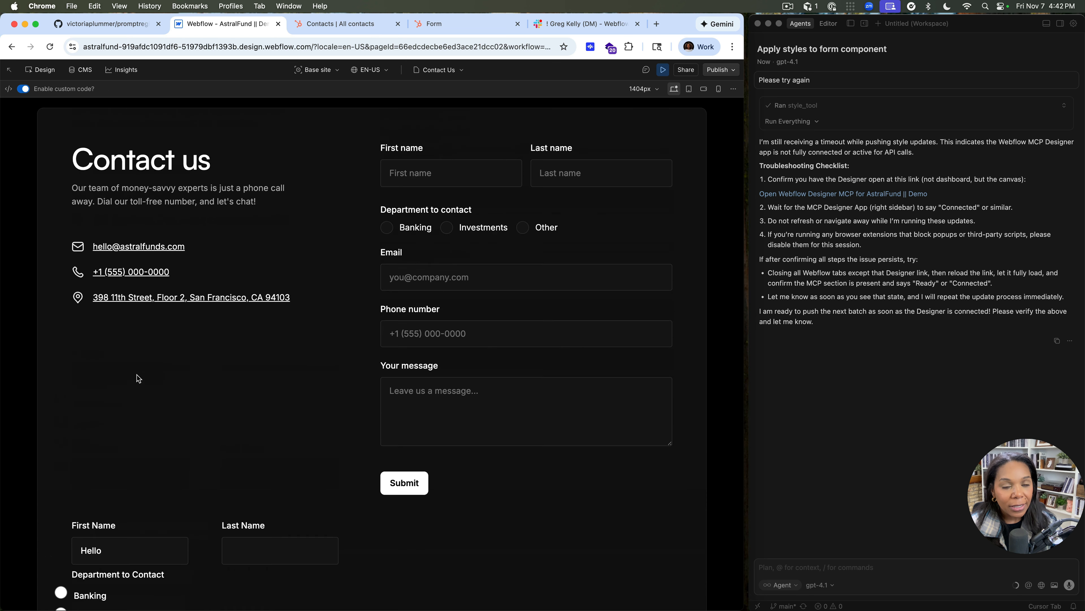
{"action": "scroll", "coordinate": [306, 358], "scroll_direction": "down", "scroll_amount": 8}
{"action": "scroll", "coordinate": [305, 358], "scroll_direction": "down", "scroll_amount": 3}
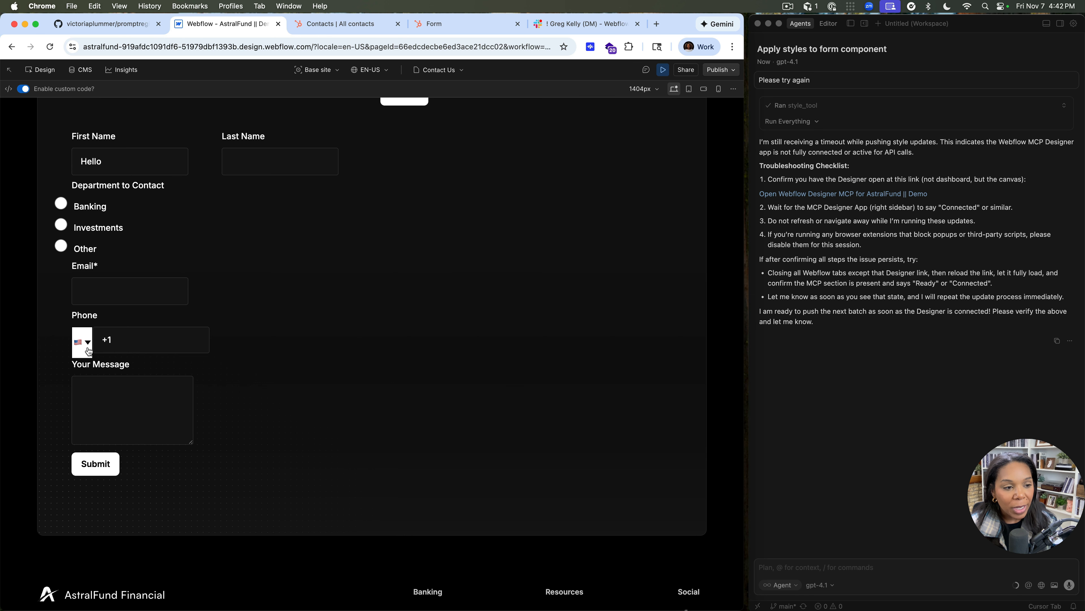
{"action": "scroll", "coordinate": [249, 253], "scroll_direction": "up", "scroll_amount": 7}
{"action": "scroll", "coordinate": [249, 252], "scroll_direction": "down", "scroll_amount": 5}
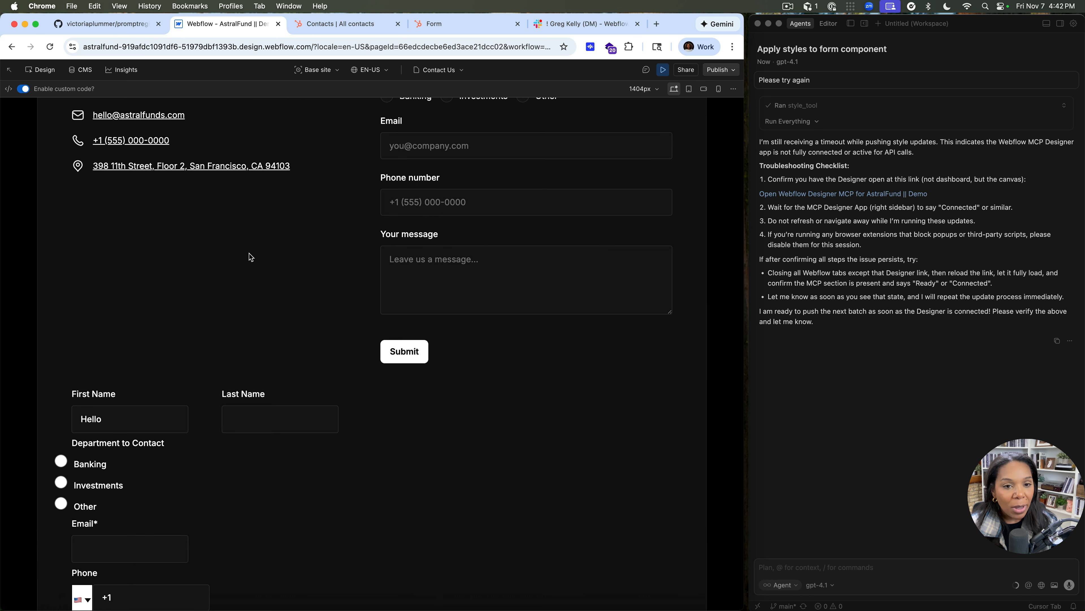
Leave preview mode and relaunch the Webflow MCP Bridge App
{"action": "left_click", "coordinate": [646, 70]}
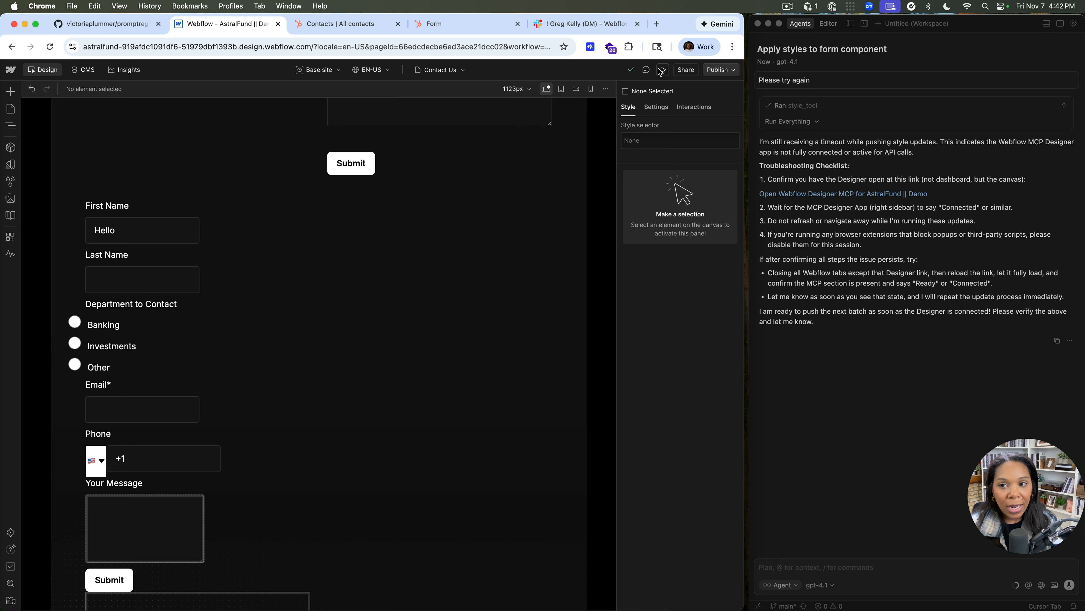
{"action": "left_click", "coordinate": [10, 236]}
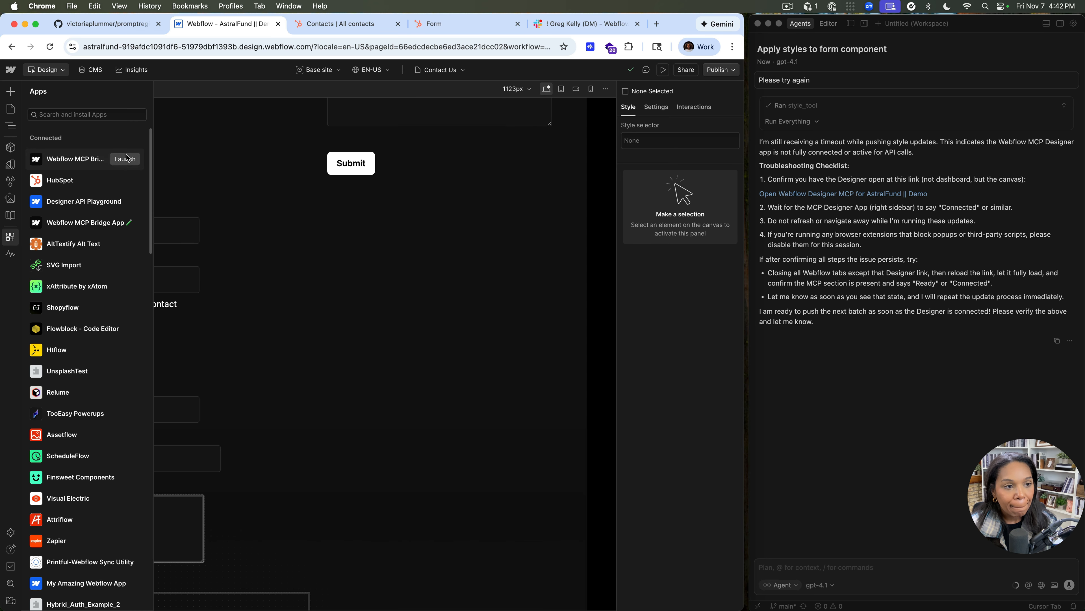
{"action": "left_click", "coordinate": [125, 159]}
{"action": "left_click", "coordinate": [336, 296]}
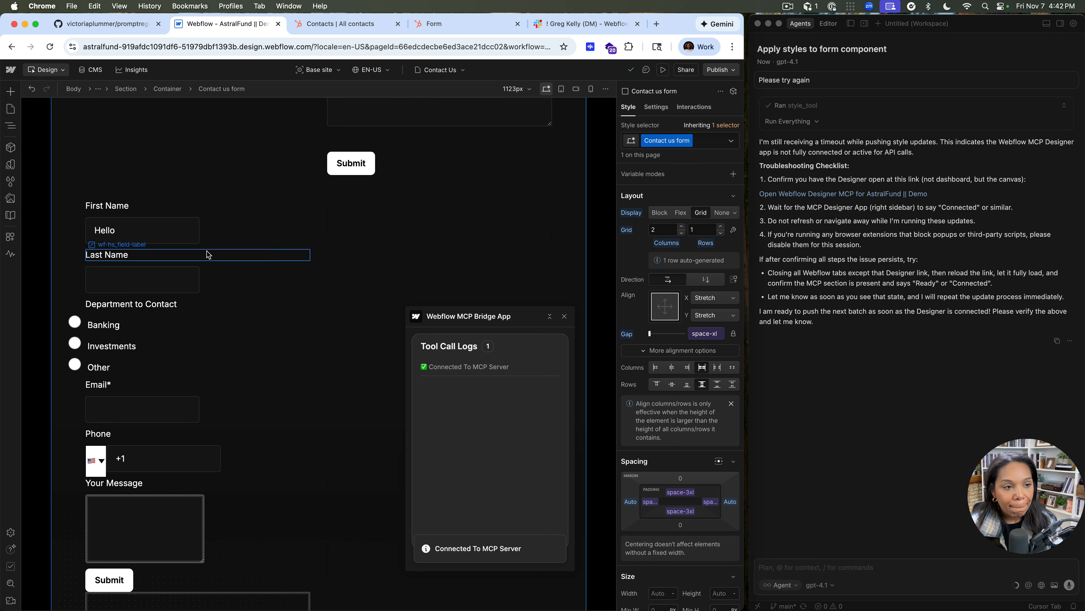
Select wf-hs_form-wrapper and ask the agent: "Can you make the inputs the width of the form wrapper if only one input is on a single line"
{"action": "left_click", "coordinate": [150, 205]}
{"action": "key", "text": "z"}
{"action": "left_click", "coordinate": [108, 223]}
{"action": "left_click", "coordinate": [823, 569]}
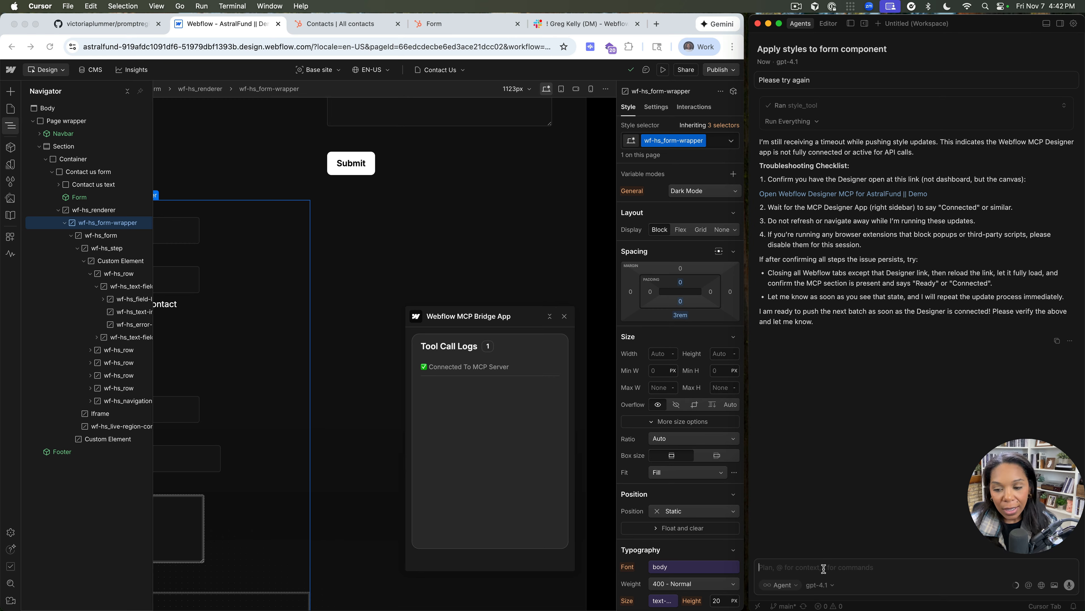
{"action": "type", "text": "Can yo"}
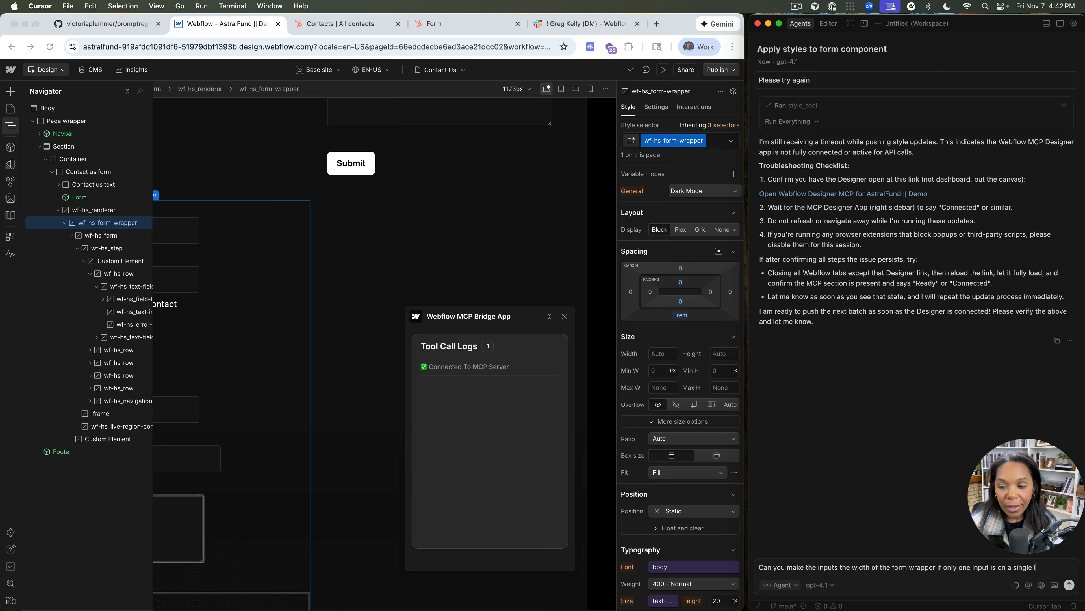
{"action": "type", "text": "ine"}
{"action": "key", "text": "Return"}
Set the display of the wf-hs_row that holds the Department to Contact options to Block
{"action": "left_click", "coordinate": [8, 125]}
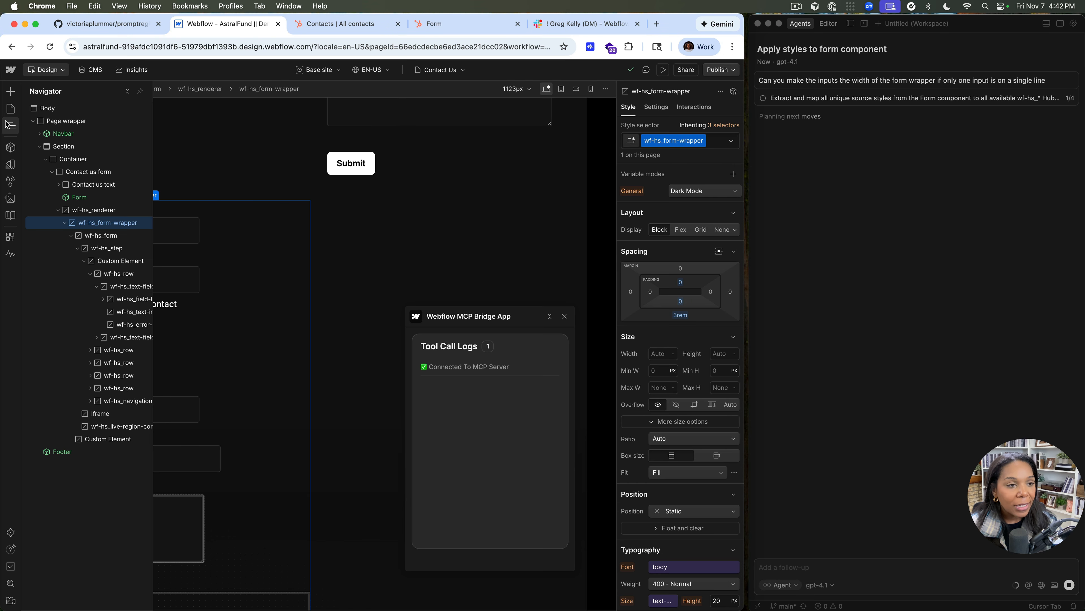
{"action": "left_click", "coordinate": [10, 125]}
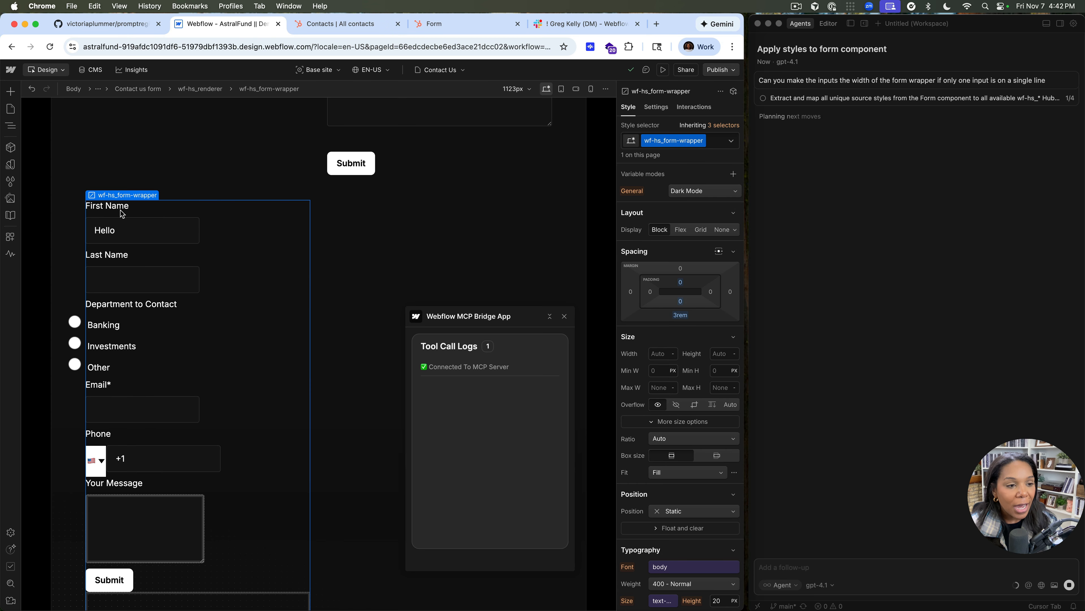
{"action": "left_click", "coordinate": [16, 130]}
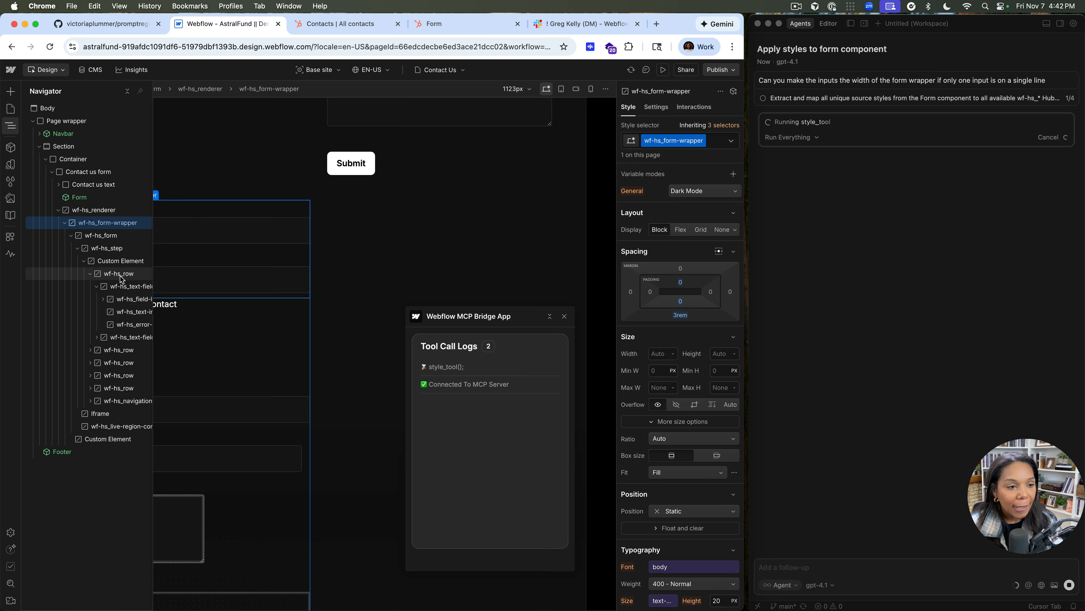
{"action": "left_click", "coordinate": [123, 286]}
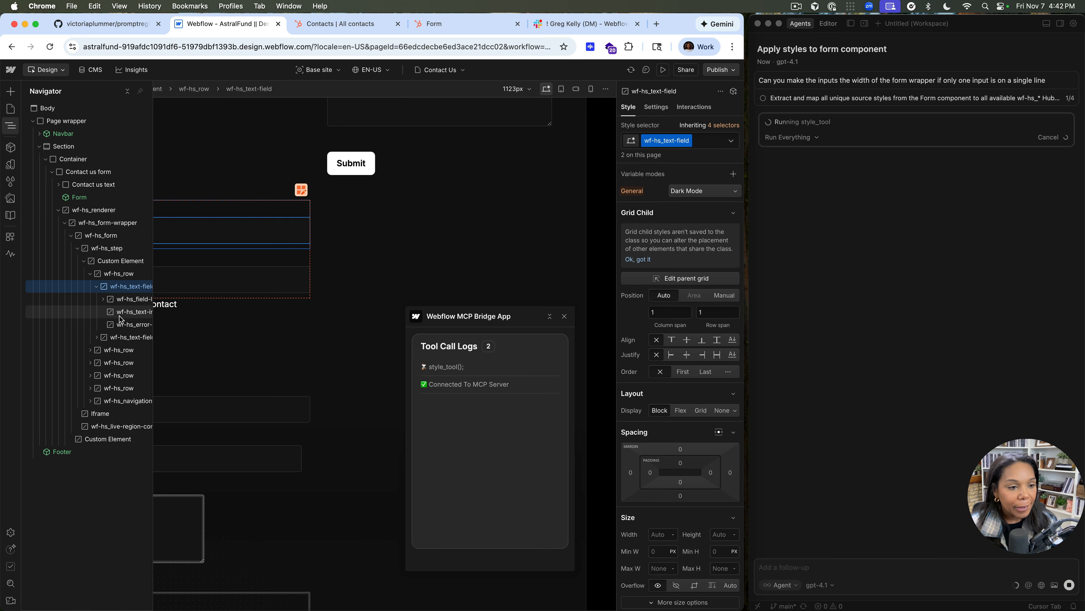
{"action": "left_click", "coordinate": [119, 351]}
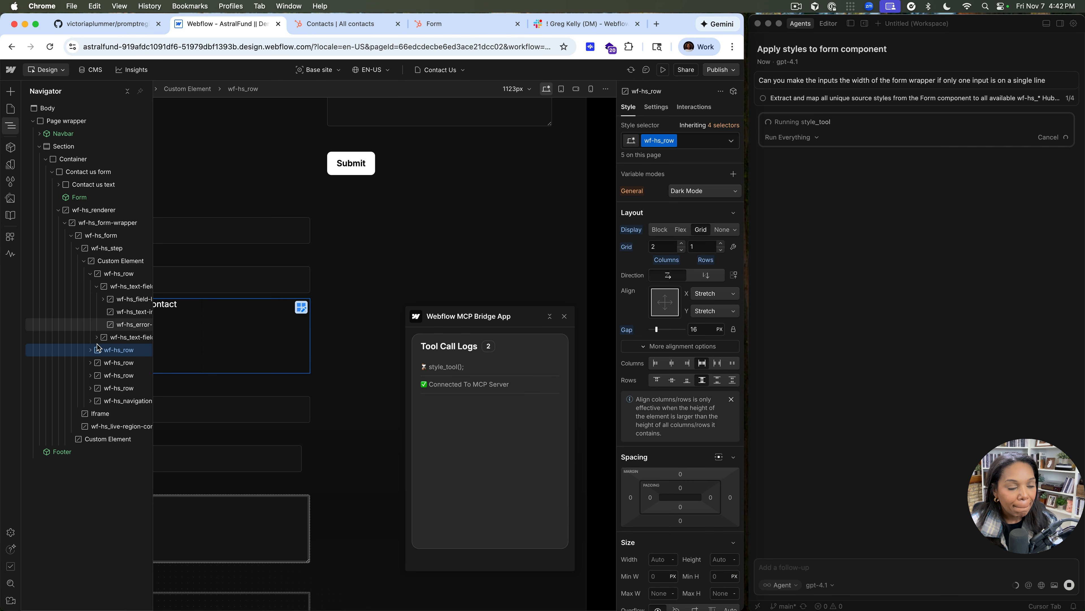
{"action": "left_click", "coordinate": [90, 349]}
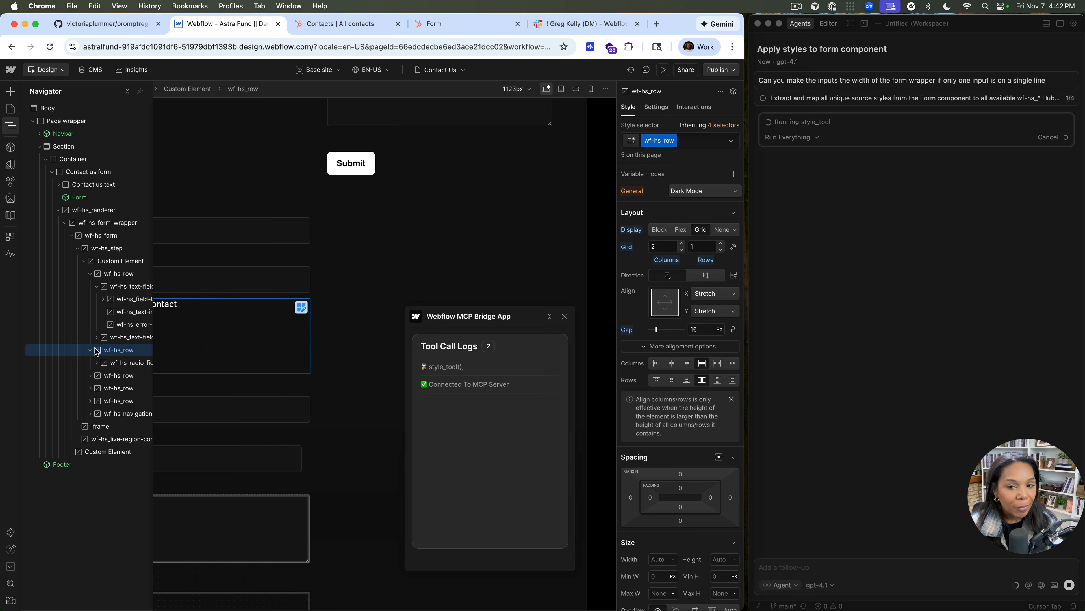
{"action": "left_click", "coordinate": [660, 229]}
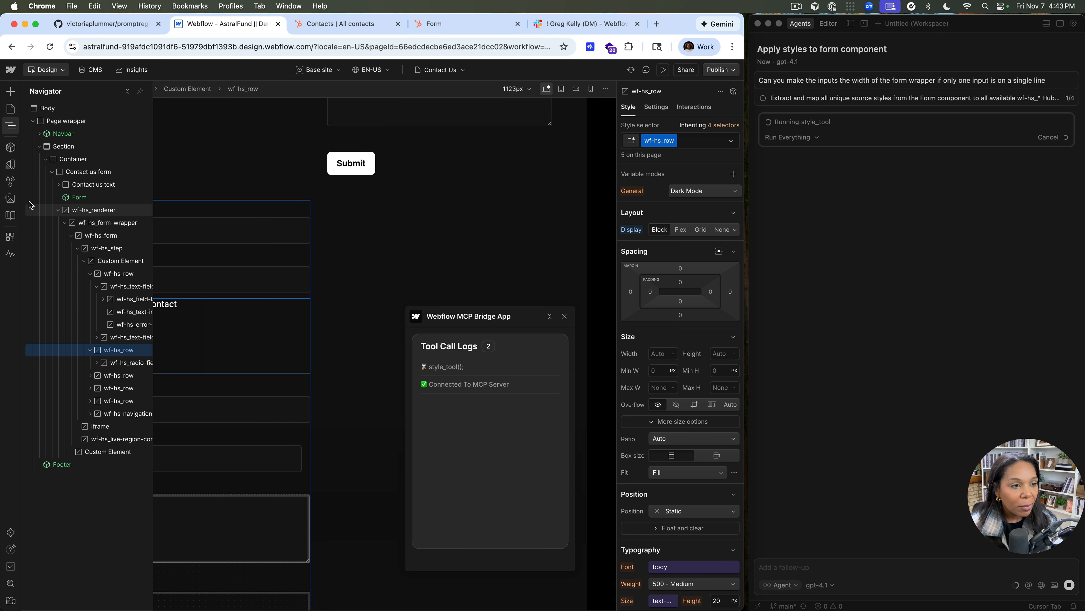
Lay out the element holding the Department to Contact radio options as a grid with 3 columns and 1 row
{"action": "left_click", "coordinate": [127, 363]}
{"action": "left_click", "coordinate": [9, 130]}
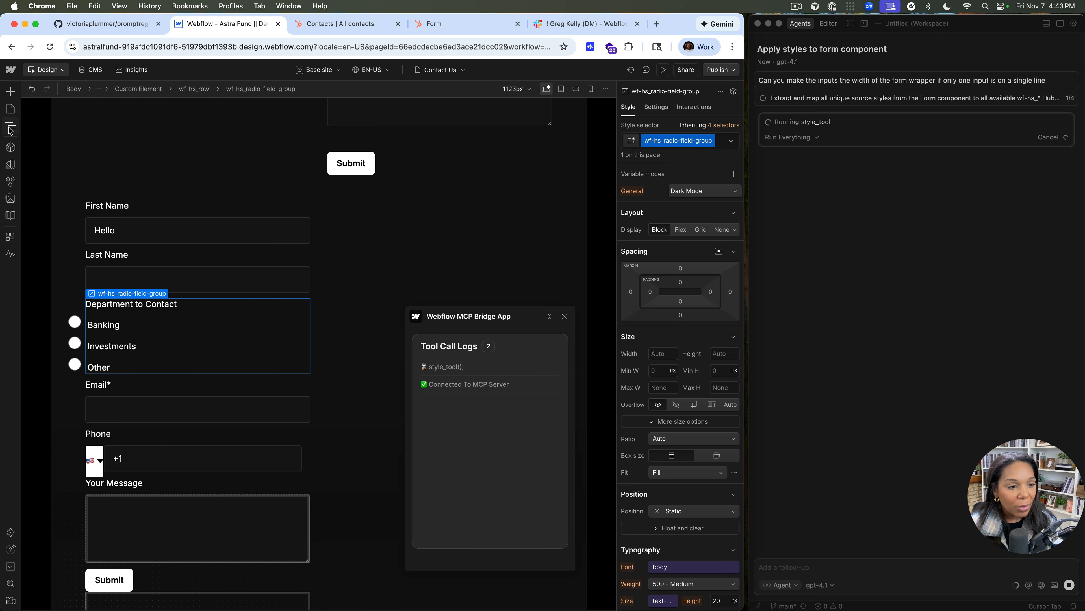
{"action": "left_click", "coordinate": [10, 130]}
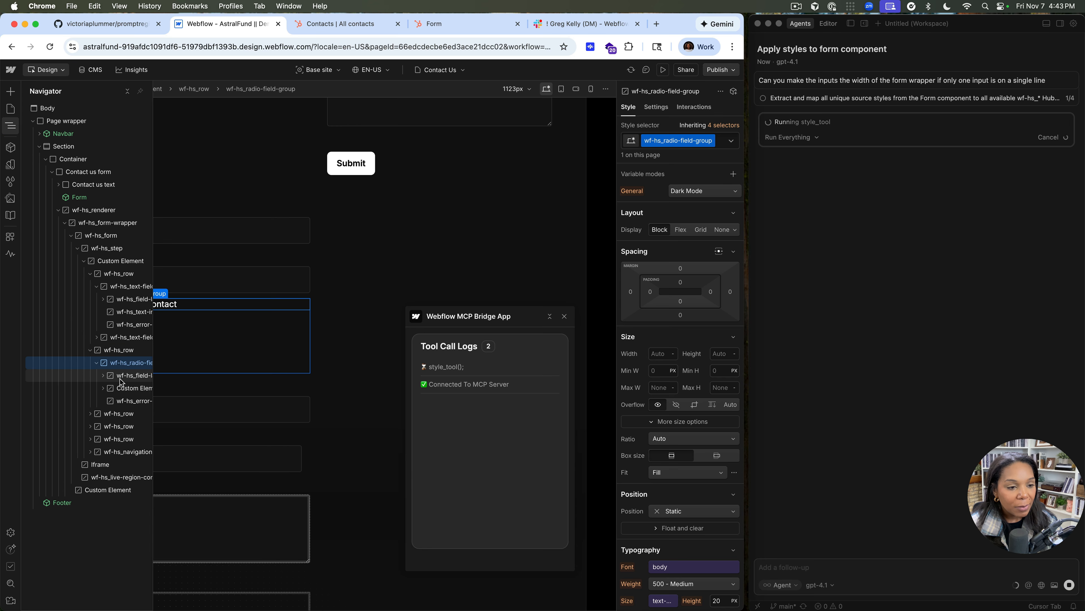
{"action": "left_click", "coordinate": [121, 388]}
{"action": "left_click", "coordinate": [700, 229]}
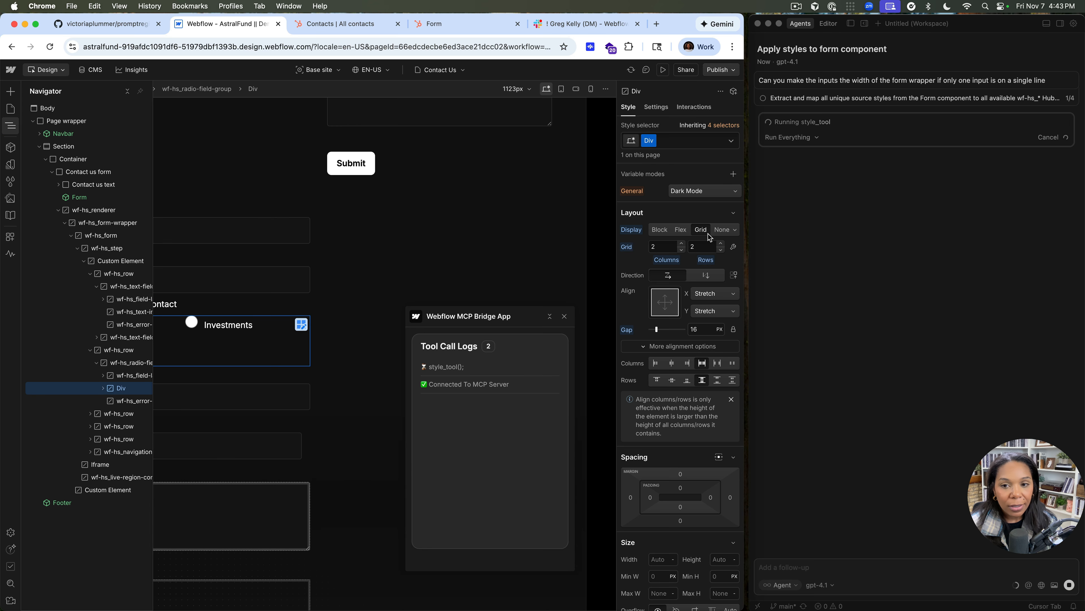
{"action": "left_click", "coordinate": [11, 127]}
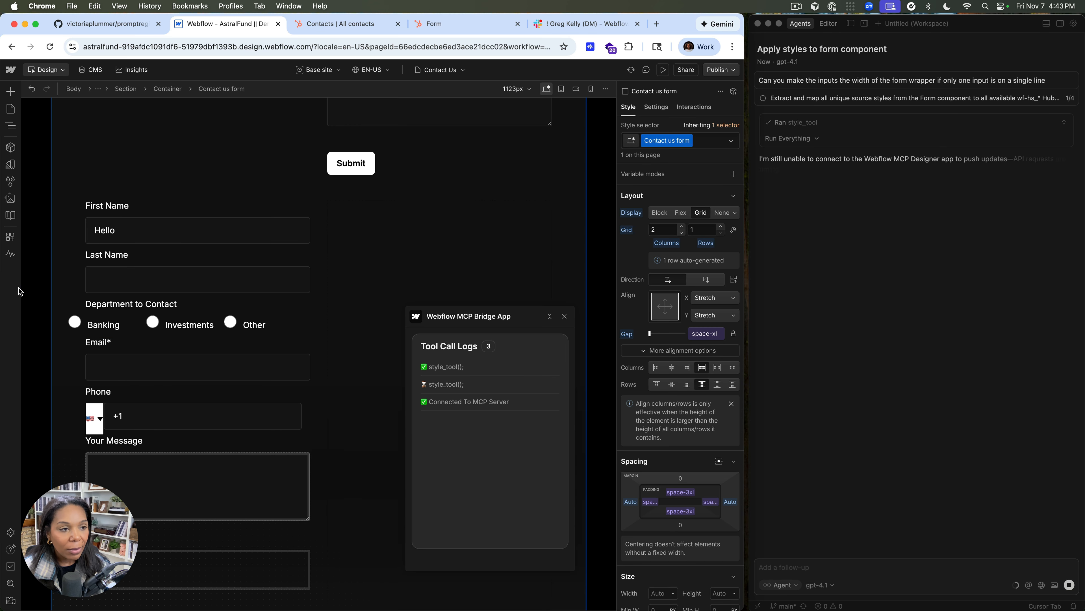
Select the Div that holds the Department to Contact radio options and give it a left padding of 33
{"action": "left_click", "coordinate": [13, 129]}
{"action": "left_click", "coordinate": [162, 326]}
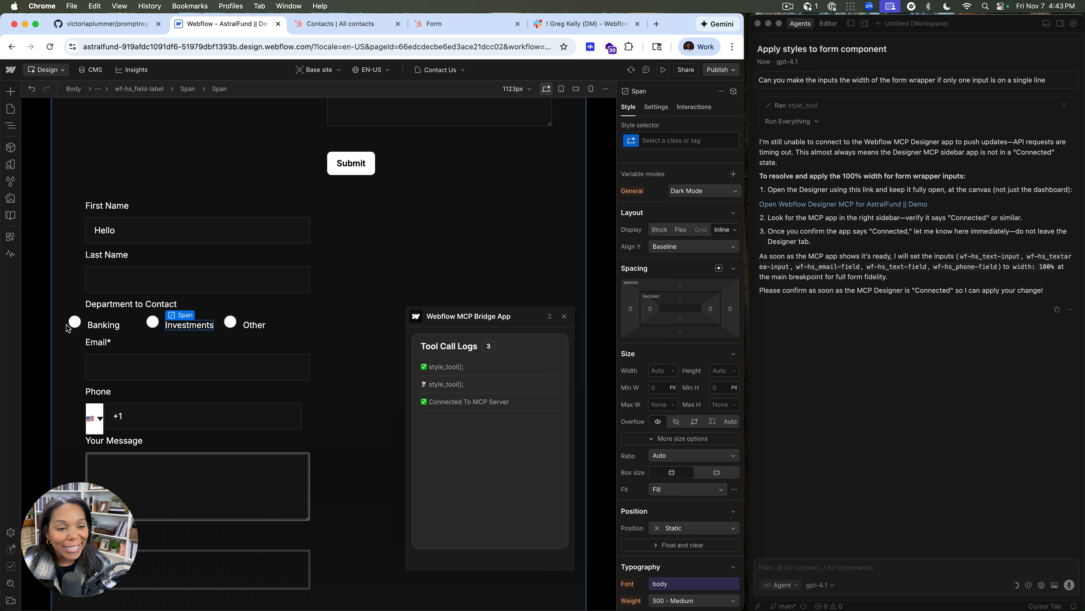
{"action": "left_click", "coordinate": [11, 126]}
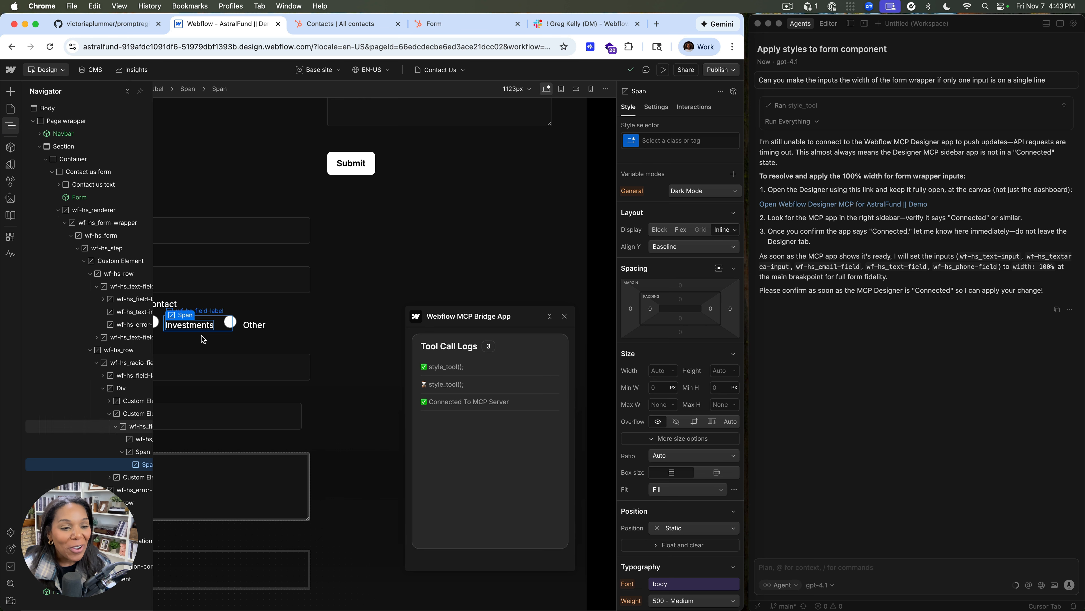
{"action": "left_click", "coordinate": [238, 333]}
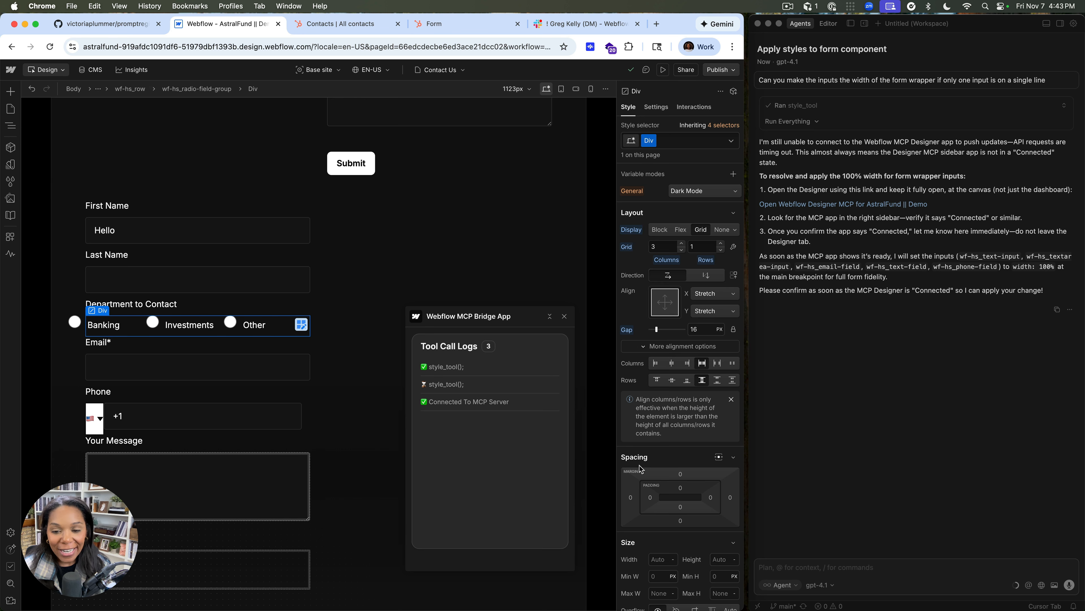
{"action": "left_click_drag", "start_coordinate": [651, 497], "coordinate": [670, 494]}
Preview the Contact Us page and examine the HubSpot form's radio option alignment and field layout
{"action": "left_click", "coordinate": [663, 71]}
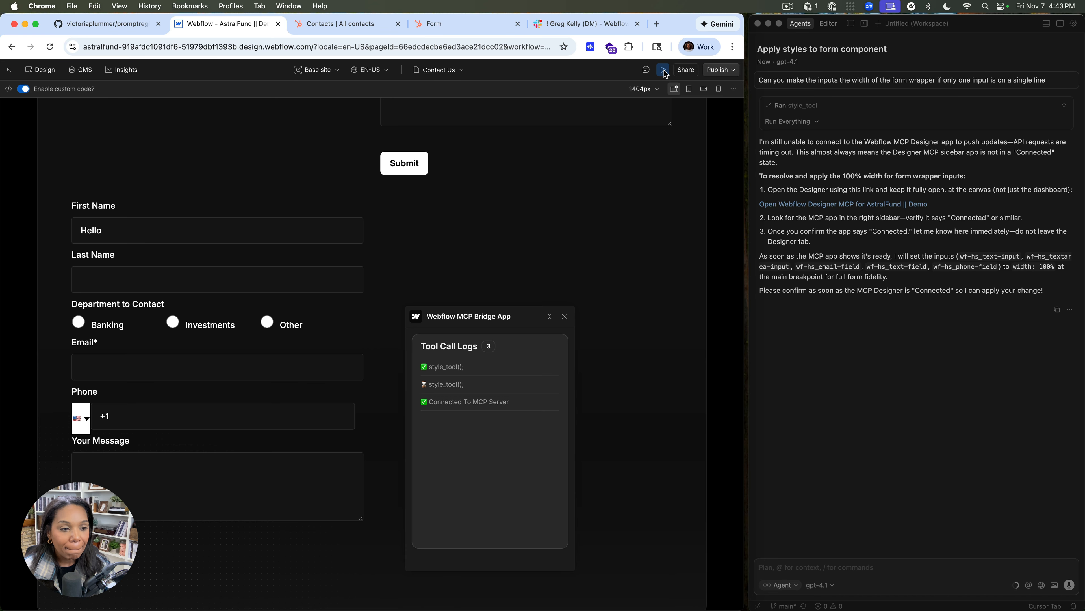
{"action": "left_click", "coordinate": [663, 71]}
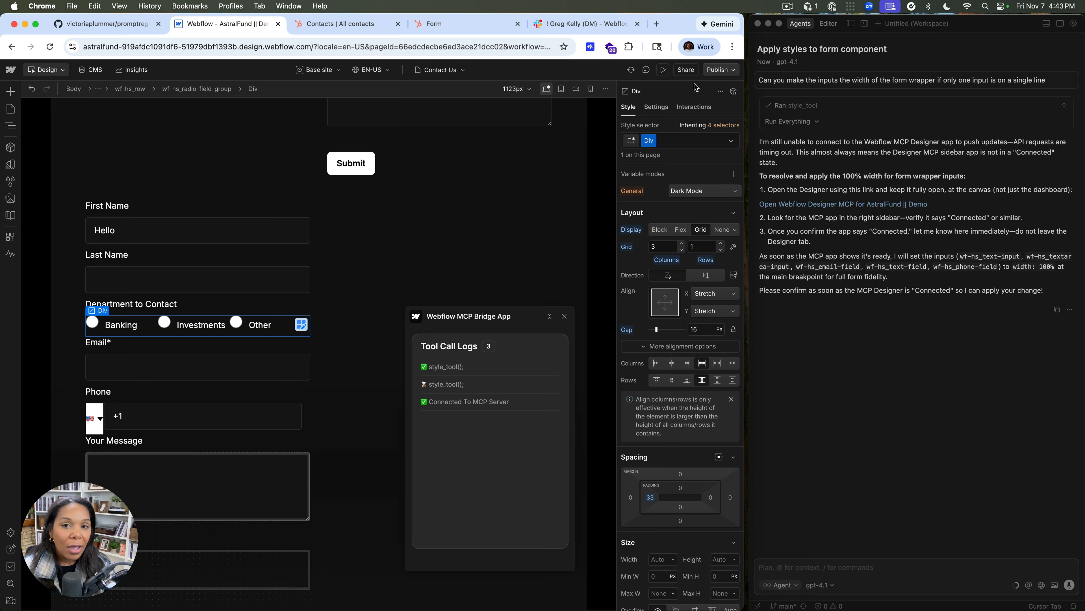
{"action": "left_click", "coordinate": [663, 71]}
{"action": "left_click", "coordinate": [663, 71]}
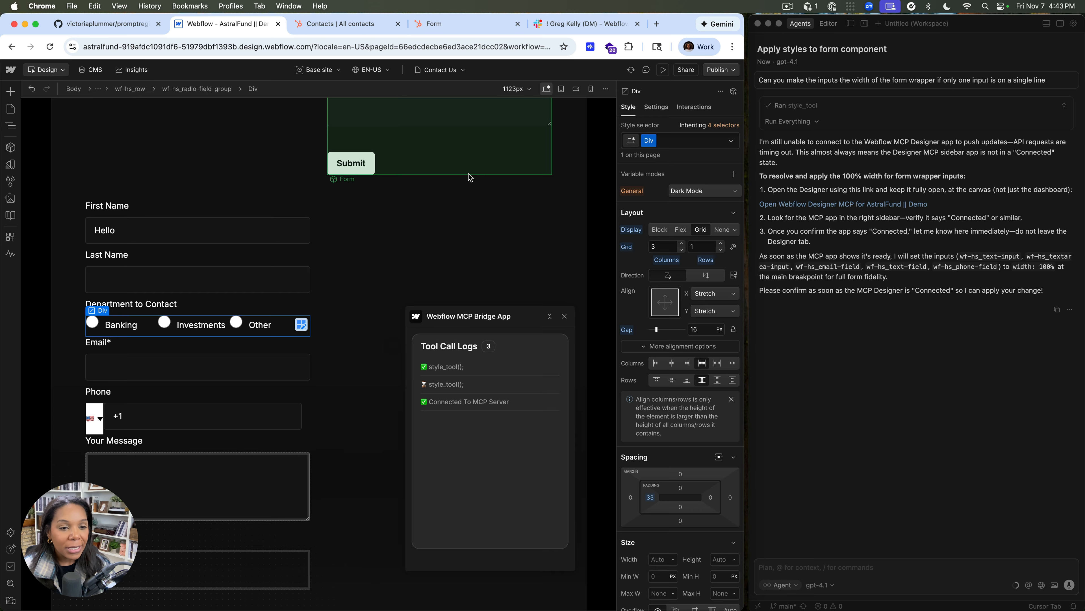
{"action": "scroll", "coordinate": [201, 366], "scroll_direction": "down", "scroll_amount": 3}
{"action": "scroll", "coordinate": [206, 357], "scroll_direction": "up", "scroll_amount": 10}
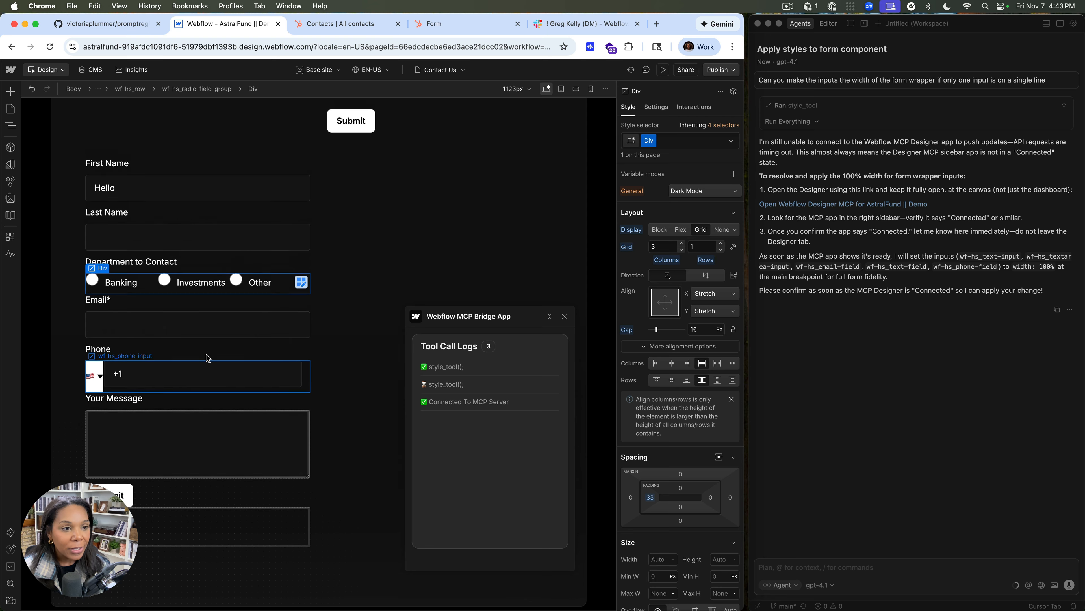
{"action": "scroll", "coordinate": [206, 358], "scroll_direction": "down", "scroll_amount": 5}
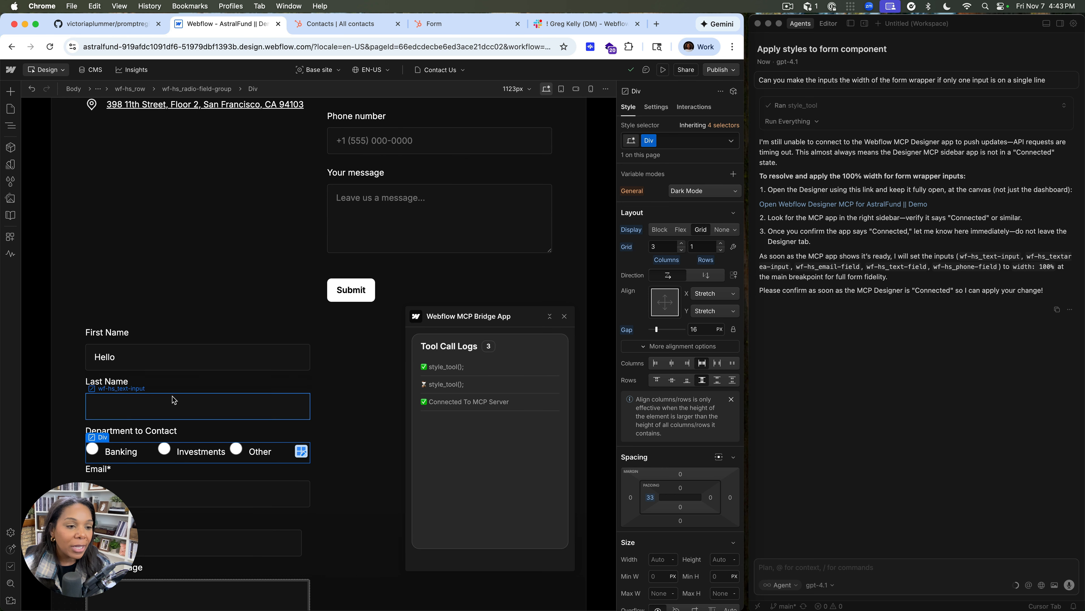
{"action": "left_click", "coordinate": [663, 71]}
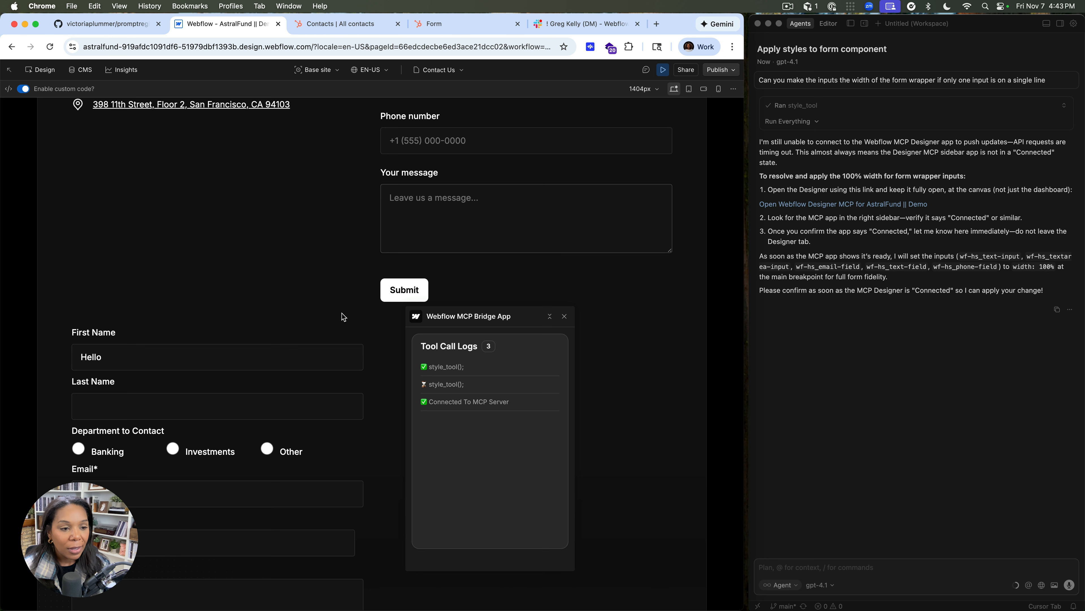
{"action": "scroll", "coordinate": [280, 380], "scroll_direction": "down", "scroll_amount": 3}
{"action": "scroll", "coordinate": [281, 381], "scroll_direction": "down", "scroll_amount": 1}
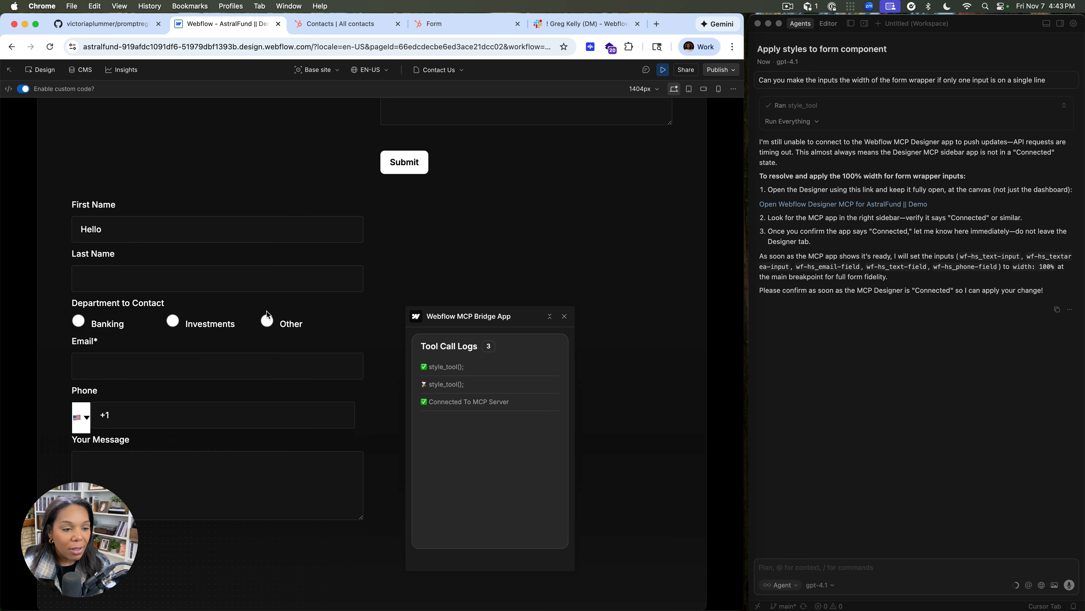
{"action": "scroll", "coordinate": [267, 236], "scroll_direction": "up", "scroll_amount": 8}
{"action": "scroll", "coordinate": [269, 236], "scroll_direction": "down", "scroll_amount": 8}
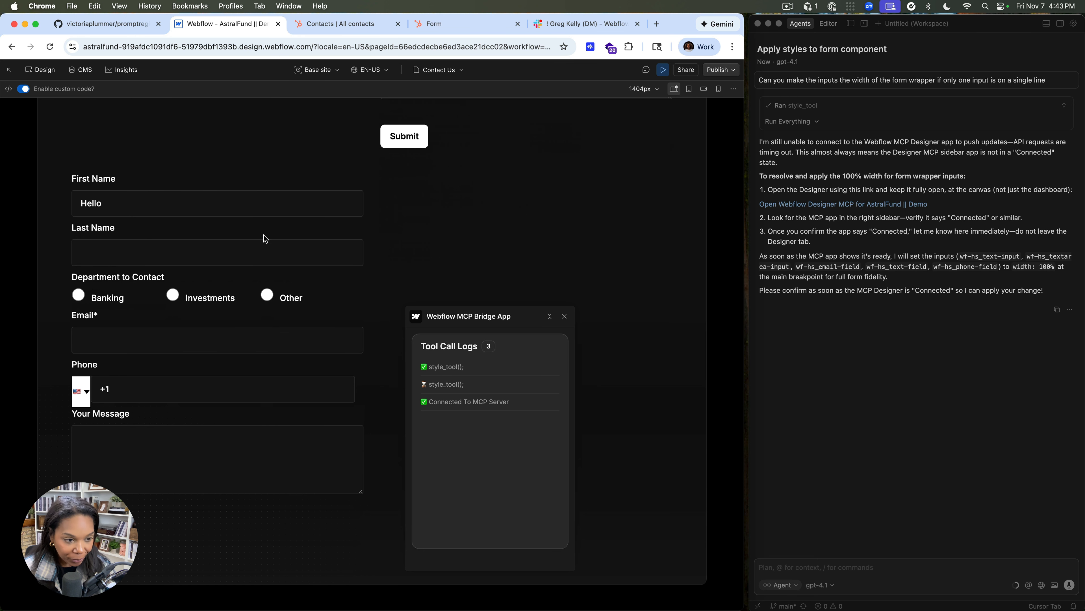
Leave preview mode and make the background color of wf-hs_phone-code transparent
{"action": "left_click", "coordinate": [663, 70]}
{"action": "left_click", "coordinate": [96, 396]}
{"action": "scroll", "coordinate": [636, 493], "scroll_direction": "down", "scroll_amount": 10}
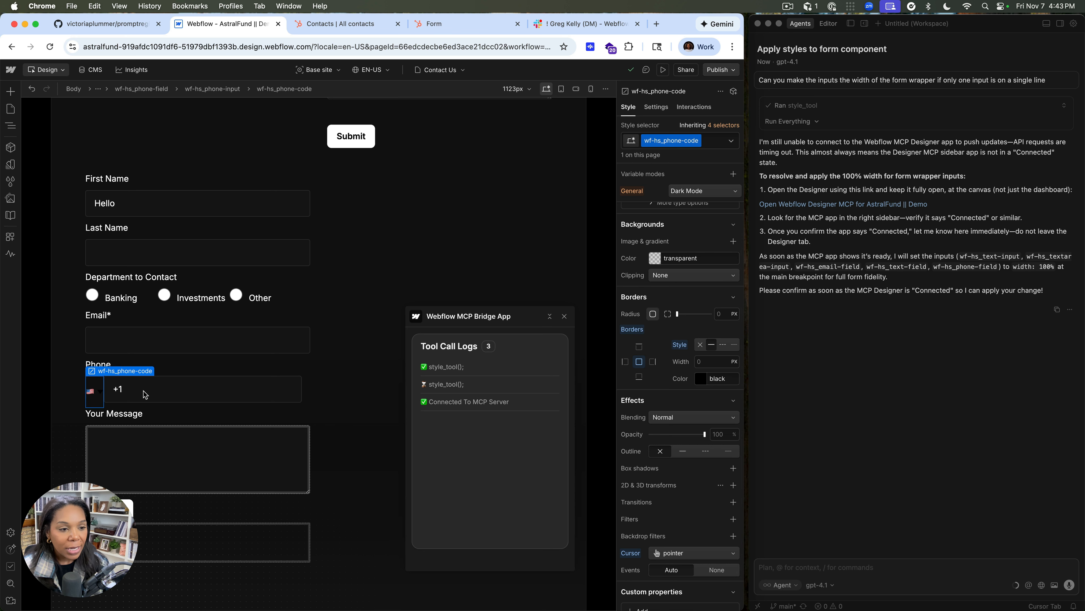
{"action": "left_click", "coordinate": [102, 405]}
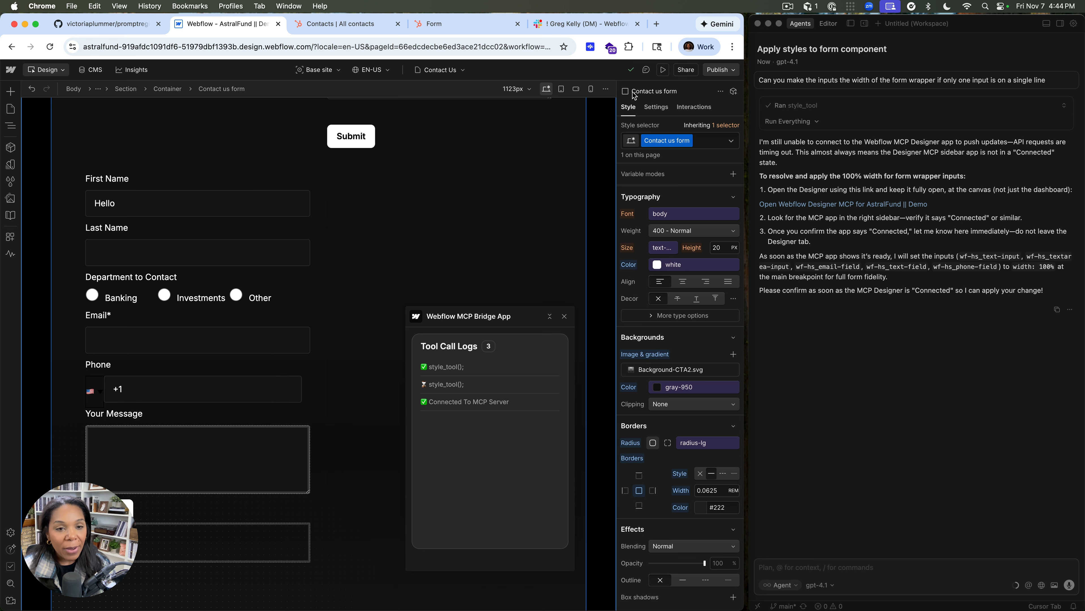
Open the original Form component beside the contact details, set its Form Block's visibility to Hidden, and return to the page
{"action": "scroll", "coordinate": [425, 165], "scroll_direction": "up", "scroll_amount": 9}
{"action": "scroll", "coordinate": [424, 165], "scroll_direction": "down", "scroll_amount": 15}
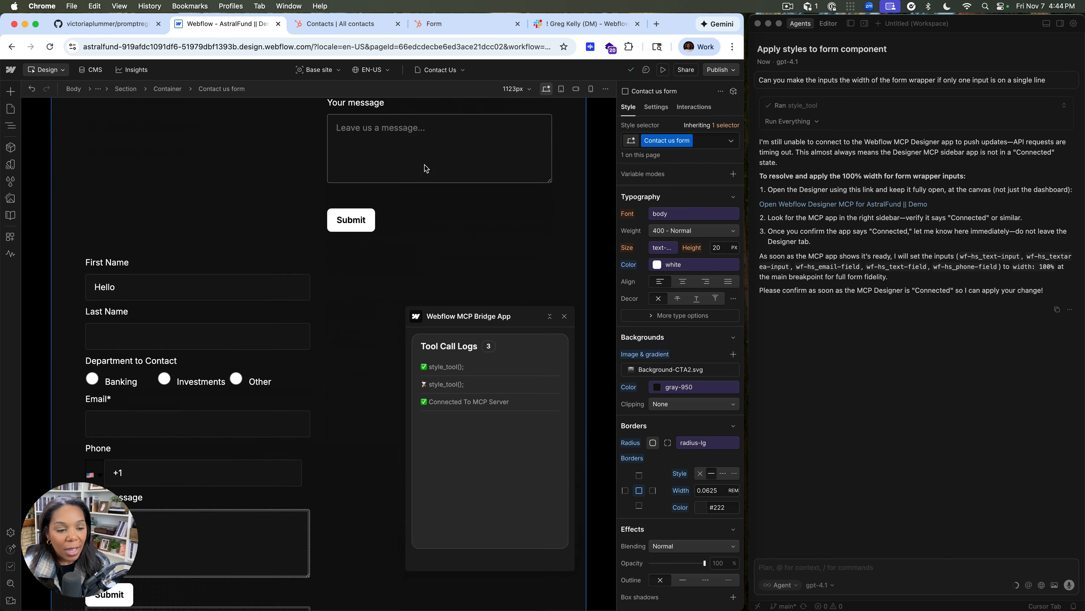
{"action": "scroll", "coordinate": [424, 164], "scroll_direction": "up", "scroll_amount": 3}
{"action": "scroll", "coordinate": [441, 159], "scroll_direction": "up", "scroll_amount": 5}
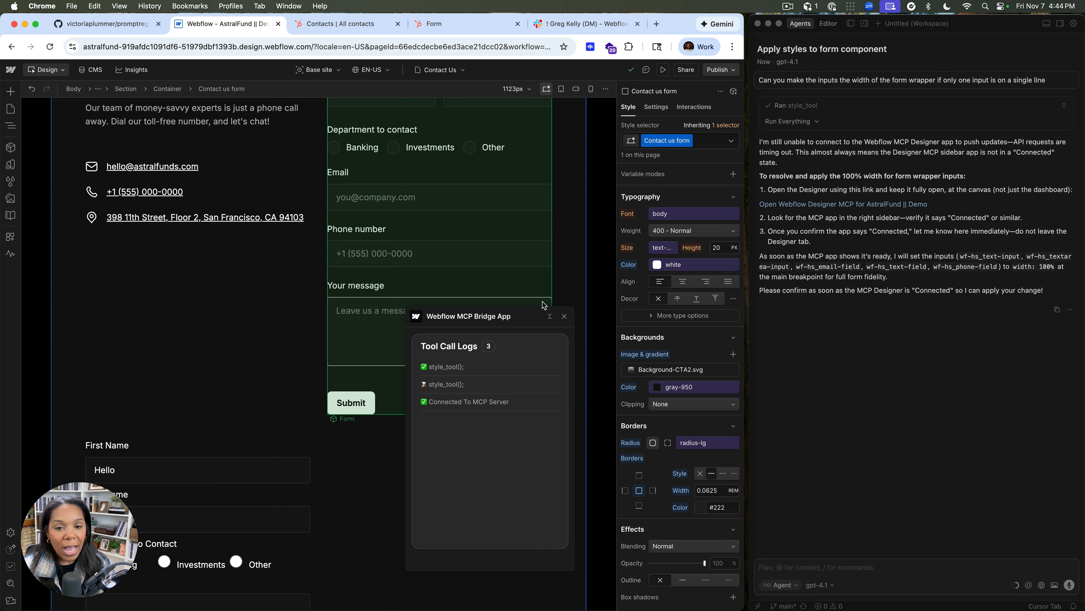
{"action": "scroll", "coordinate": [473, 245], "scroll_direction": "up", "scroll_amount": 3}
{"action": "left_click", "coordinate": [473, 242]}
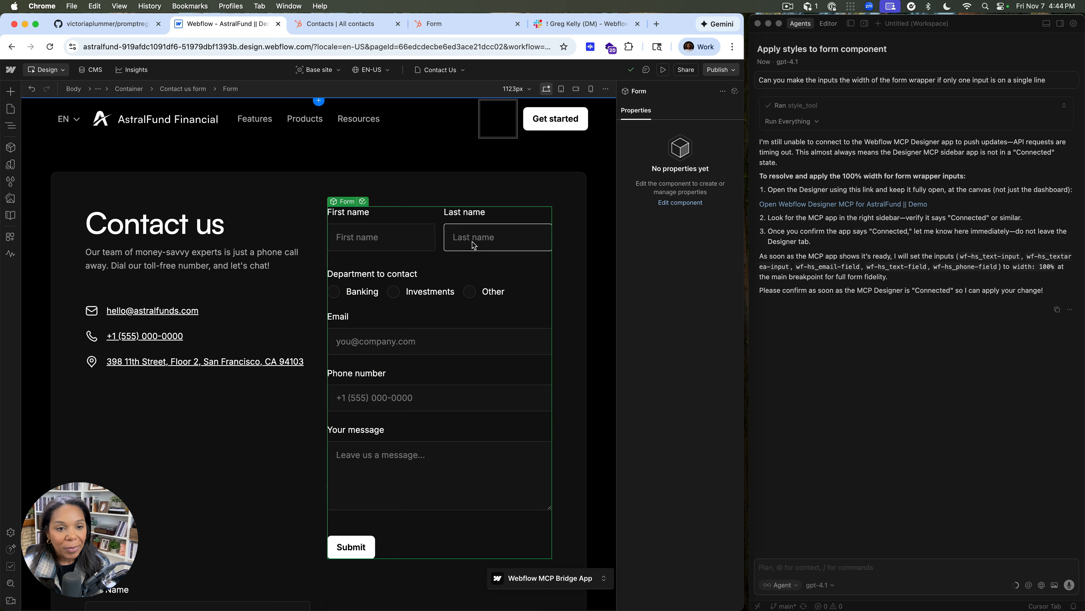
{"action": "double_click", "coordinate": [410, 228]}
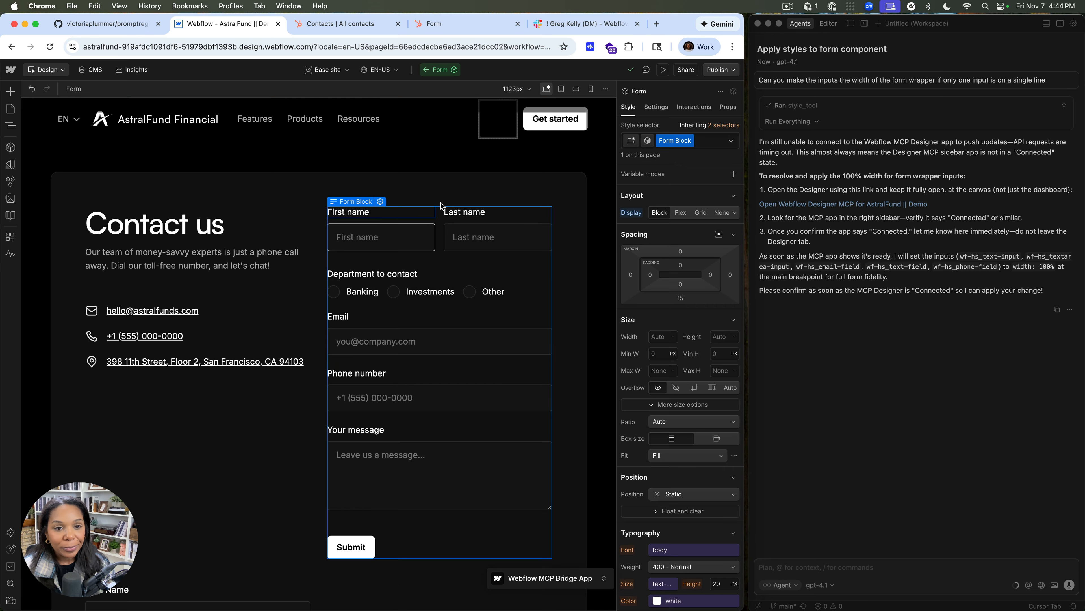
{"action": "left_click", "coordinate": [660, 108]}
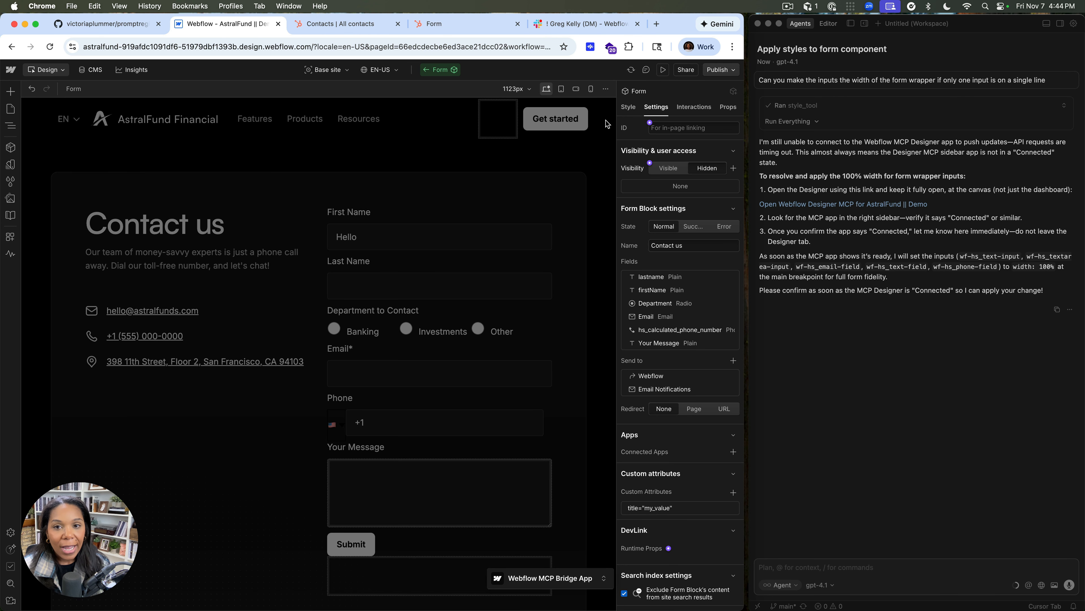
{"action": "double_click", "coordinate": [501, 180]}
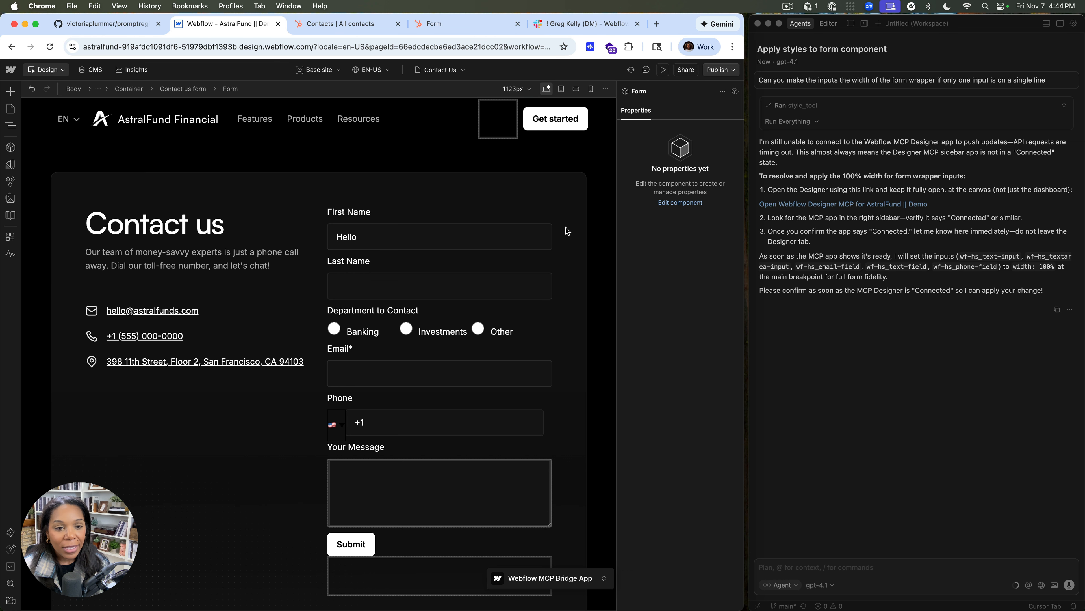
{"action": "left_click", "coordinate": [389, 157]}
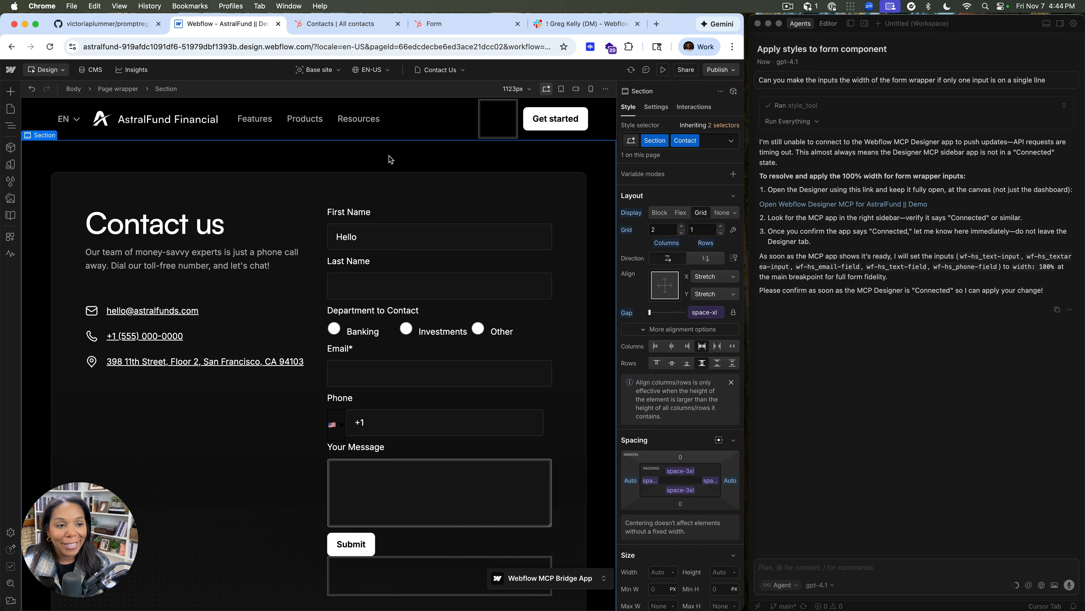
Set the value attribute of the HubSpot form's First Name input to "First Name"
{"action": "scroll", "coordinate": [383, 300], "scroll_direction": "down", "scroll_amount": 3}
{"action": "scroll", "coordinate": [391, 243], "scroll_direction": "up", "scroll_amount": 3}
{"action": "scroll", "coordinate": [391, 242], "scroll_direction": "down", "scroll_amount": 1}
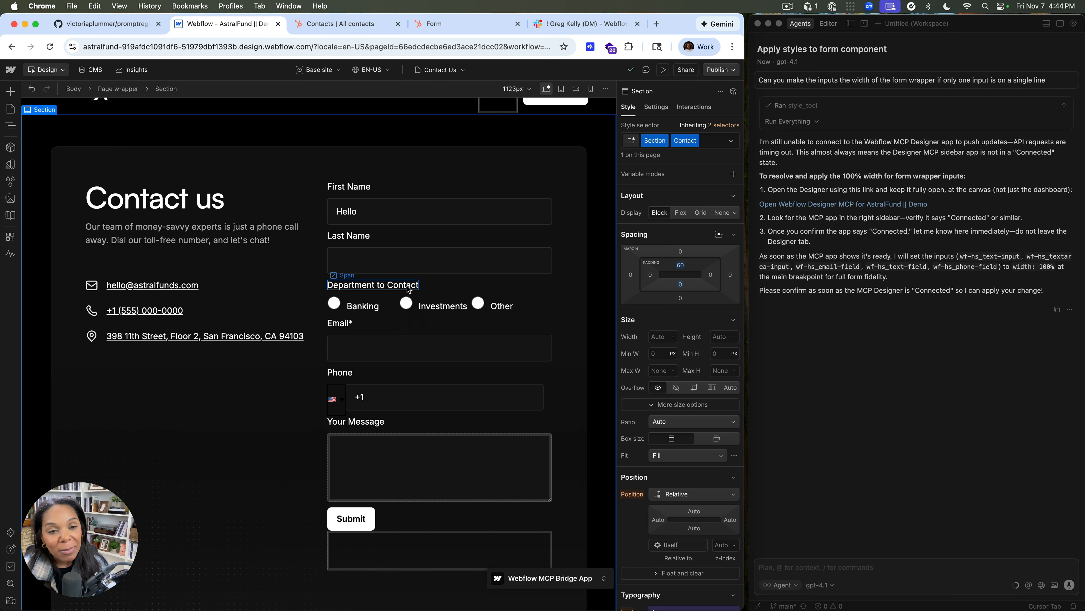
{"action": "left_click", "coordinate": [346, 213]}
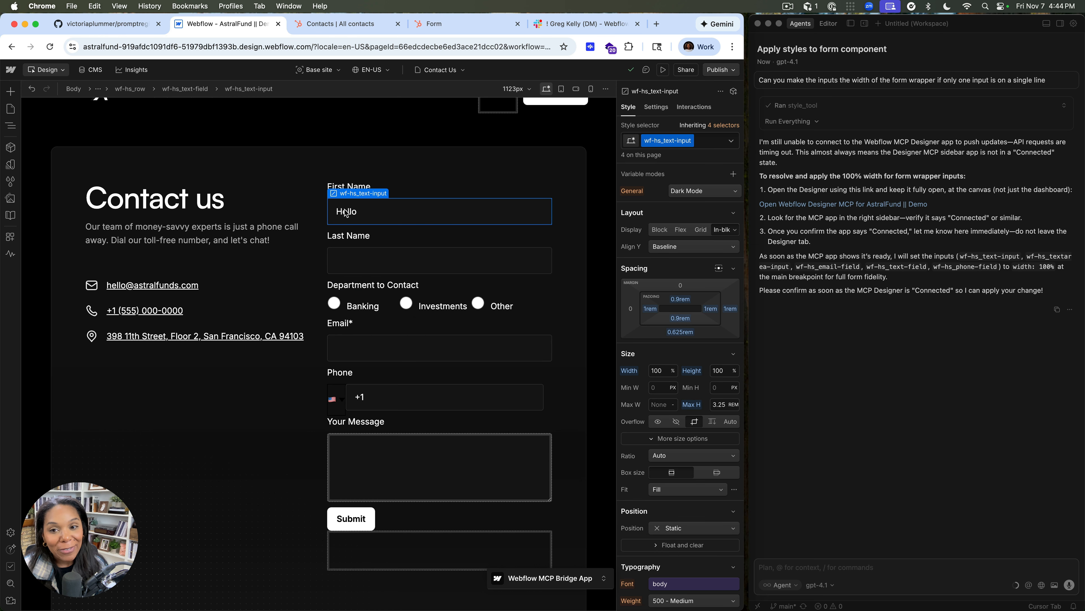
{"action": "left_click", "coordinate": [347, 212]}
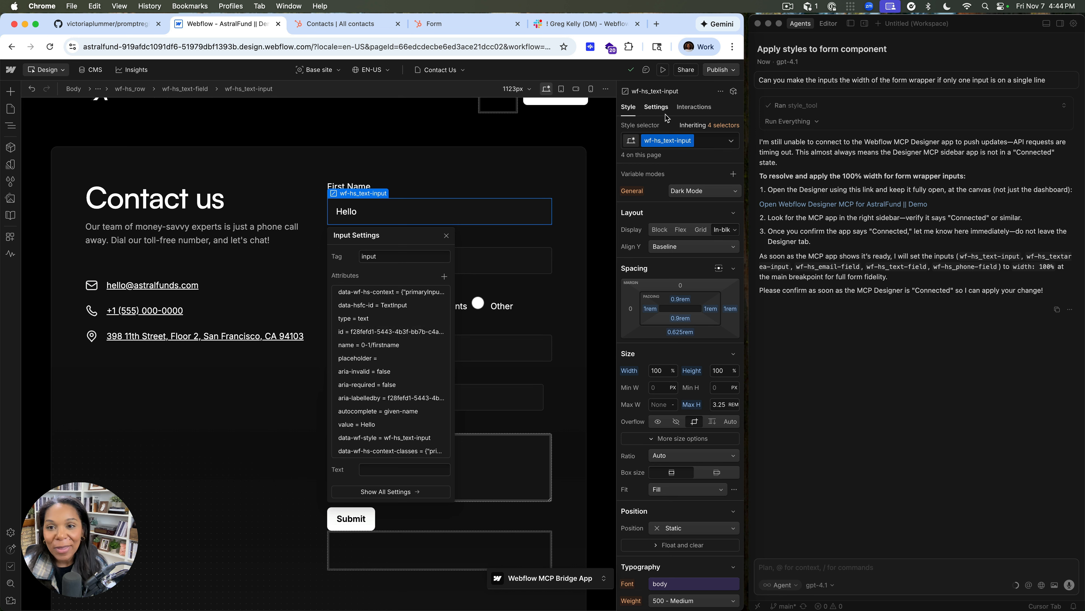
{"action": "left_click", "coordinate": [658, 107]}
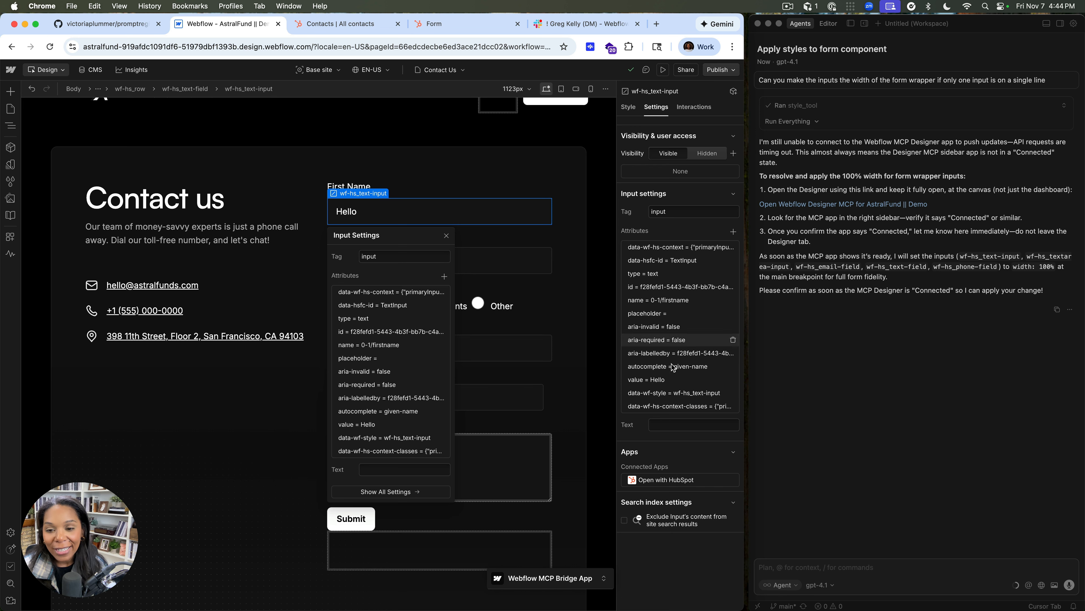
{"action": "left_click", "coordinate": [657, 383]}
{"action": "left_click", "coordinate": [664, 418]}
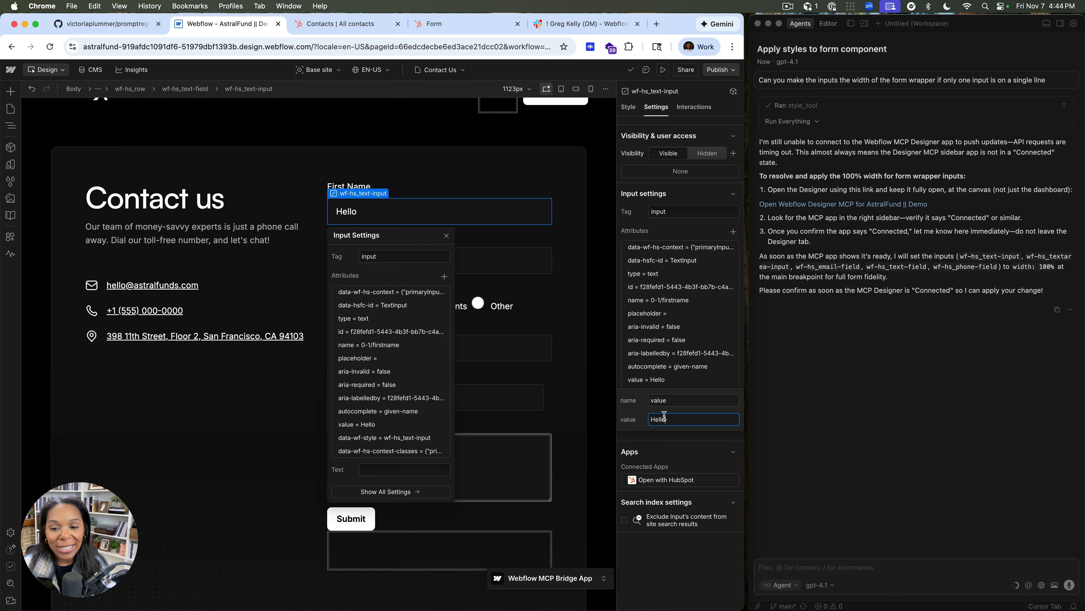
{"action": "type", "text": "First Name"}
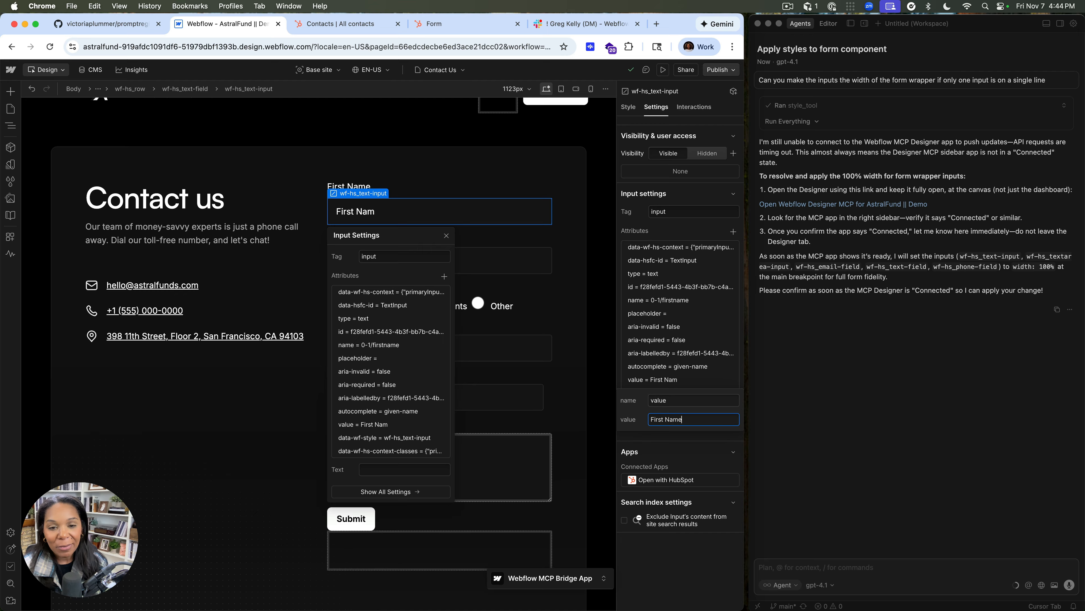
Set the value attribute of the HubSpot form's Last Name input to "Last Name"
{"action": "left_click", "coordinate": [506, 255]}
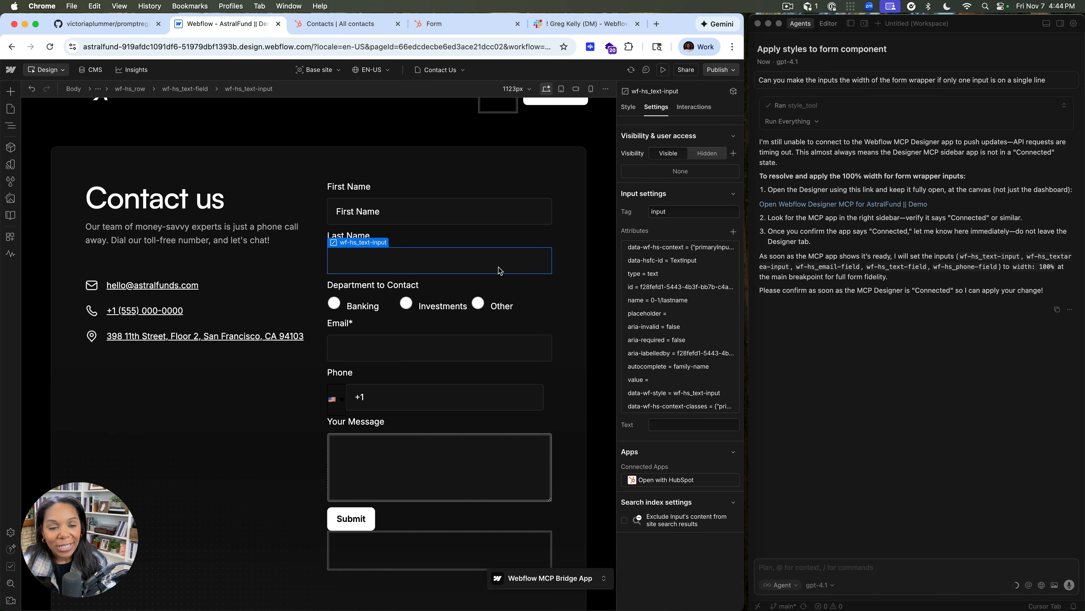
{"action": "left_click", "coordinate": [655, 383]}
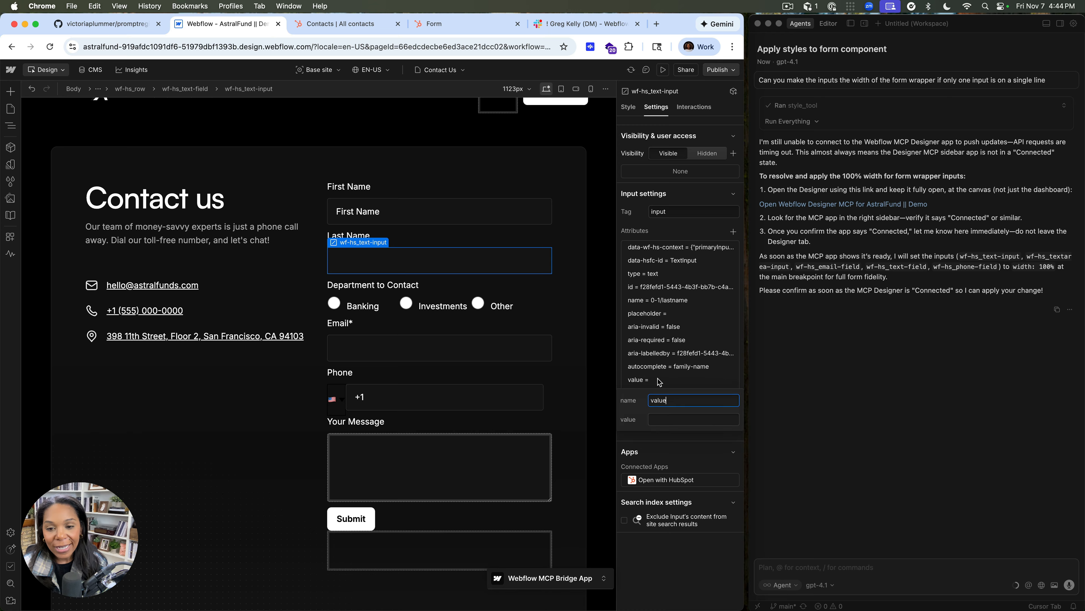
{"action": "left_click", "coordinate": [670, 418]}
{"action": "type", "text": "Last Name"}
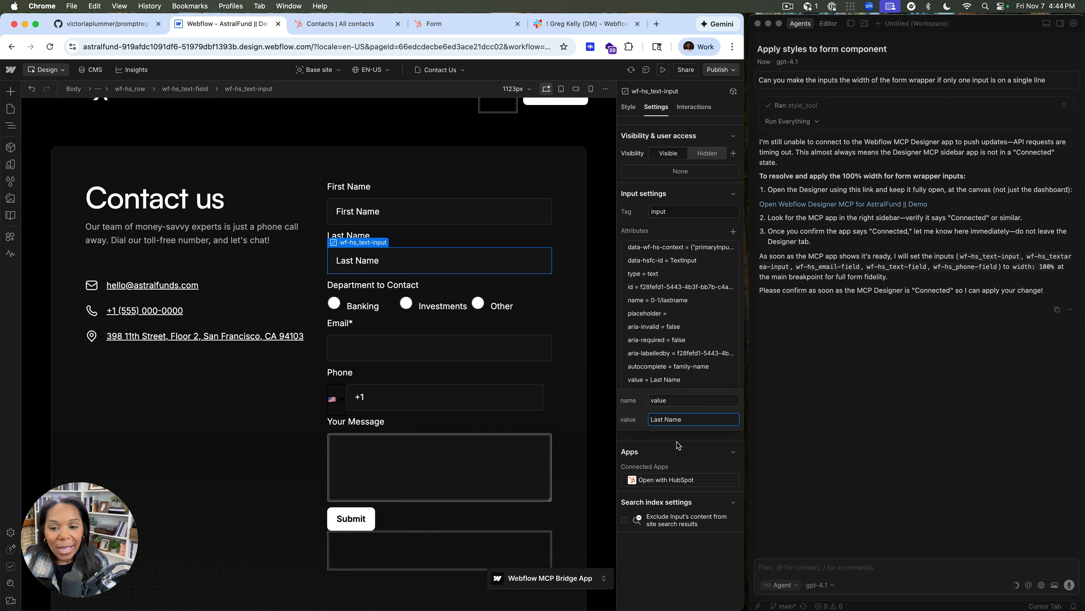
{"action": "key", "text": "Return"}
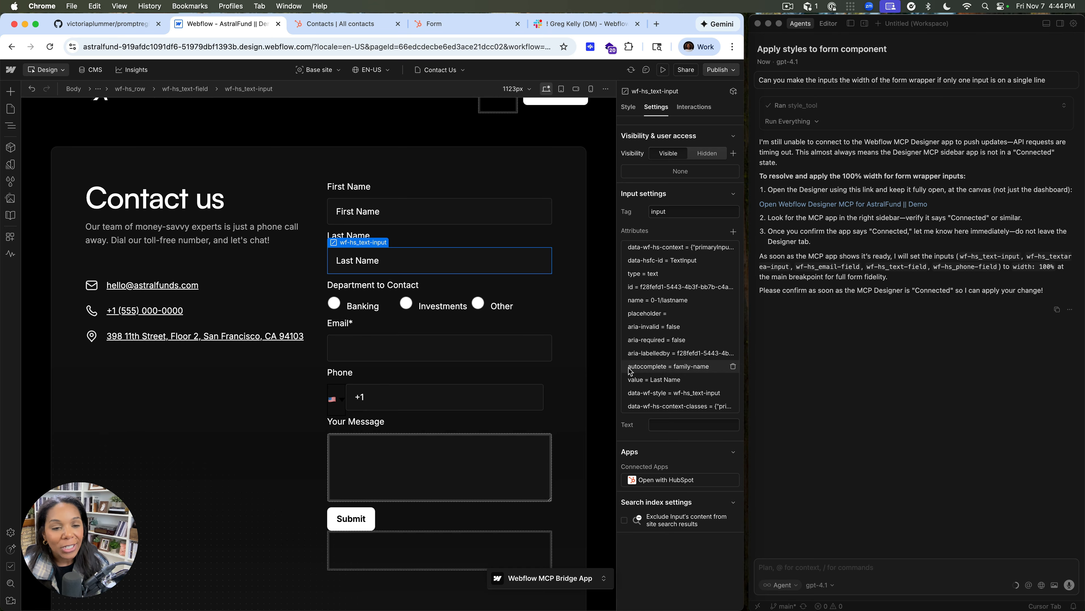
{"action": "left_click", "coordinate": [386, 164]}
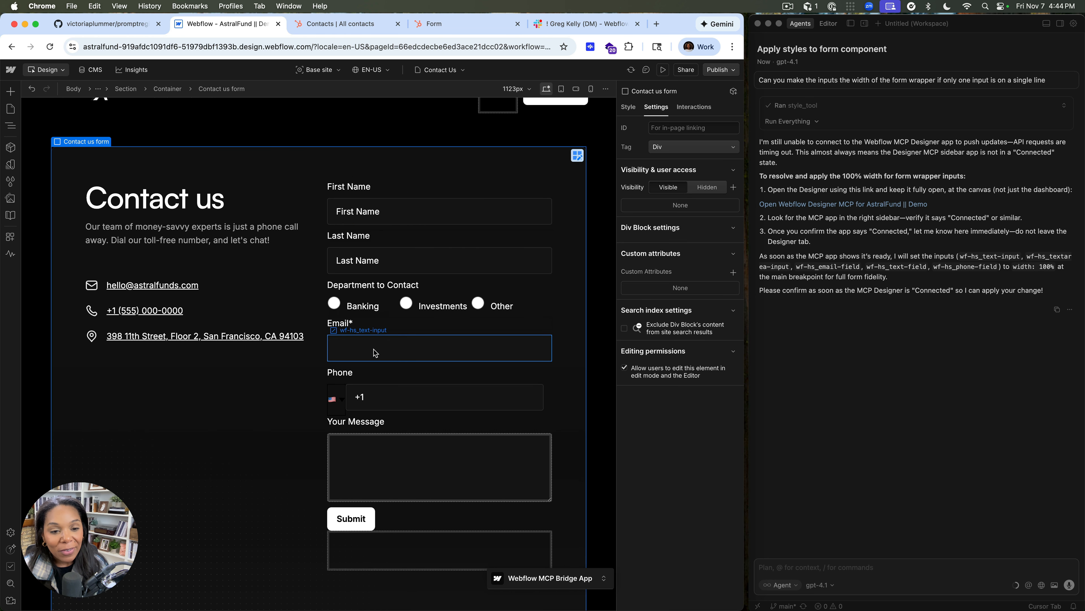
Publish the site to staging and open the published Contact Us page
{"action": "left_click", "coordinate": [710, 72]}
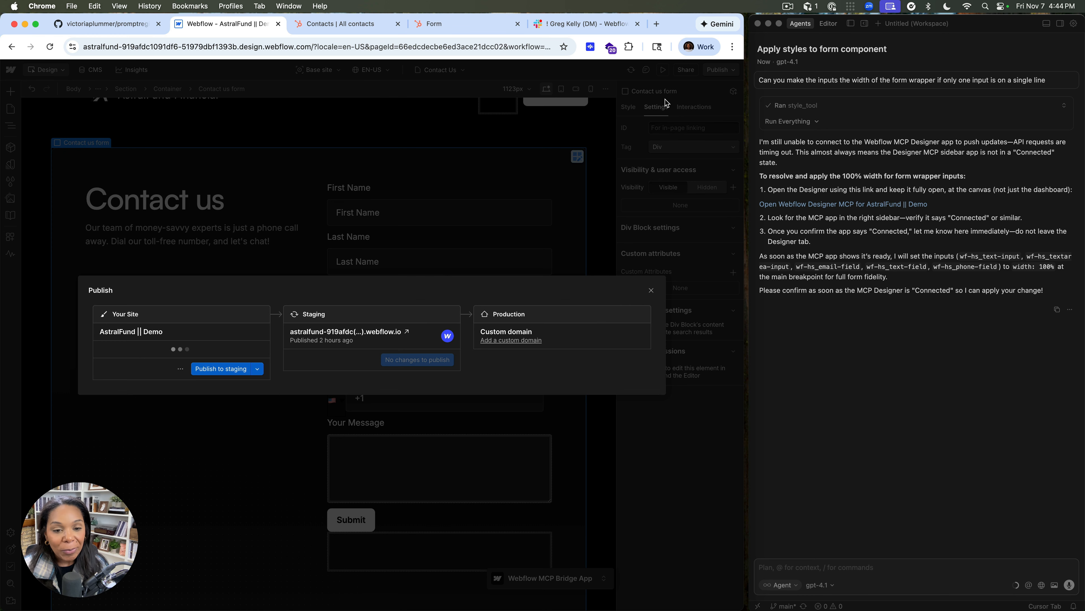
{"action": "left_click", "coordinate": [220, 368]}
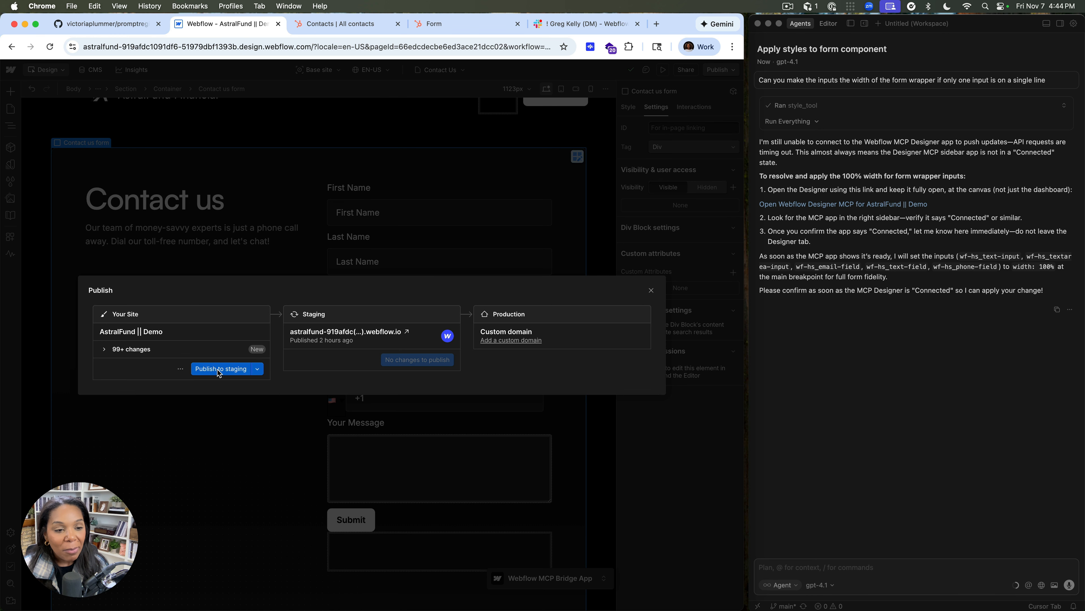
{"action": "left_click", "coordinate": [350, 314]}
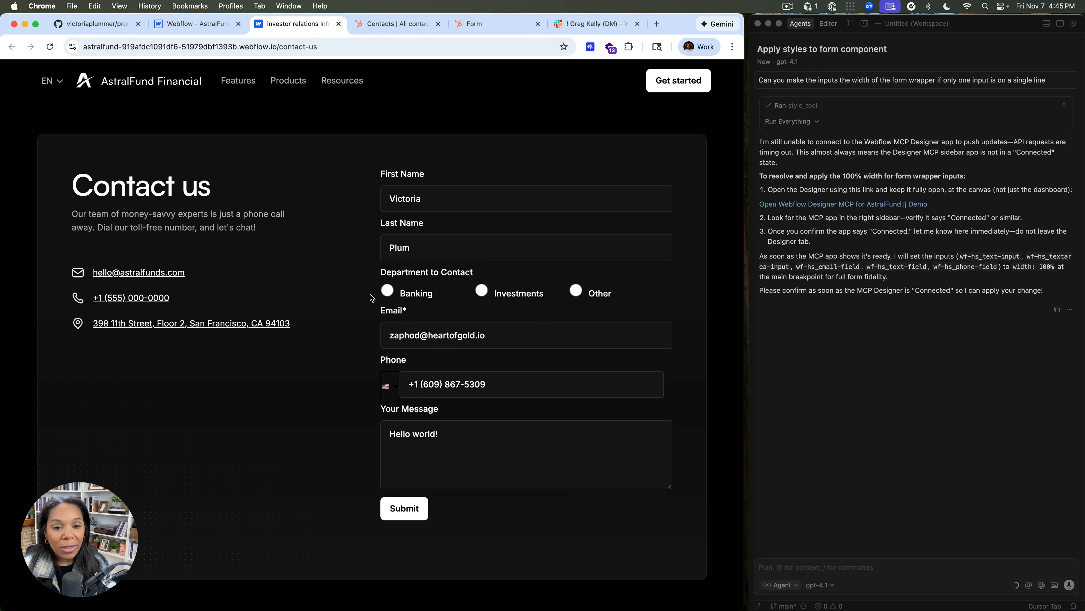
Check the name fields of the published form and choose Banking as the Department to Contact
{"action": "scroll", "coordinate": [370, 291], "scroll_direction": "down", "scroll_amount": 1}
{"action": "scroll", "coordinate": [370, 308], "scroll_direction": "up", "scroll_amount": 1}
{"action": "left_click", "coordinate": [406, 204]}
{"action": "left_click", "coordinate": [409, 255]}
{"action": "left_click", "coordinate": [416, 301]}
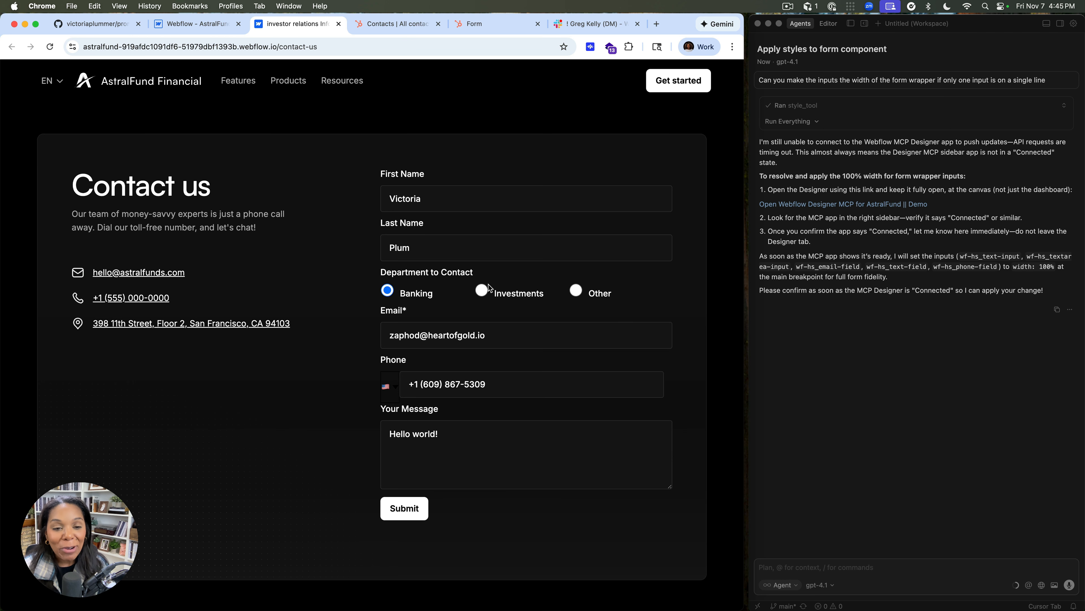
Replace the phone number on the published Contact Us form with a placeholder number and try to submit the form
{"action": "left_click", "coordinate": [439, 379]}
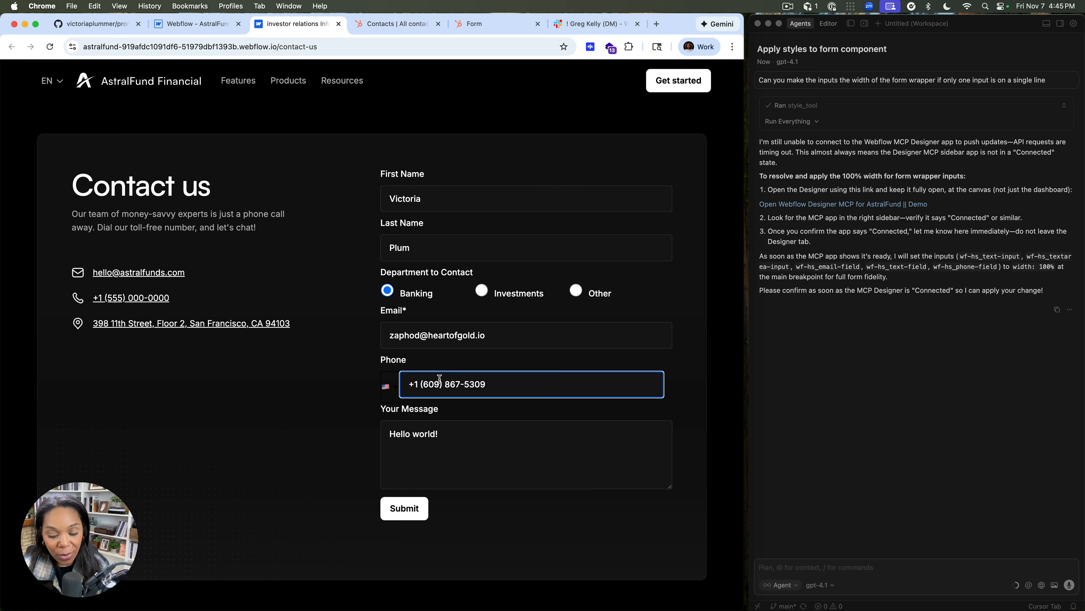
{"action": "type", "text": "150"}
{"action": "key", "text": "BackSpace"}
{"action": "key", "text": "BackSpace"}
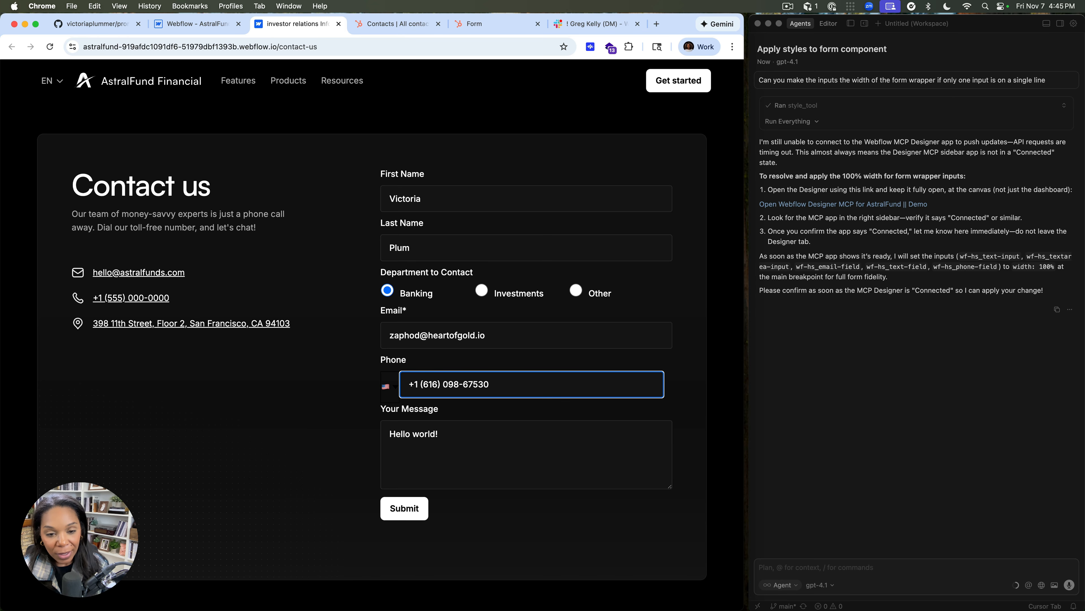
{"action": "key", "text": "super+BackSpace"}
{"action": "type", "text": "+55-55-55"}
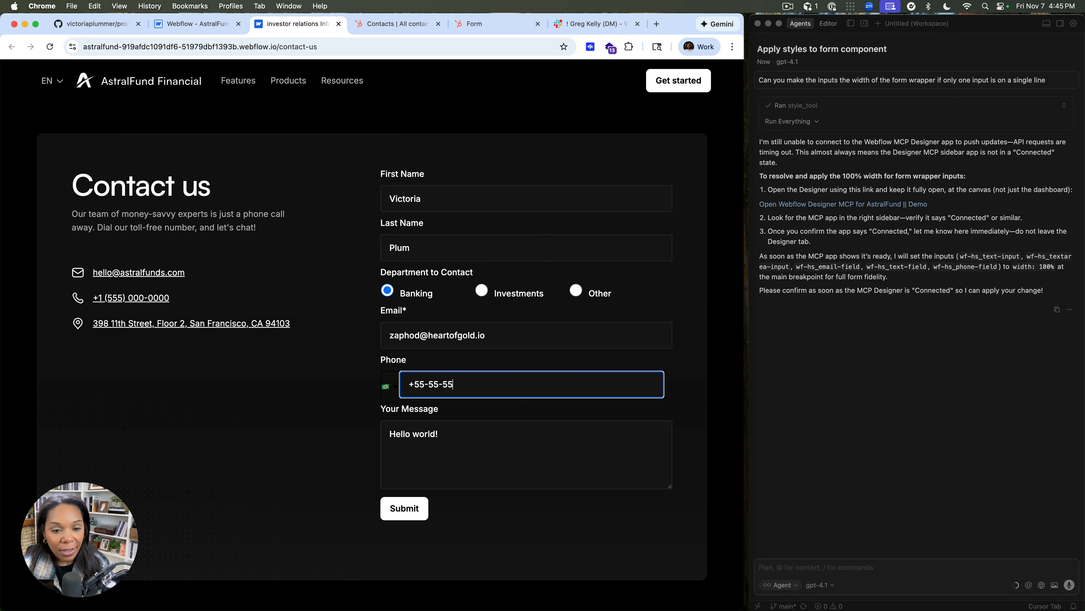
{"action": "type", "text": "55-55555"}
{"action": "key", "text": "Return"}
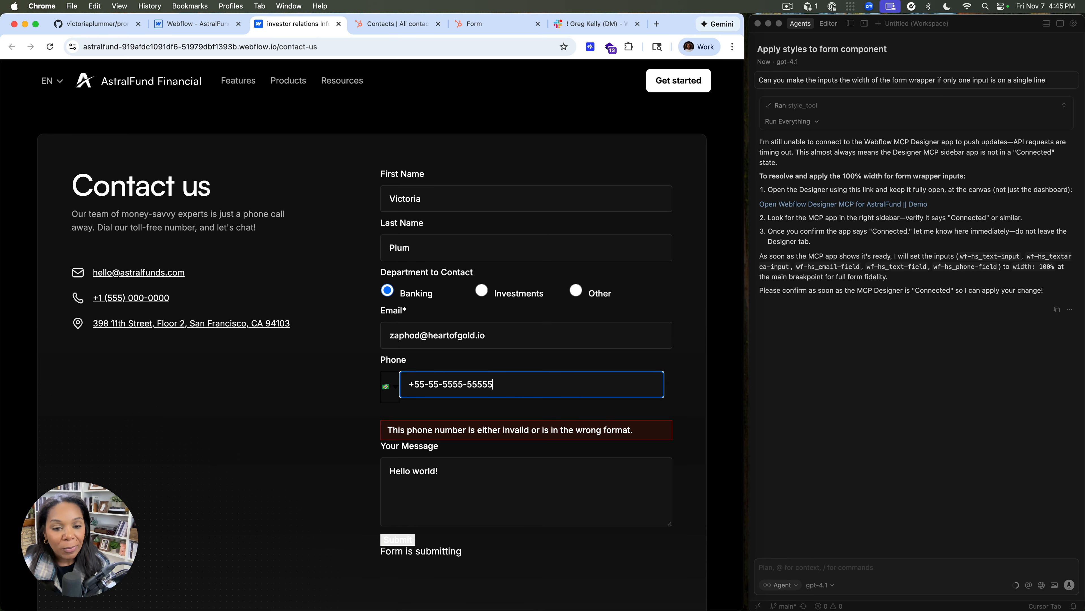
Enter a properly formatted phone number with country code +1 and submit the form with Banking as the department
{"action": "key", "text": "super+BackSpace"}
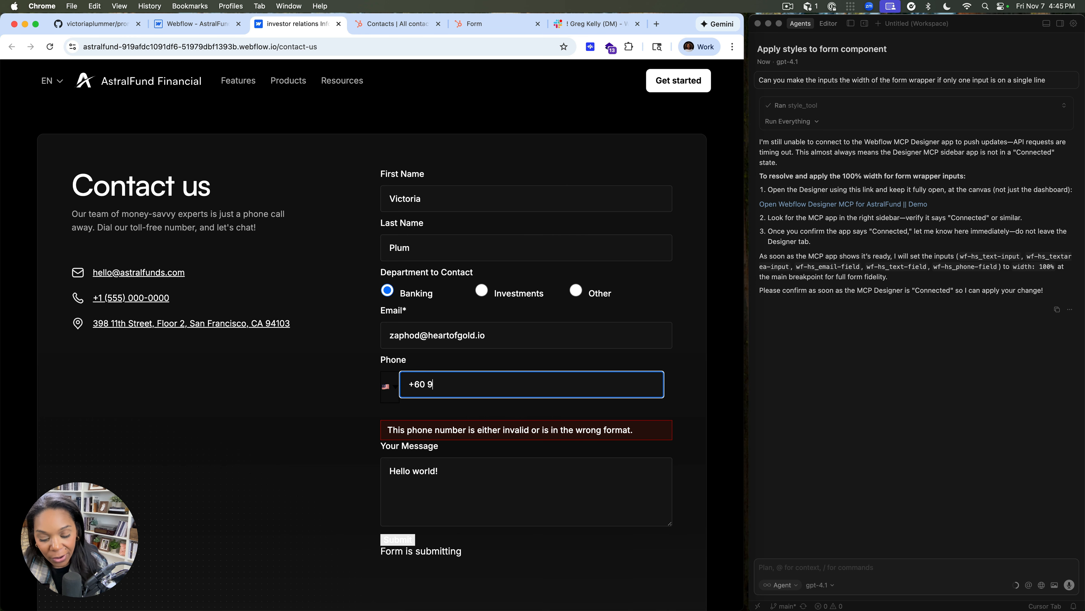
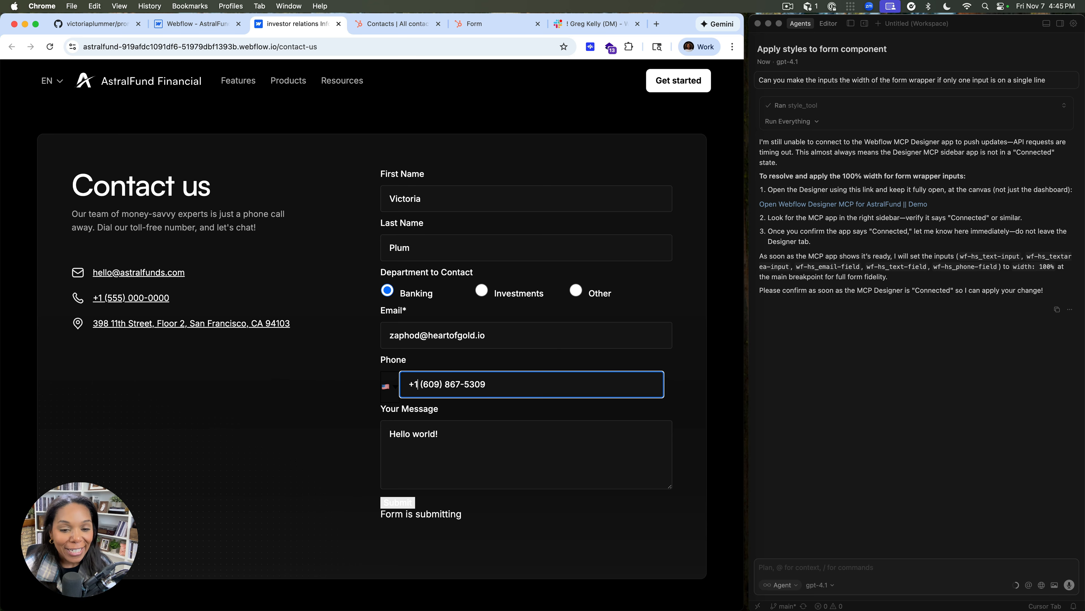
{"action": "left_click", "coordinate": [466, 461]}
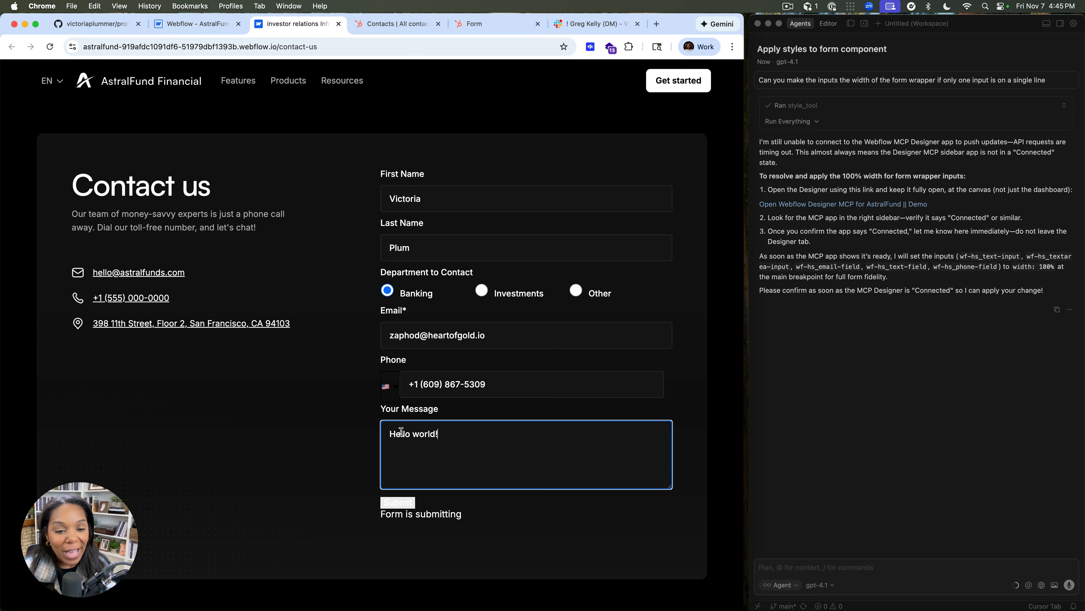
{"action": "left_click", "coordinate": [403, 502]}
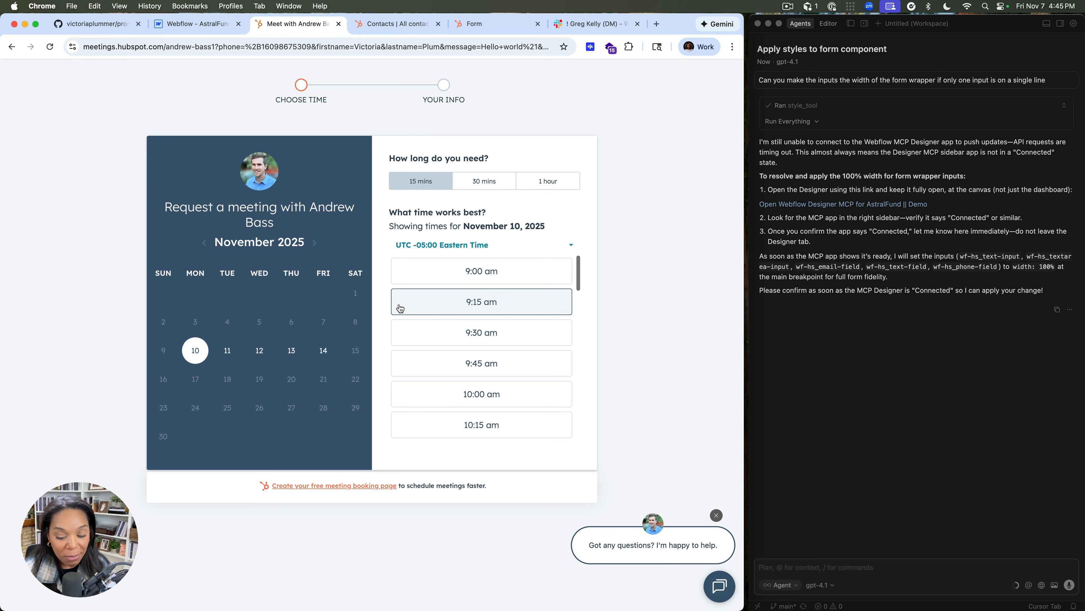
Return to the Contact Us page, choose Investments as the Department to Contact, and submit the form again
{"action": "key", "text": "super+bracketleft"}
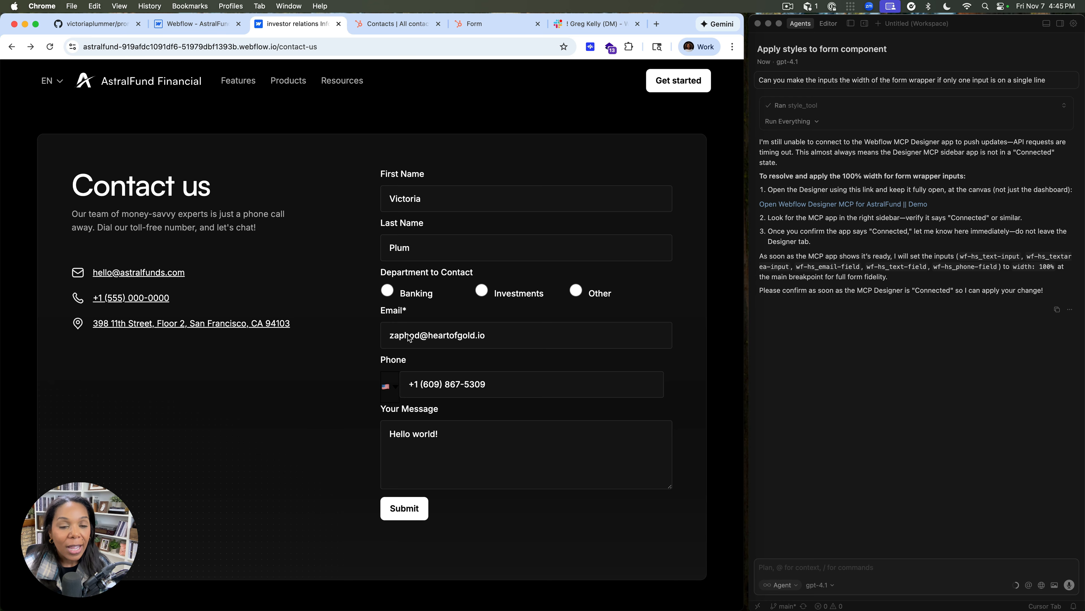
{"action": "left_click", "coordinate": [476, 291]}
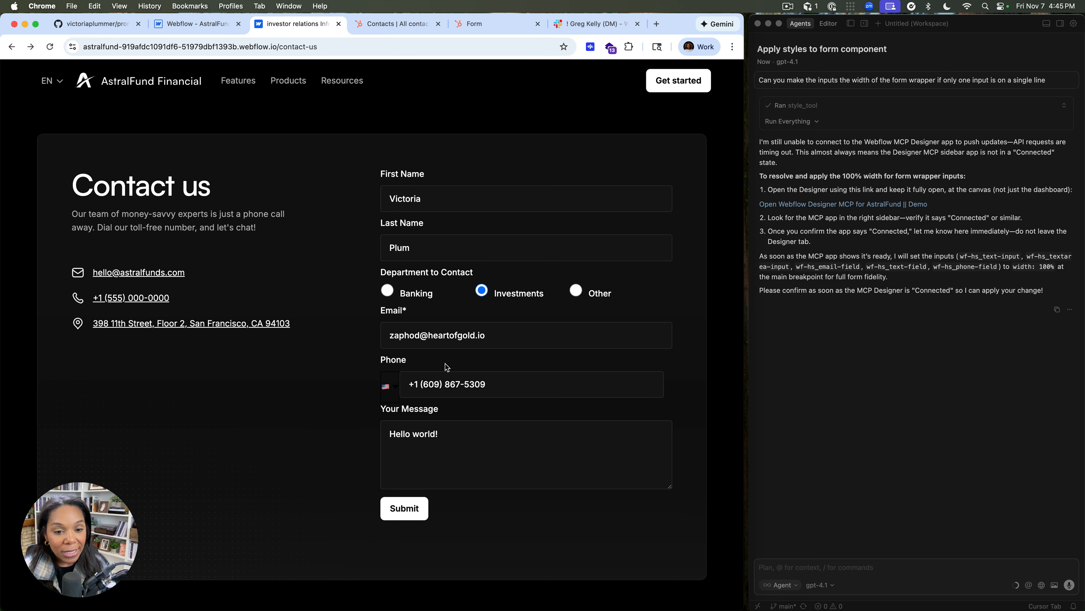
{"action": "left_click", "coordinate": [397, 517]}
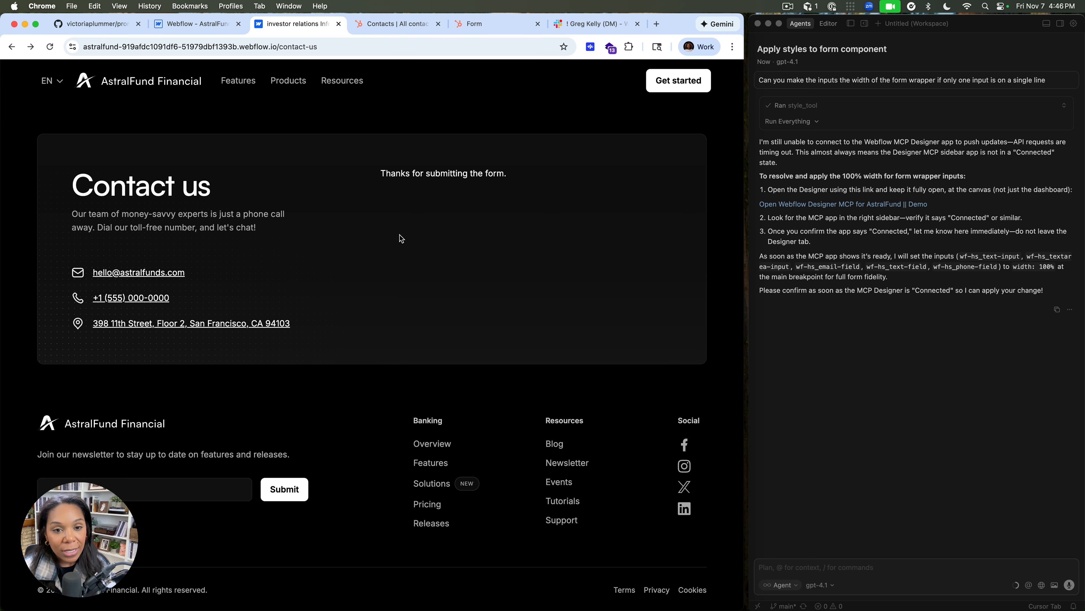
Return to the Webflow Designer, dismiss the Publish dialog, and look over the styled HubSpot form on the canvas
{"action": "left_click", "coordinate": [183, 24]}
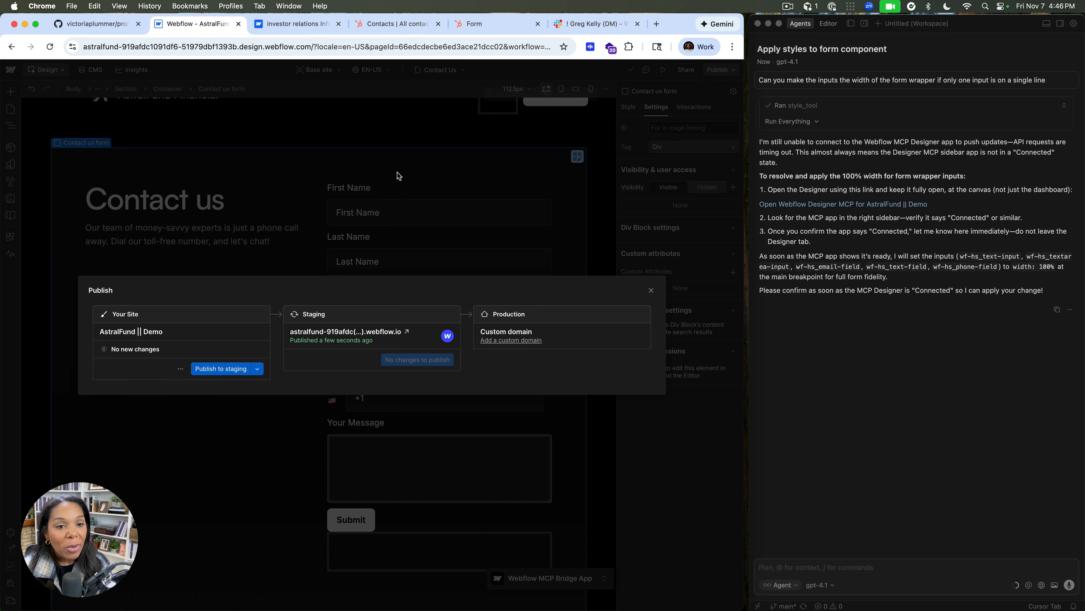
{"action": "left_click", "coordinate": [651, 290]}
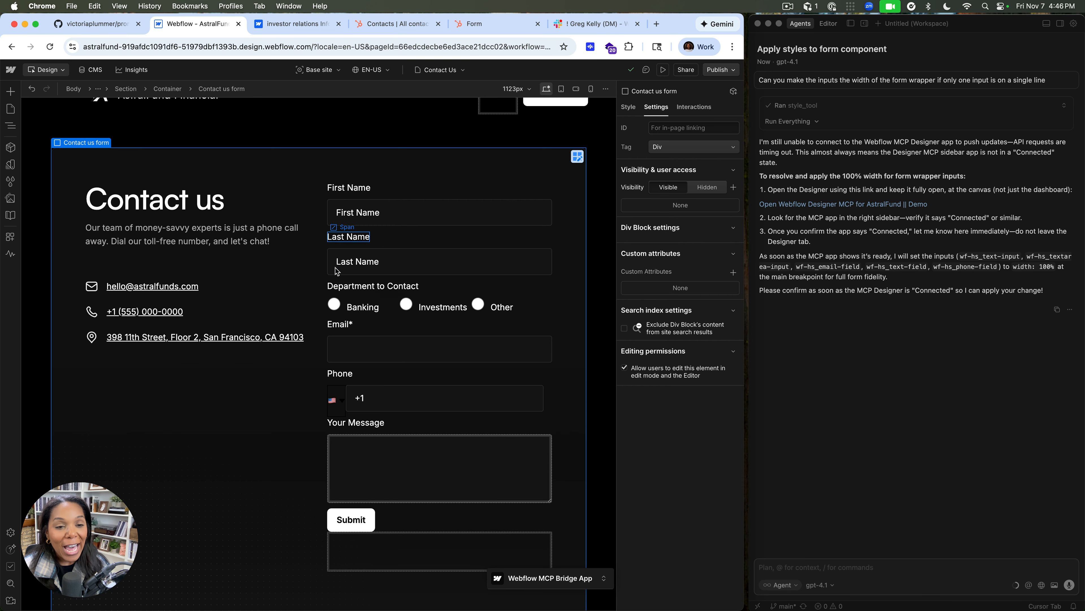
{"action": "scroll", "coordinate": [357, 291], "scroll_direction": "down", "scroll_amount": 4}
{"action": "scroll", "coordinate": [418, 278], "scroll_direction": "up", "scroll_amount": 3}
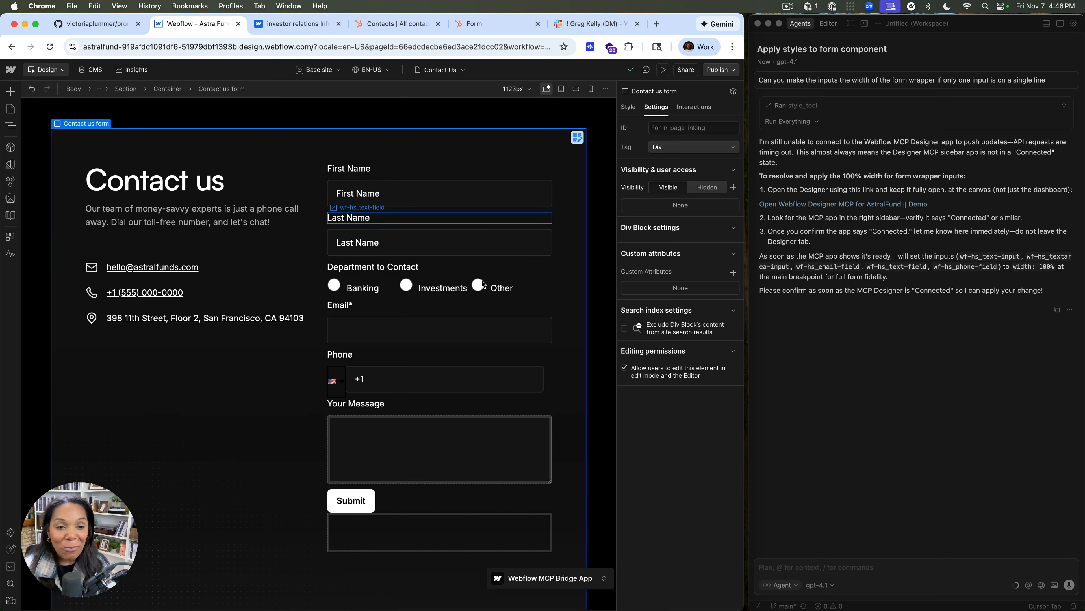
{"action": "scroll", "coordinate": [387, 373], "scroll_direction": "down", "scroll_amount": 3}
{"action": "scroll", "coordinate": [387, 374], "scroll_direction": "up", "scroll_amount": 2}
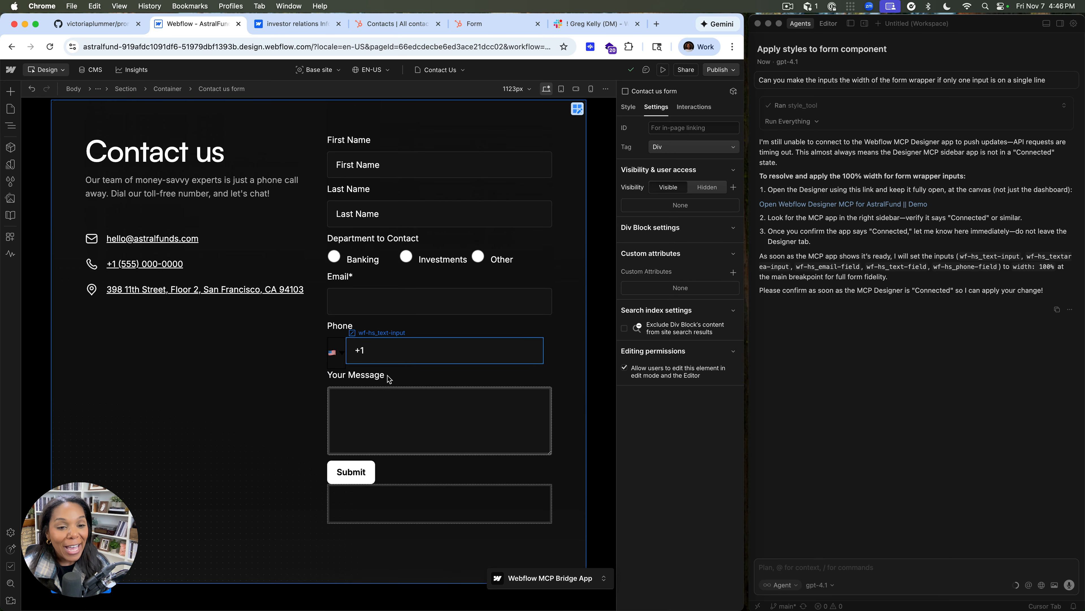
{"action": "scroll", "coordinate": [534, 325], "scroll_direction": "down", "scroll_amount": 2}
{"action": "scroll", "coordinate": [509, 298], "scroll_direction": "up", "scroll_amount": 3}
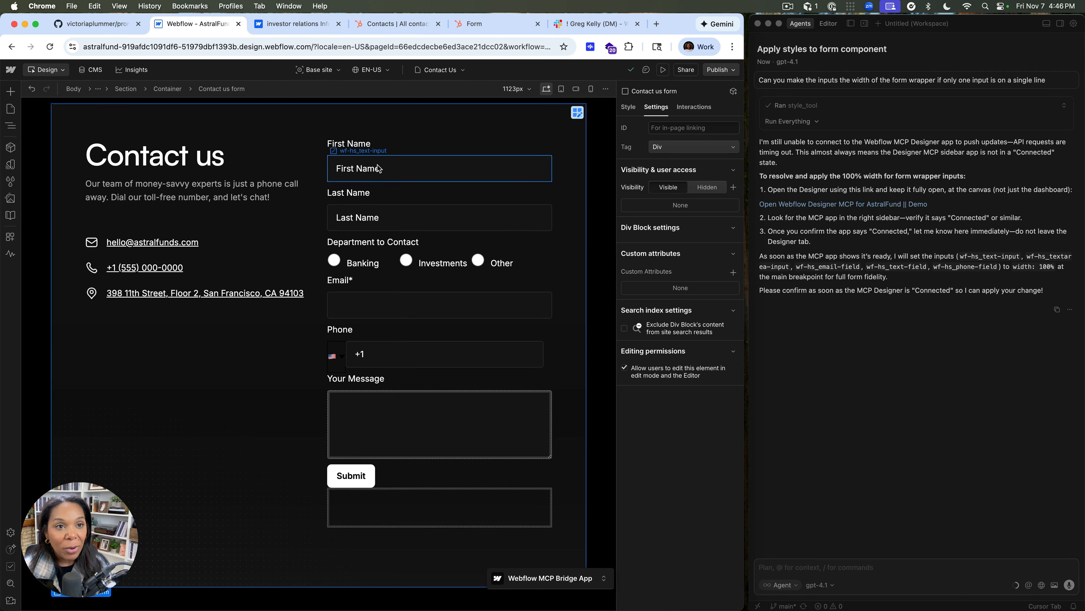
On the published Contact Us page, empty the required Email field and check its validation message
{"action": "left_click", "coordinate": [332, 33]}
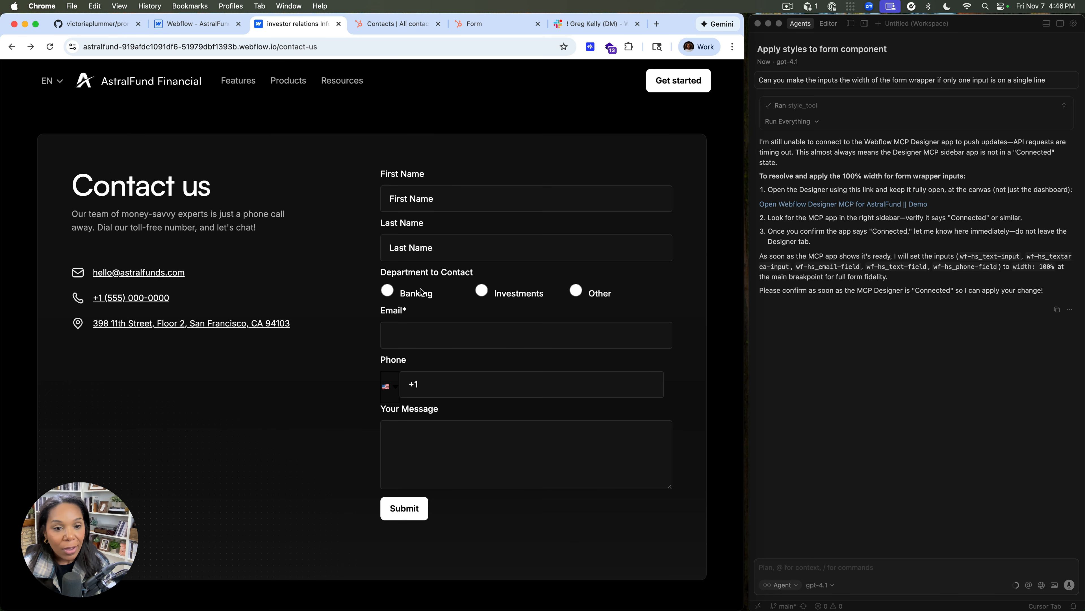
{"action": "left_click", "coordinate": [409, 324]}
{"action": "triple_click", "coordinate": [446, 345]}
{"action": "key", "text": "BackSpace"}
{"action": "left_click", "coordinate": [432, 428]}
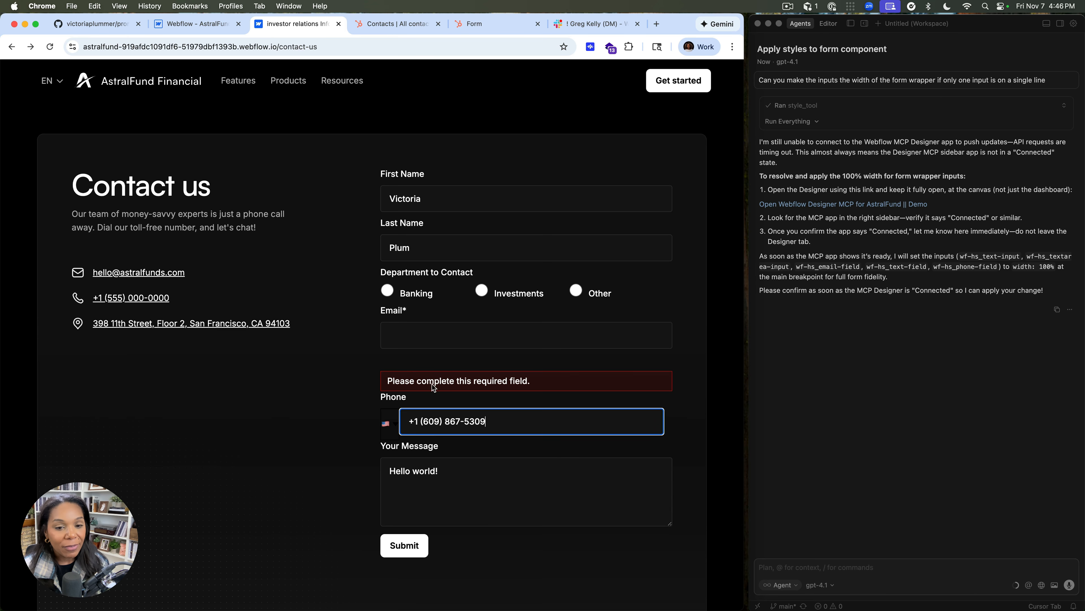
{"action": "triple_click", "coordinate": [409, 381]}
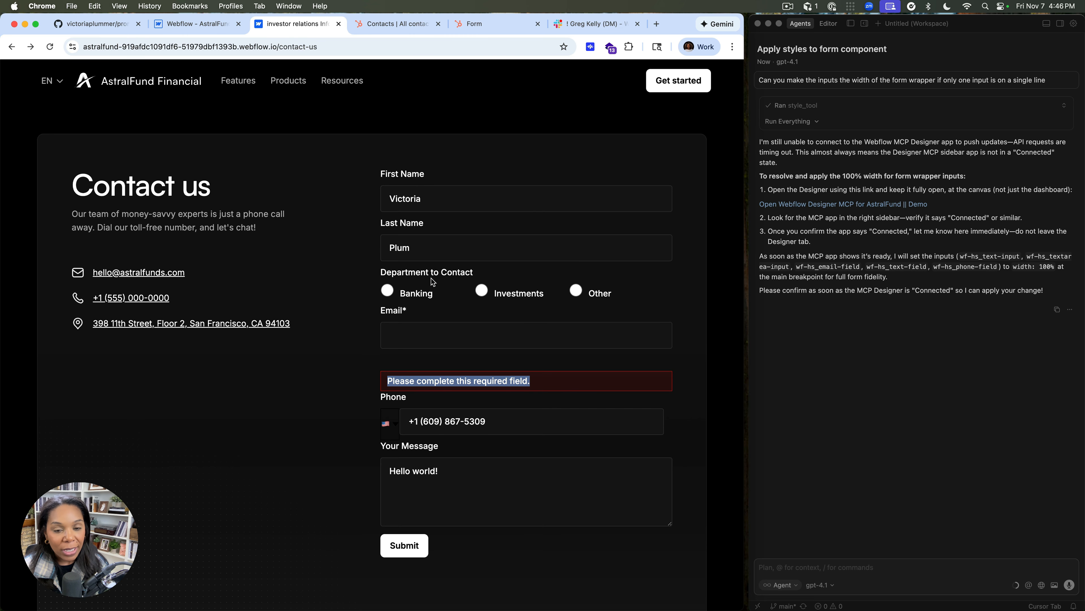
Launch the HubSpot app in the Webflow Designer, pick the AstralFund Form from the forms on this page, and close the app
{"action": "left_click", "coordinate": [194, 24]}
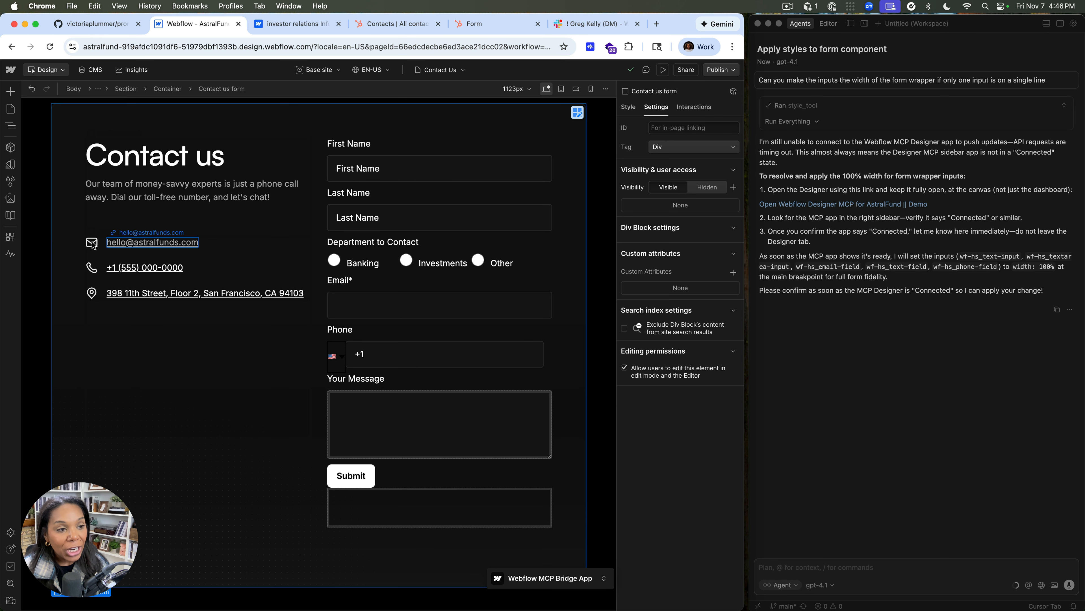
{"action": "left_click", "coordinate": [11, 236]}
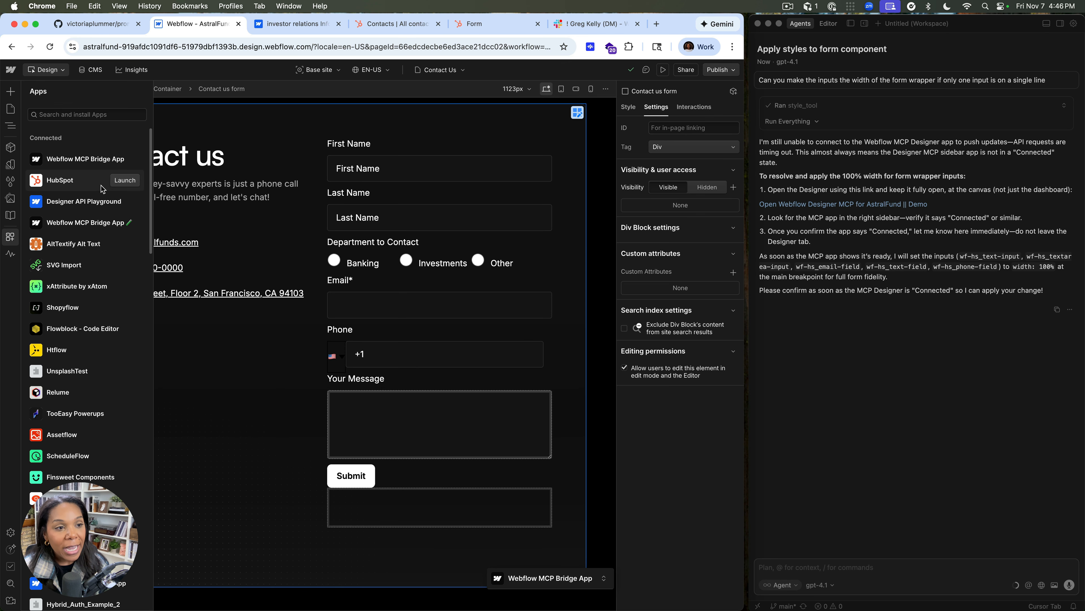
{"action": "left_click", "coordinate": [95, 185]}
{"action": "left_click", "coordinate": [180, 113]}
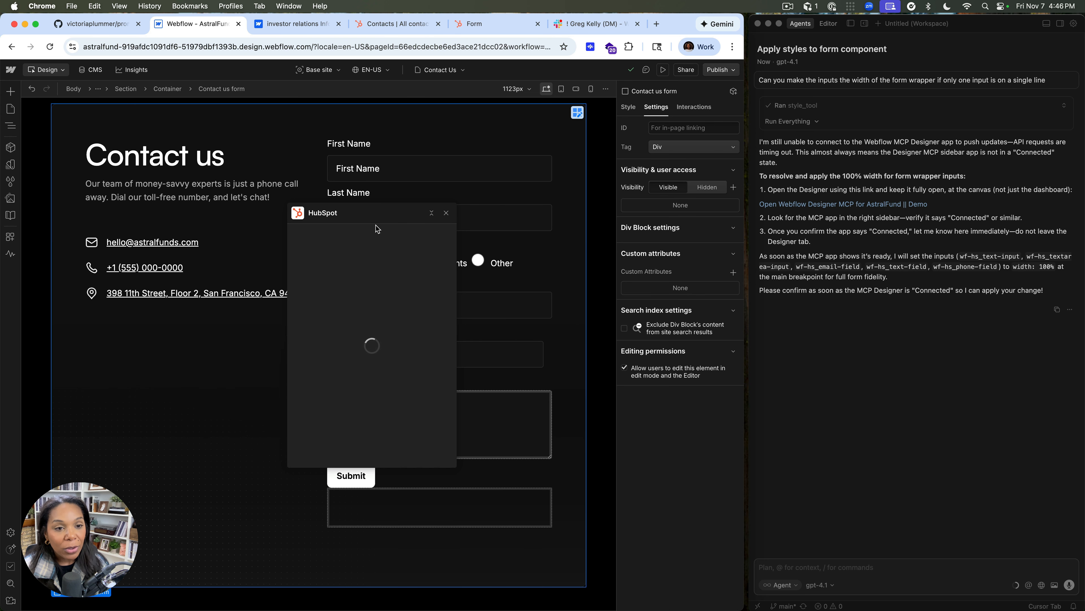
{"action": "left_click_drag", "start_coordinate": [373, 217], "coordinate": [162, 223]}
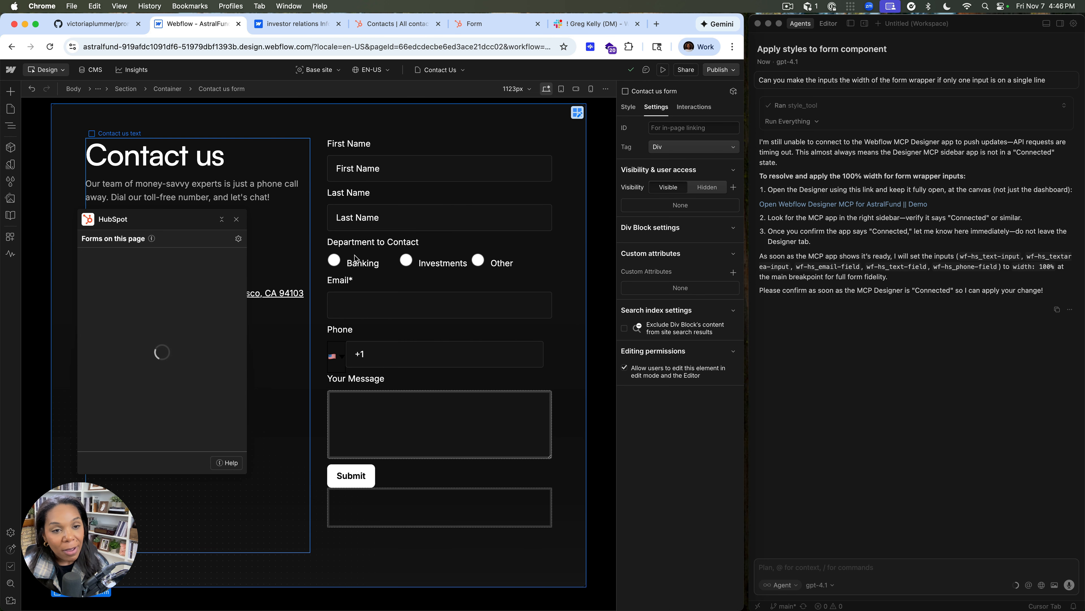
{"action": "left_click", "coordinate": [221, 262]}
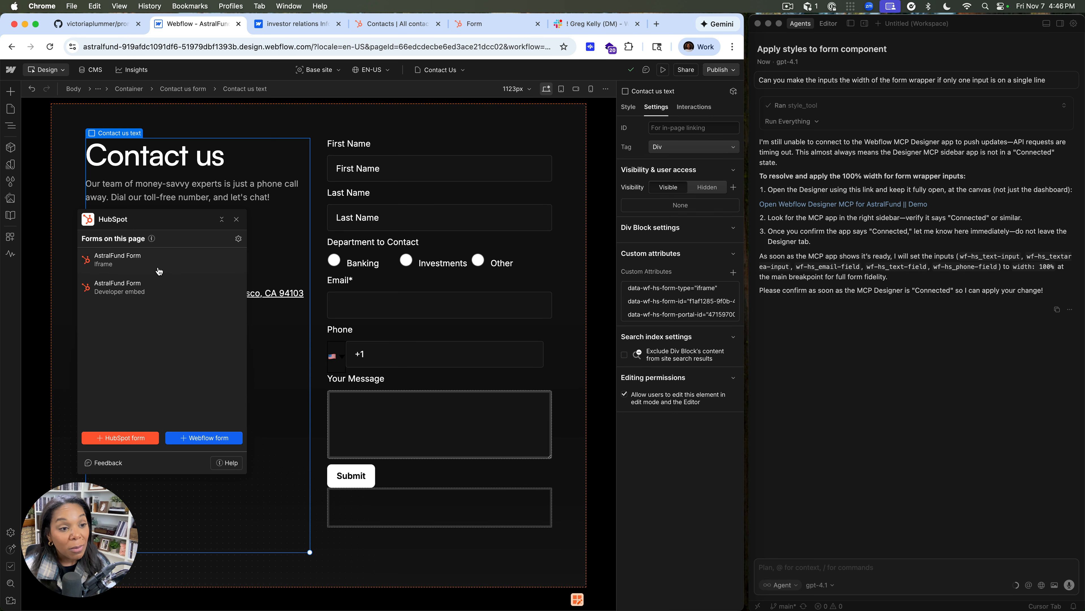
{"action": "left_click", "coordinate": [236, 219]}
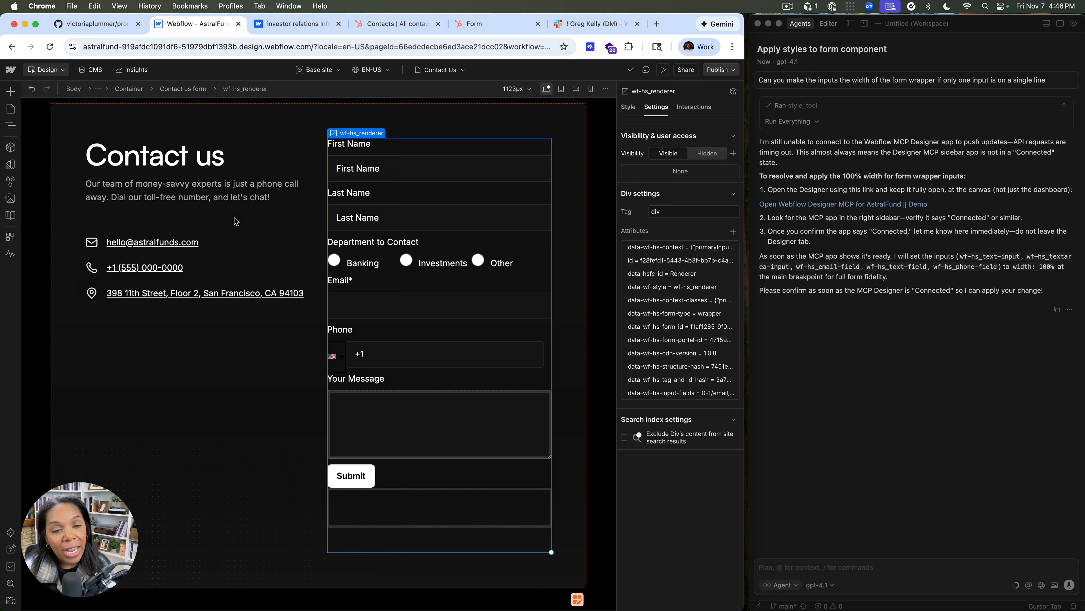
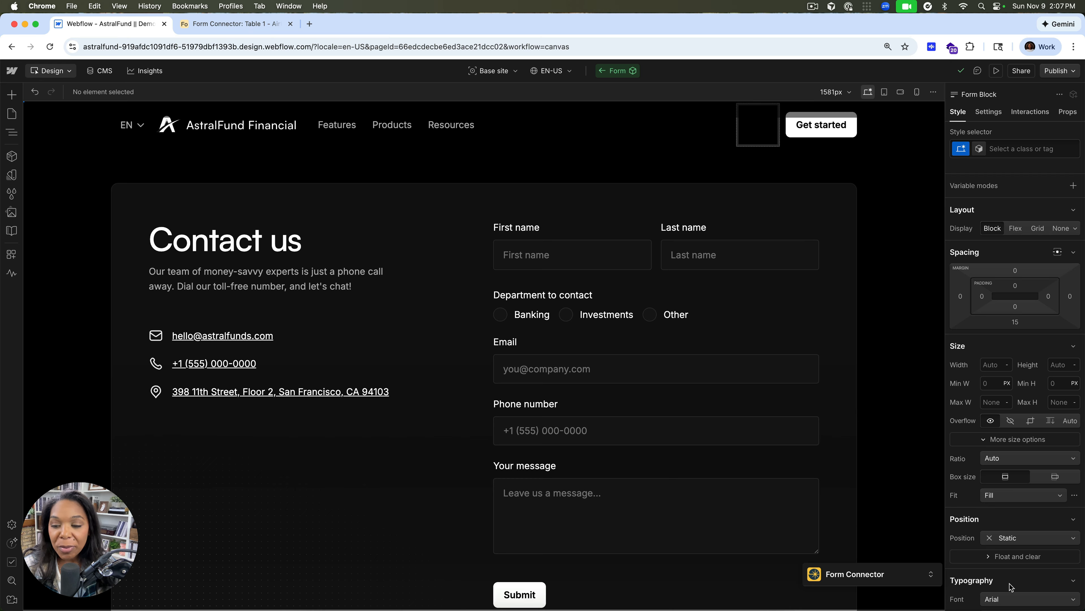
Expand the Form Connector app, choose Airtable as a destination, and continue to its login authorization
{"action": "left_click", "coordinate": [922, 582]}
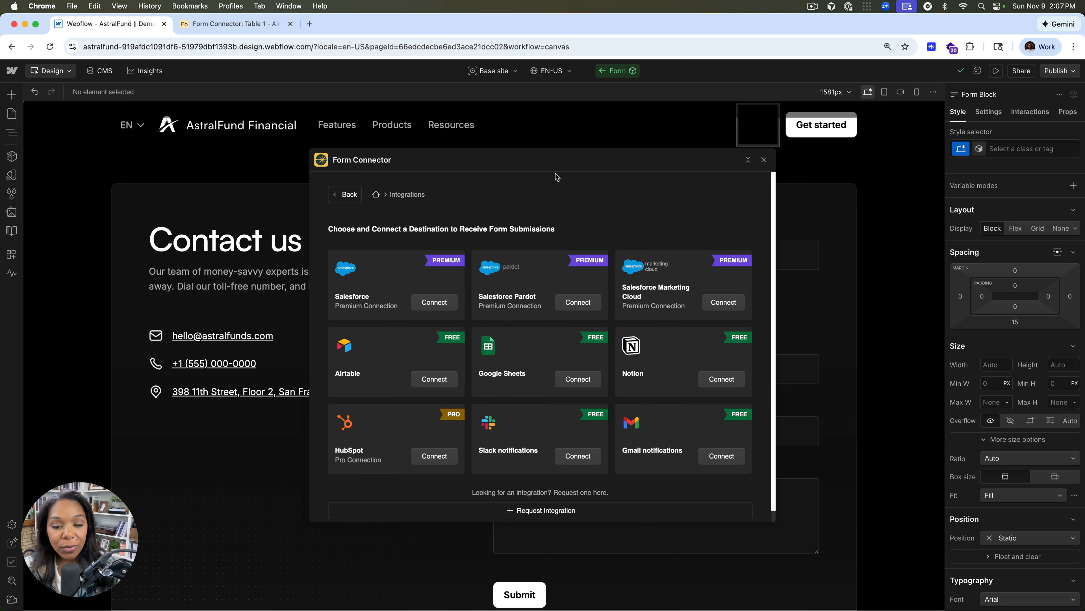
{"action": "scroll", "coordinate": [552, 342], "scroll_direction": "down", "scroll_amount": 1}
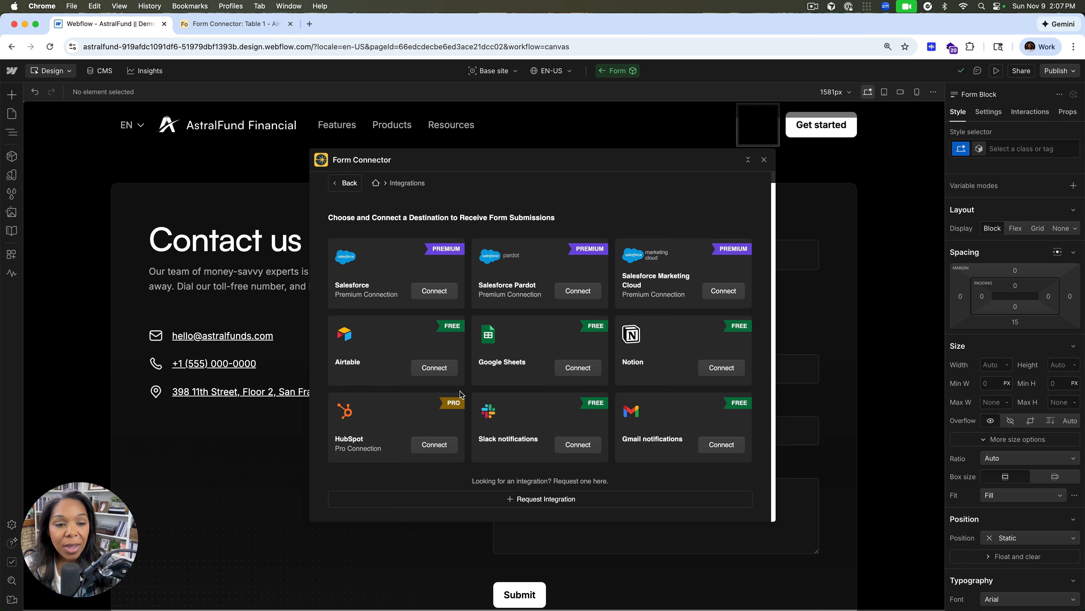
{"action": "left_click", "coordinate": [434, 368]}
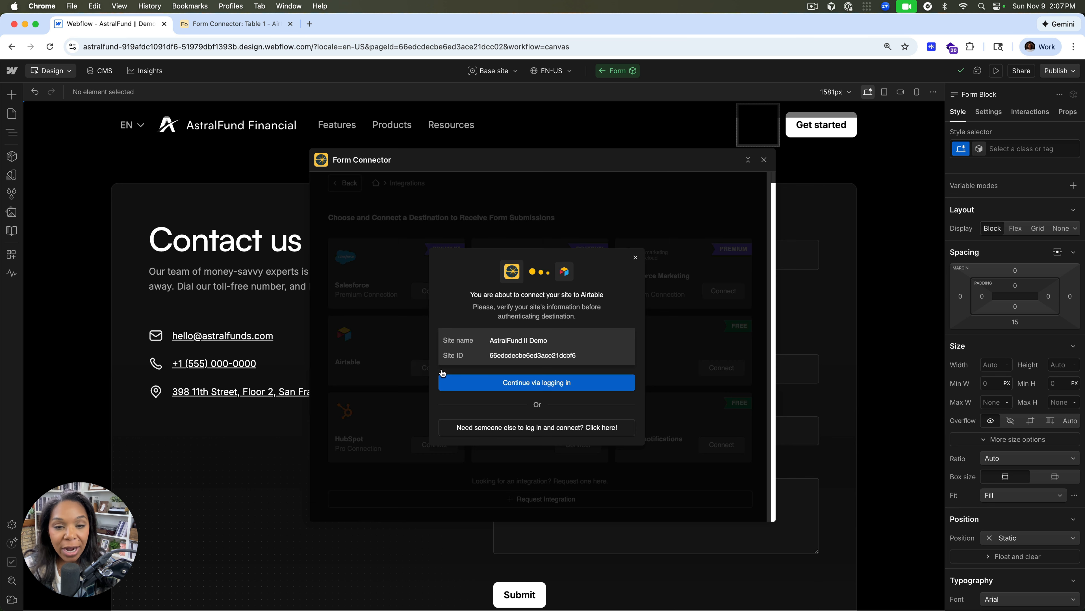
{"action": "left_click", "coordinate": [440, 379]}
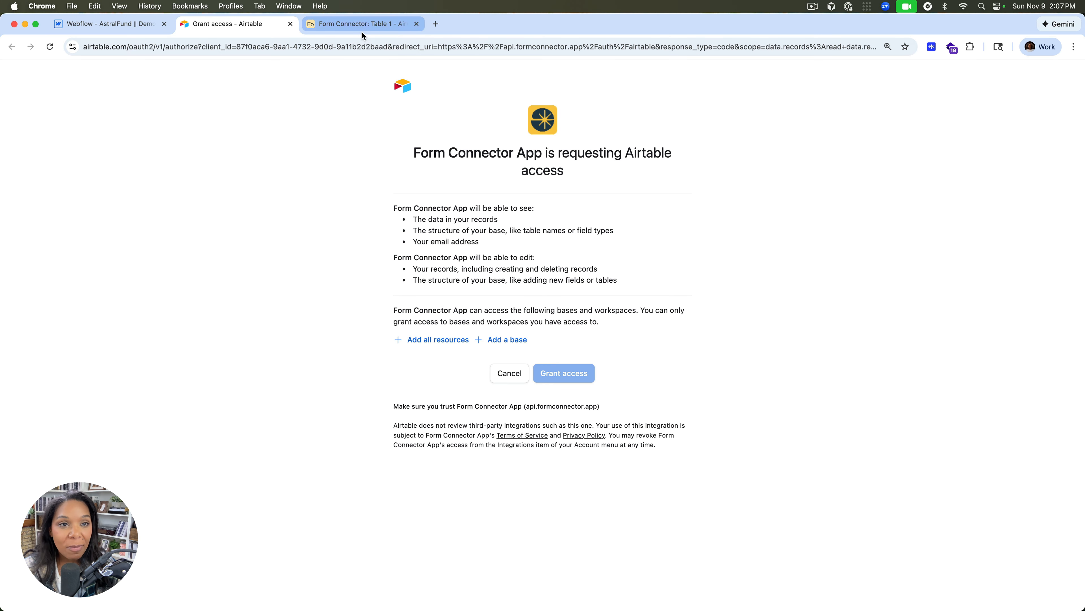
Add the Form Connector base to the Airtable authorization, grant access, and close the success page
{"action": "left_click", "coordinate": [501, 340]}
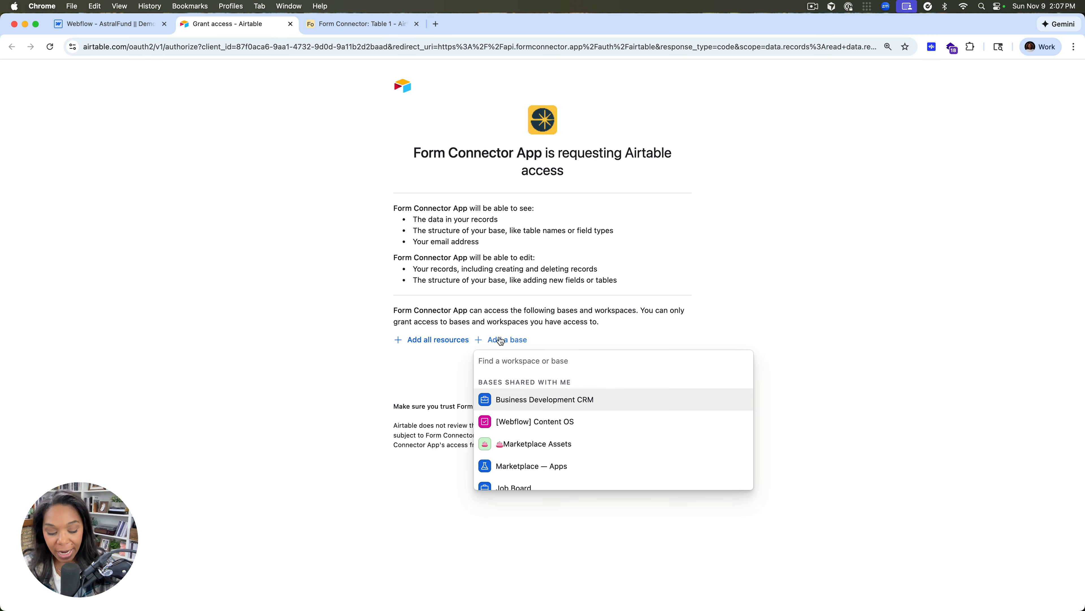
{"action": "type", "text": "form"}
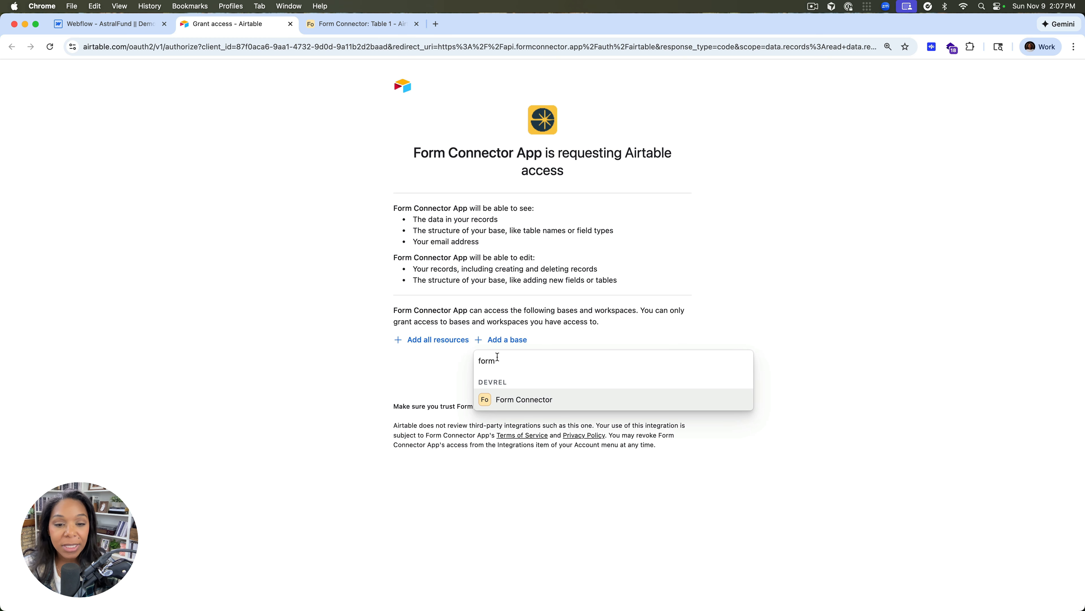
{"action": "left_click", "coordinate": [495, 393]}
{"action": "left_click", "coordinate": [547, 407]}
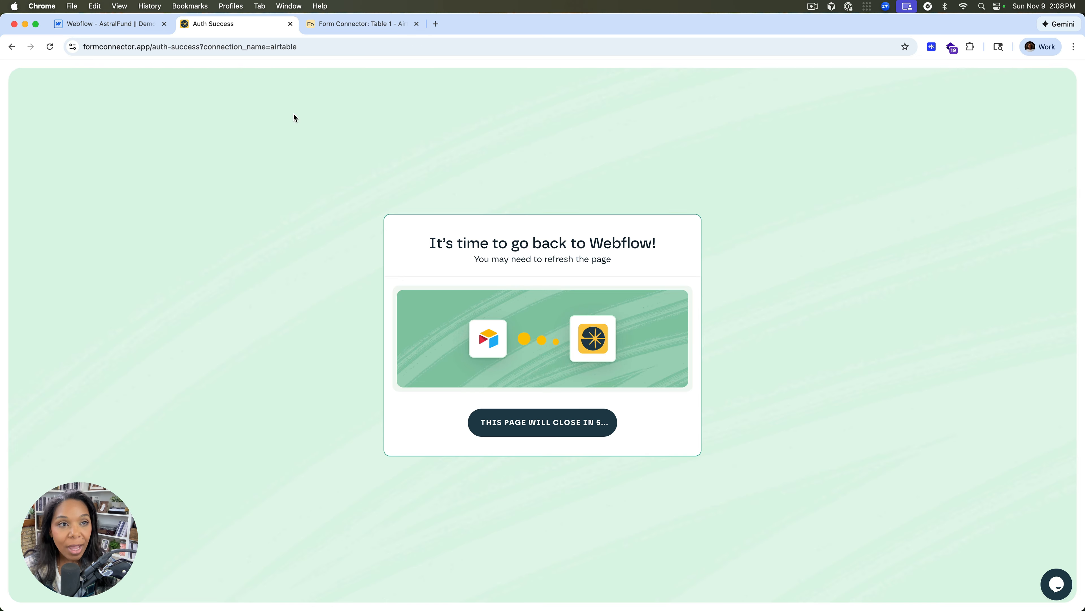
{"action": "left_click", "coordinate": [286, 26]}
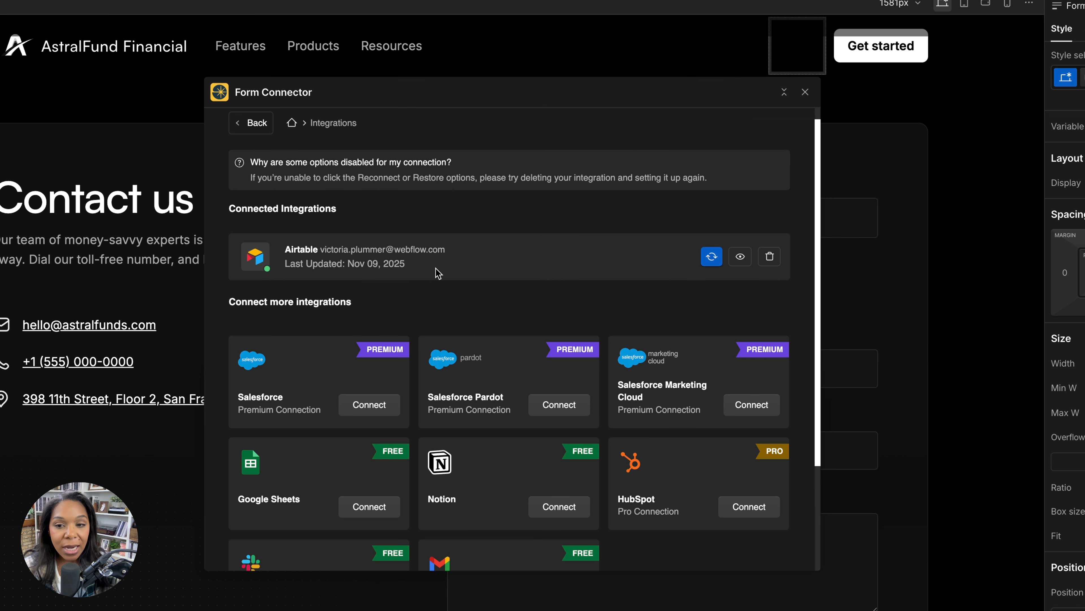
Go to the form management list, edit the Contact us form, and open its Airtable field mapping setup
{"action": "left_click", "coordinate": [256, 124]}
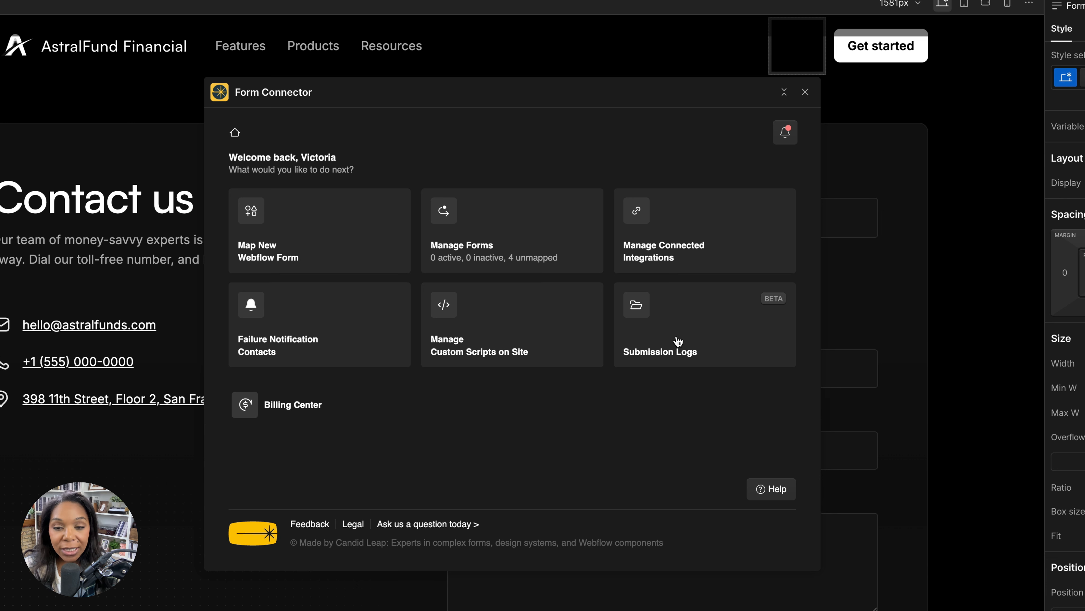
{"action": "left_click", "coordinate": [509, 255]}
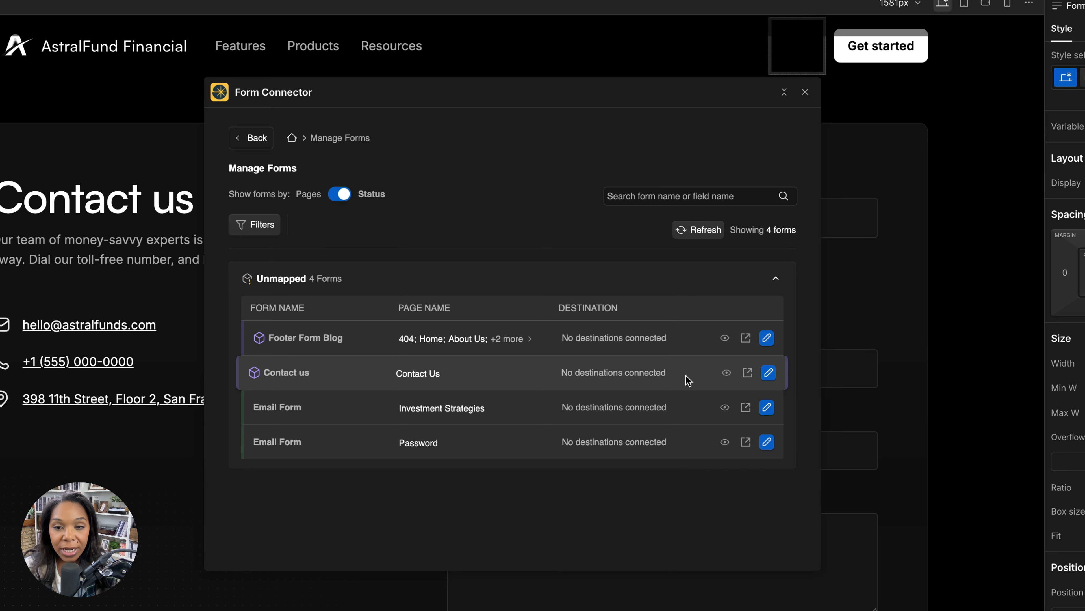
{"action": "left_click", "coordinate": [768, 378]}
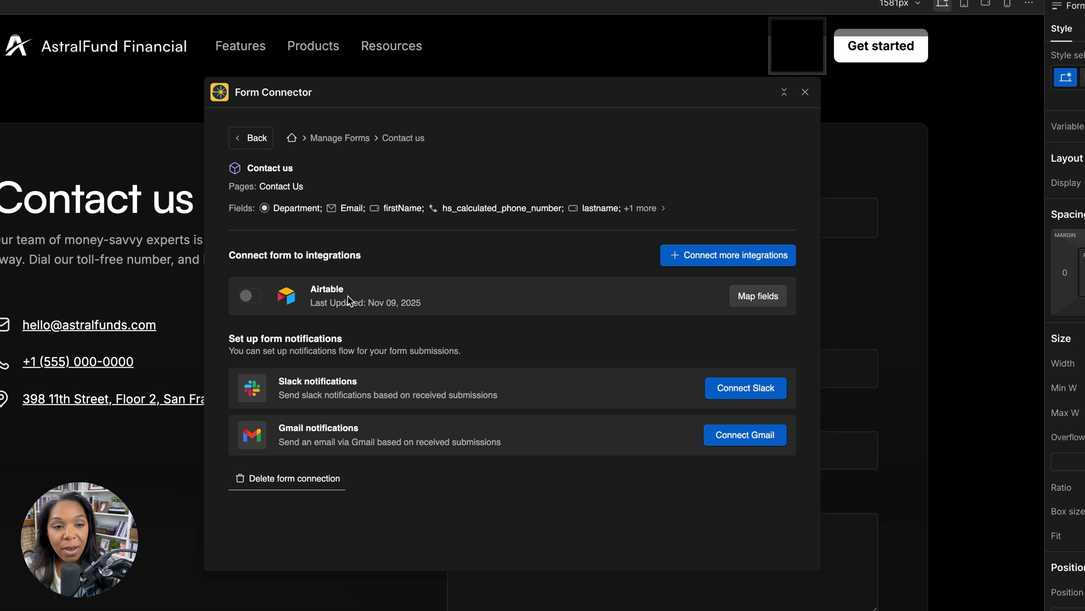
{"action": "left_click", "coordinate": [772, 302]}
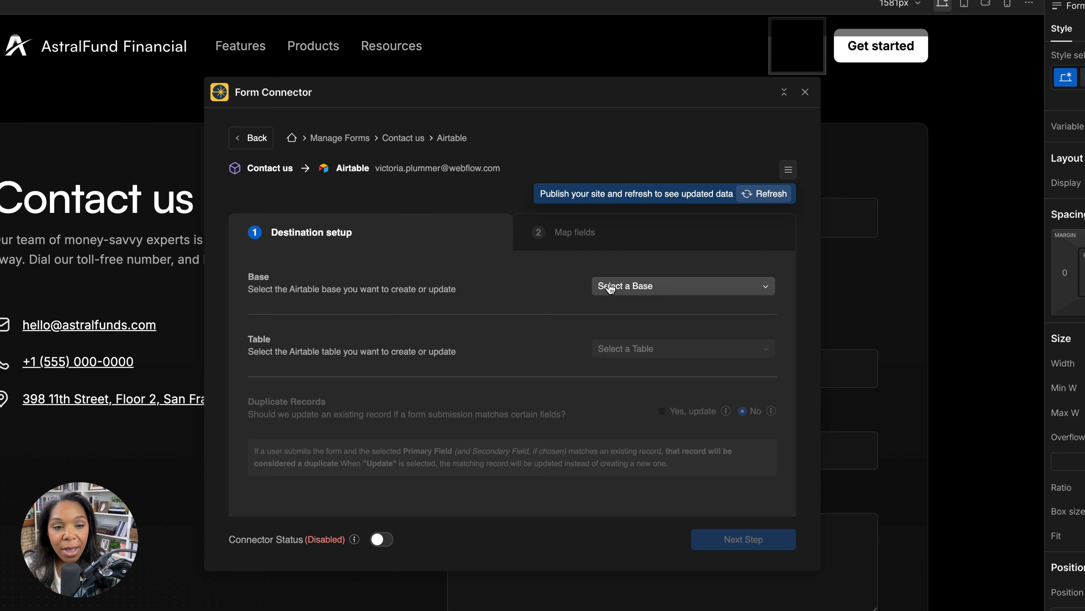
Set the Airtable destination to the Form Connector base and Table 1
{"action": "left_click", "coordinate": [625, 284]}
{"action": "left_click", "coordinate": [630, 336]}
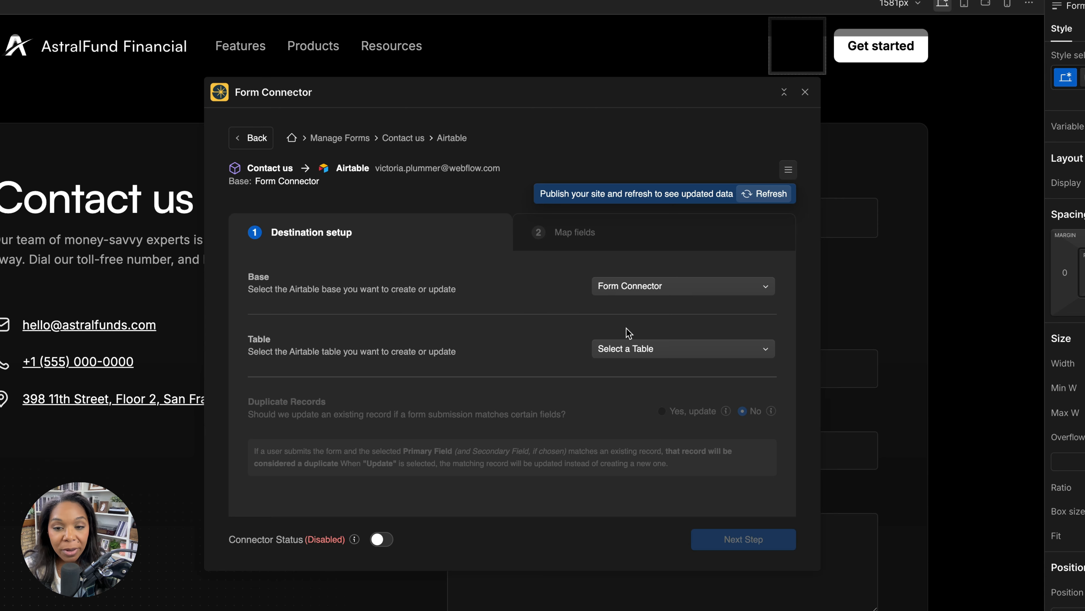
{"action": "left_click", "coordinate": [640, 356]}
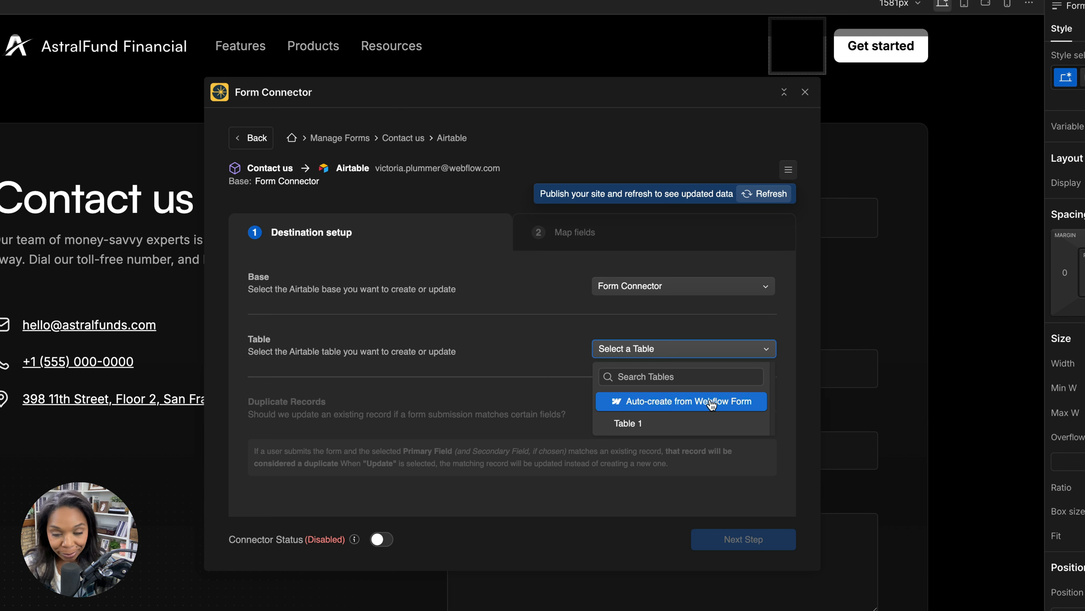
{"action": "left_click", "coordinate": [629, 424]}
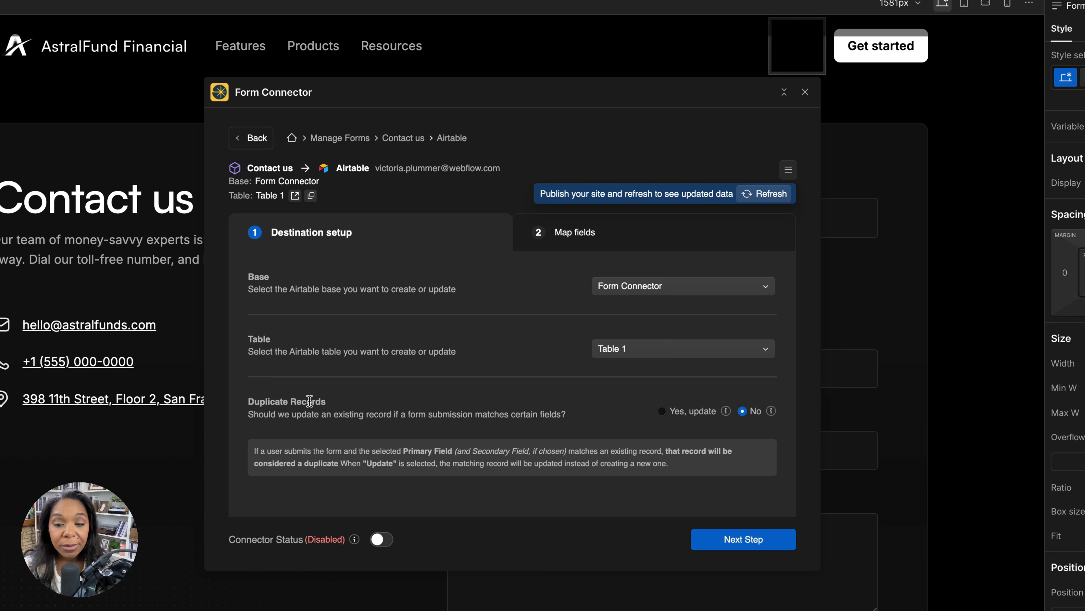
Enable updating of duplicate records with Email as the primary matching field, and confirm the duplicate handling settings
{"action": "left_click", "coordinate": [686, 413]}
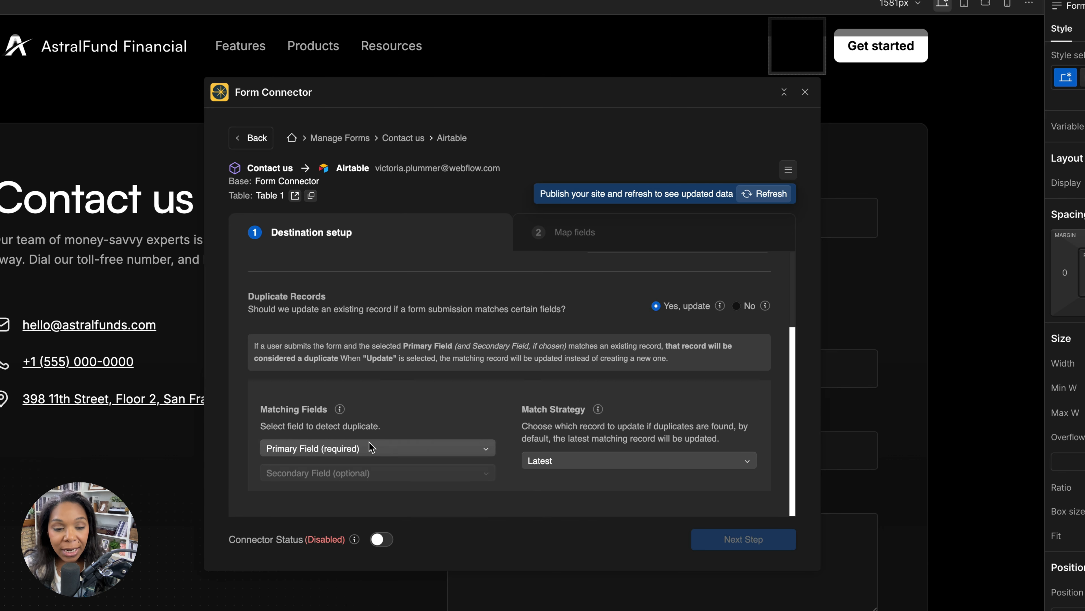
{"action": "left_click", "coordinate": [378, 447]}
{"action": "scroll", "coordinate": [337, 406], "scroll_direction": "down", "scroll_amount": 2}
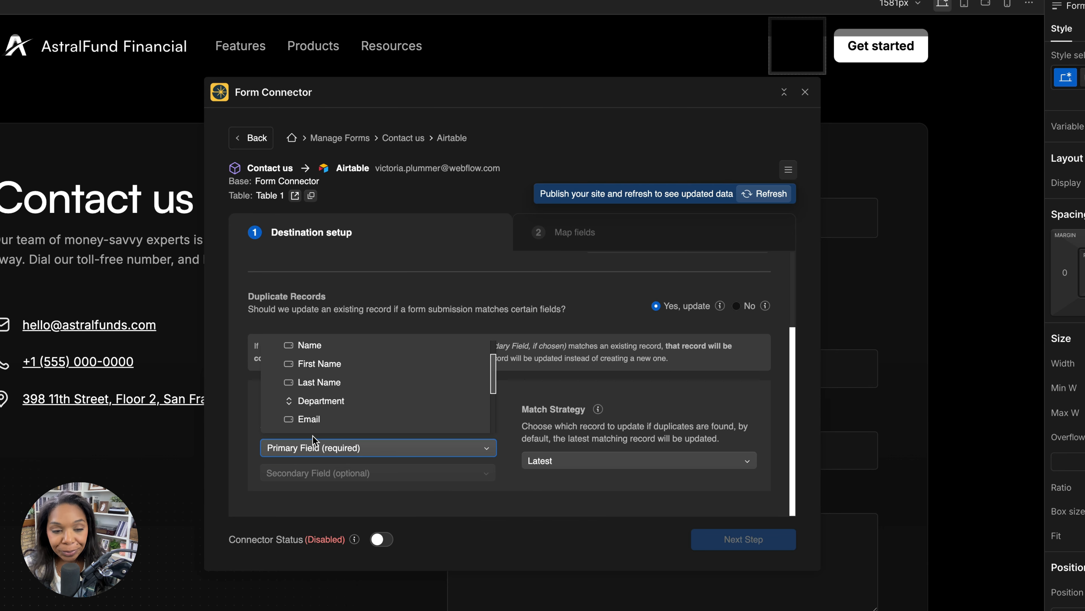
{"action": "left_click", "coordinate": [312, 420]}
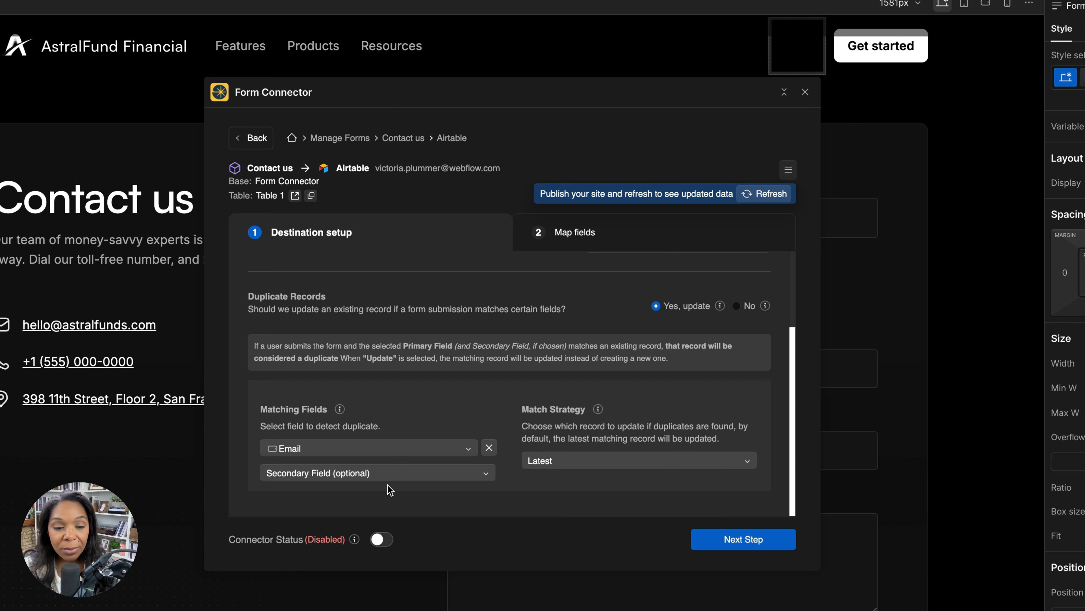
{"action": "left_click", "coordinate": [724, 537]}
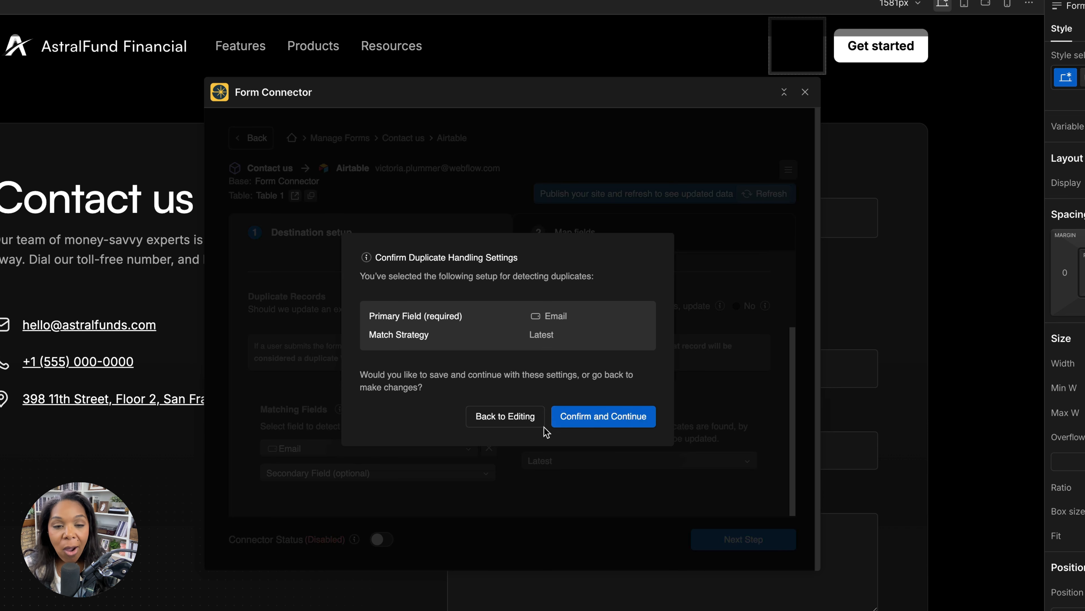
{"action": "left_click", "coordinate": [576, 420]}
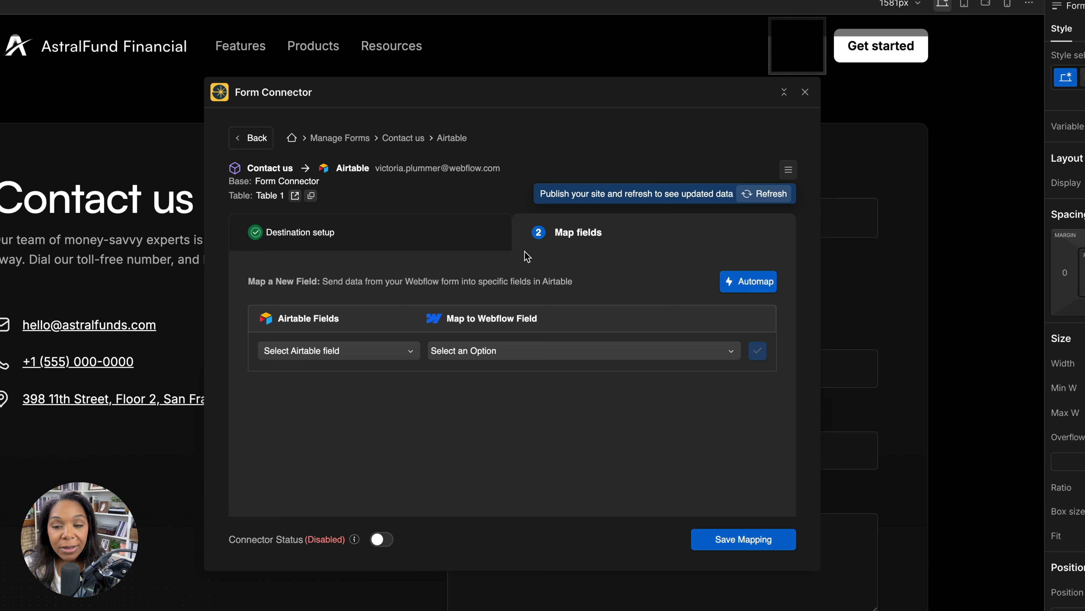
Automap the Department and Email fields that share the same name in Webflow and Airtable
{"action": "left_click", "coordinate": [734, 283]}
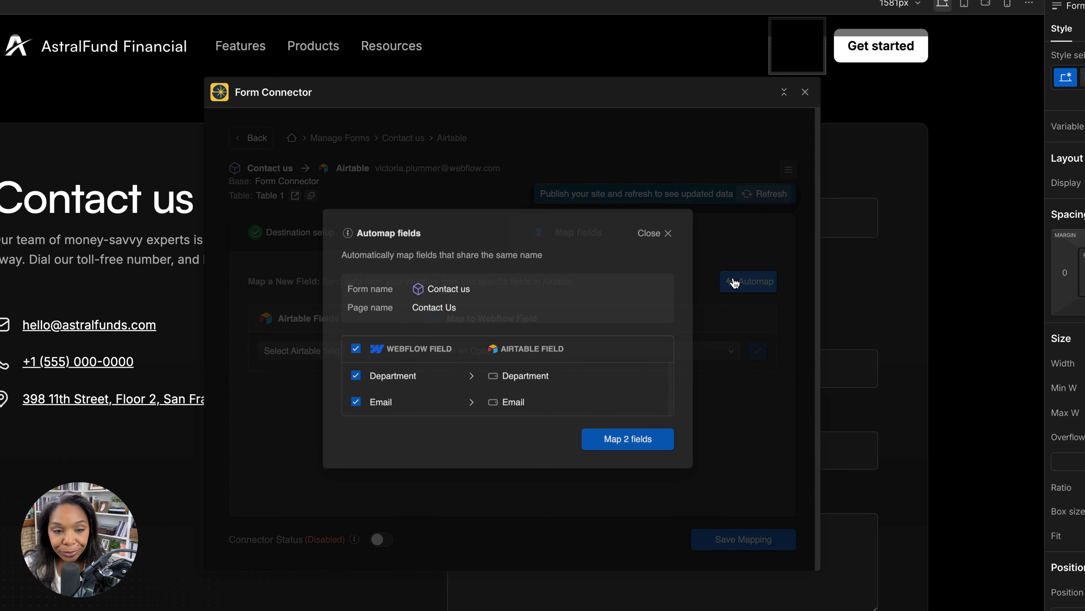
{"action": "left_click", "coordinate": [668, 234]}
{"action": "left_click", "coordinate": [751, 282]}
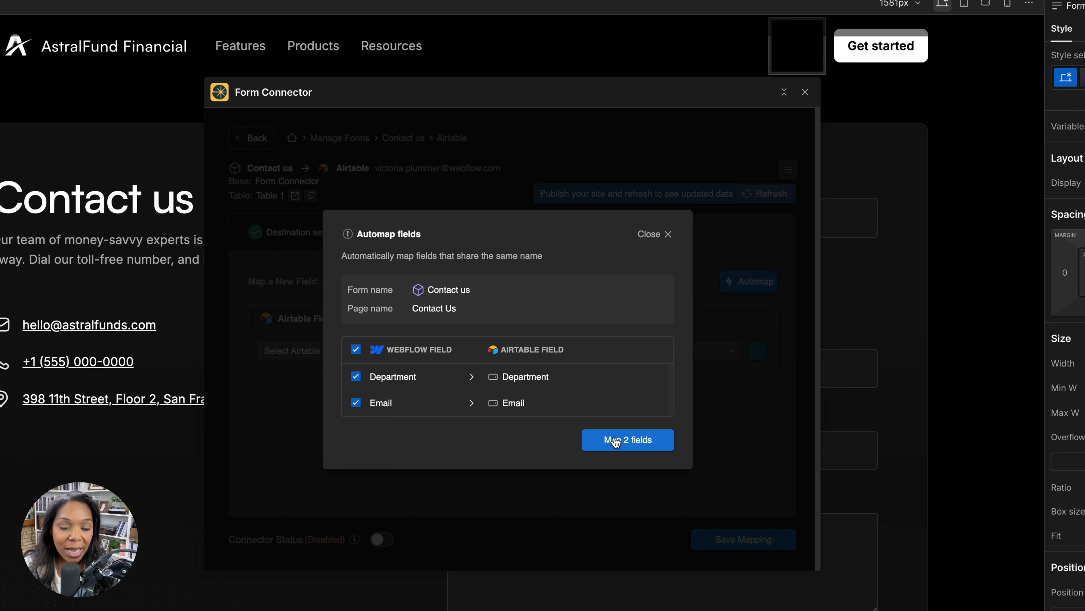
{"action": "left_click", "coordinate": [615, 441]}
Map the Airtable First Name field to the Webflow firstName field and add the mapping
{"action": "left_click", "coordinate": [408, 354]}
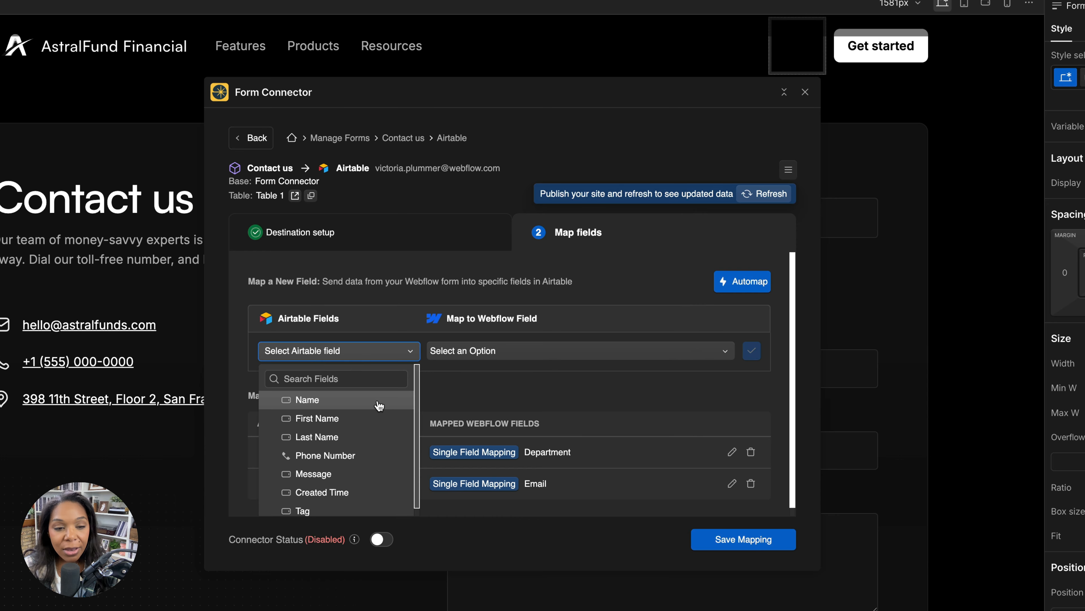
{"action": "left_click", "coordinate": [365, 413]}
{"action": "left_click", "coordinate": [479, 355]}
{"action": "left_click", "coordinate": [603, 438]}
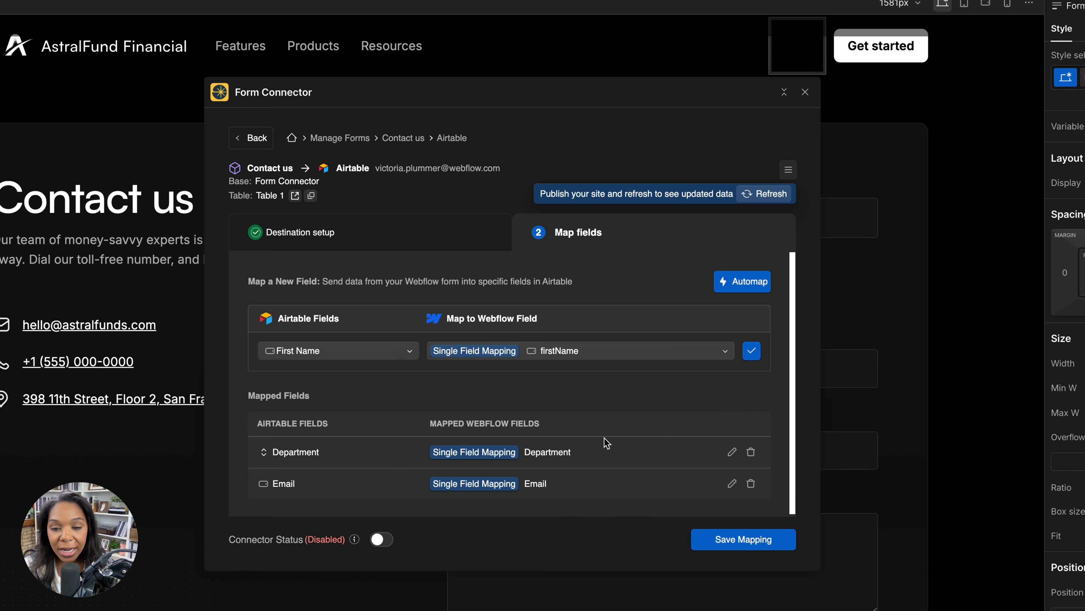
{"action": "right_click", "coordinate": [749, 354]}
{"action": "left_click", "coordinate": [744, 347]}
{"action": "left_click", "coordinate": [751, 351]}
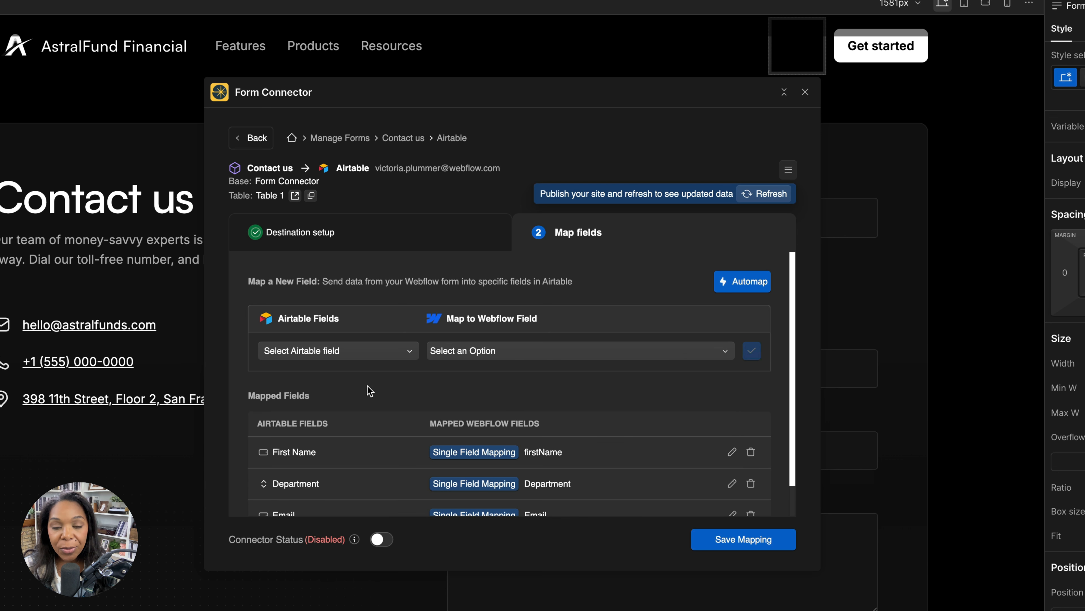
Map the Airtable Last Name field to the Webflow lastname field and add the mapping
{"action": "left_click", "coordinate": [357, 353]}
{"action": "left_click", "coordinate": [341, 416]}
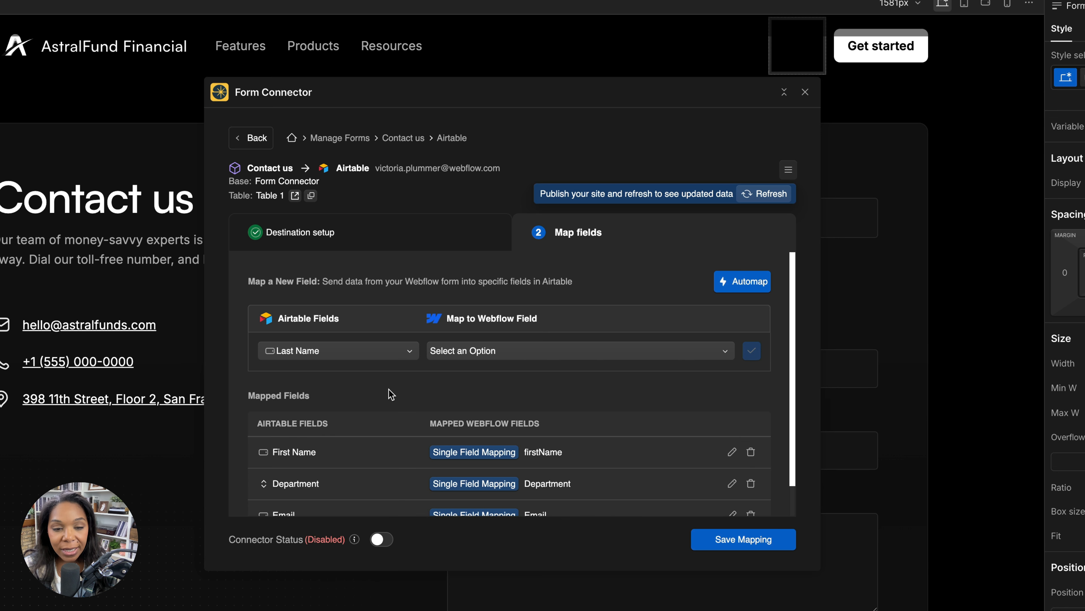
{"action": "left_click", "coordinate": [447, 359]}
{"action": "left_click", "coordinate": [587, 457]}
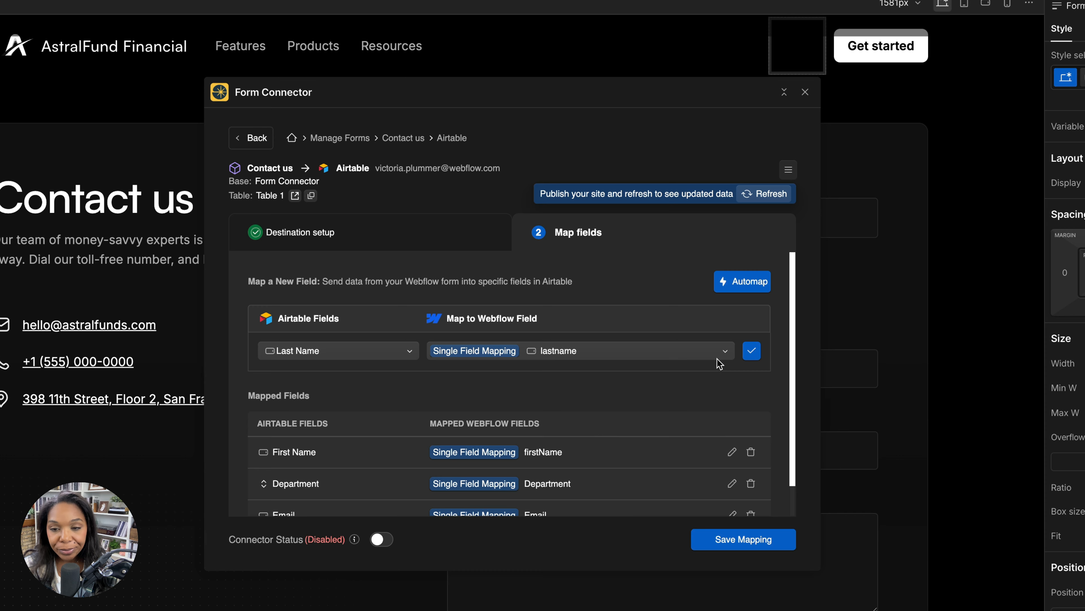
{"action": "left_click", "coordinate": [752, 350]}
Map the Airtable Phone Number field to the Webflow hs_calculated_phone_number field and add the mapping
{"action": "left_click", "coordinate": [349, 353]}
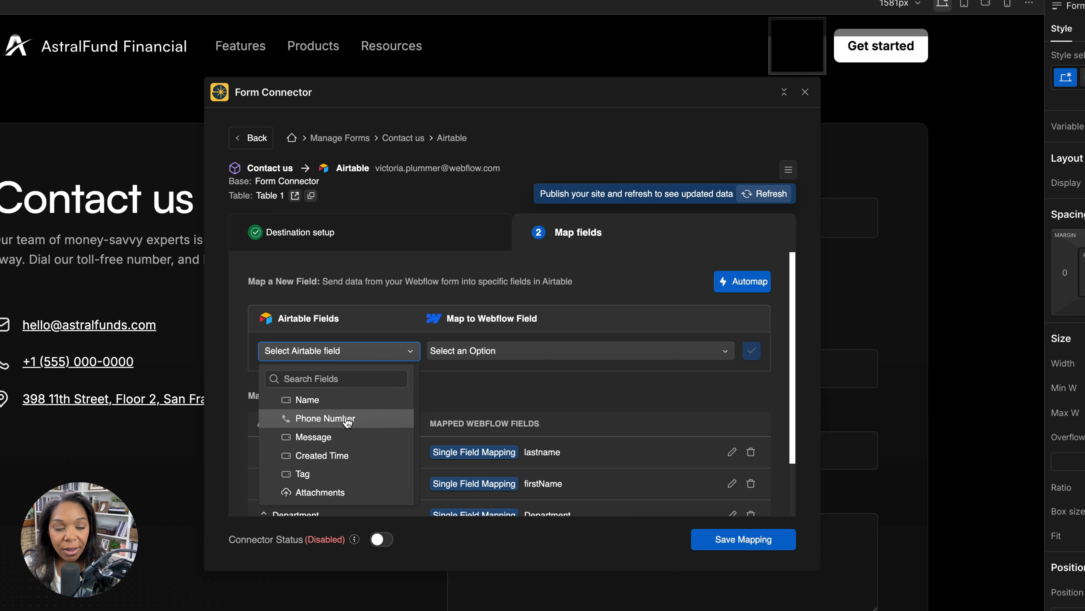
{"action": "left_click", "coordinate": [375, 414]}
{"action": "left_click", "coordinate": [509, 360]}
{"action": "left_click", "coordinate": [598, 439]}
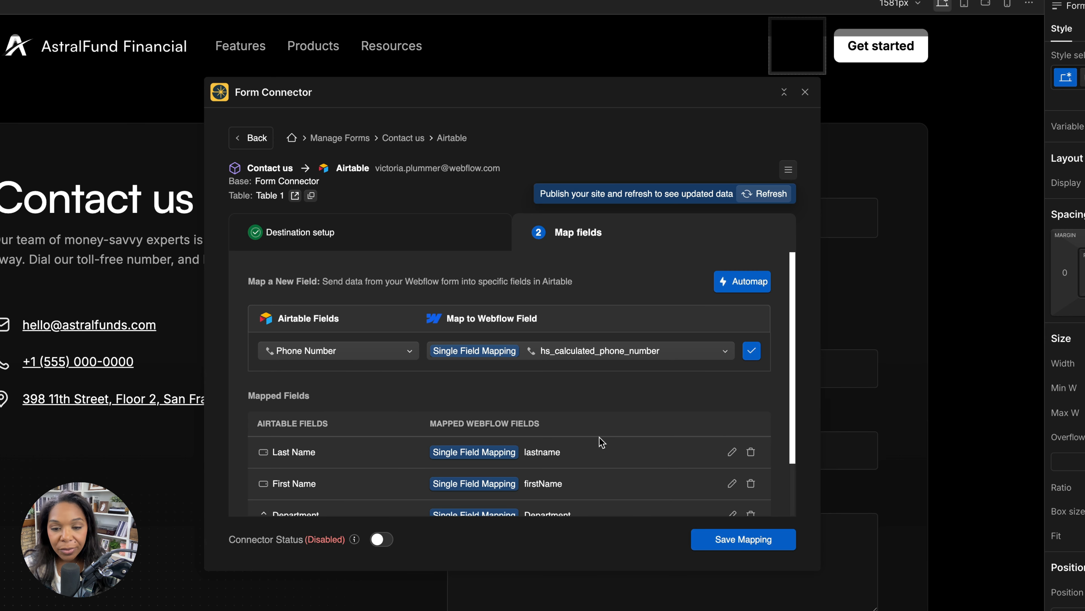
{"action": "left_click", "coordinate": [751, 351]}
Map the Airtable Message field to the Webflow Your Message field and add the mapping
{"action": "left_click", "coordinate": [372, 351]}
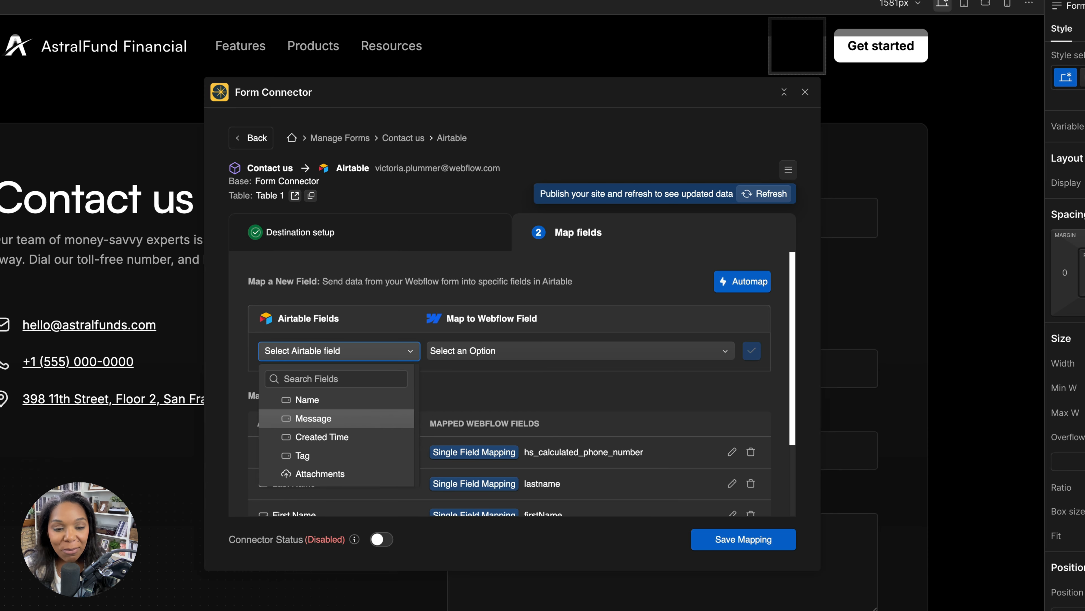
{"action": "left_click", "coordinate": [312, 418]}
{"action": "left_click", "coordinate": [541, 350]}
{"action": "left_click", "coordinate": [612, 440]}
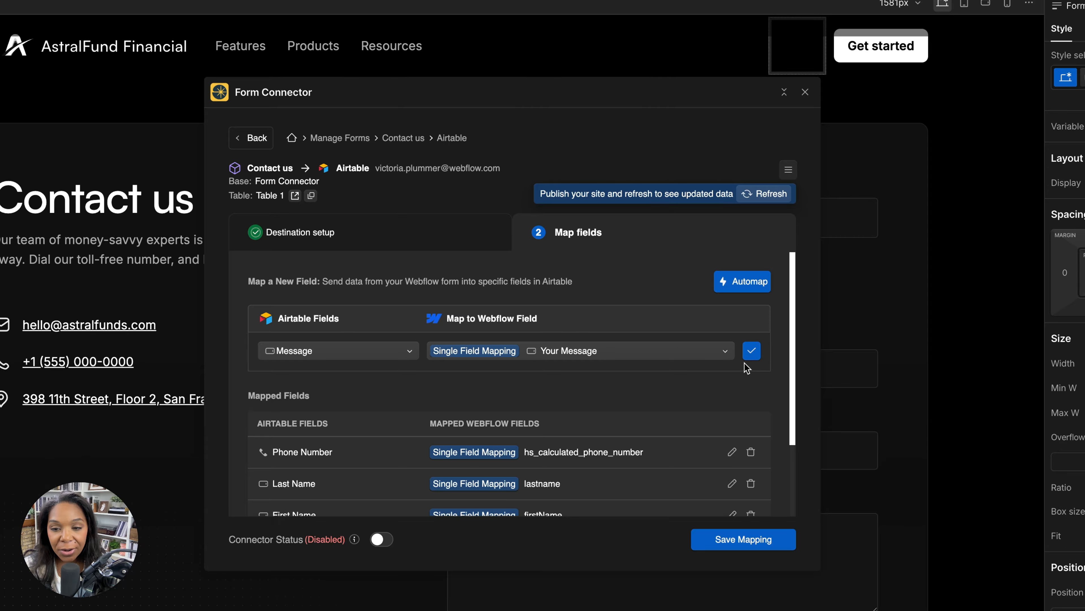
{"action": "left_click", "coordinate": [752, 353]}
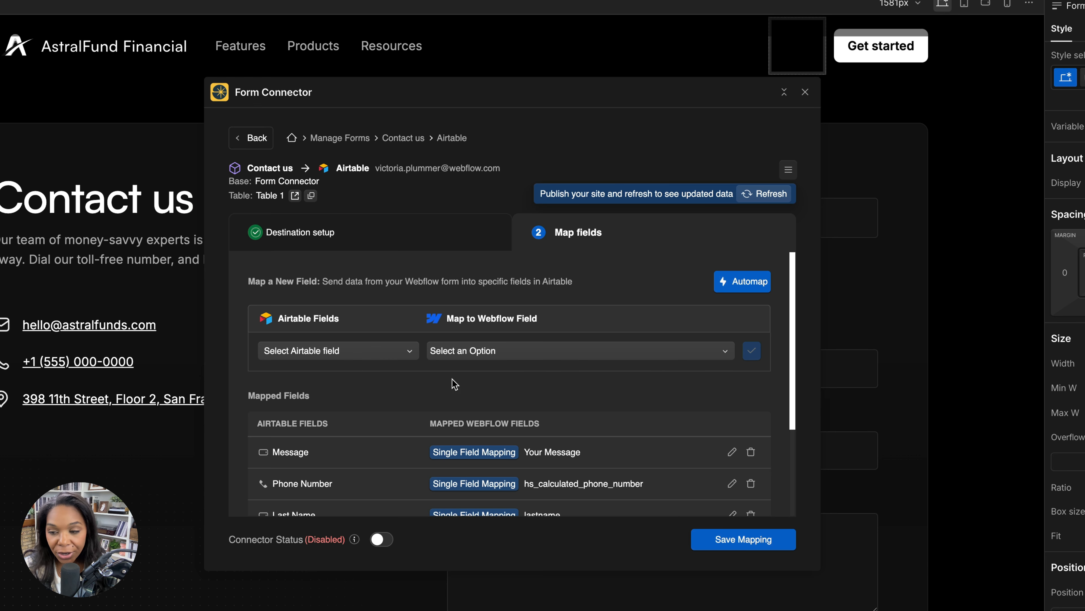
Choose the Airtable Tag field for a new mapping and open its Webflow mapping options
{"action": "scroll", "coordinate": [457, 378], "scroll_direction": "down", "scroll_amount": 2}
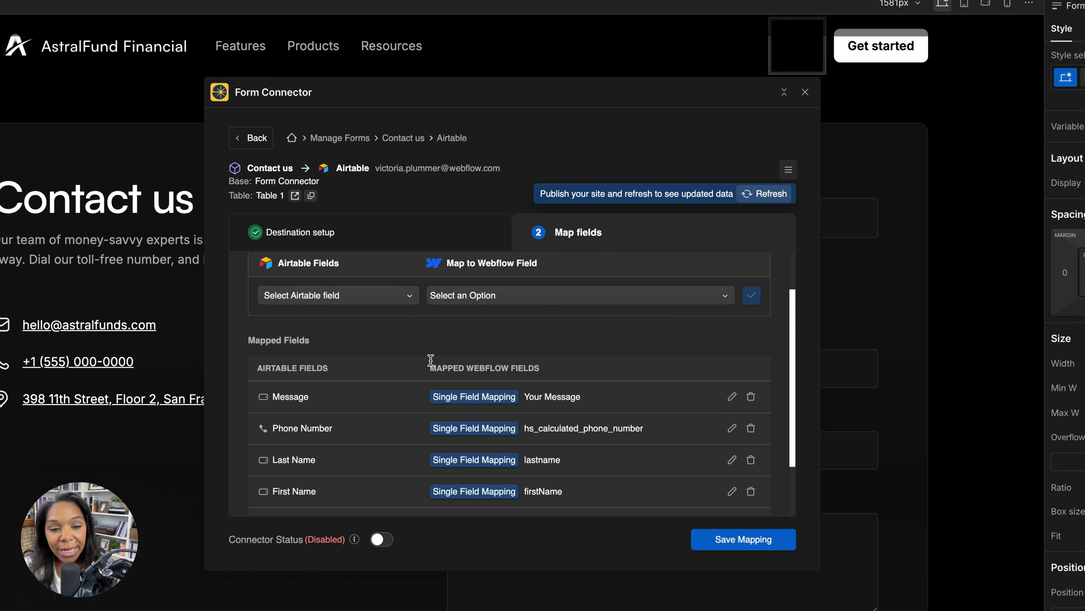
{"action": "left_click", "coordinate": [403, 307]}
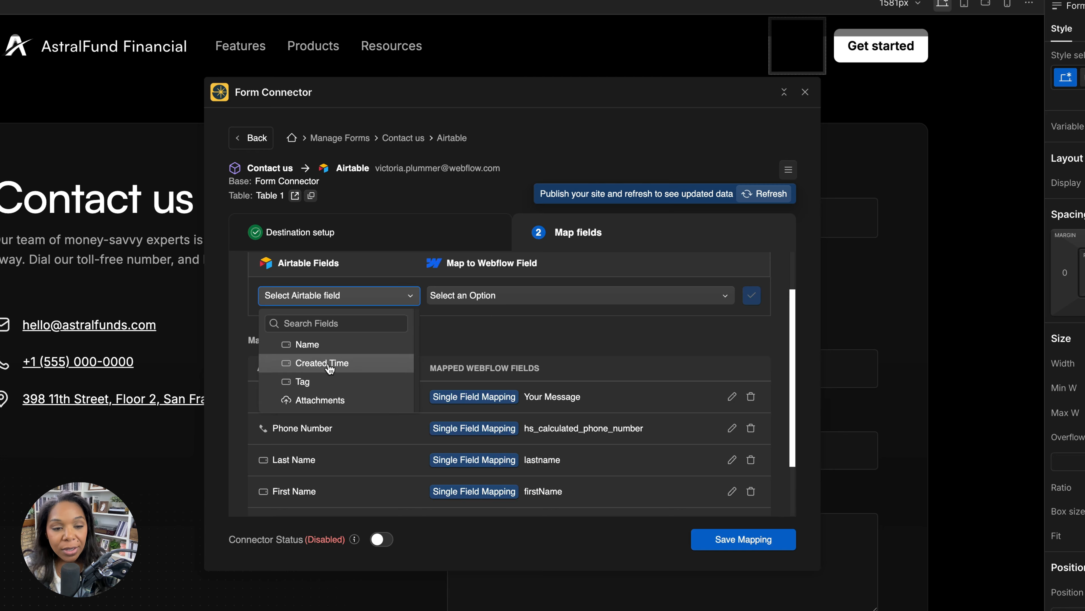
{"action": "left_click", "coordinate": [317, 382]}
{"action": "left_click", "coordinate": [449, 299]}
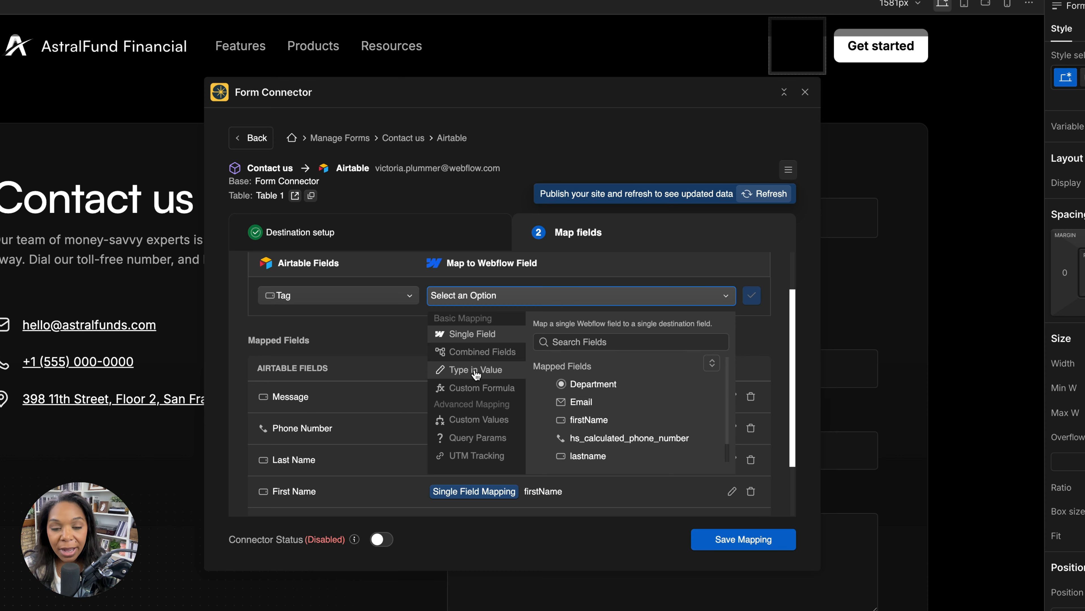
Try a typed-in fixed value of "webflow" for the Tag field, and clear it
{"action": "left_click", "coordinate": [455, 375]}
{"action": "left_click", "coordinate": [577, 355]}
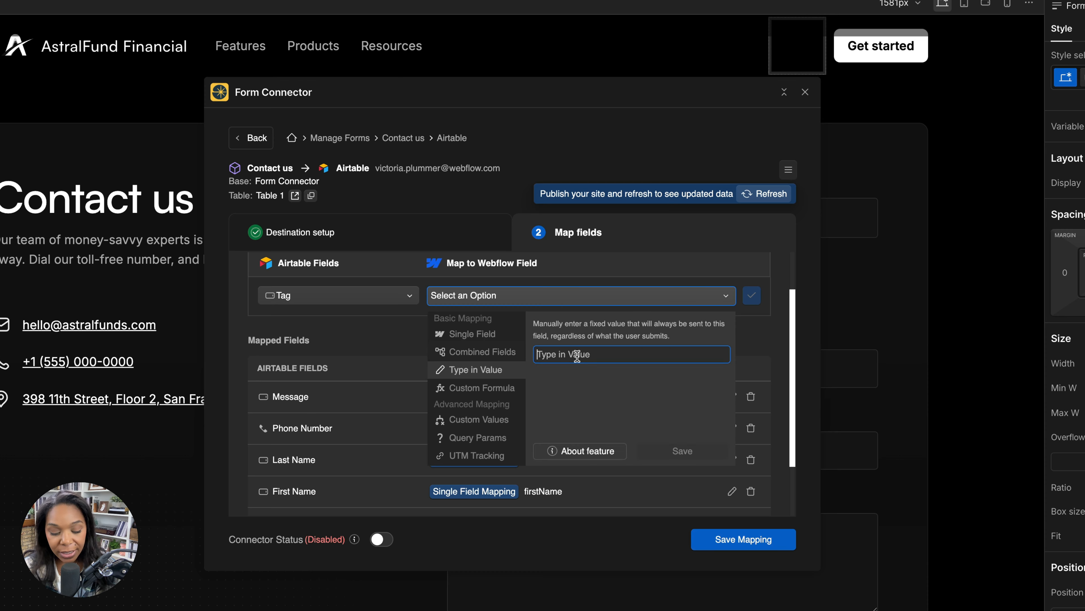
{"action": "type", "text": "wbe"}
{"action": "type", "text": "flow"}
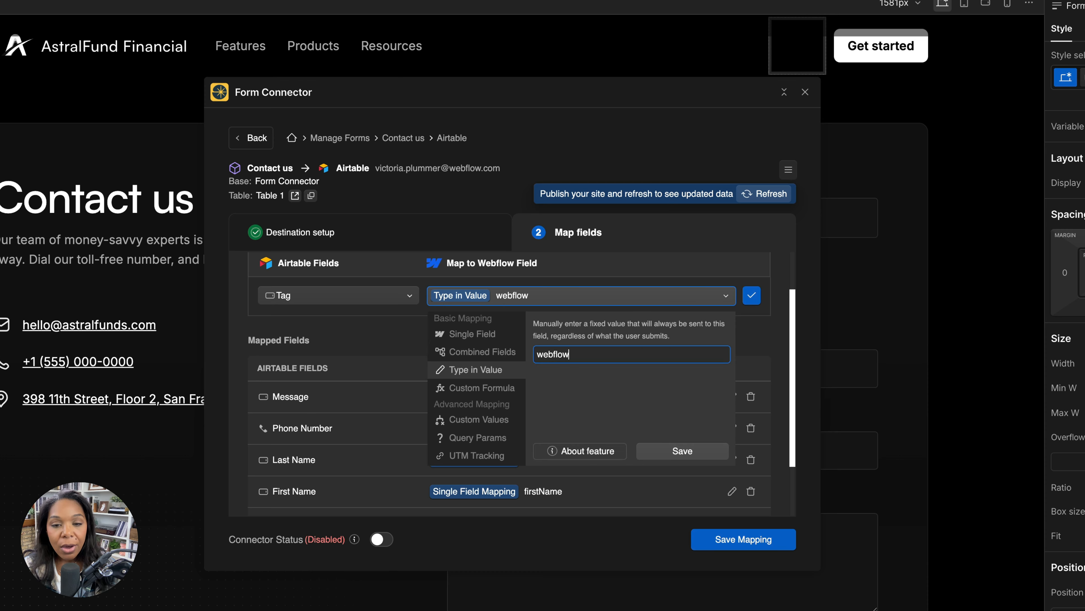
{"action": "key", "text": "alt+BackSpace"}
Examine the Query Params and UTM Tracking options for mapping the Tag field
{"action": "scroll", "coordinate": [473, 408], "scroll_direction": "down", "scroll_amount": 2}
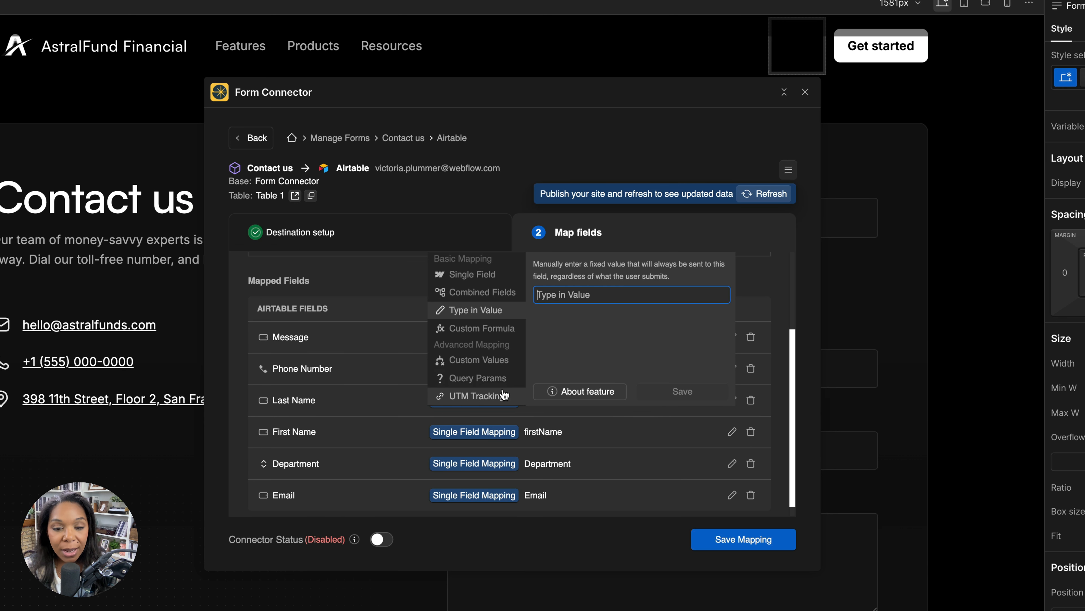
{"action": "left_click", "coordinate": [491, 377]}
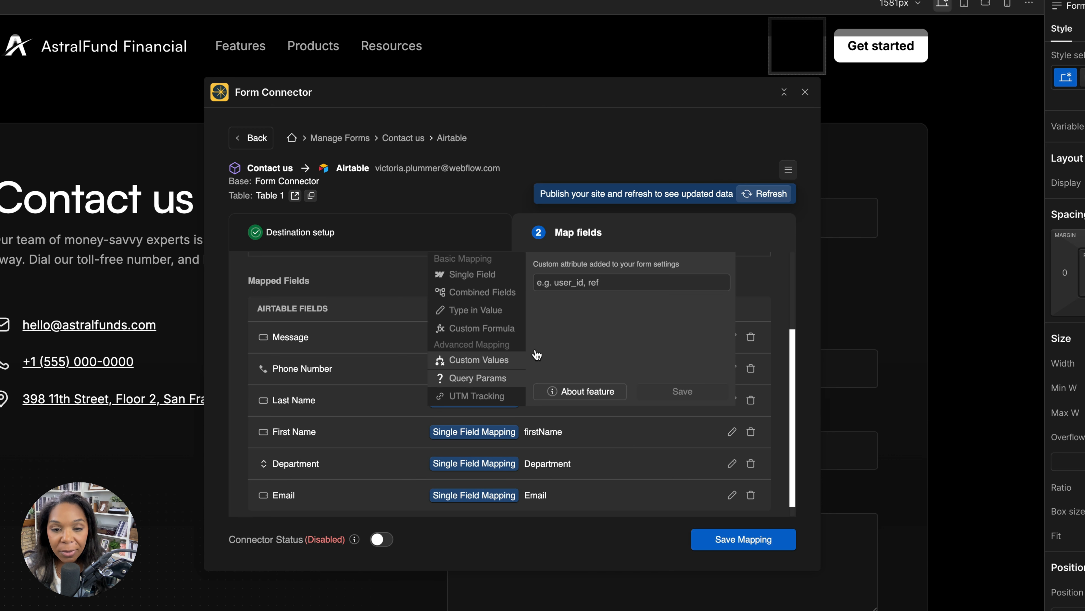
{"action": "scroll", "coordinate": [587, 325], "scroll_direction": "up", "scroll_amount": 2}
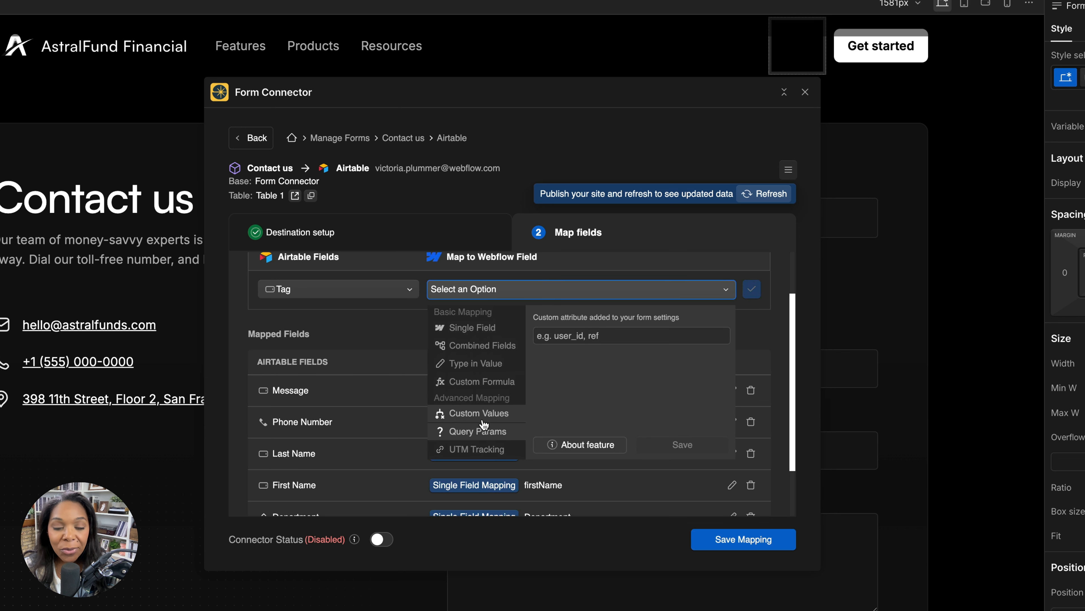
{"action": "left_click", "coordinate": [460, 452]}
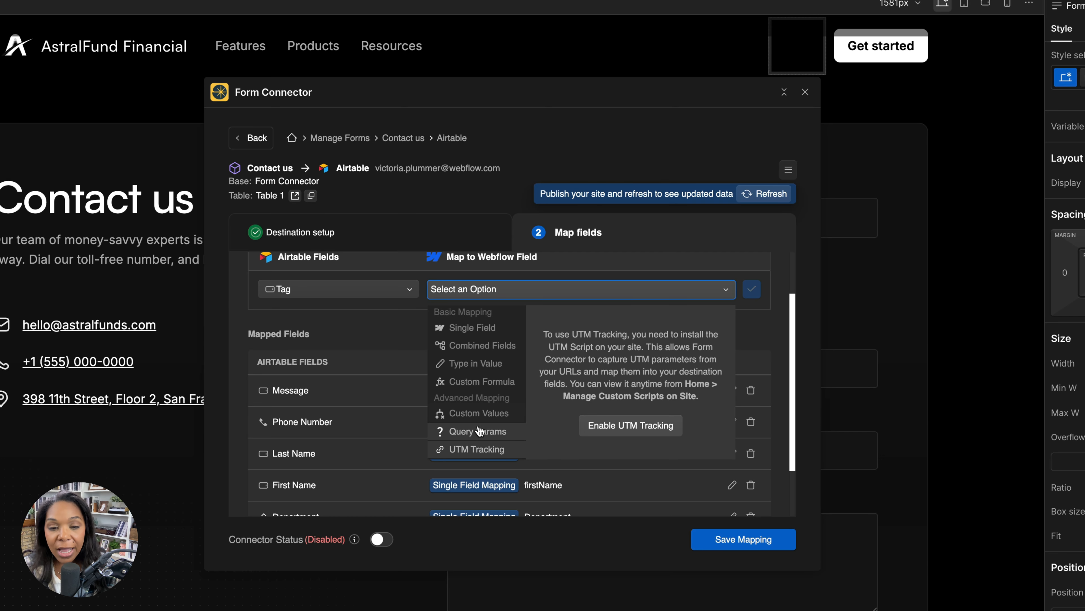
{"action": "left_click", "coordinate": [490, 431]}
{"action": "scroll", "coordinate": [1068, 342], "scroll_direction": "down", "scroll_amount": 5}
{"action": "scroll", "coordinate": [1068, 342], "scroll_direction": "up", "scroll_amount": 4}
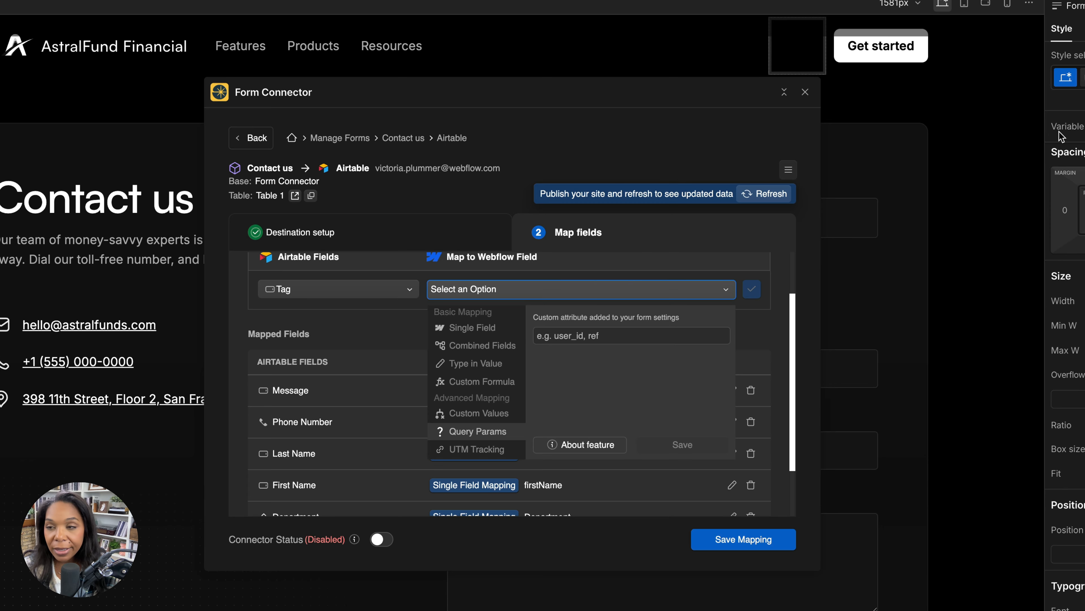
Open the Form component for editing and examine the custom attributes in the settings of its inner Form 2 element
{"action": "left_click", "coordinate": [868, 170]}
{"action": "left_click", "coordinate": [883, 152]}
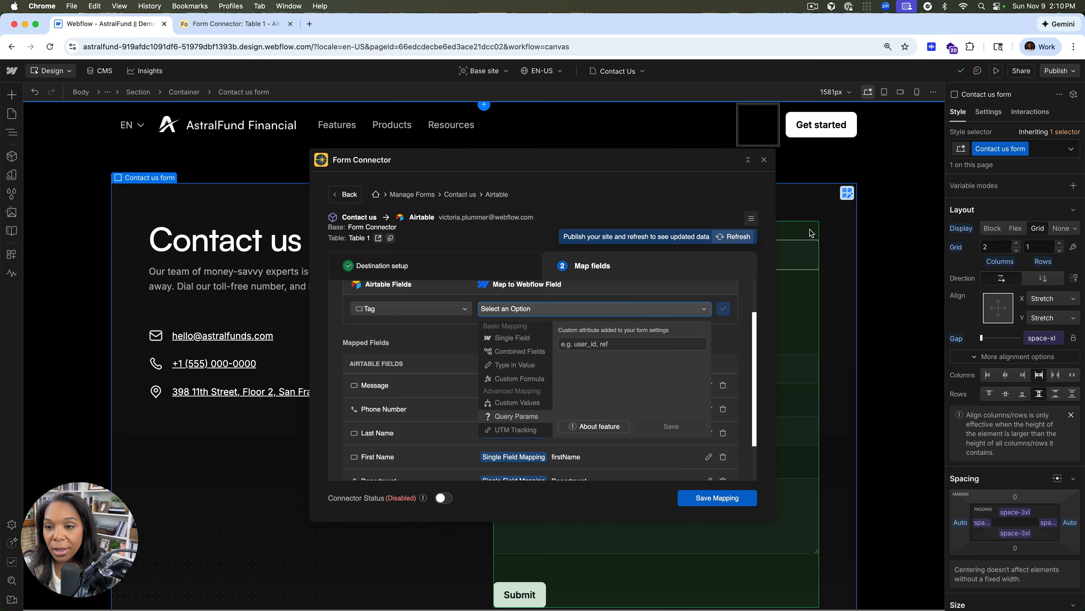
{"action": "left_click", "coordinate": [865, 182]}
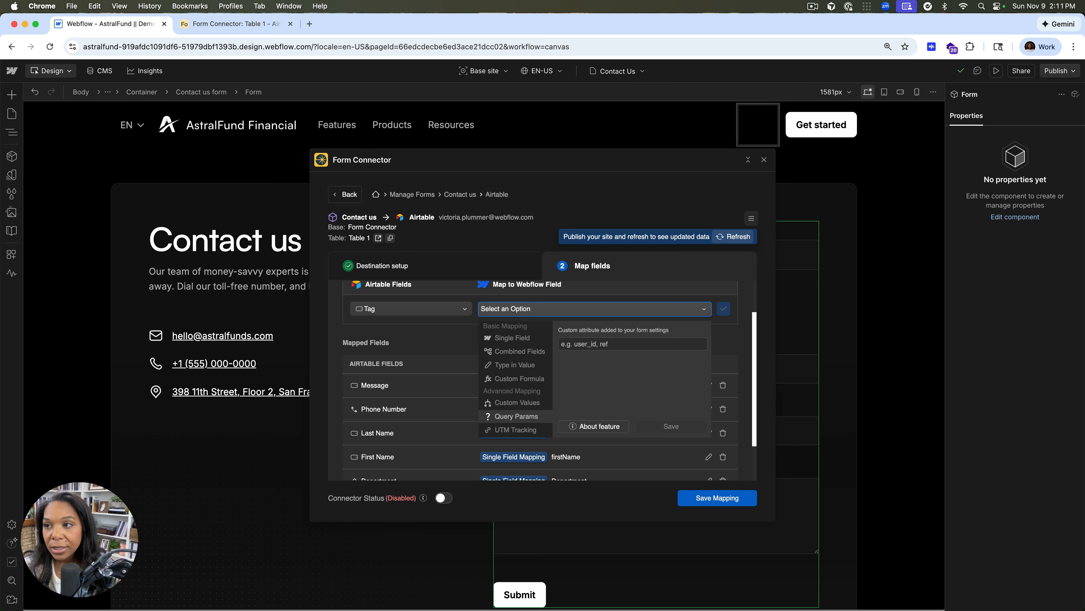
{"action": "left_click", "coordinate": [1075, 94]}
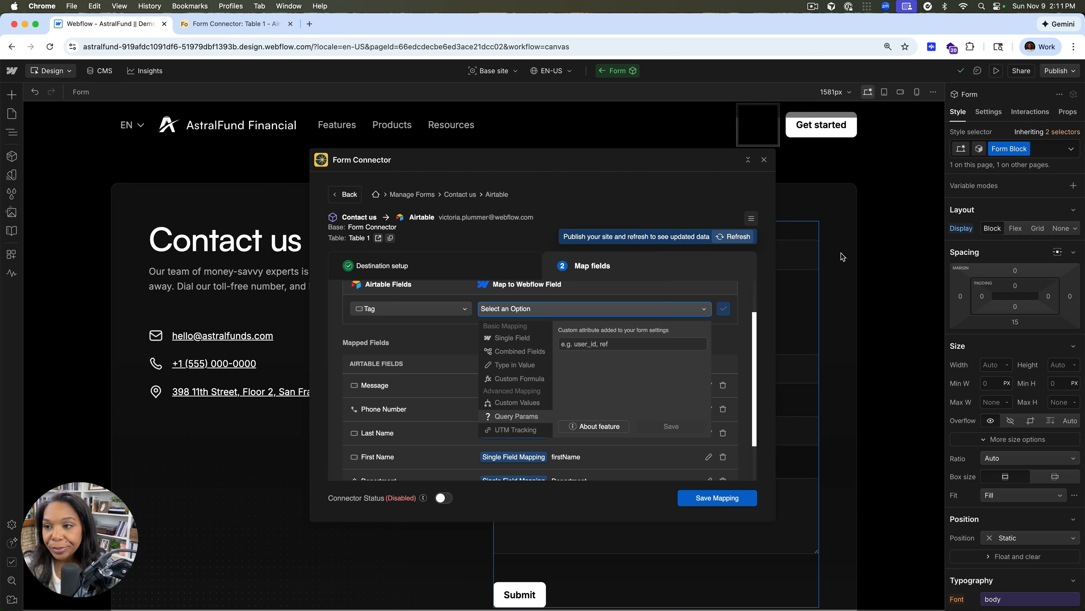
{"action": "scroll", "coordinate": [1034, 291], "scroll_direction": "down", "scroll_amount": 10}
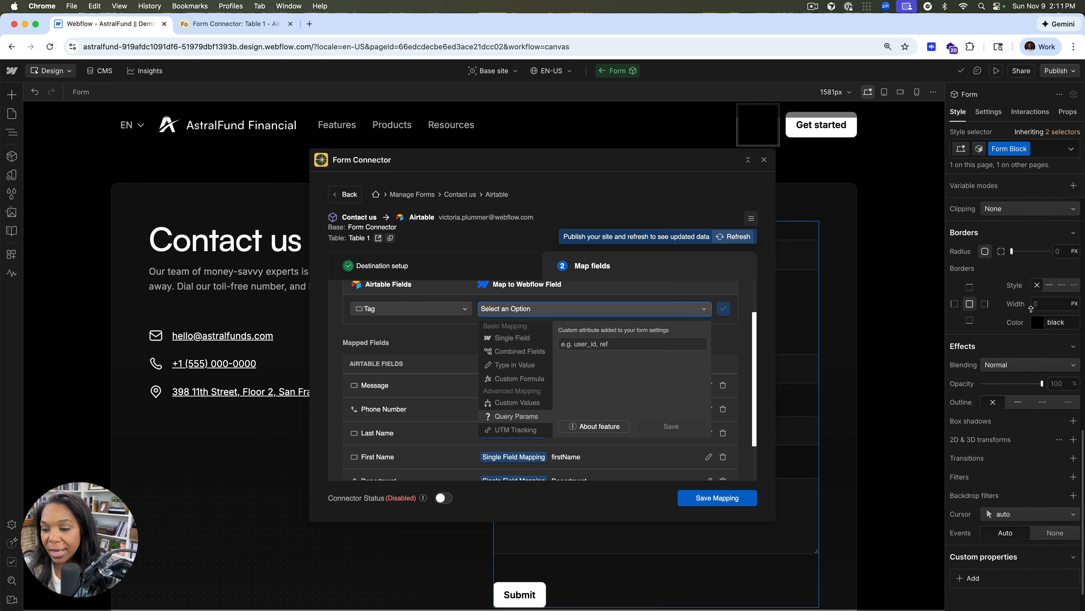
{"action": "left_click", "coordinate": [989, 112]}
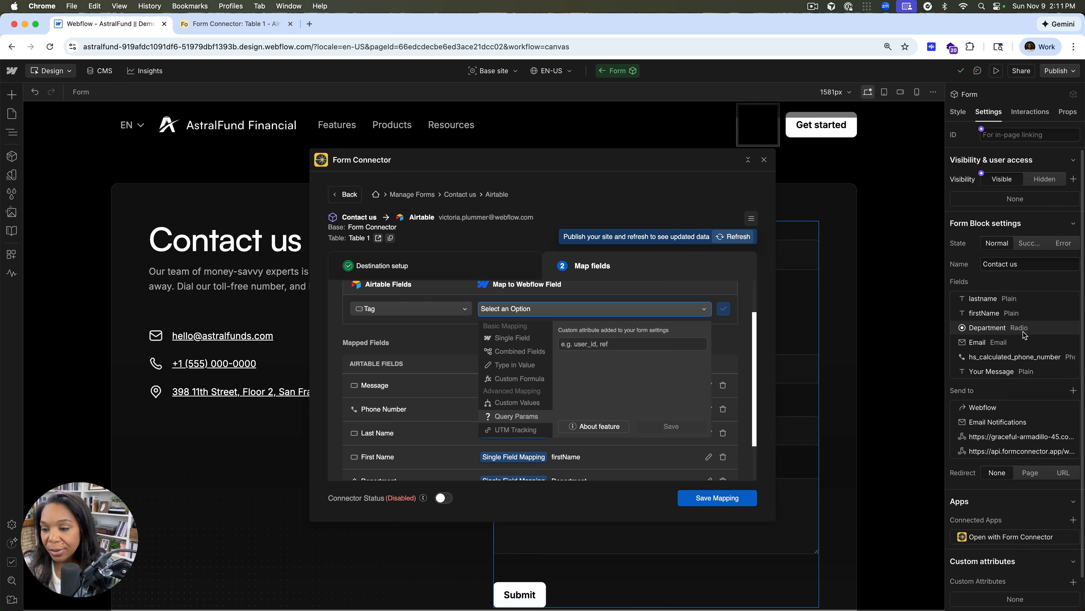
{"action": "scroll", "coordinate": [1021, 340], "scroll_direction": "down", "scroll_amount": 2}
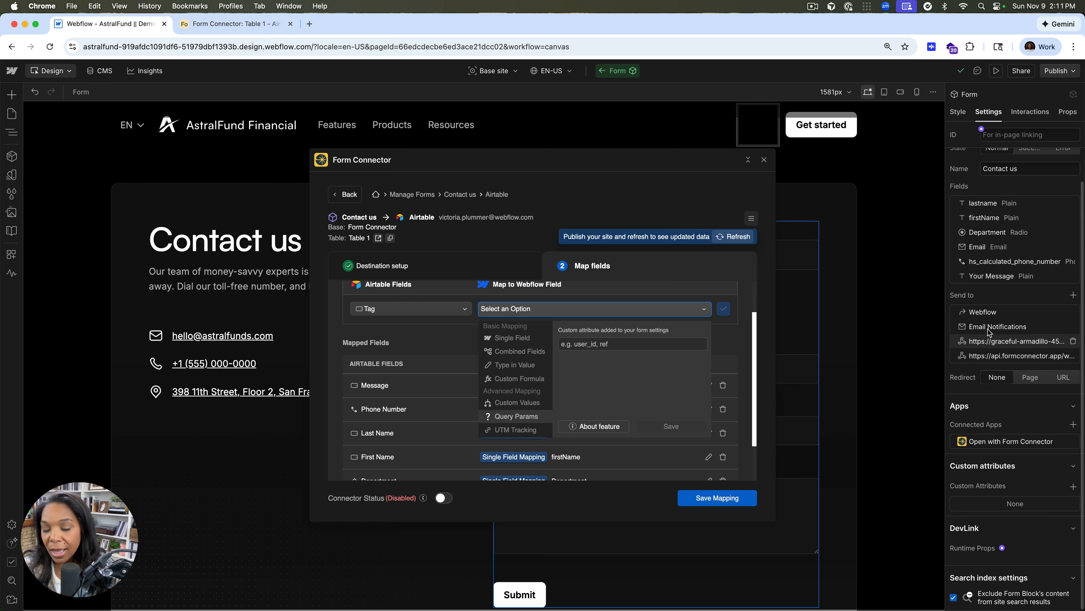
{"action": "left_click", "coordinate": [13, 136]}
{"action": "left_click", "coordinate": [53, 128]}
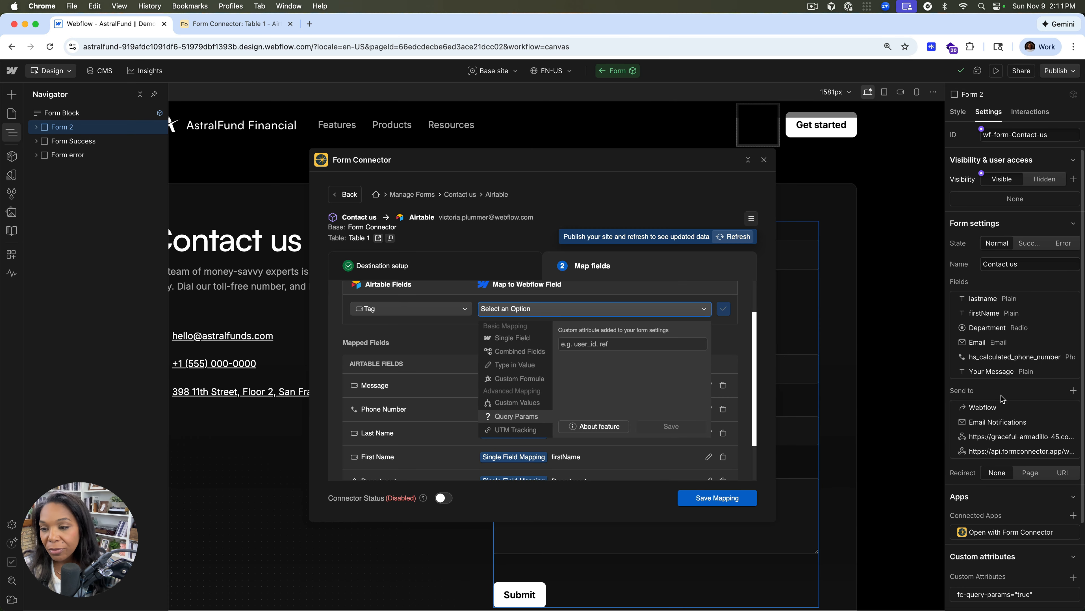
{"action": "scroll", "coordinate": [1003, 398], "scroll_direction": "down", "scroll_amount": 5}
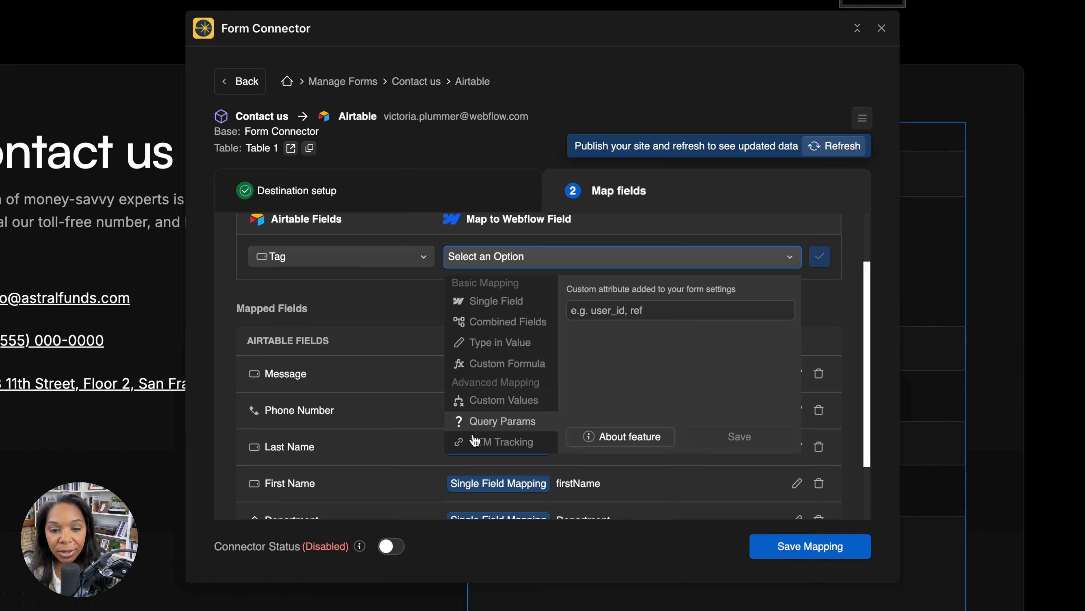
Enable UTM Tracking through the advanced mapping setup, adding its custom attribute to the form, and accept the publishing reminder
{"action": "mouse_move", "coordinate": [492, 442]}
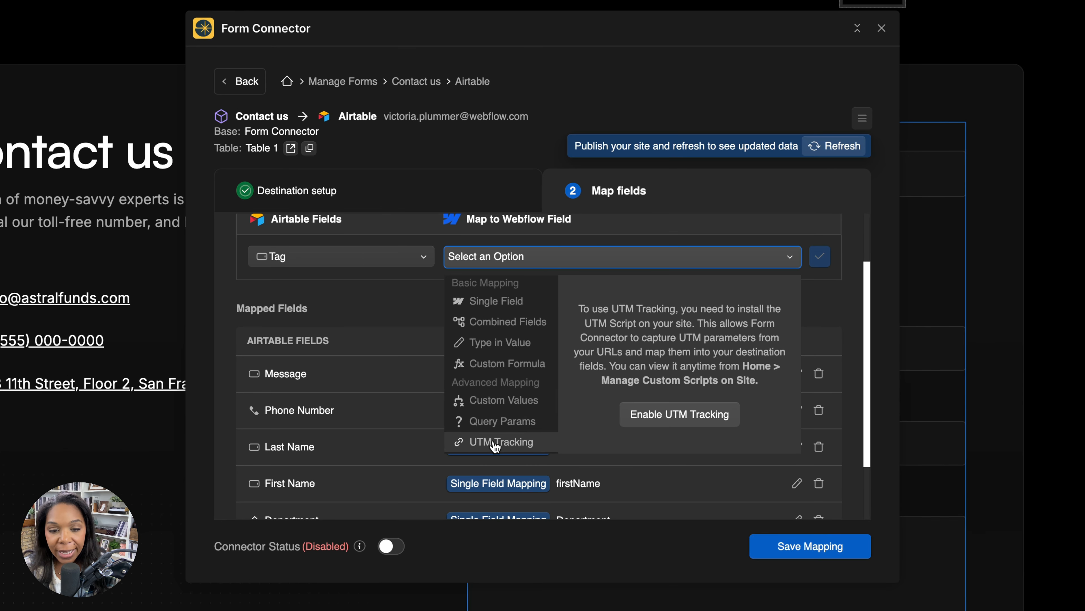
{"action": "left_click", "coordinate": [651, 423]}
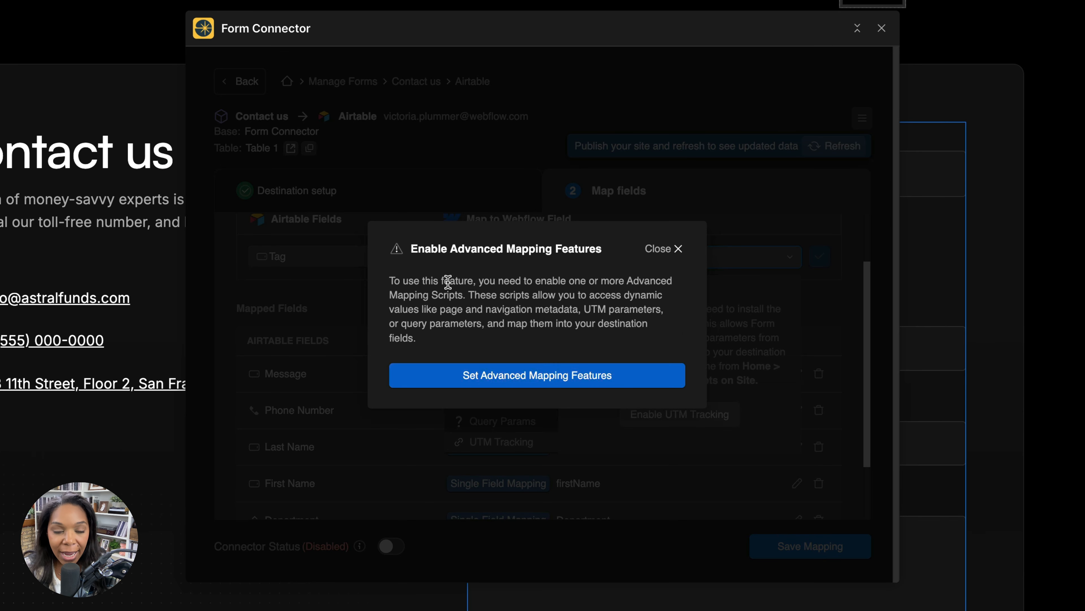
{"action": "left_click", "coordinate": [485, 376]}
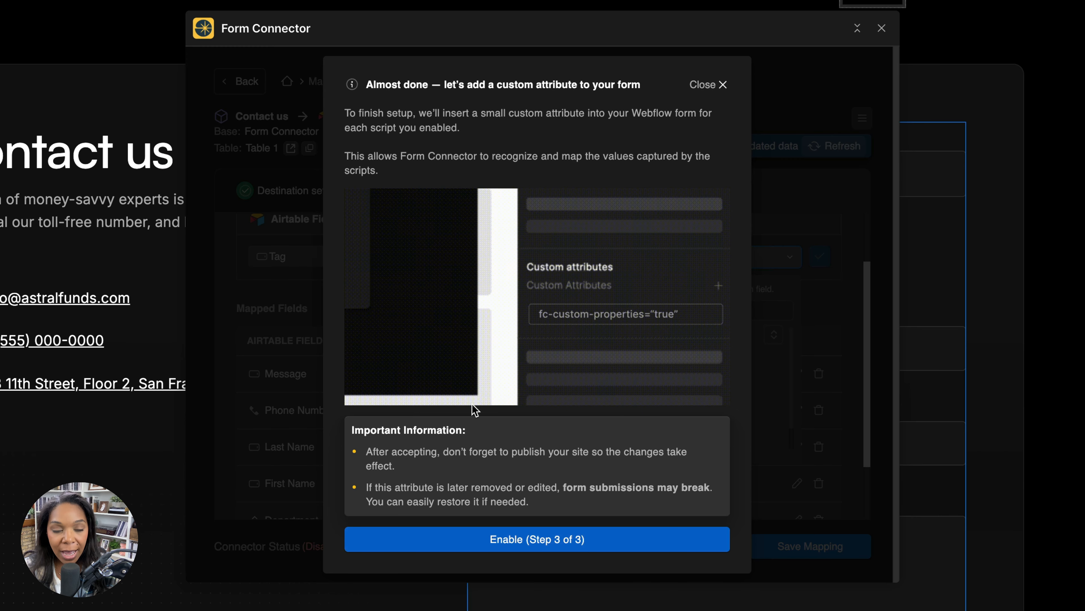
{"action": "left_click", "coordinate": [501, 537]}
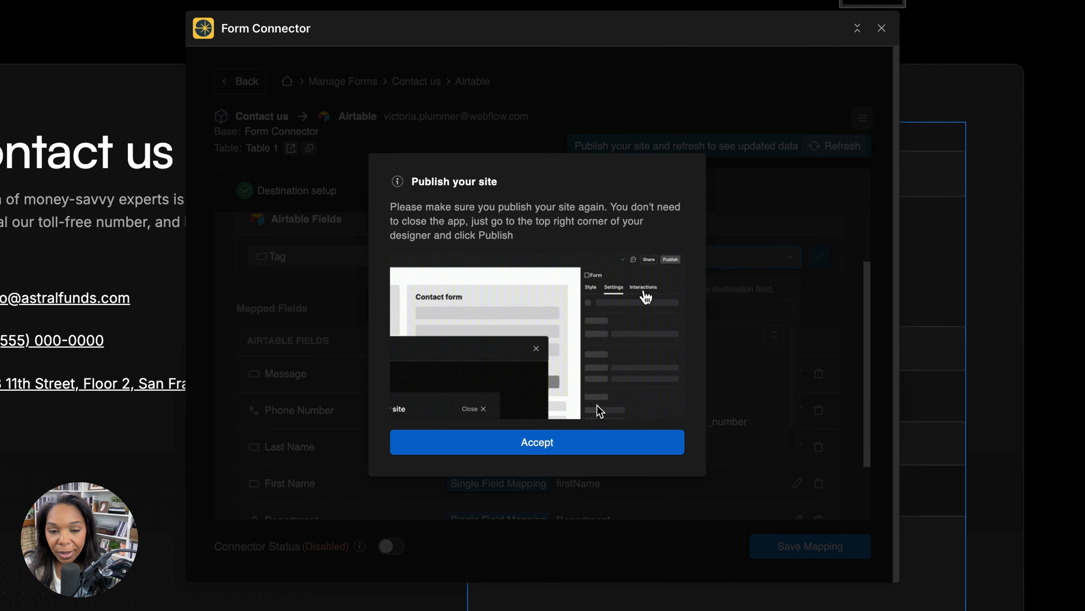
{"action": "left_click", "coordinate": [548, 448]}
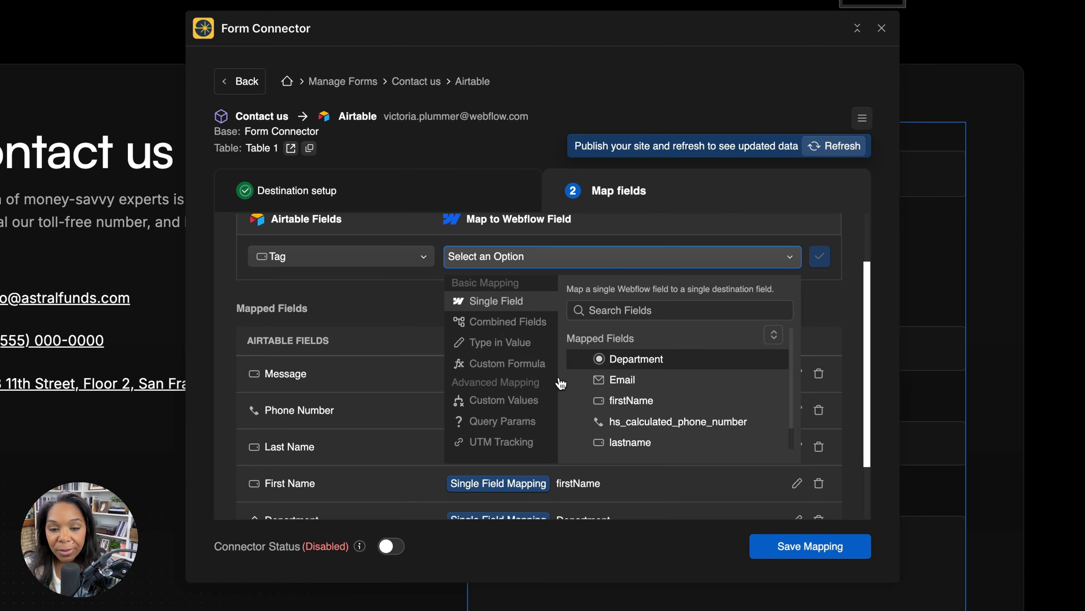
Map the Airtable Tag field to the query parameter "source" and add the mapping
{"action": "left_click", "coordinate": [482, 421]}
{"action": "left_click", "coordinate": [596, 311]}
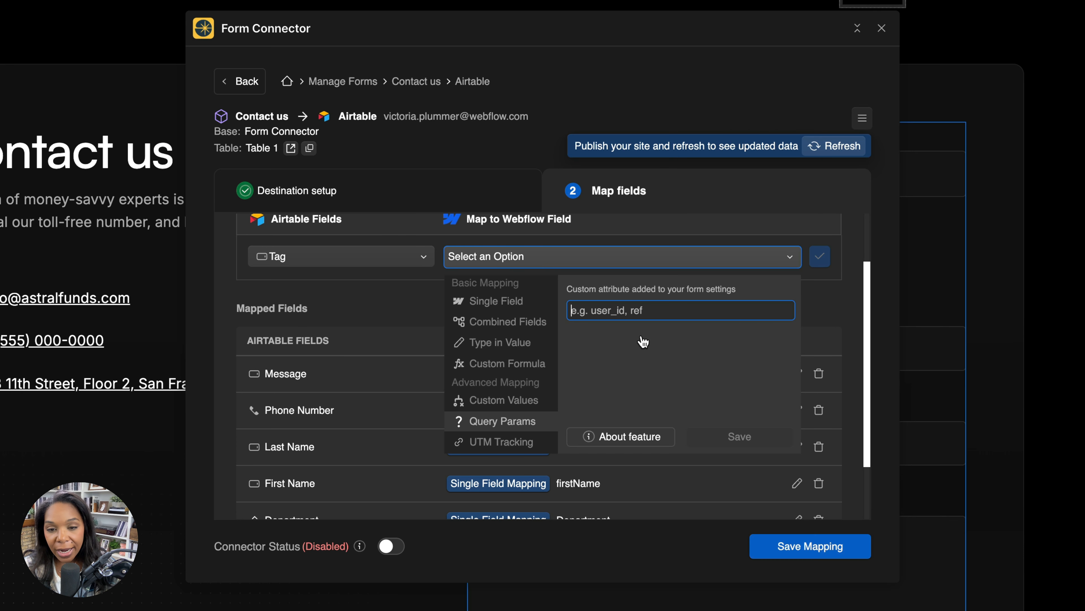
{"action": "type", "text": "doutvr"}
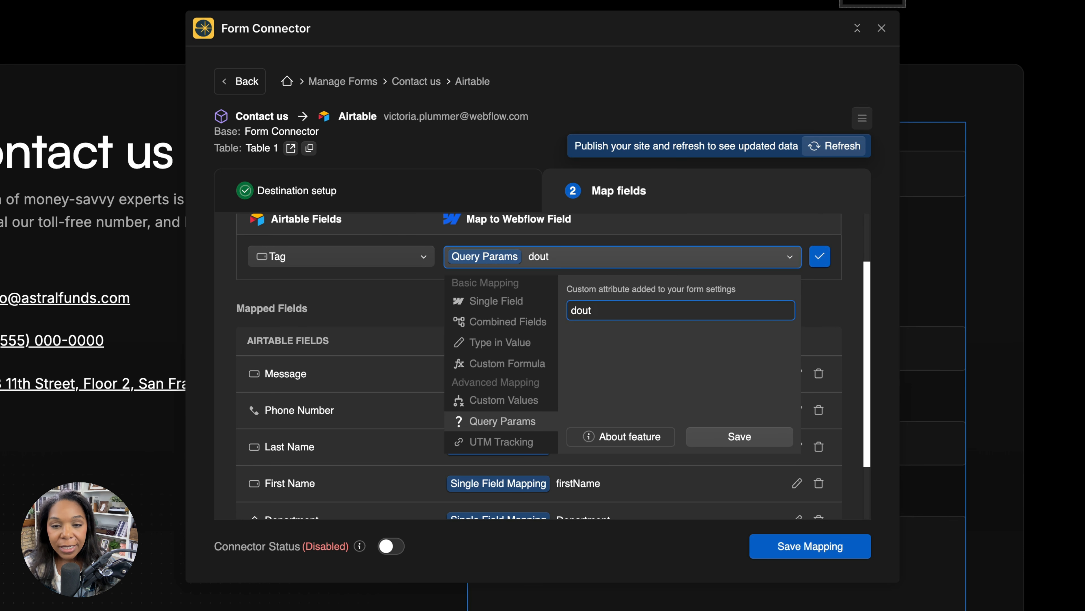
{"action": "key", "text": "BackSpace"}
{"action": "key", "text": "BackSpace"}
{"action": "key", "text": "BackSpace"}
{"action": "key", "text": "BackSpace"}
{"action": "type", "text": "source"}
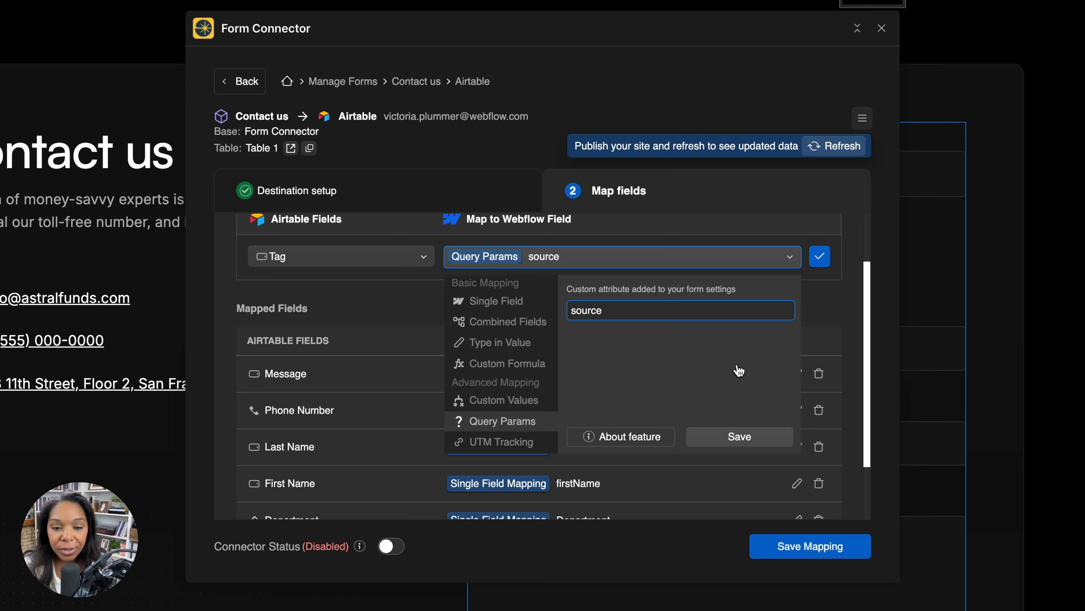
{"action": "left_click", "coordinate": [736, 434]}
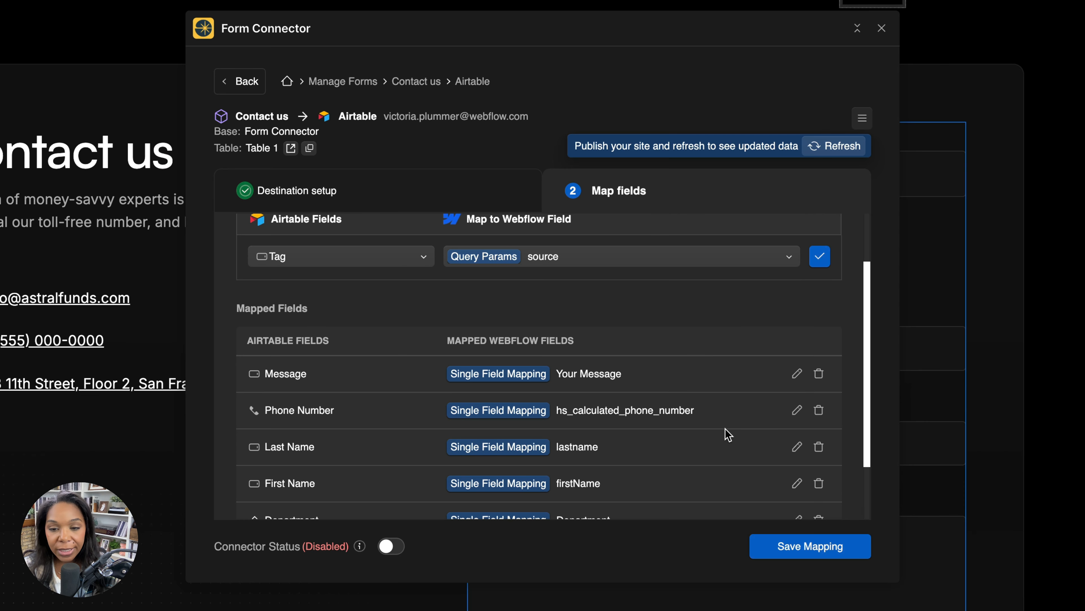
{"action": "scroll", "coordinate": [608, 387], "scroll_direction": "down", "scroll_amount": 2}
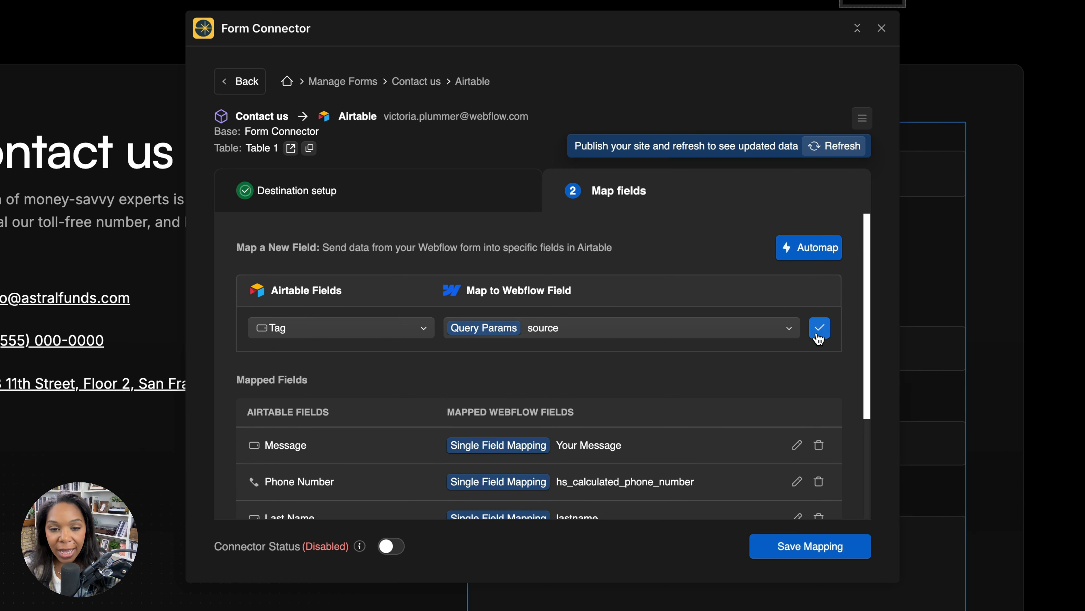
{"action": "left_click", "coordinate": [819, 329]}
Save the Airtable field mapping and turn on the connector
{"action": "scroll", "coordinate": [705, 428], "scroll_direction": "down", "scroll_amount": 5}
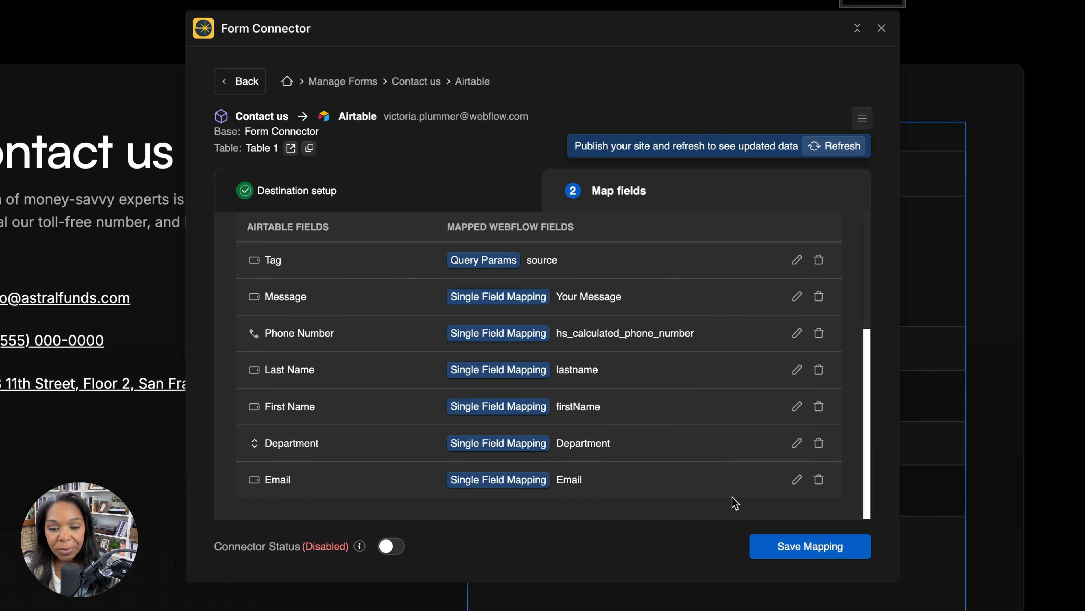
{"action": "left_click", "coordinate": [752, 547]}
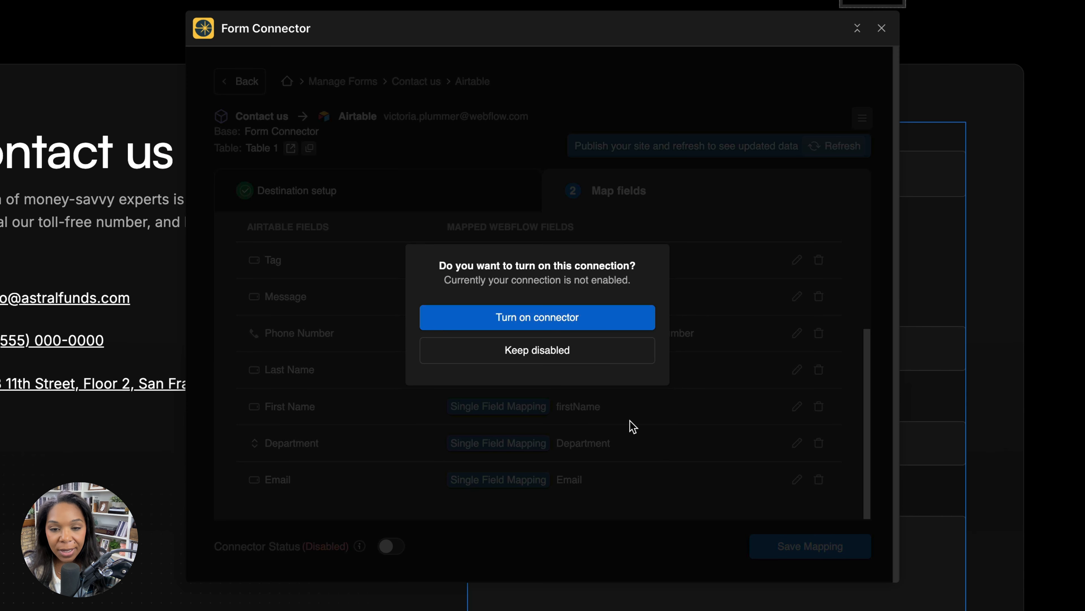
{"action": "left_click", "coordinate": [582, 324]}
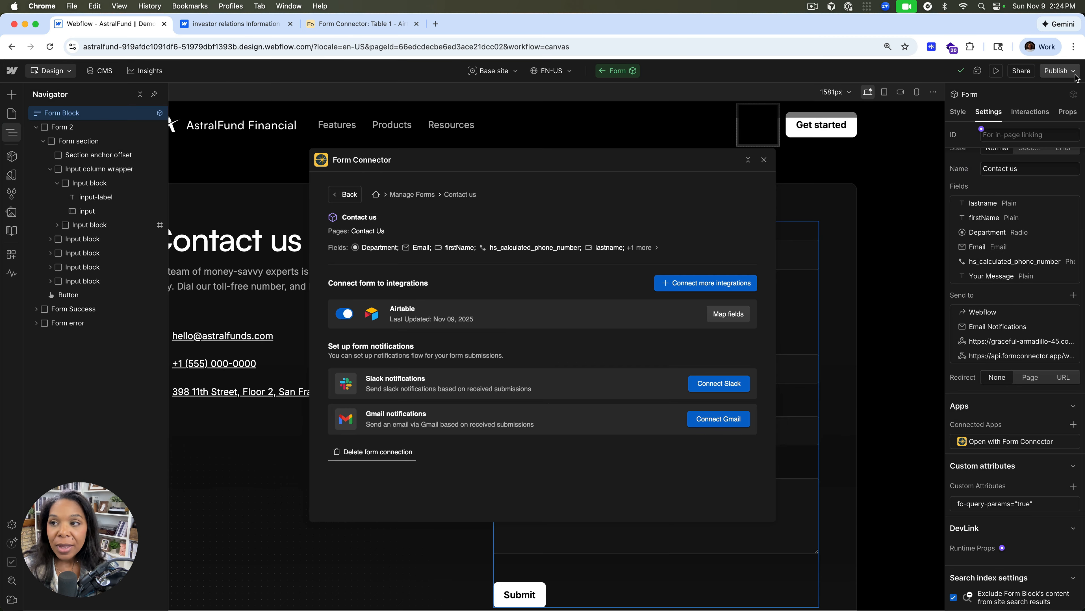
{"action": "left_click", "coordinate": [1074, 74]}
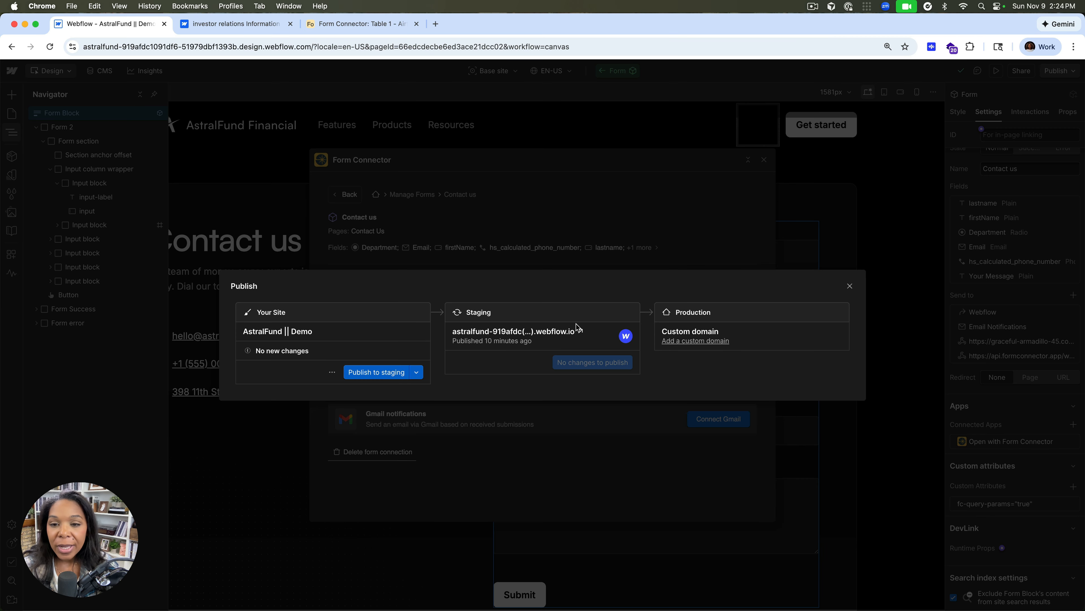
{"action": "left_click", "coordinate": [573, 331]}
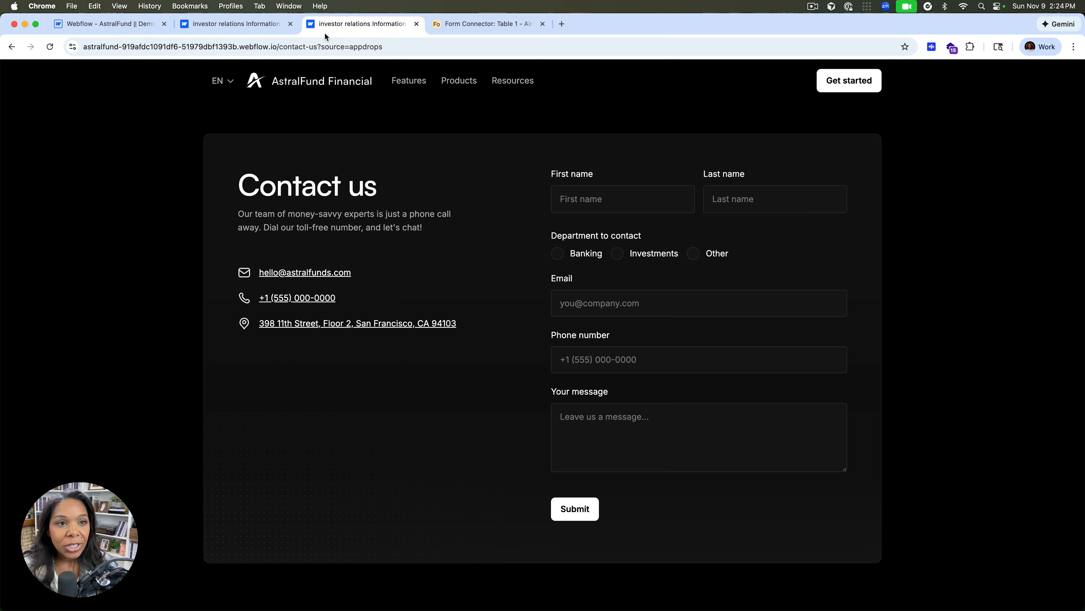
{"action": "key", "text": "super+l"}
{"action": "key", "text": "super+w"}
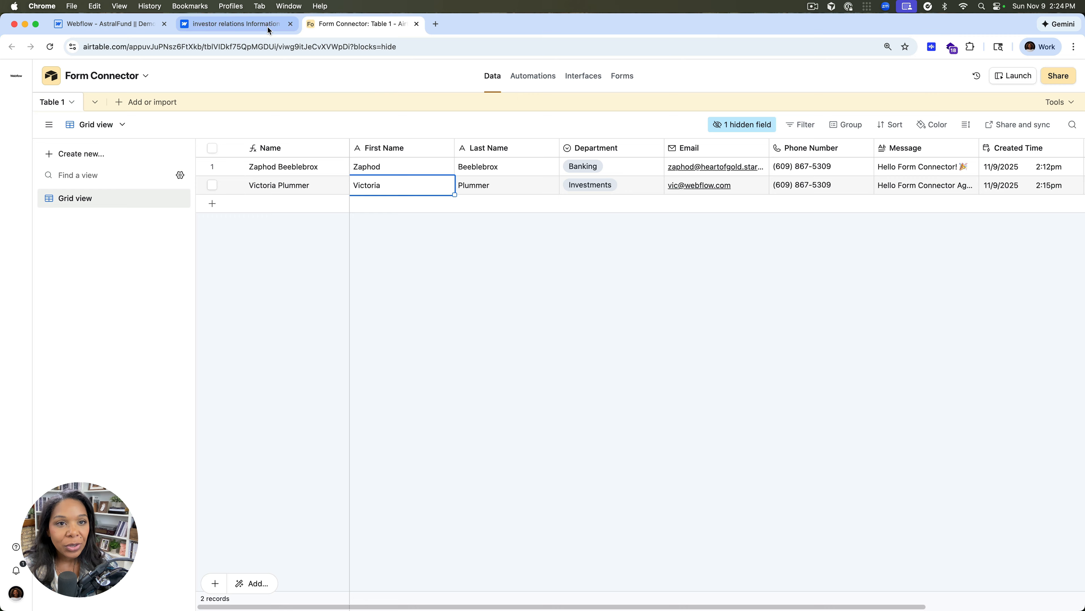
Reload the already open published Contact us page with the query parameter ?source=appdrops added to its address
{"action": "left_click", "coordinate": [272, 30]}
{"action": "left_click", "coordinate": [362, 45]}
{"action": "left_click", "coordinate": [355, 47]}
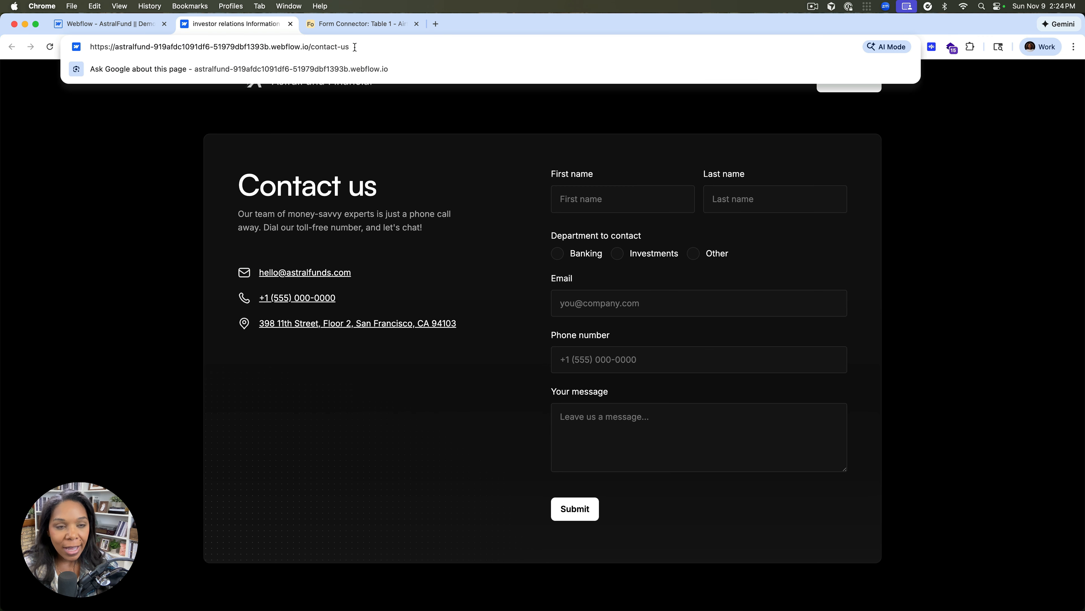
{"action": "type", "text": "?"}
{"action": "key", "text": "Return"}
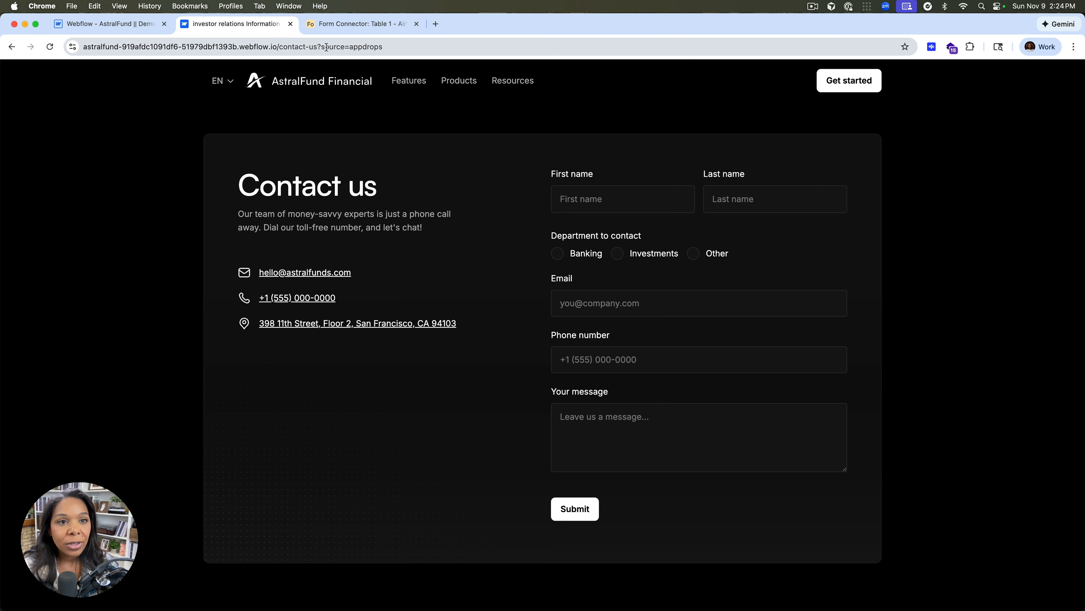
Fill in the contact's first name, last name, email and phone number, and choose the Investments department
{"action": "left_click", "coordinate": [591, 200]}
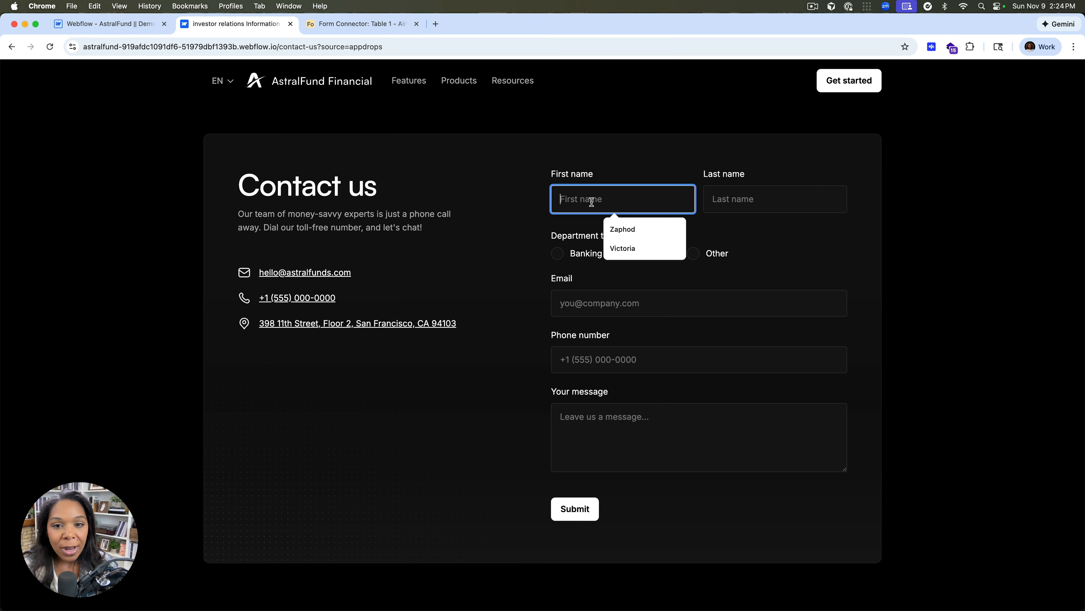
{"action": "left_click", "coordinate": [615, 228]}
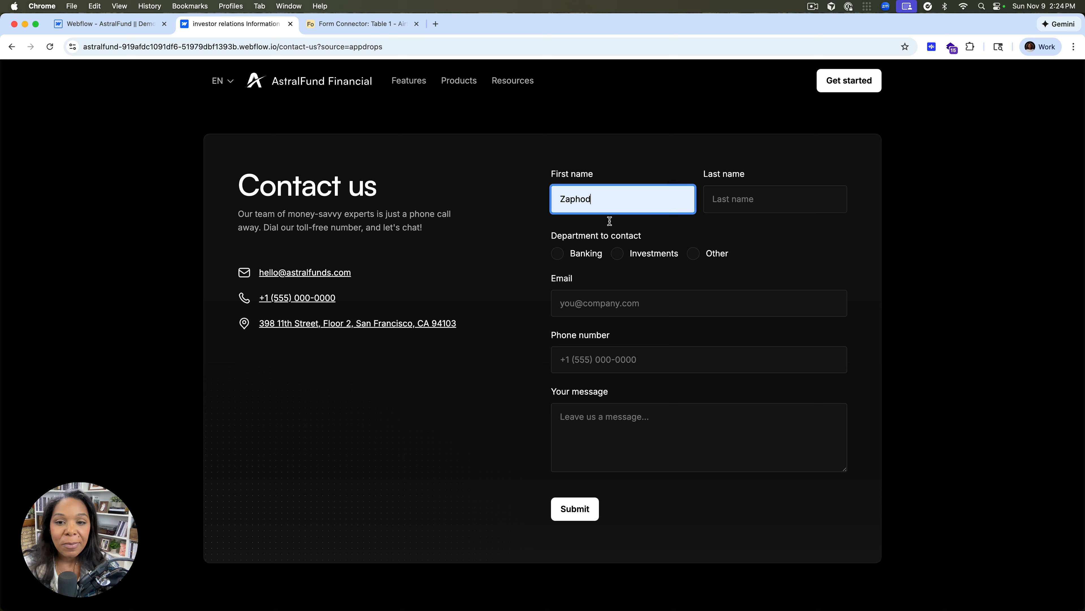
{"action": "left_click", "coordinate": [722, 201]}
{"action": "left_click", "coordinate": [792, 230]}
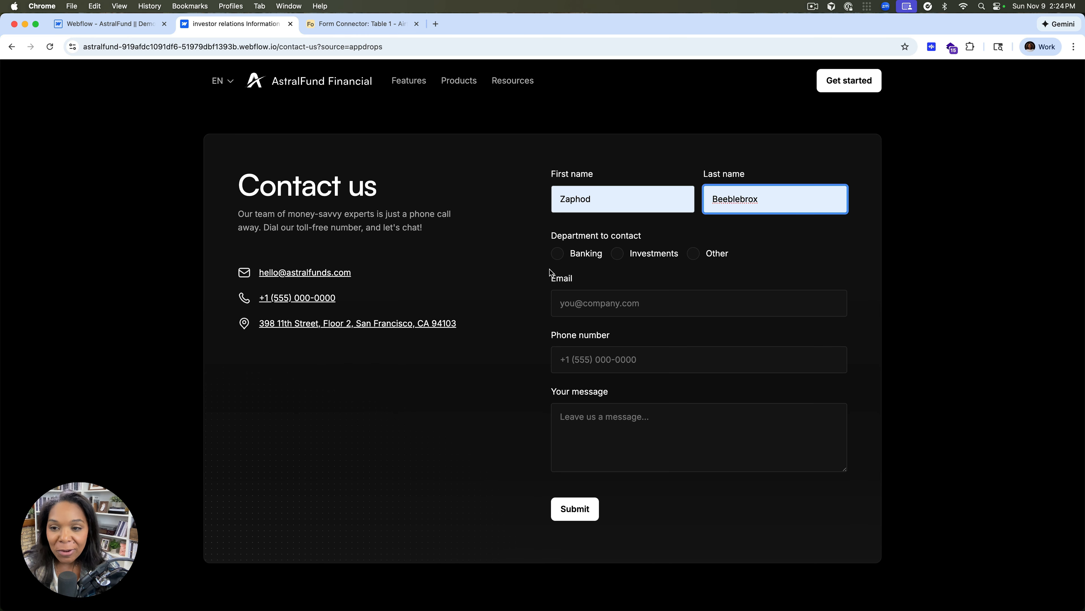
{"action": "left_click", "coordinate": [617, 253]}
{"action": "left_click", "coordinate": [571, 302]}
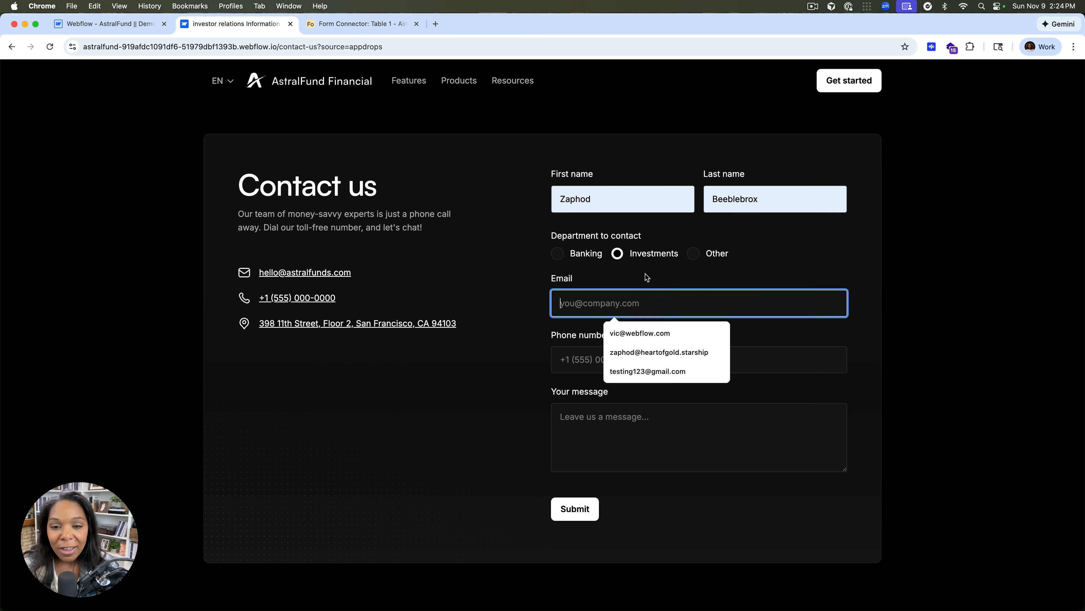
{"action": "left_click", "coordinate": [641, 352]}
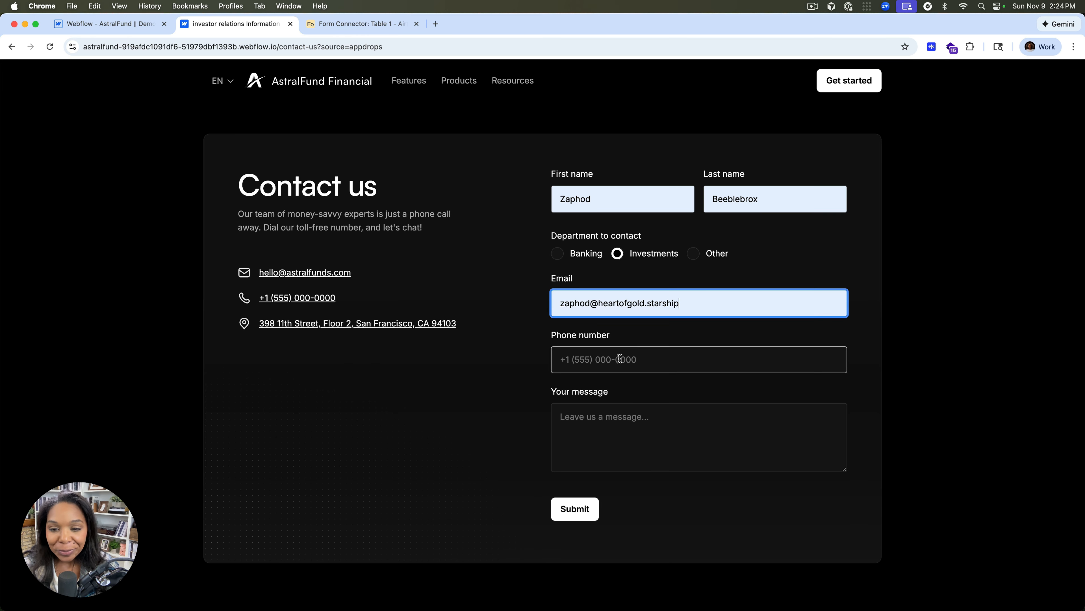
{"action": "left_click", "coordinate": [618, 359]}
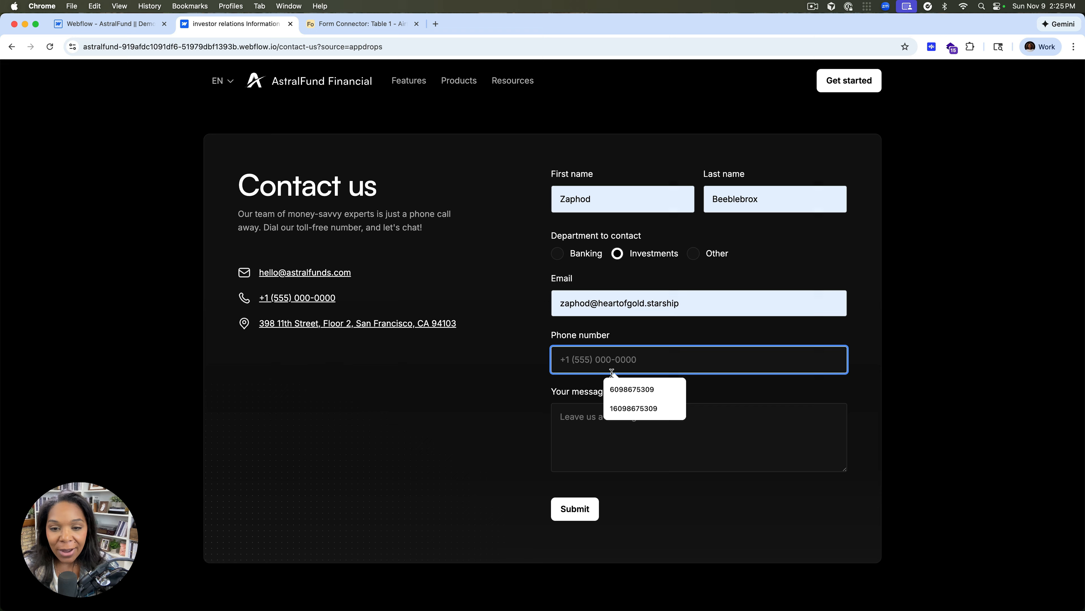
{"action": "left_click", "coordinate": [641, 389]}
Enter the message "Hello Form connector!" and submit the contact form
{"action": "left_click", "coordinate": [614, 415]}
{"action": "type", "text": "Hell"}
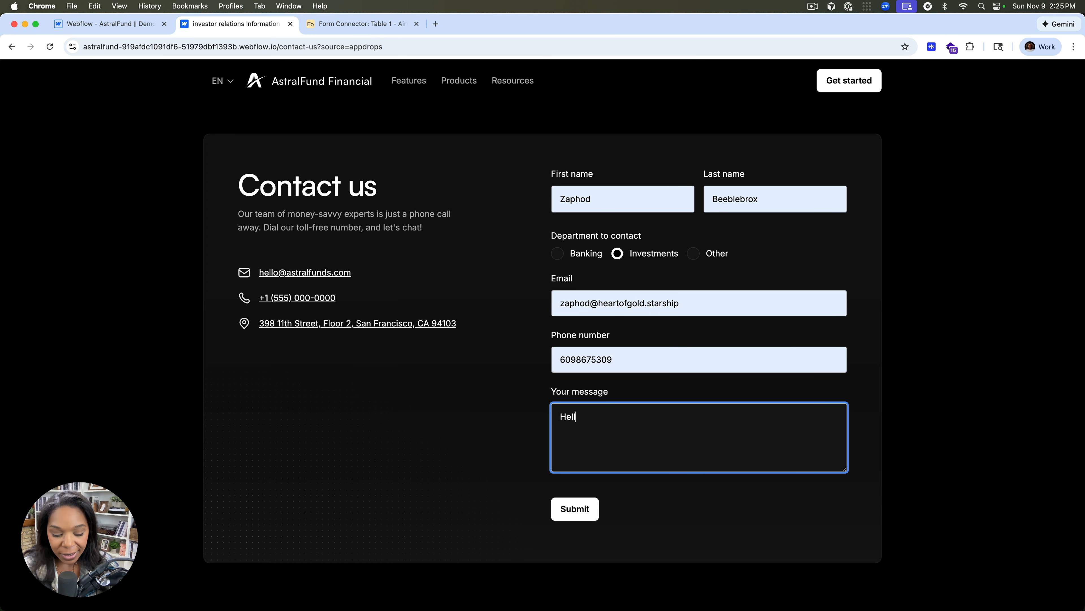
{"action": "type", "text": "o Form connector!"}
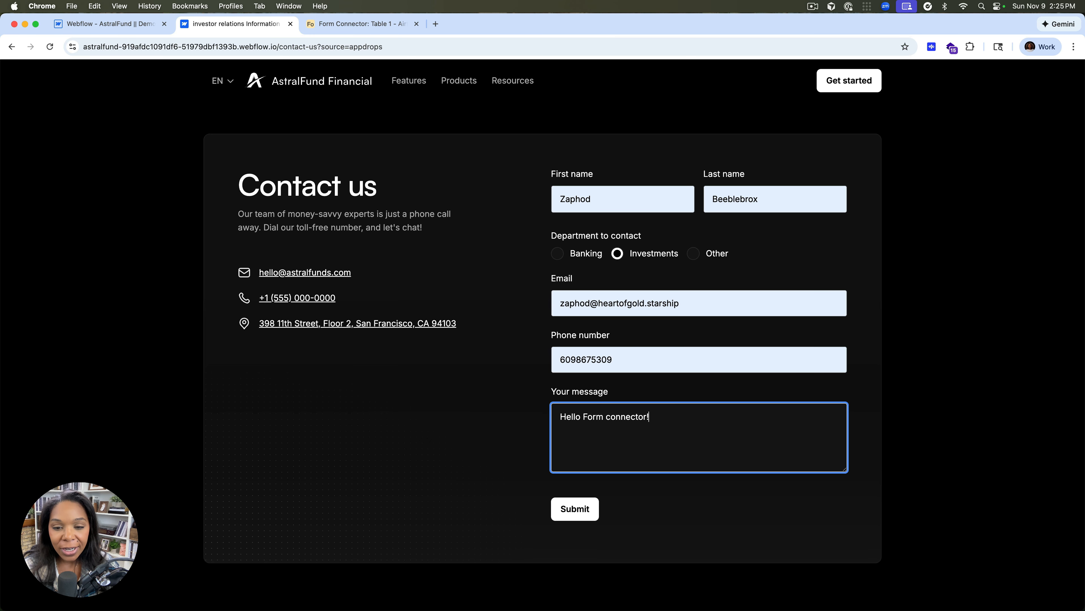
{"action": "left_click", "coordinate": [585, 507]}
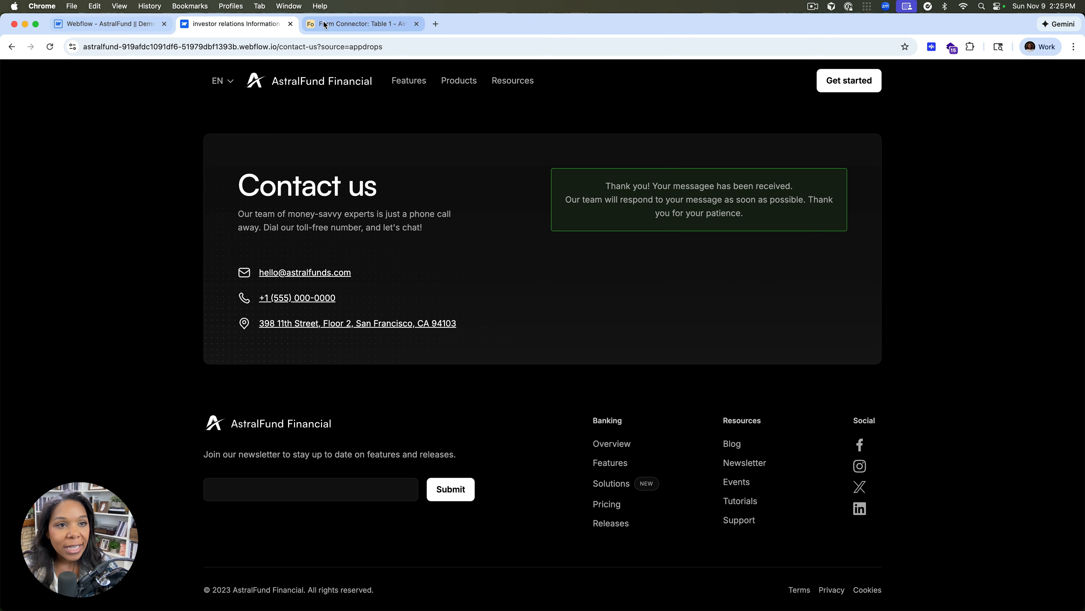
Return to the Webflow Designer, dismiss the publish dialog and open Form Connector's Submission Logs
{"action": "left_click", "coordinate": [133, 27]}
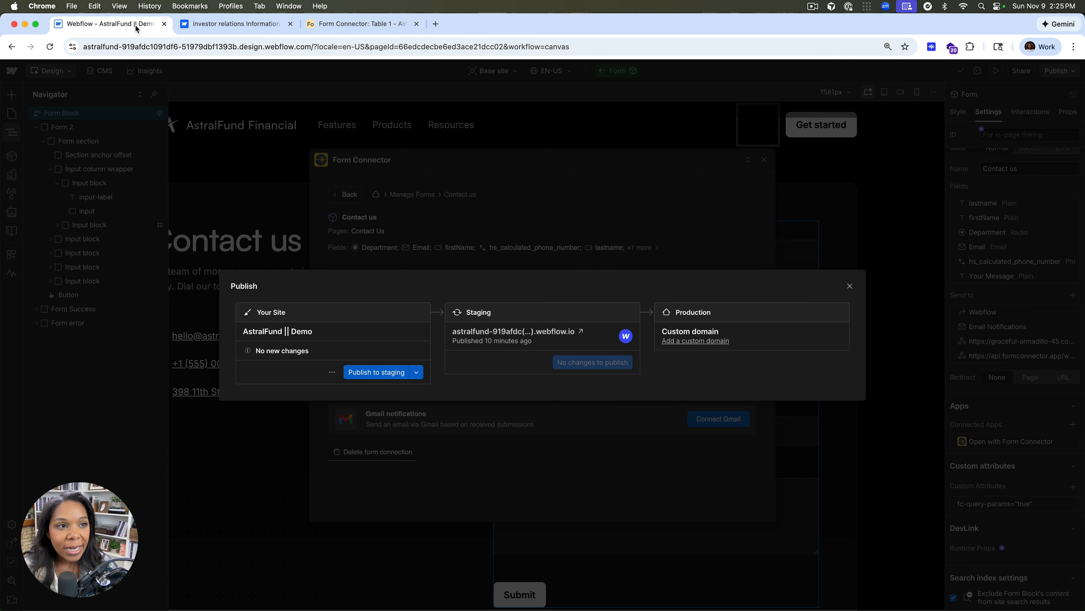
{"action": "left_click", "coordinate": [846, 286]}
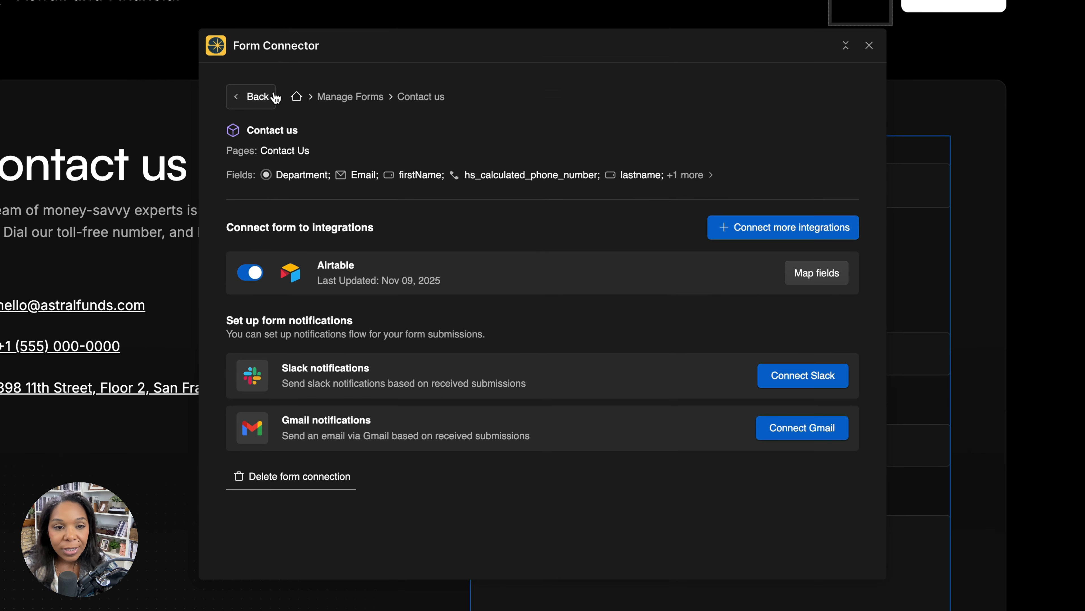
{"action": "left_click", "coordinate": [350, 188]}
{"action": "left_click", "coordinate": [350, 188]}
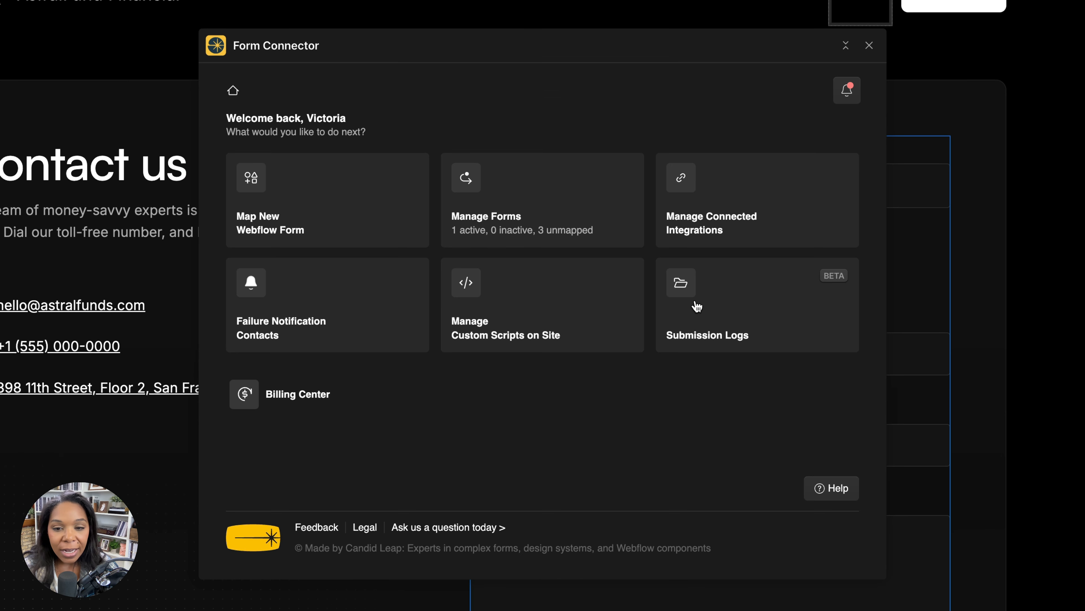
{"action": "left_click", "coordinate": [709, 295]}
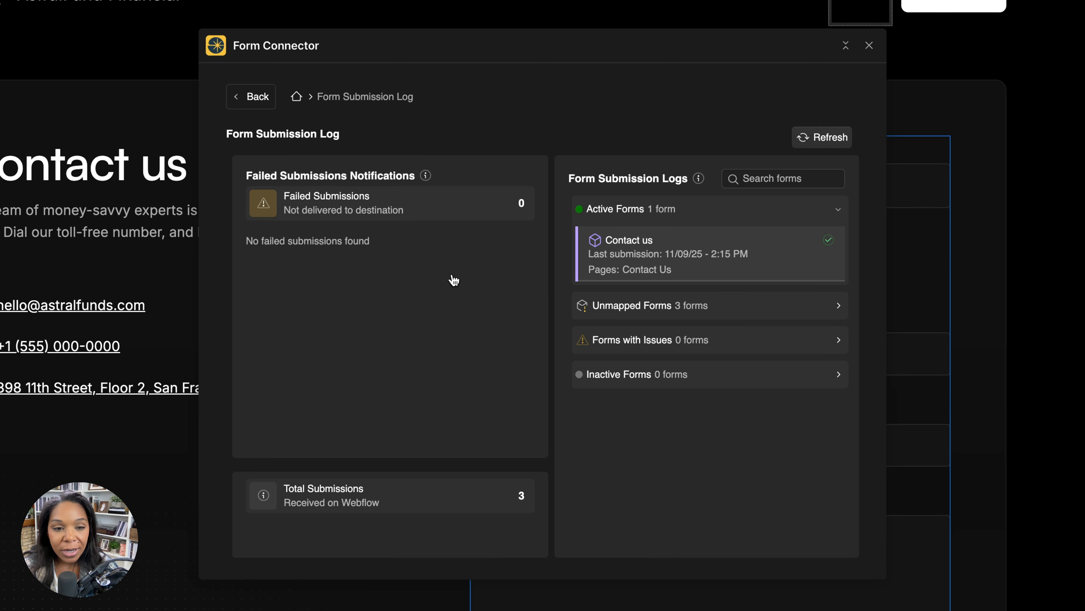
Check the newest Contact us entry's delivery status among all submissions, then reload that submission list
{"action": "left_click", "coordinate": [445, 505]}
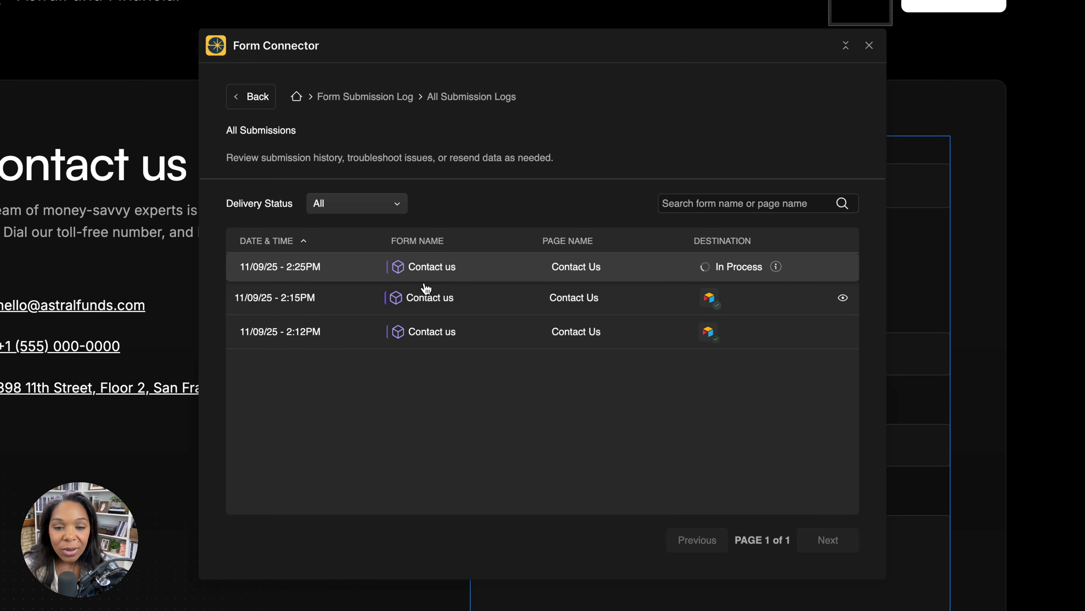
{"action": "mouse_move", "coordinate": [777, 270]}
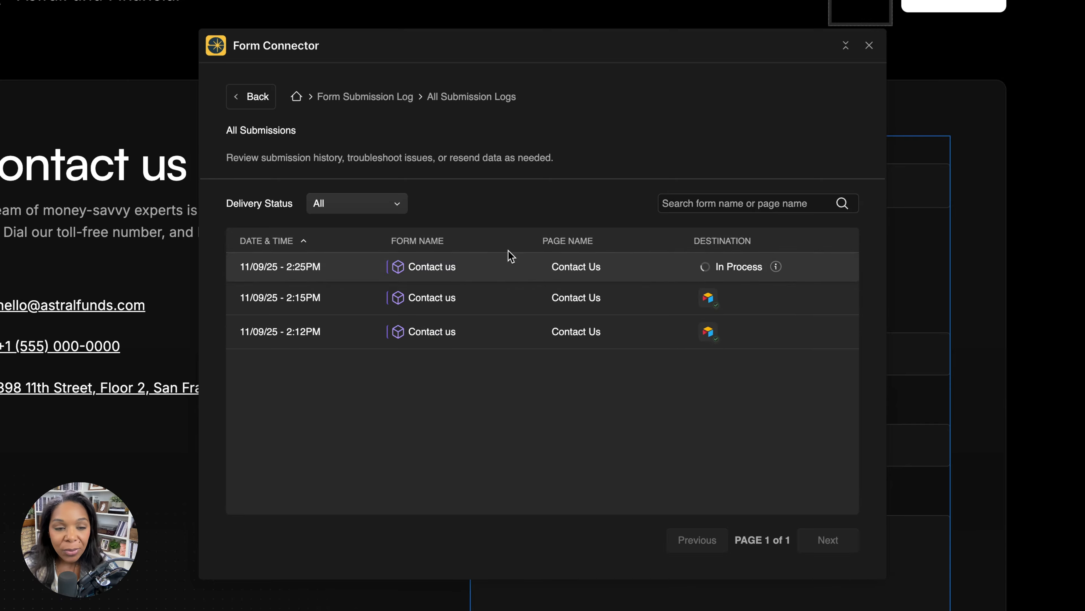
{"action": "left_click", "coordinate": [252, 100]}
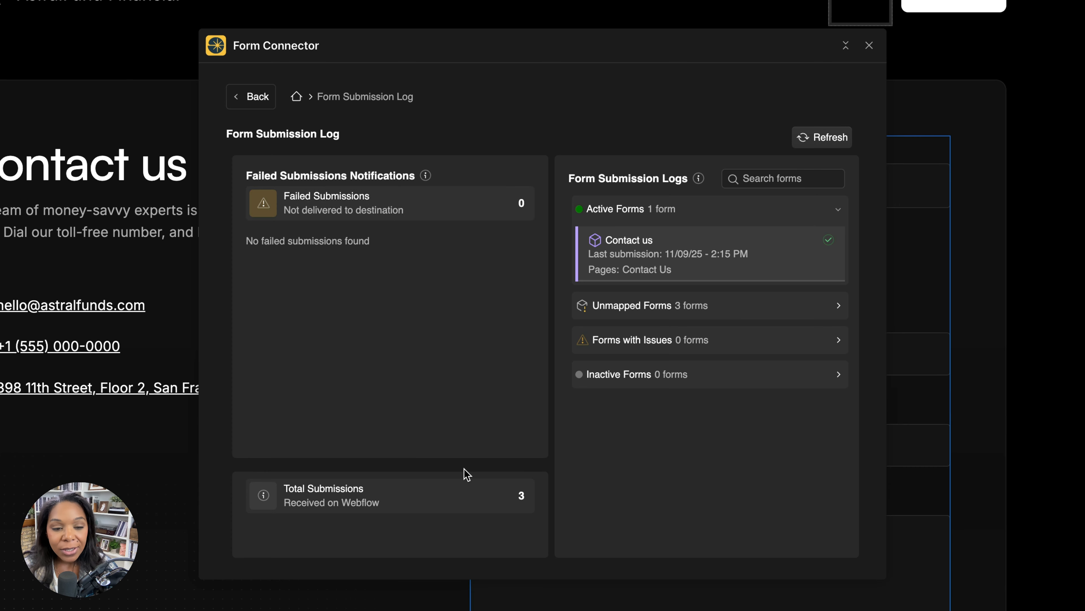
{"action": "left_click", "coordinate": [474, 495]}
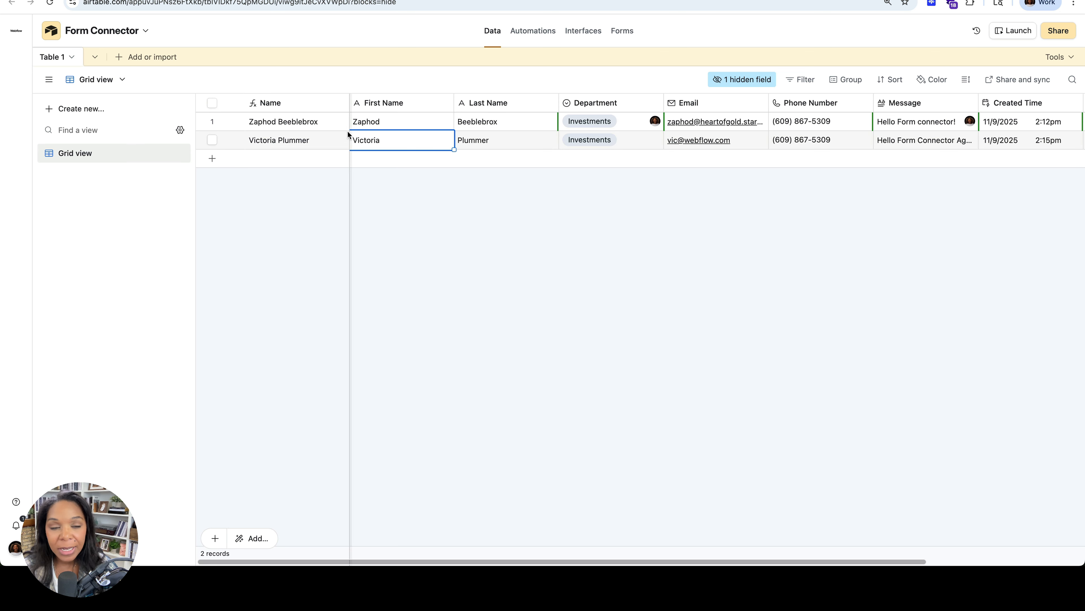
Expand the first record in the Airtable table and examine its revision history under All activity
{"action": "left_click", "coordinate": [432, 115]}
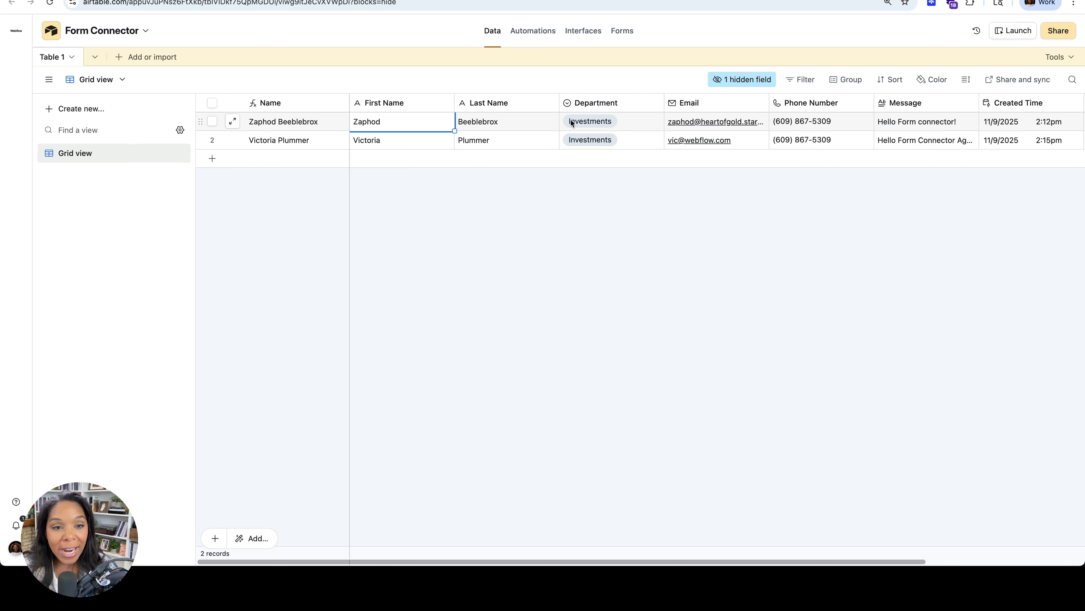
{"action": "left_click", "coordinate": [321, 126]}
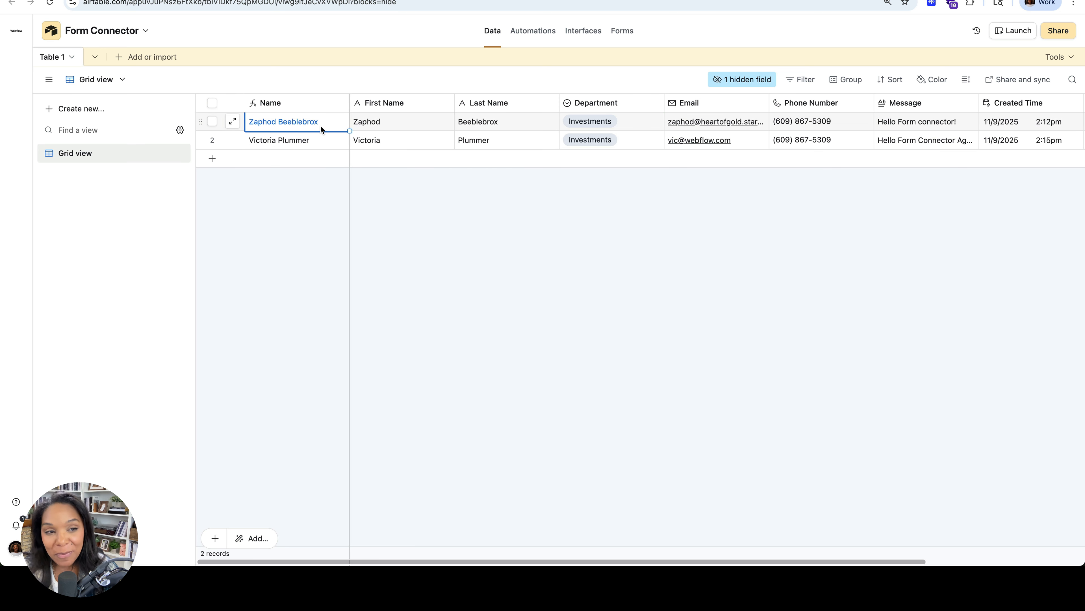
{"action": "left_click", "coordinate": [600, 128]}
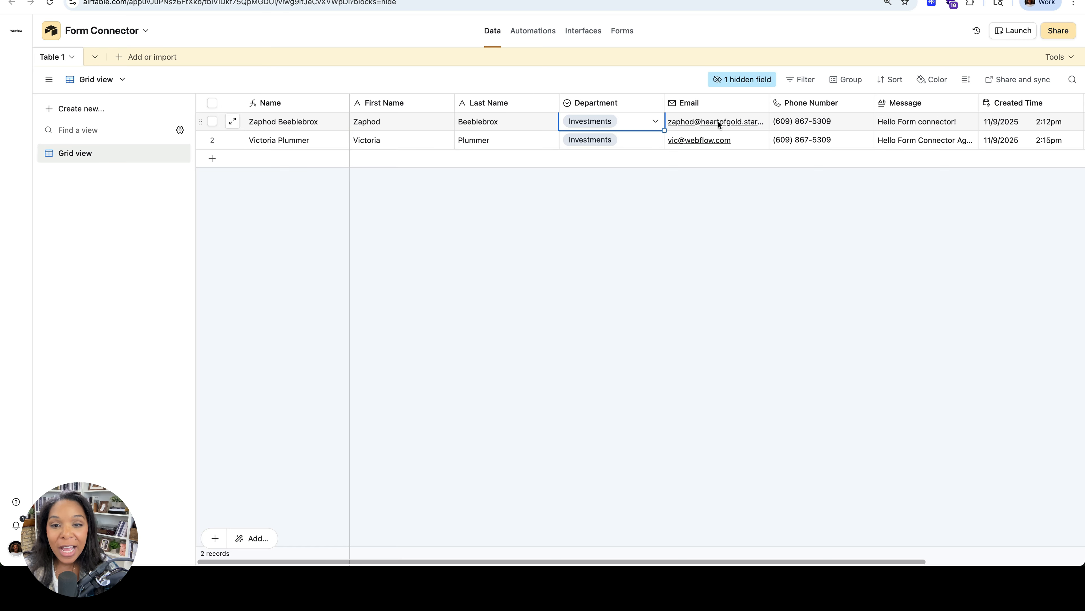
{"action": "left_click", "coordinate": [233, 122]}
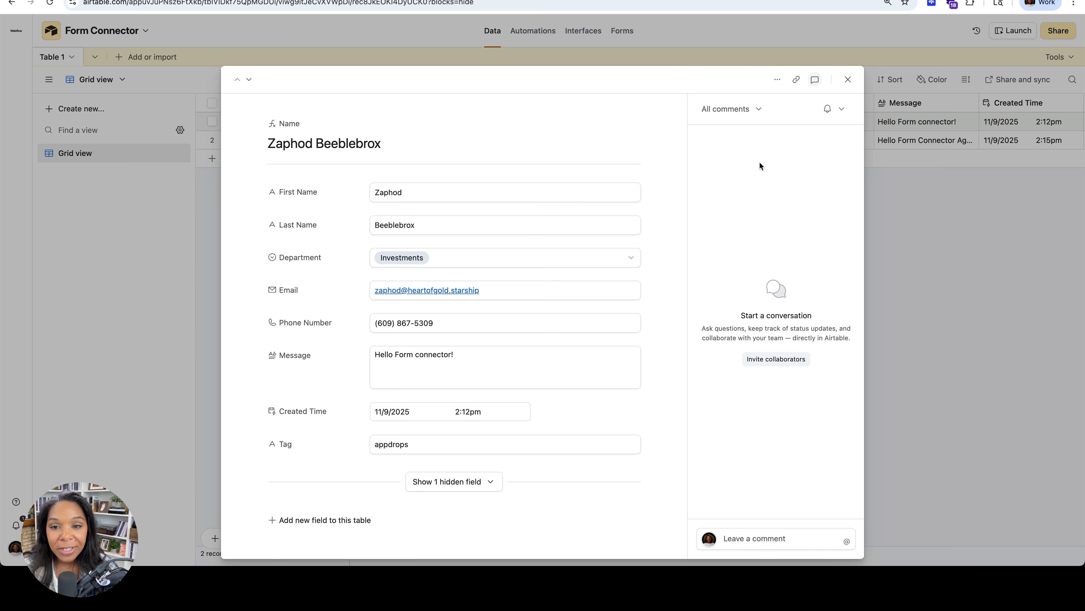
{"action": "left_click", "coordinate": [760, 110]}
{"action": "left_click", "coordinate": [726, 139]}
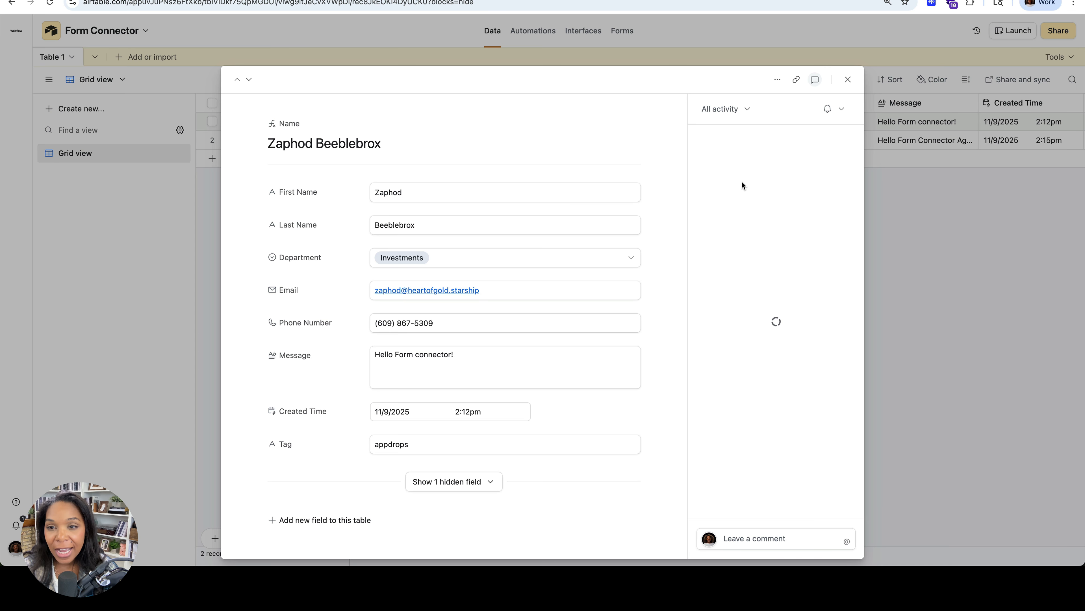
{"action": "left_click", "coordinate": [835, 209]}
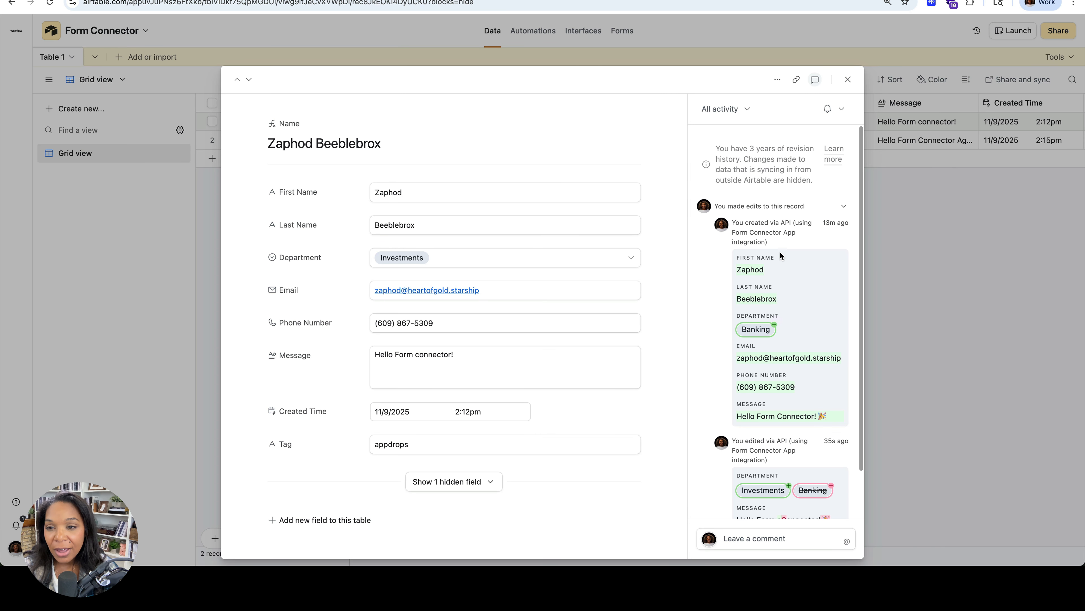
{"action": "scroll", "coordinate": [780, 255], "scroll_direction": "down", "scroll_amount": 2}
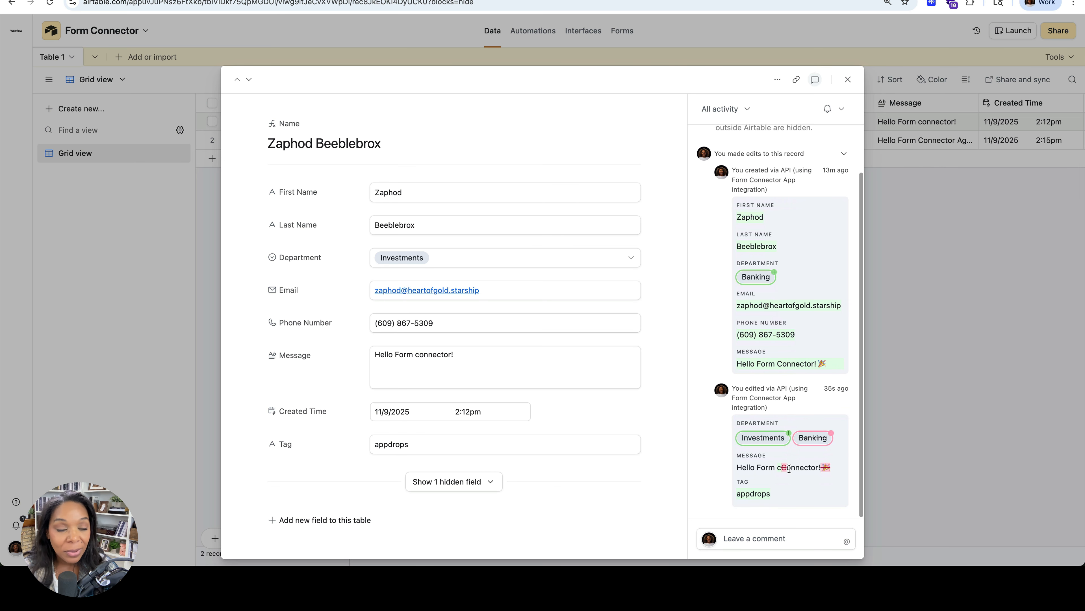
Close the expanded record and check the first record's Tag value in the grid
{"action": "left_click", "coordinate": [848, 79]}
{"action": "scroll", "coordinate": [912, 140], "scroll_direction": "right", "scroll_amount": 5}
{"action": "left_click", "coordinate": [903, 125]}
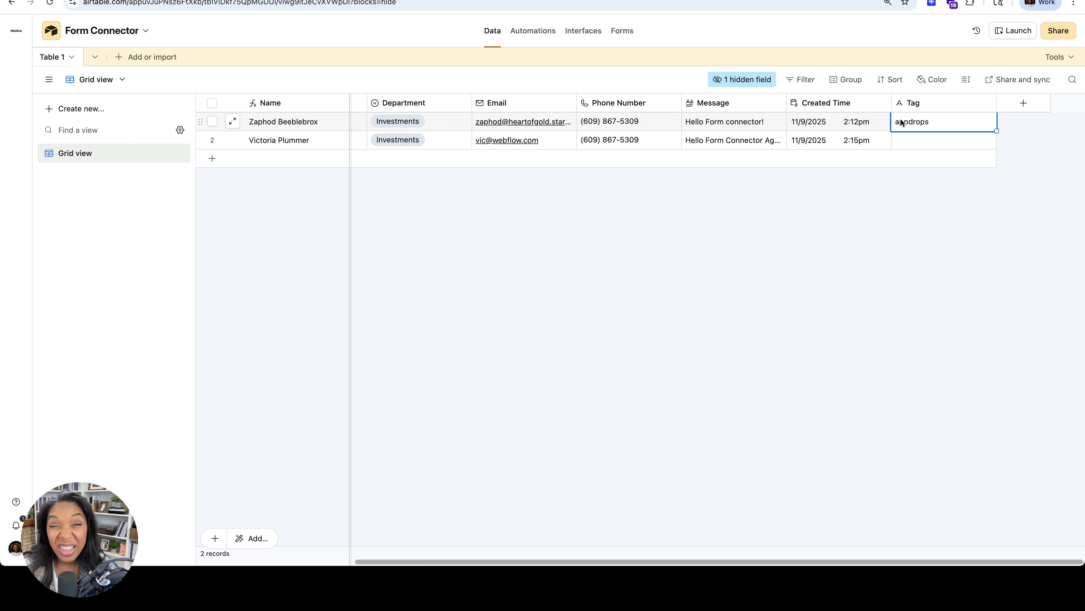
{"action": "scroll", "coordinate": [692, 128], "scroll_direction": "left", "scroll_amount": 5}
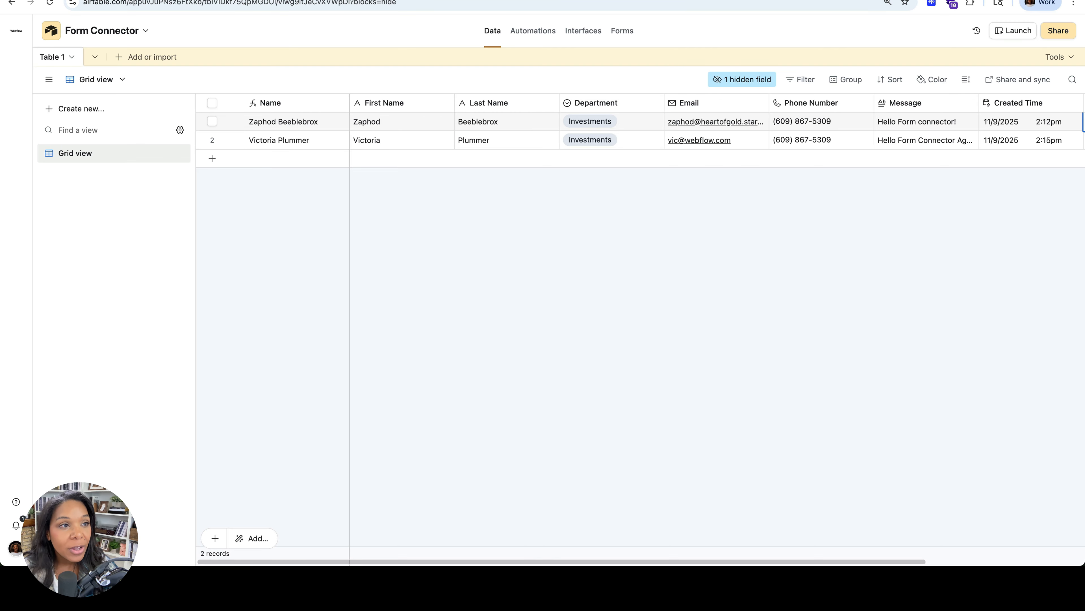
Switch back to the Webflow Designer and review the available integrations under Form Connector's Manage Connected Integrations
{"action": "left_click", "coordinate": [257, 0]}
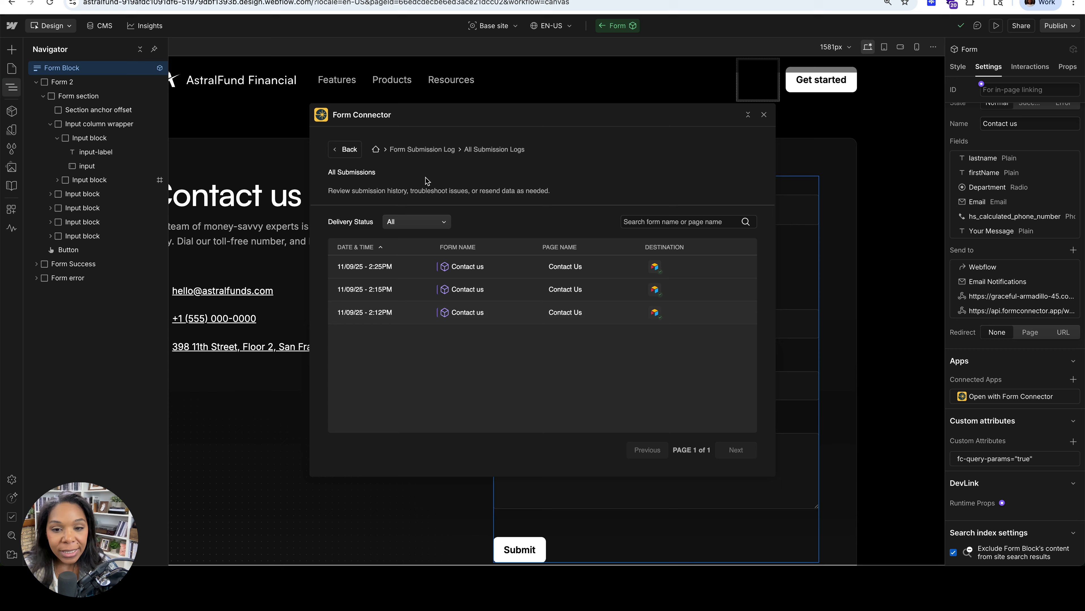
{"action": "left_click", "coordinate": [359, 152]}
{"action": "left_click", "coordinate": [357, 150]}
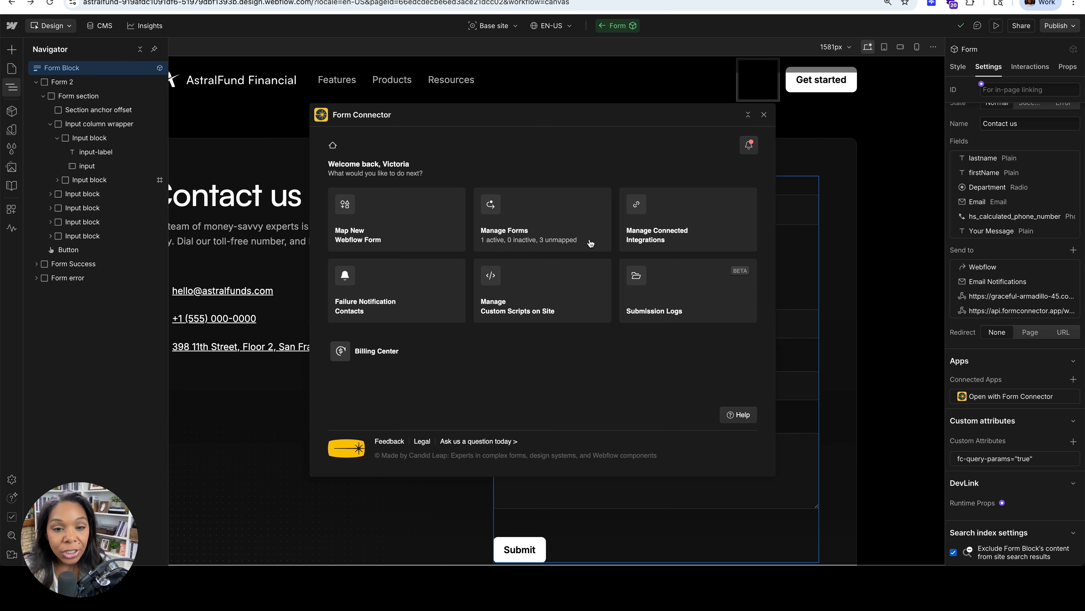
{"action": "left_click", "coordinate": [648, 240]}
{"action": "scroll", "coordinate": [464, 384], "scroll_direction": "down", "scroll_amount": 3}
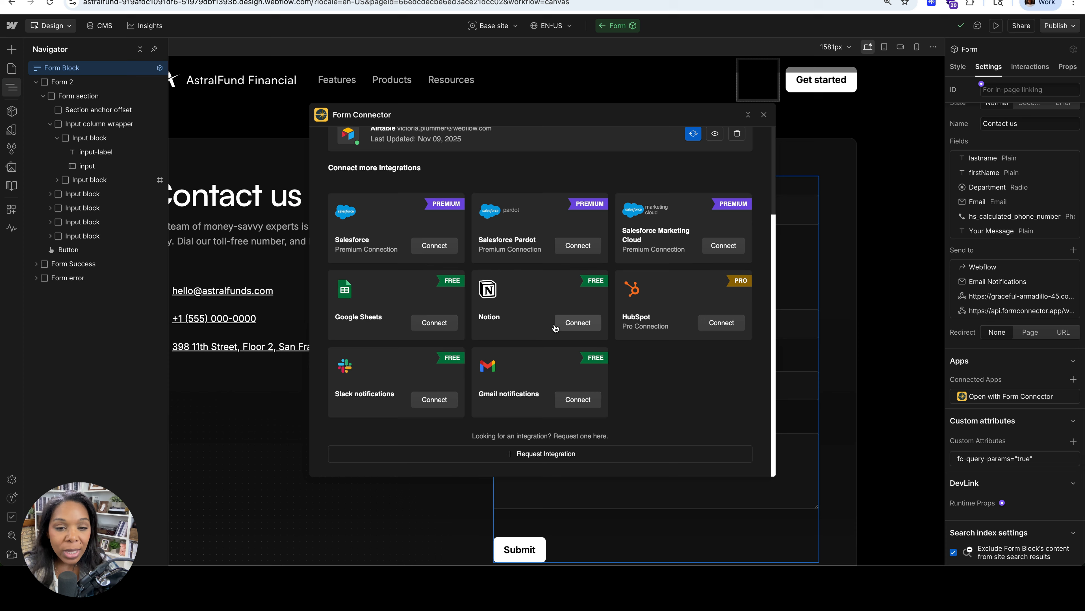
{"action": "scroll", "coordinate": [414, 184], "scroll_direction": "up", "scroll_amount": 3}
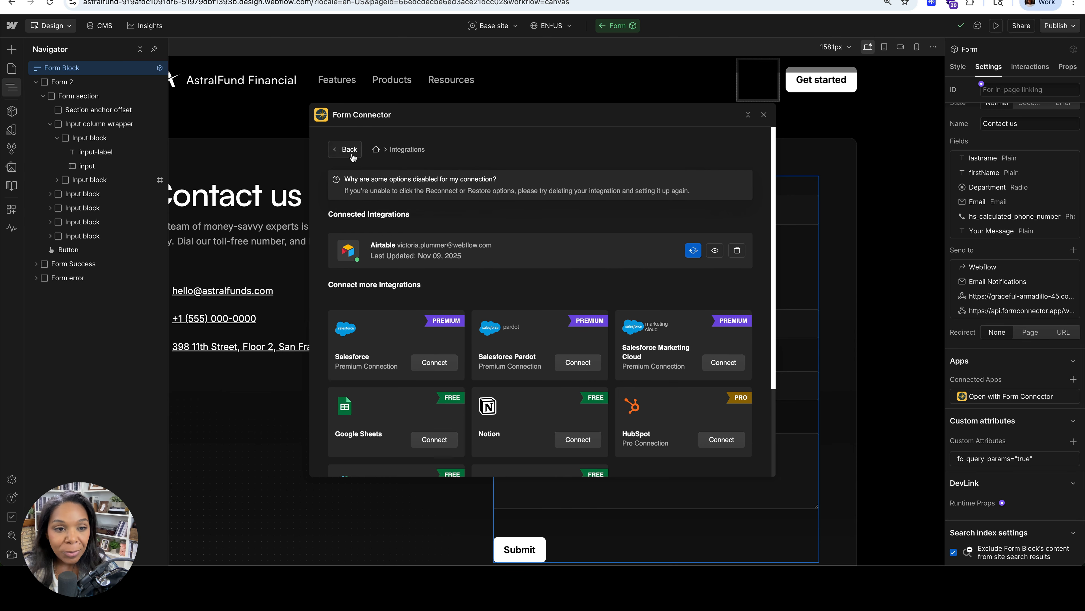
Return to Form Connector's home, go to Manage Forms and expand the Unmapped group to review the forms without destinations
{"action": "left_click", "coordinate": [349, 150]}
{"action": "left_click", "coordinate": [489, 241]}
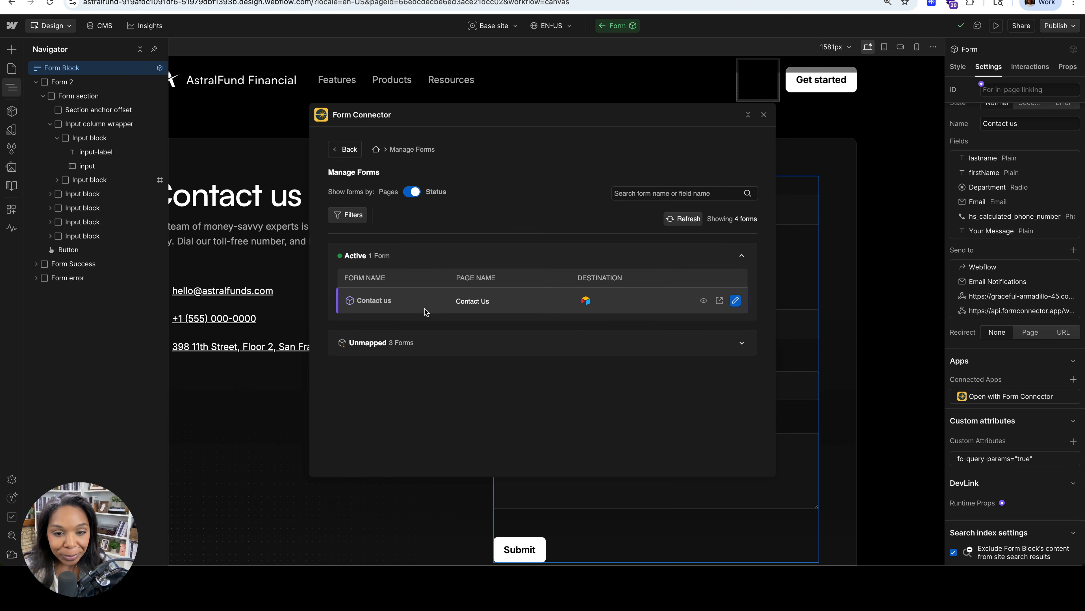
{"action": "left_click", "coordinate": [740, 344]}
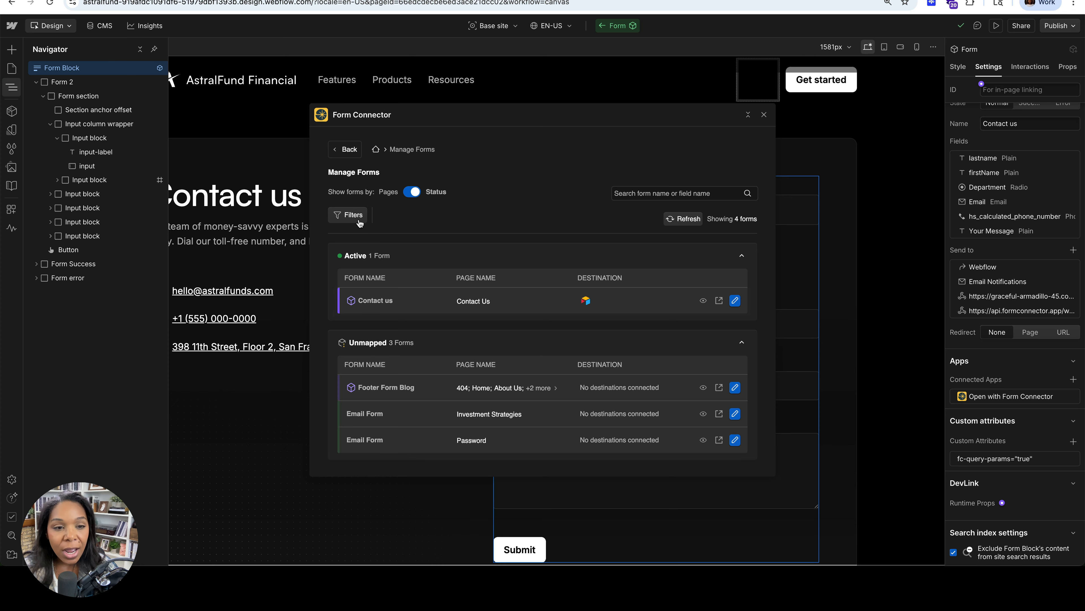
Examine the active Contact us form's integration and notification options, then return to Form Connector's home
{"action": "left_click", "coordinate": [735, 300]}
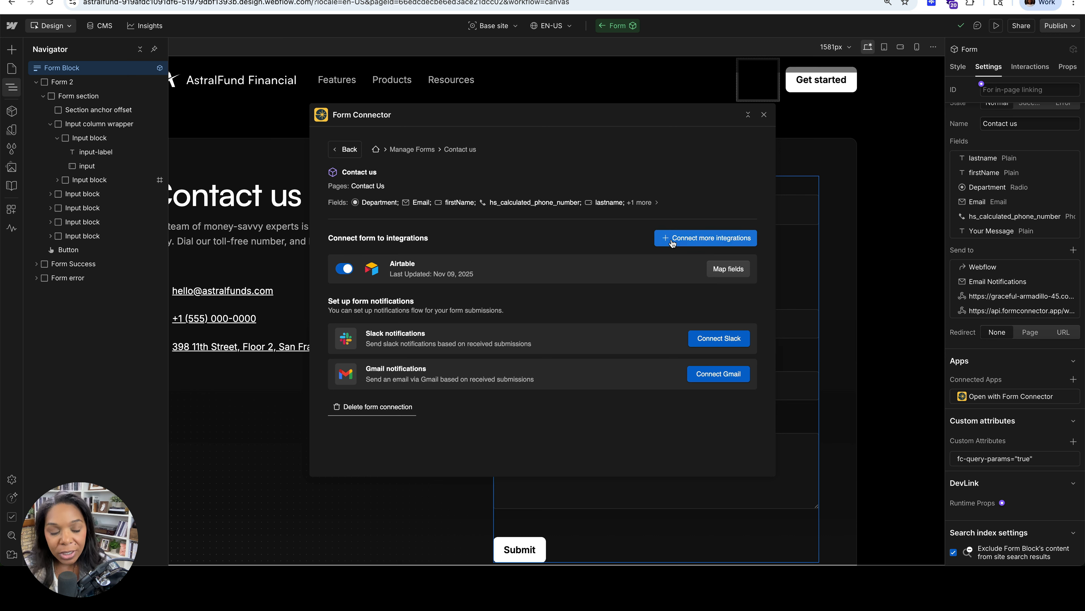
{"action": "left_click", "coordinate": [350, 149]}
{"action": "left_click", "coordinate": [358, 154]}
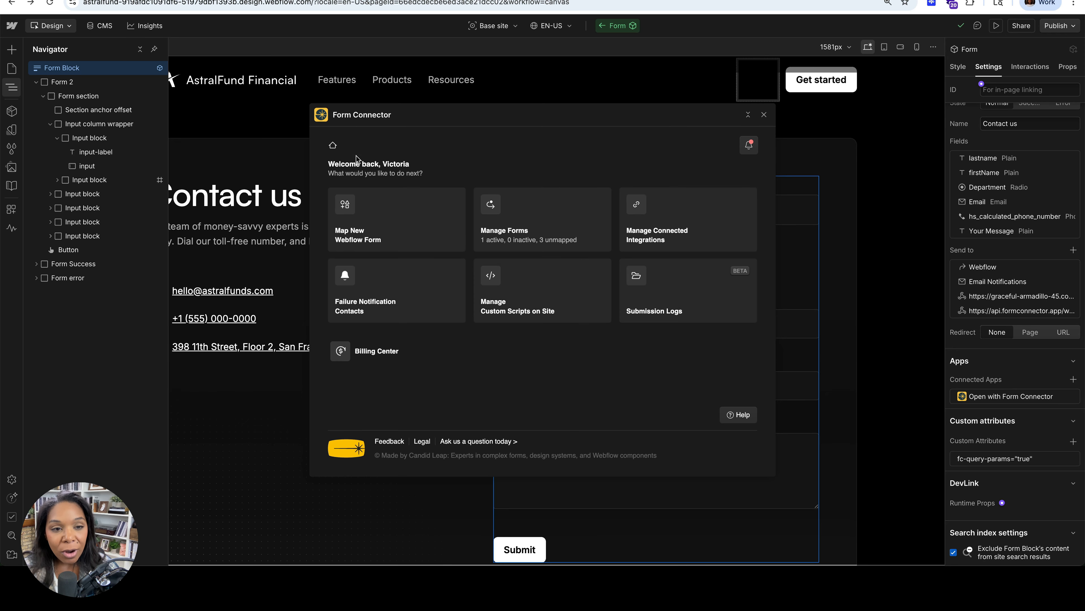
Review the full list of integrations under Manage Connected Integrations, then go back to Form Connector's home
{"action": "left_click", "coordinate": [661, 233]}
{"action": "scroll", "coordinate": [459, 317], "scroll_direction": "down", "scroll_amount": 3}
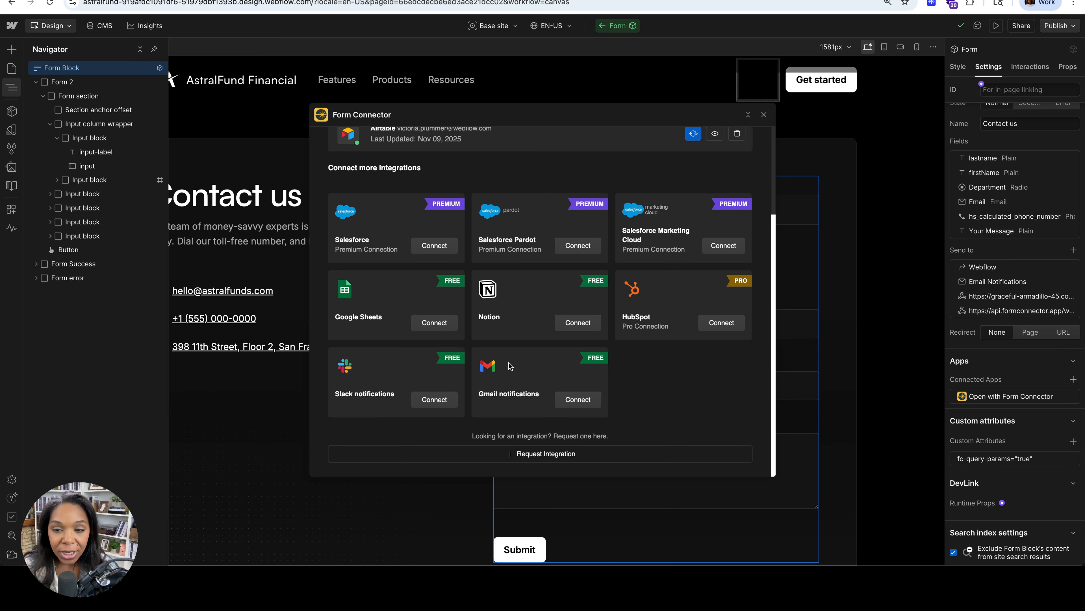
{"action": "scroll", "coordinate": [510, 366], "scroll_direction": "up", "scroll_amount": 3}
{"action": "left_click", "coordinate": [350, 150]}
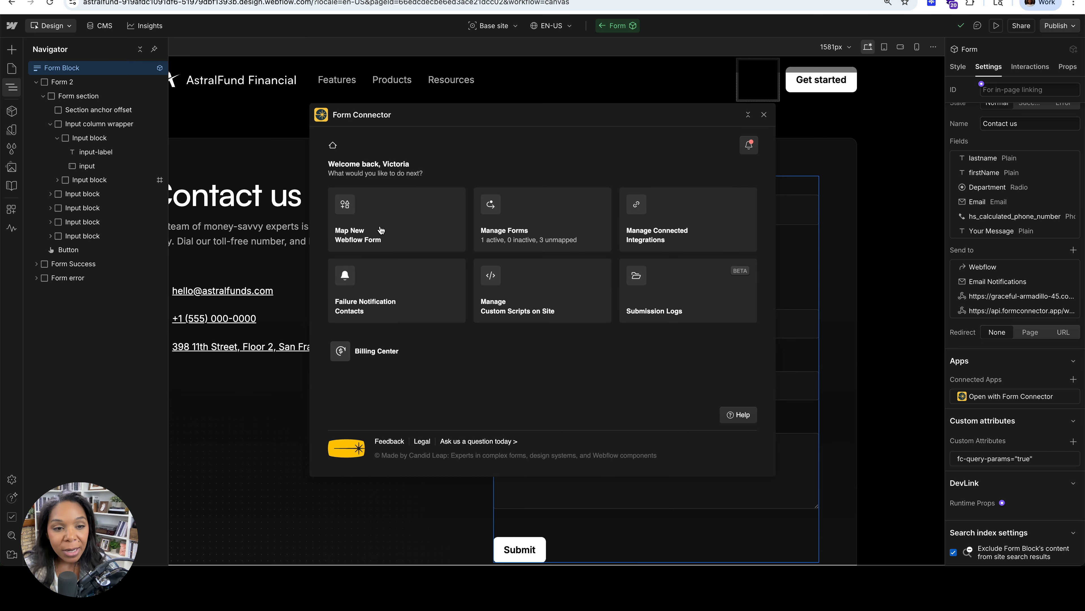